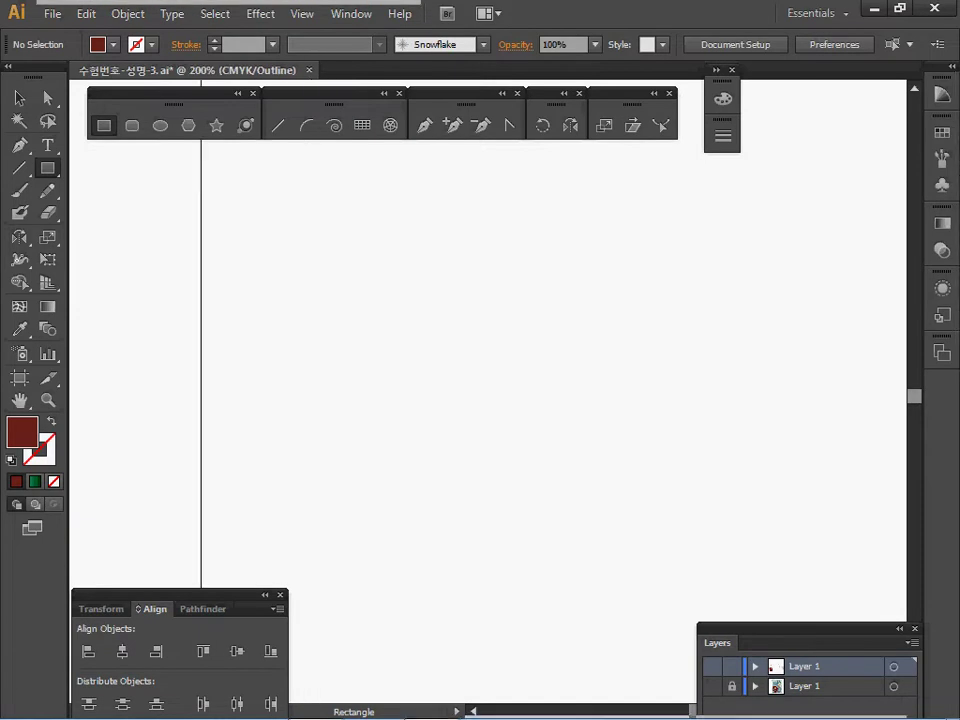
# Show the artwork layer and draw a thin vertical dark red rectangle as a trunk in the empty area beside the finished trees
pyautogui.click(712, 666)
pyautogui.press('space')
pyautogui.moveTo(790, 300); pyautogui.dragTo(159, 460)
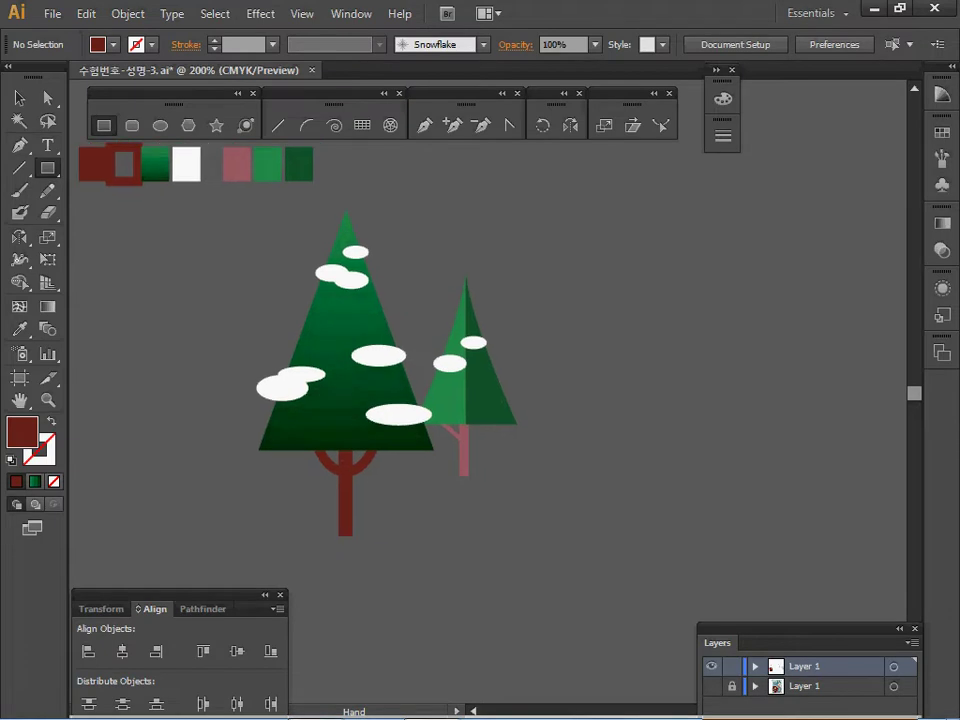
pyautogui.press('space')
pyautogui.press('space')
pyautogui.moveTo(450, 420); pyautogui.dragTo(682, 390)
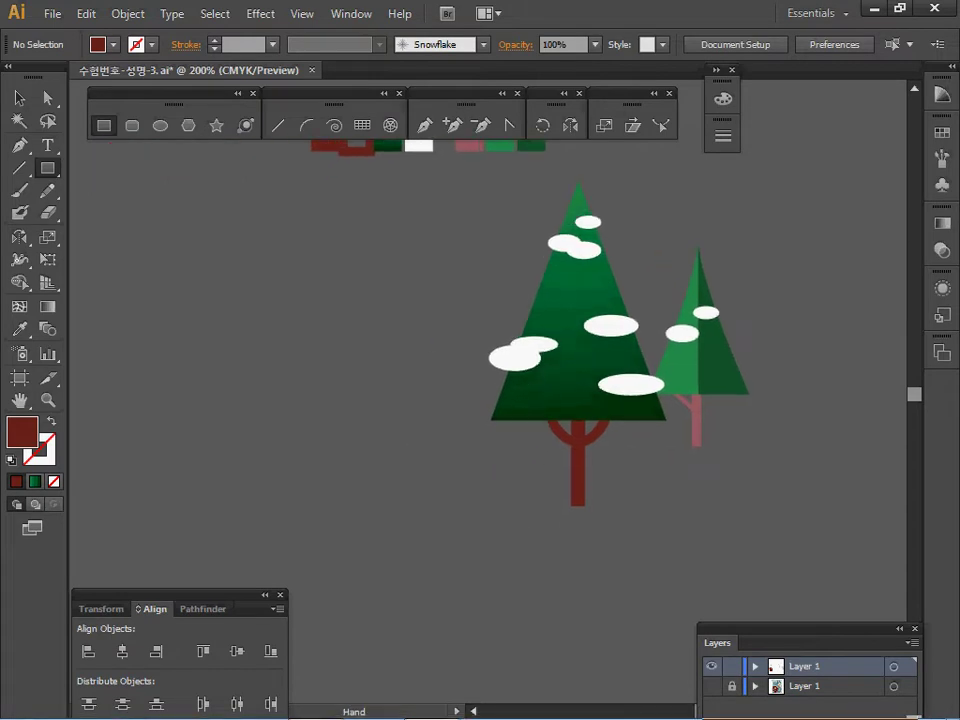
pyautogui.moveTo(262, 402); pyautogui.dragTo(274, 497)
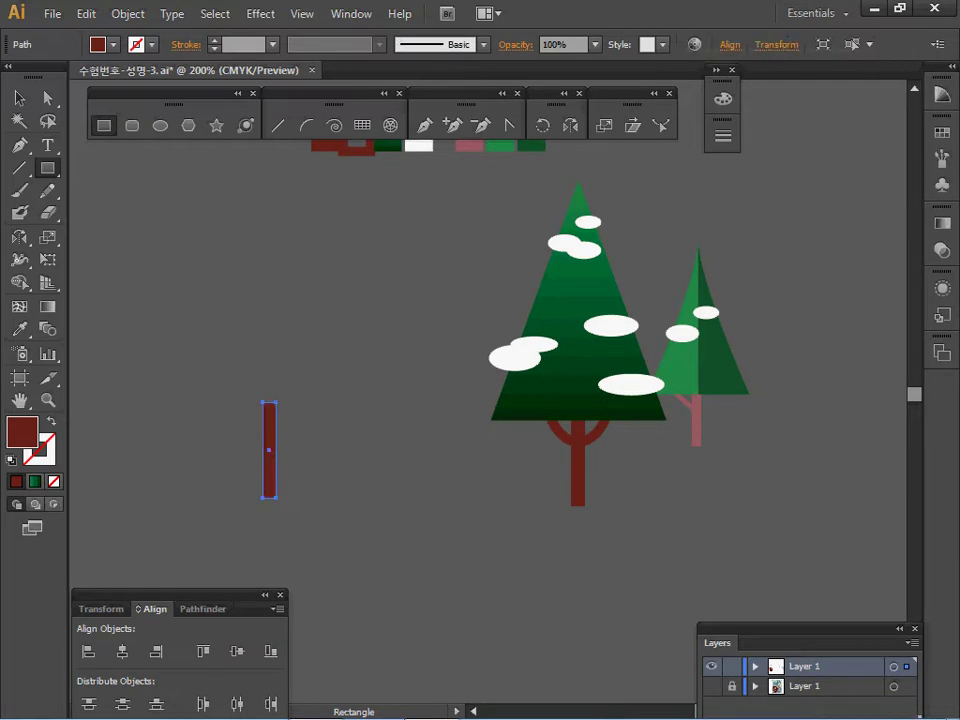
# Draw a tall ellipse overlapping the top of the trunk and swap its dark red fill to the stroke
pyautogui.click(160, 125)
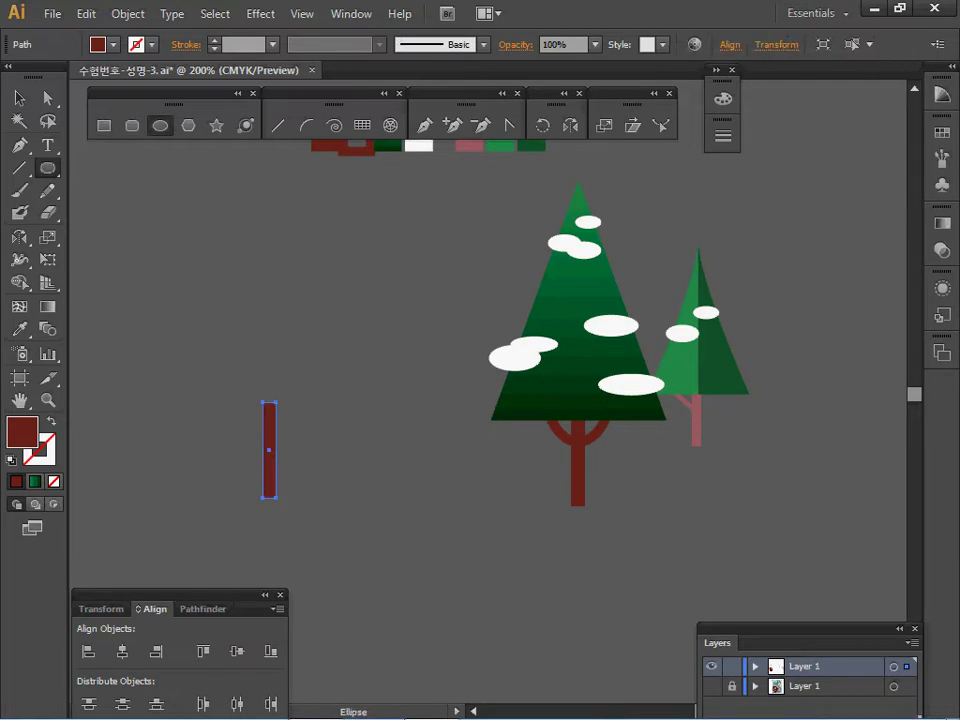
pyautogui.moveTo(232, 283)
pyautogui.mouseDown()
pyautogui.moveTo(300, 450)
pyautogui.moveTo(311, 429)
pyautogui.moveTo(313, 444)
pyautogui.moveTo(312, 427)
pyautogui.mouseUp()
pyautogui.press('x')
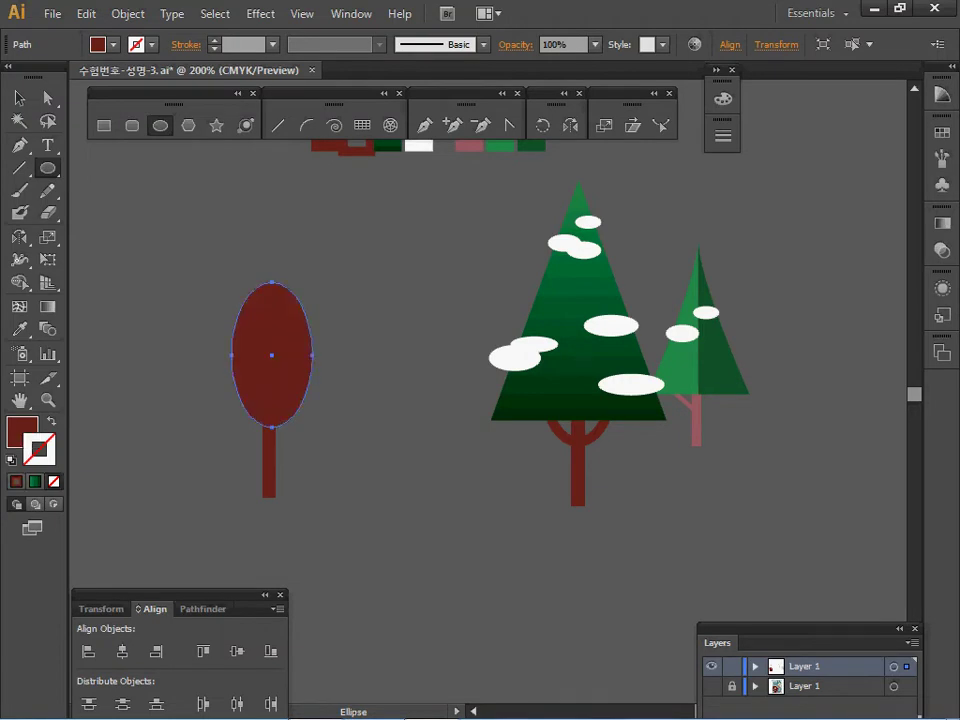
pyautogui.hotkey('shift', 'x')
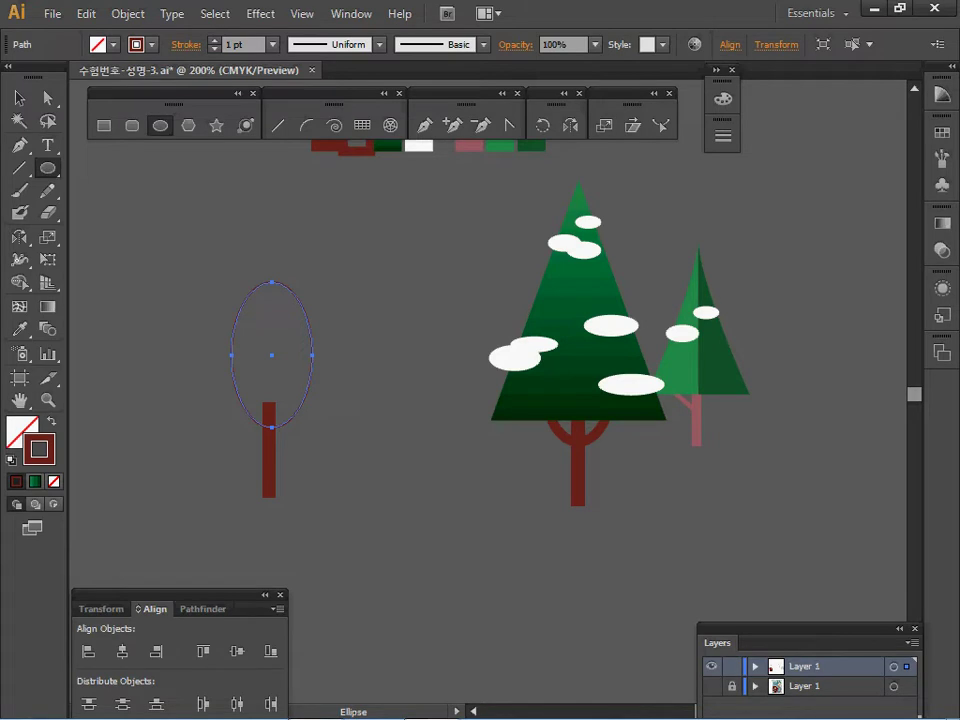
# Set the ellipse's stroke weight to 5 pt and deselect it
pyautogui.click(716, 70)
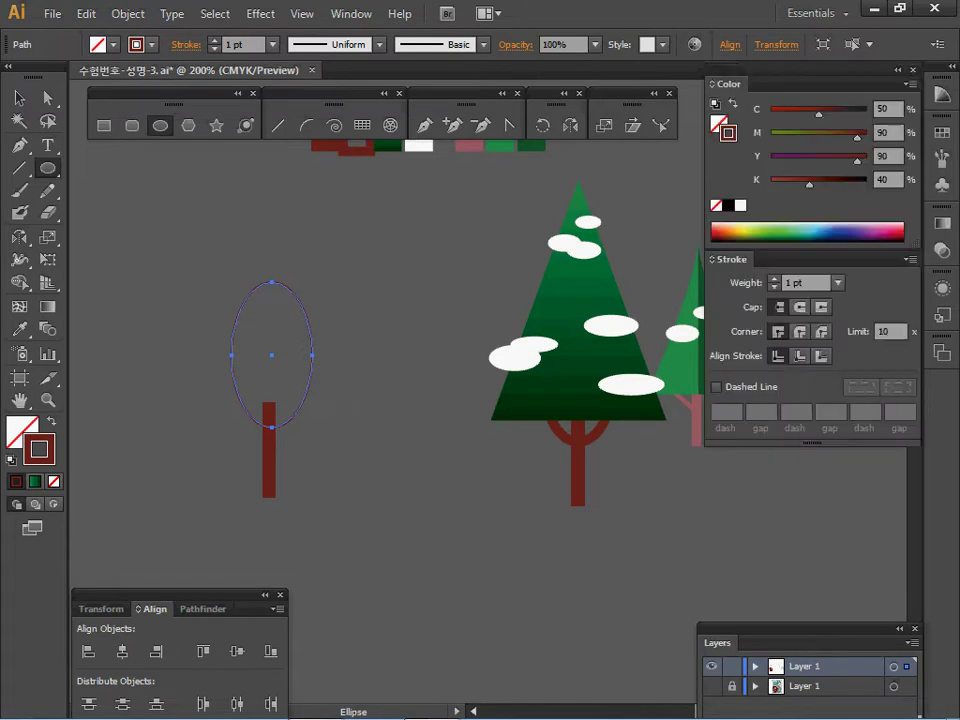
pyautogui.click(838, 283)
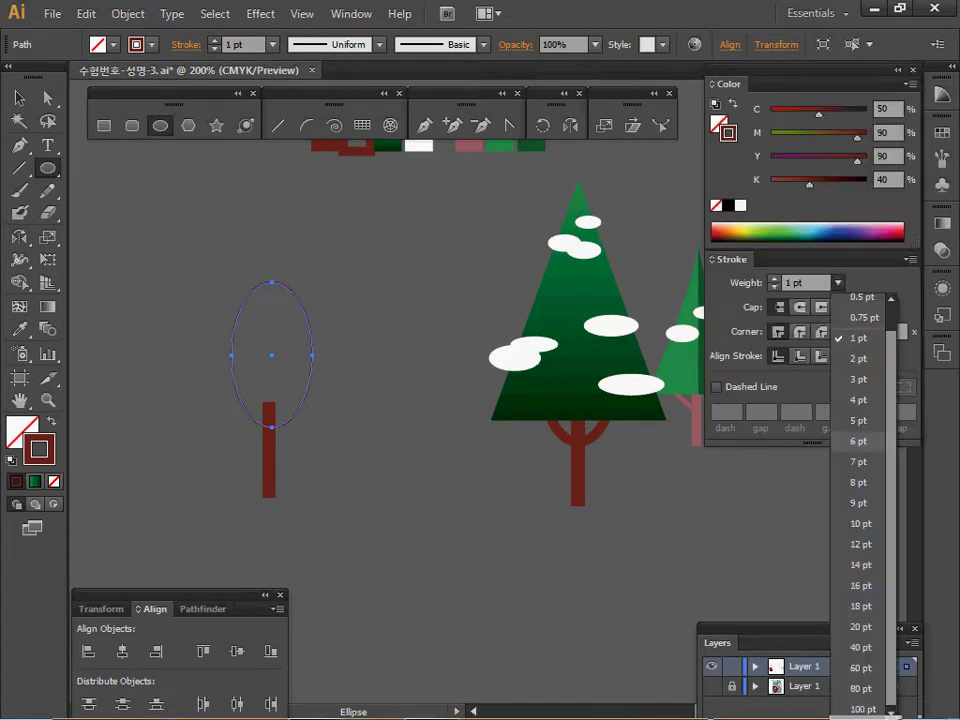
pyautogui.click(858, 420)
pyautogui.press('ctrl')
pyautogui.keyDown('ctrl'); pyautogui.click(178, 218); pyautogui.keyUp('ctrl')
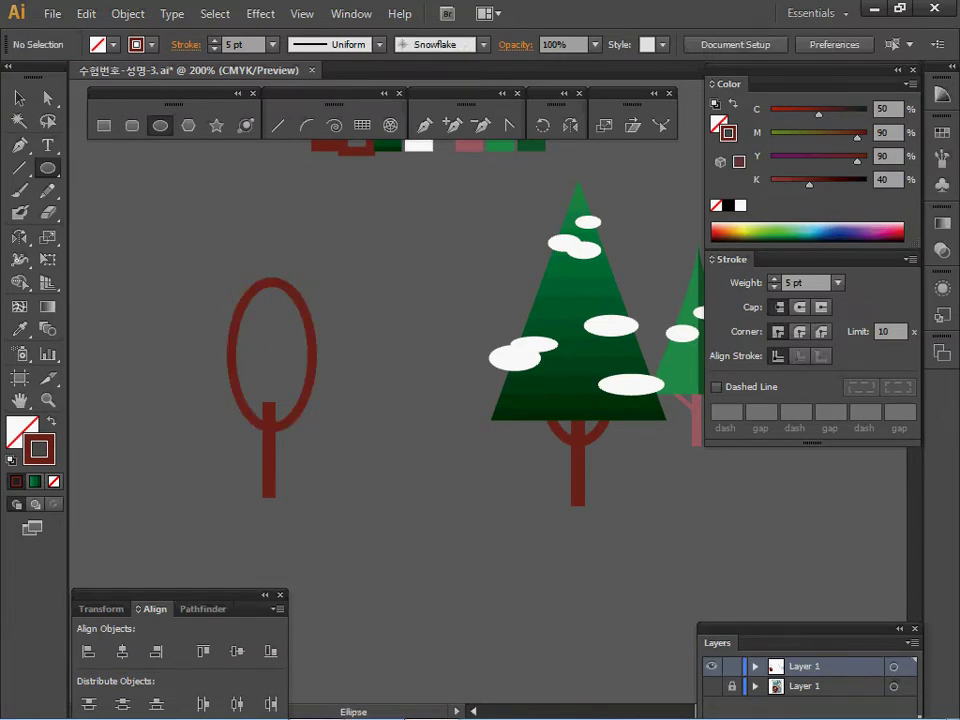
# Move the ellipse slightly down over the trunk and align both shapes on their horizontal centres
pyautogui.press('ctrl')
pyautogui.hotkey('ctrl', 'a')
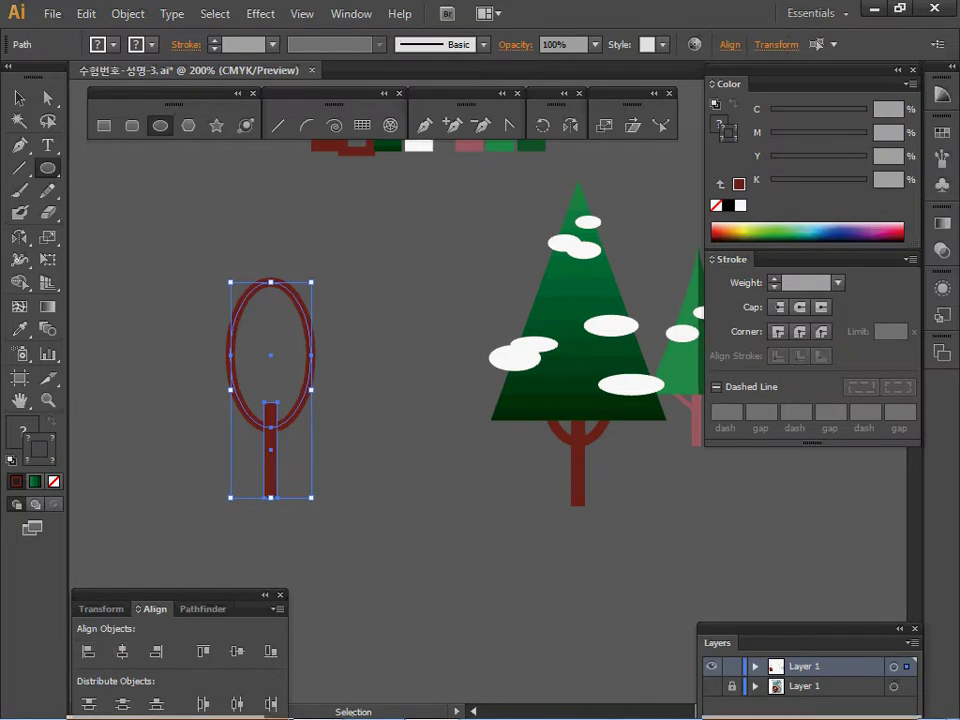
pyautogui.hotkey('ctrl', 'shift', 'a')
pyautogui.moveTo(281, 284); pyautogui.dragTo(281, 297)
pyautogui.moveTo(225, 452); pyautogui.dragTo(327, 264)
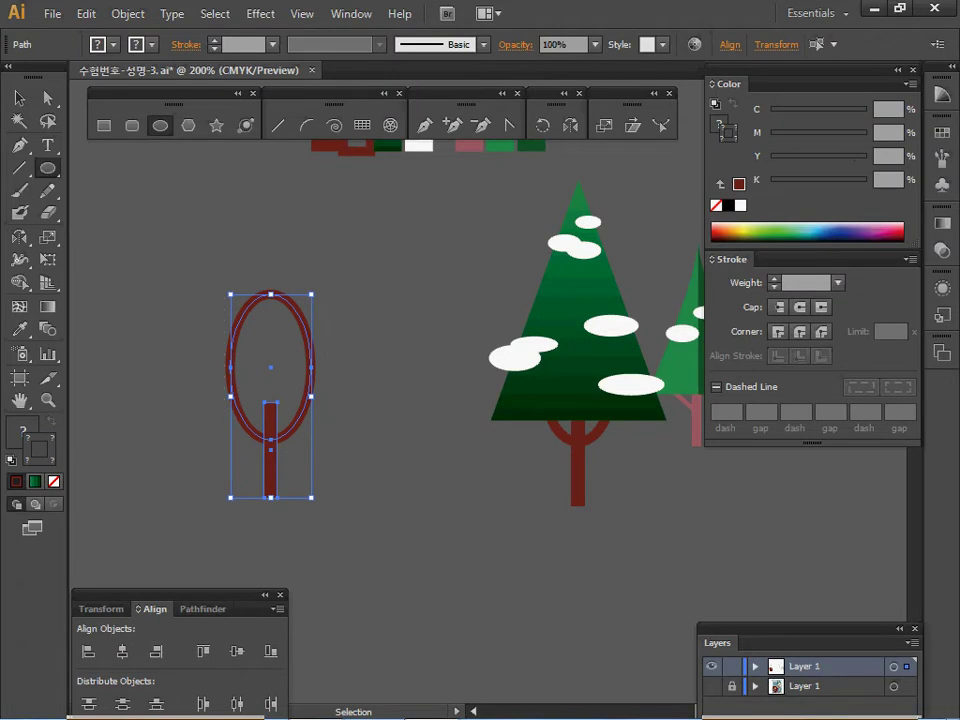
pyautogui.click(122, 651)
# Delete the ellipse's top anchor point to leave a U-shaped branch across the trunk
pyautogui.press('a')
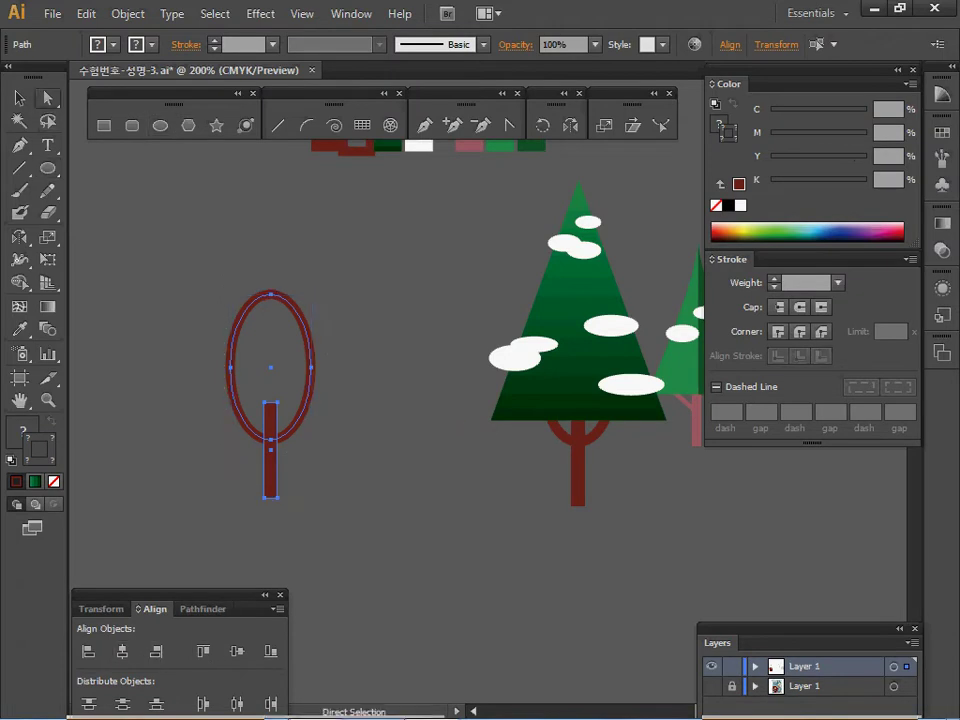
pyautogui.moveTo(232, 273); pyautogui.dragTo(340, 319)
pyautogui.moveTo(350, 338); pyautogui.dragTo(350, 338)
pyautogui.press('Delete')
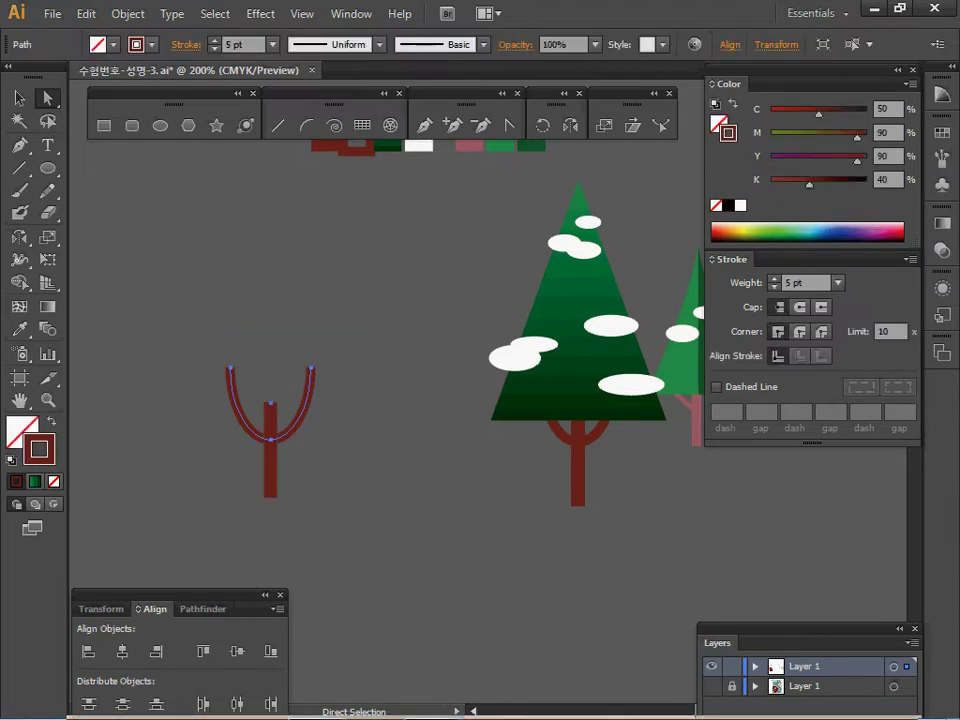
# Convert the U-shaped branch's stroke into a filled shape with Outline Stroke
pyautogui.moveTo(368, 384); pyautogui.dragTo(368, 384)
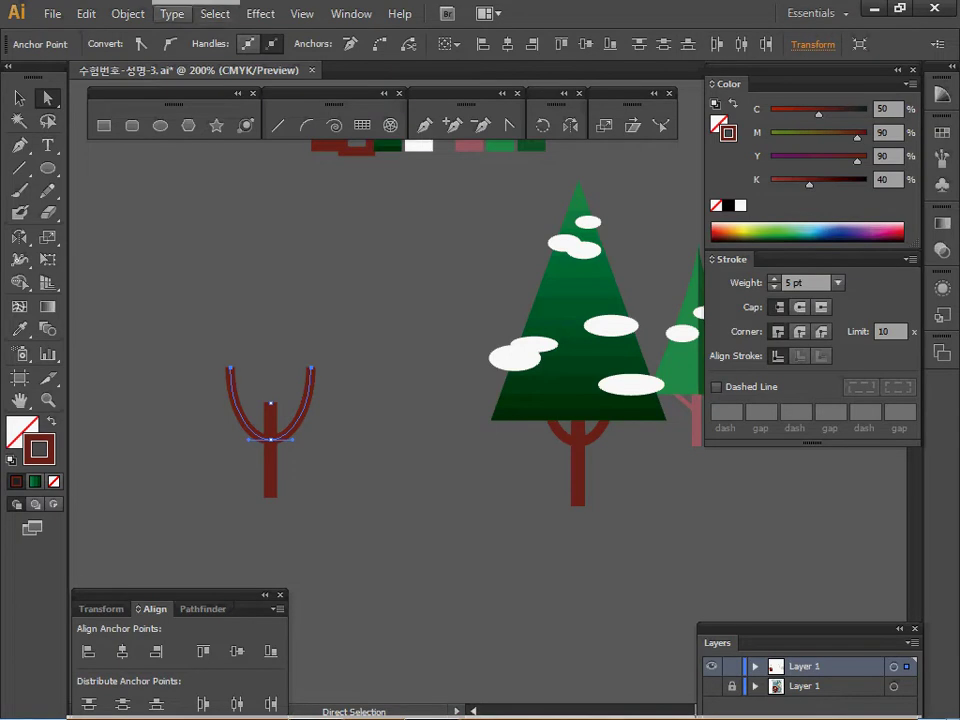
pyautogui.click(127, 13)
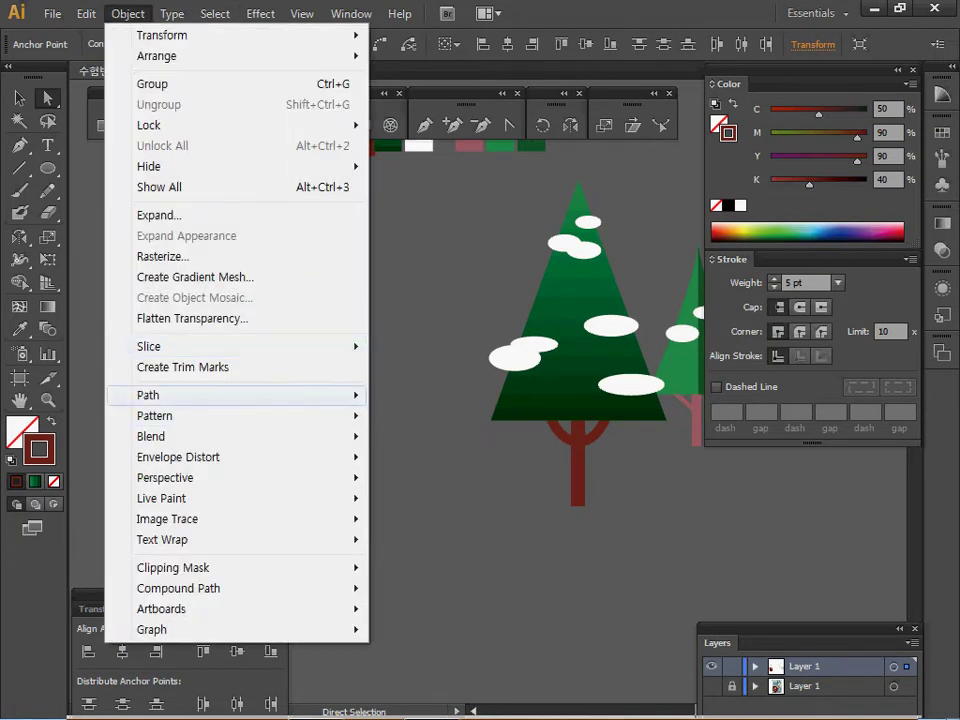
pyautogui.moveTo(150, 395)
pyautogui.click(432, 443)
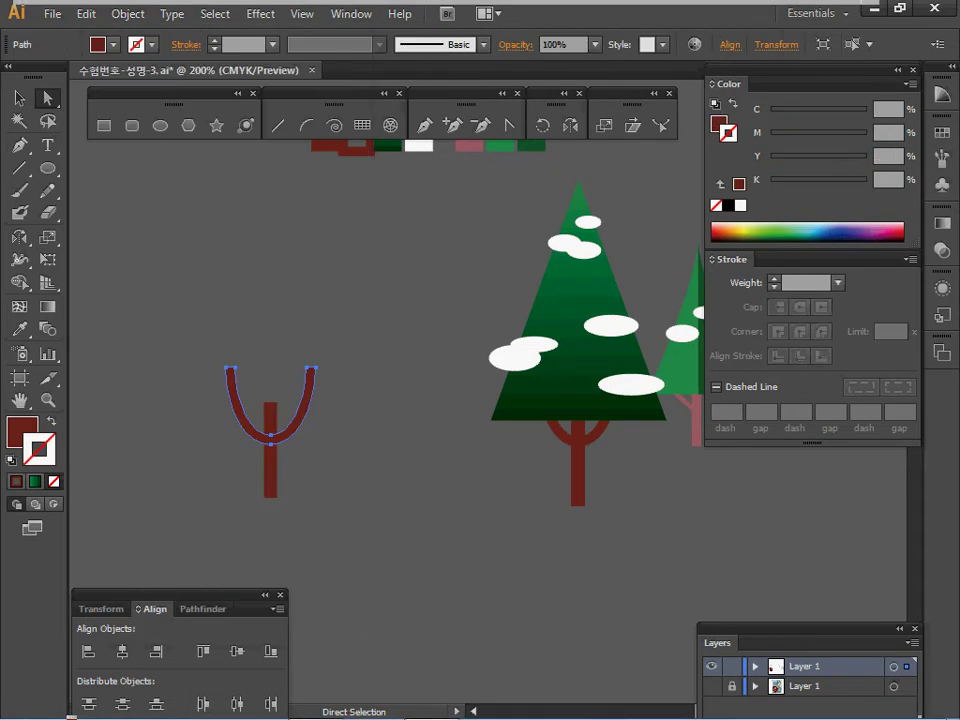
# Unite the outlined branch and the trunk into one shape and deselect it
pyautogui.moveTo(176, 347); pyautogui.dragTo(331, 480)
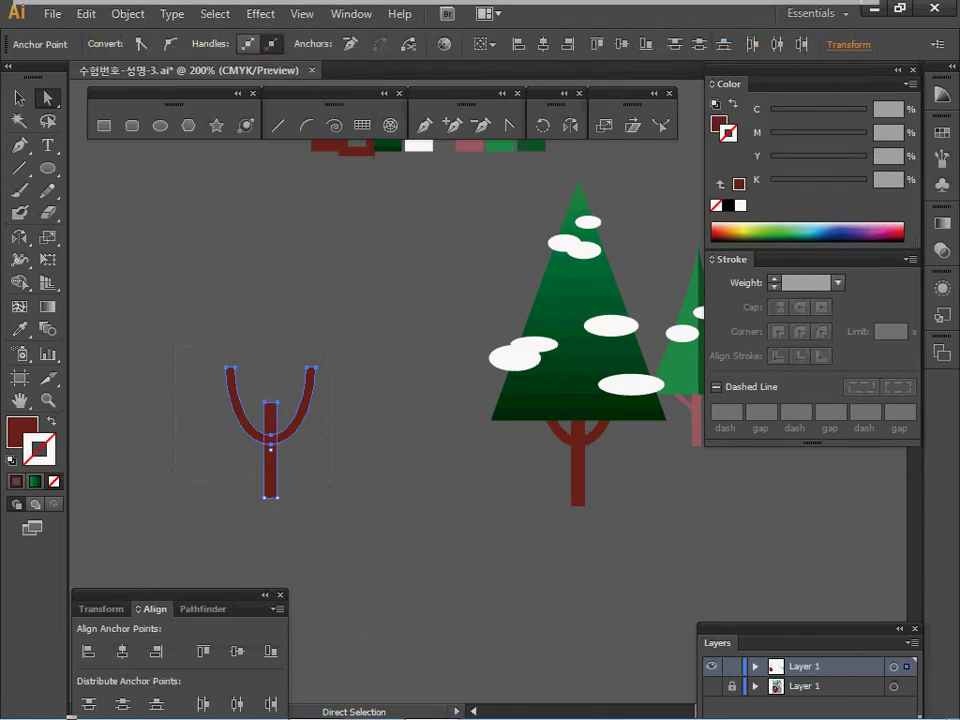
pyautogui.click(203, 609)
pyautogui.click(88, 651)
pyautogui.click(88, 651)
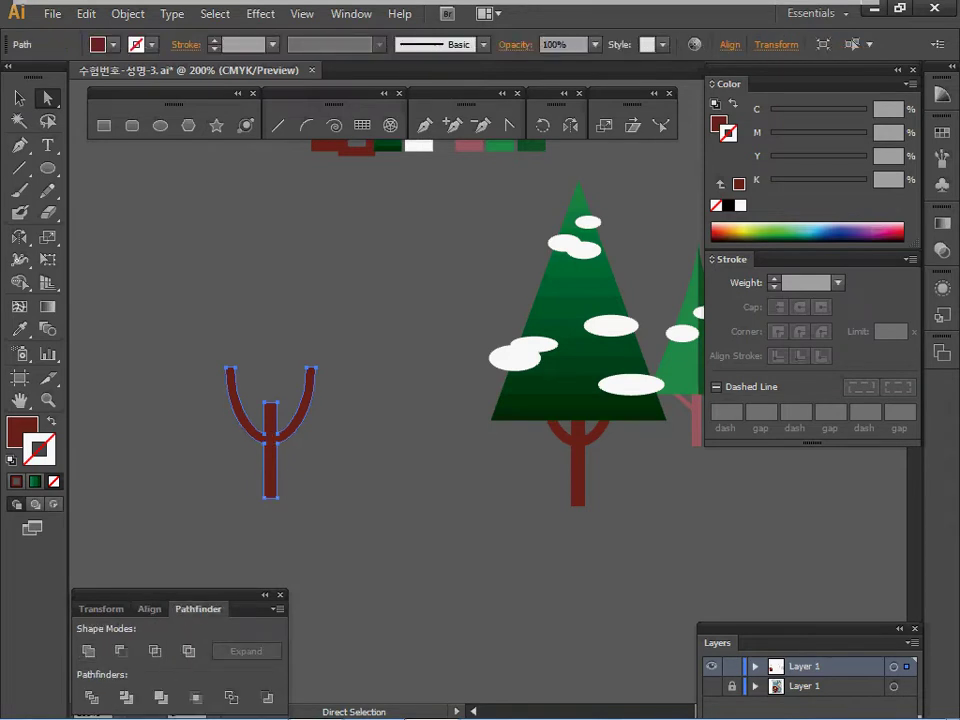
pyautogui.click(171, 277)
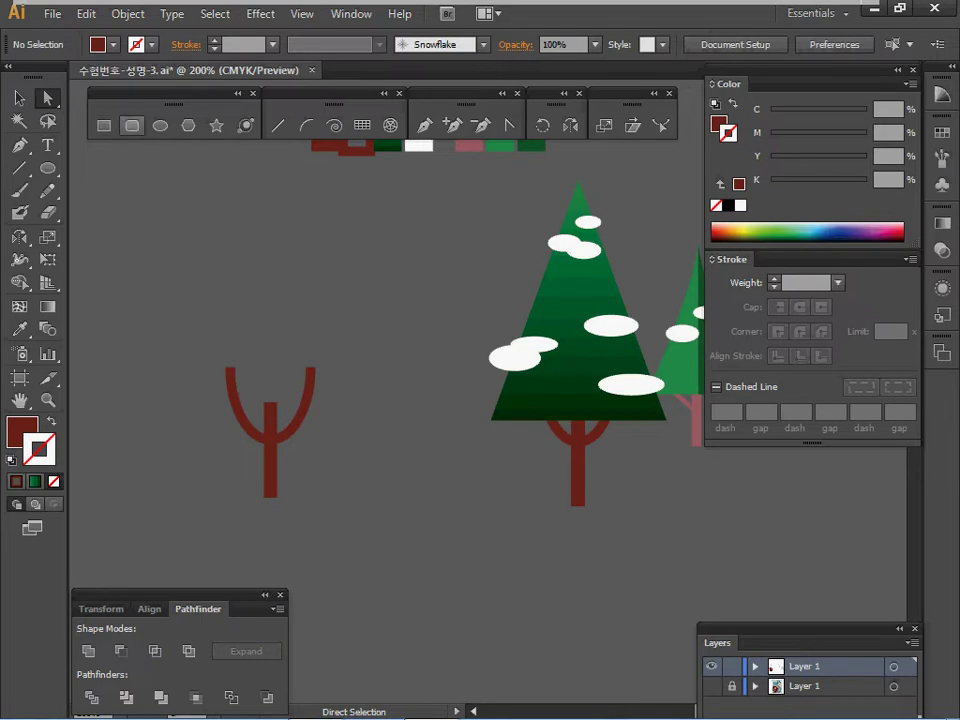
# Draw a large upright rectangle over the branch tops, shift it slightly, and give it the default white fill and black stroke
pyautogui.click(103, 126)
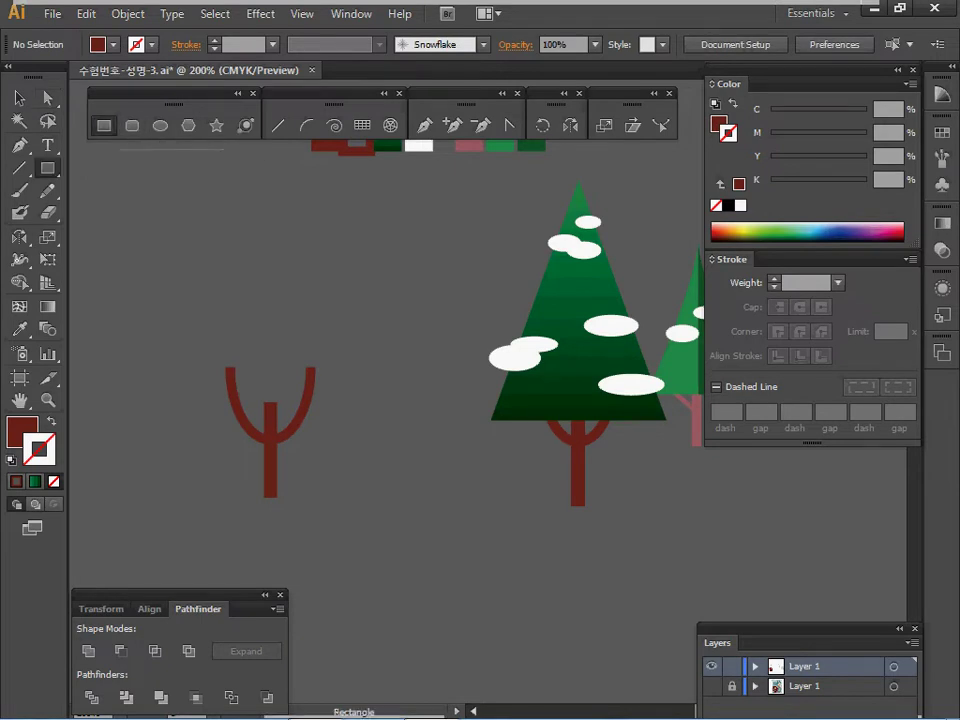
pyautogui.moveTo(211, 185); pyautogui.dragTo(374, 405)
pyautogui.click(18, 97)
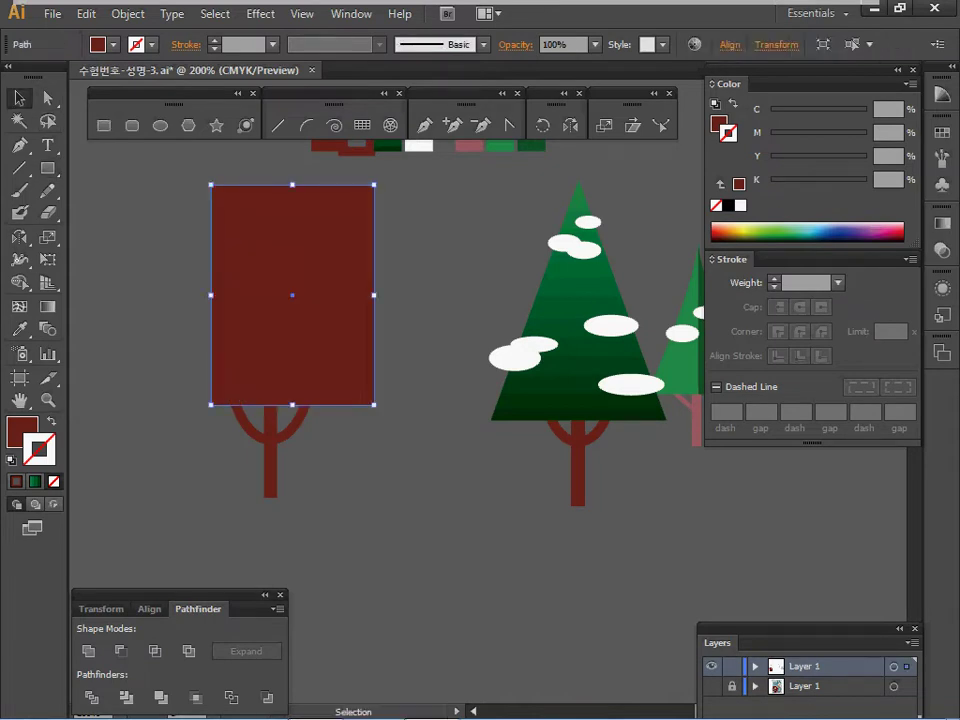
pyautogui.moveTo(292, 295); pyautogui.dragTo(278, 298)
pyautogui.press('d')
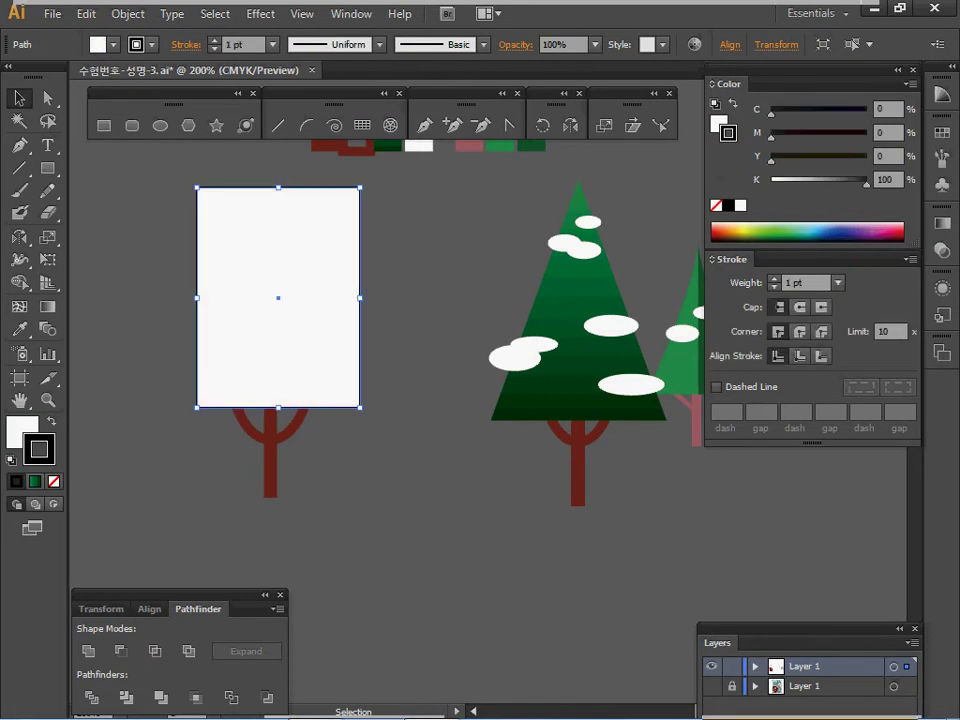
# Align the white rectangle and the trunk shape on their horizontal centres
pyautogui.keyDown('shift'); pyautogui.click(270, 462); pyautogui.keyUp('shift')
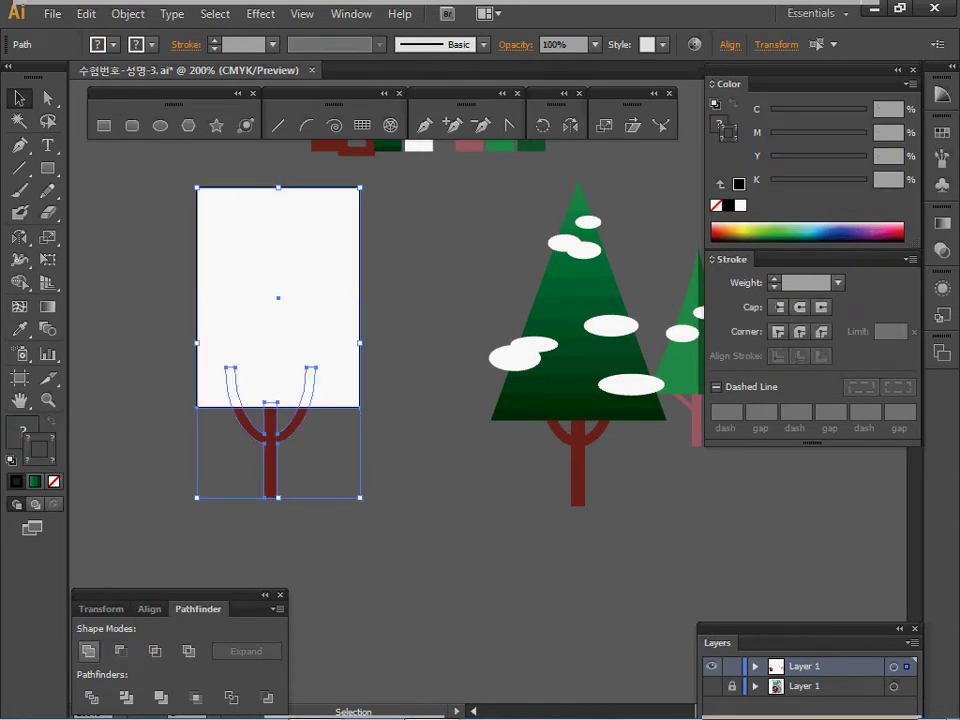
pyautogui.click(150, 609)
pyautogui.click(122, 651)
pyautogui.click(165, 545)
pyautogui.press('space')
pyautogui.moveTo(165, 545); pyautogui.dragTo(167, 571)
# Average the rectangle's two top anchor points on both axes to form a triangle
pyautogui.click(48, 98)
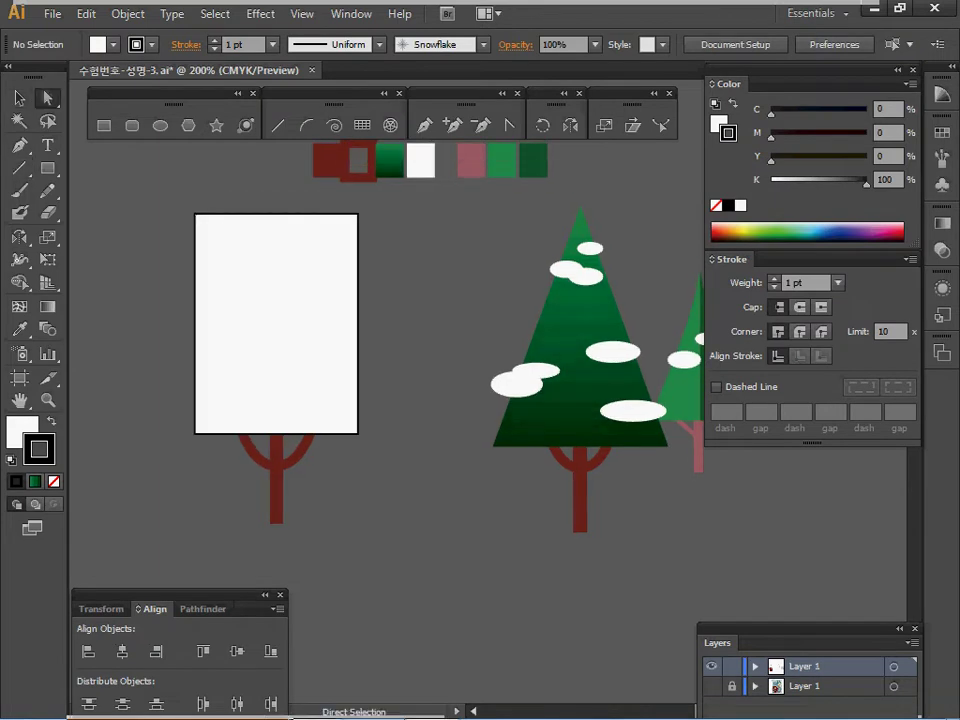
pyautogui.moveTo(170, 201); pyautogui.dragTo(358, 238)
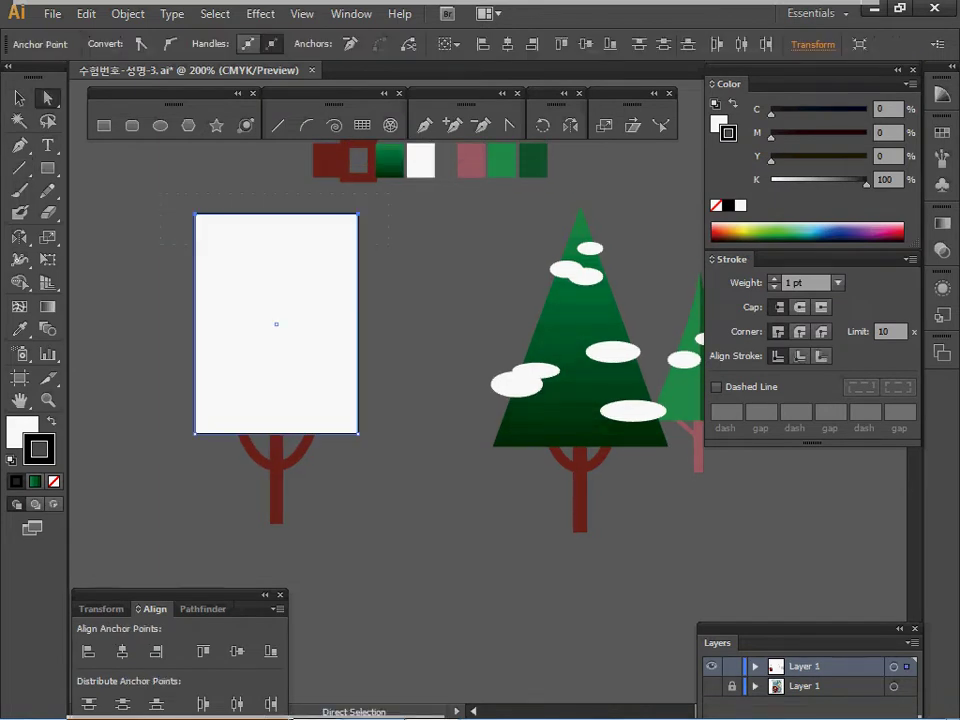
pyautogui.rightClick(427, 243)
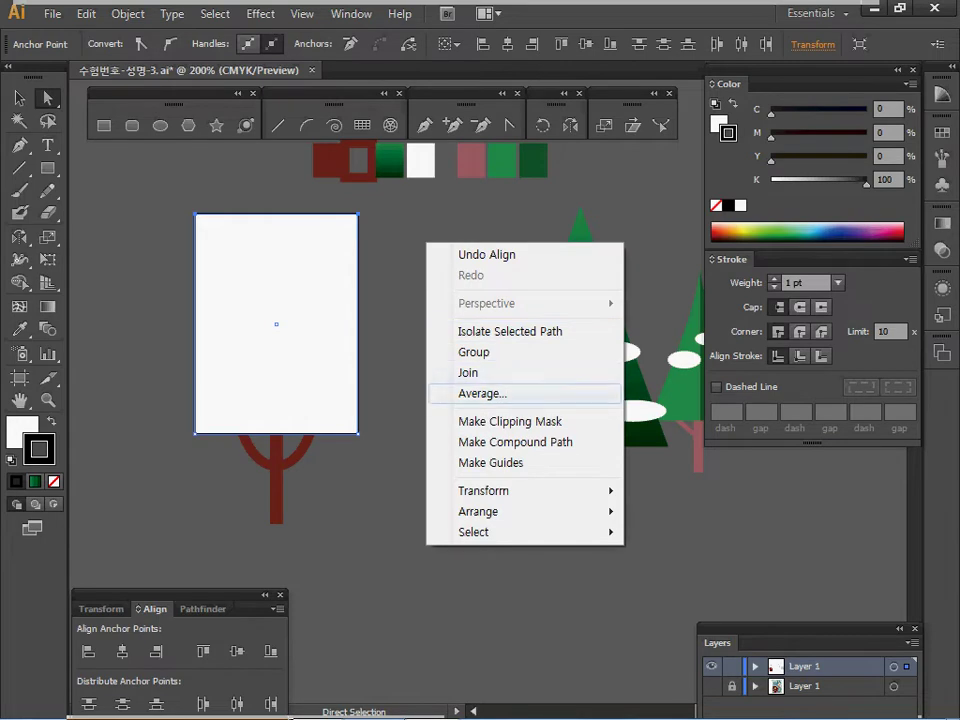
pyautogui.click(483, 393)
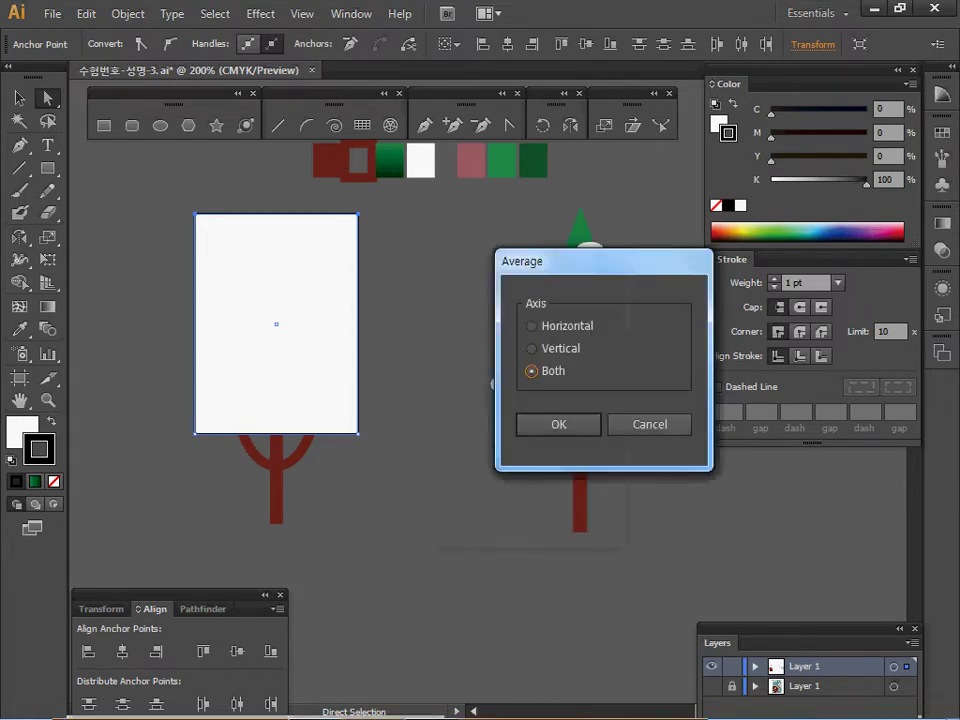
pyautogui.moveTo(560, 261); pyautogui.dragTo(445, 209)
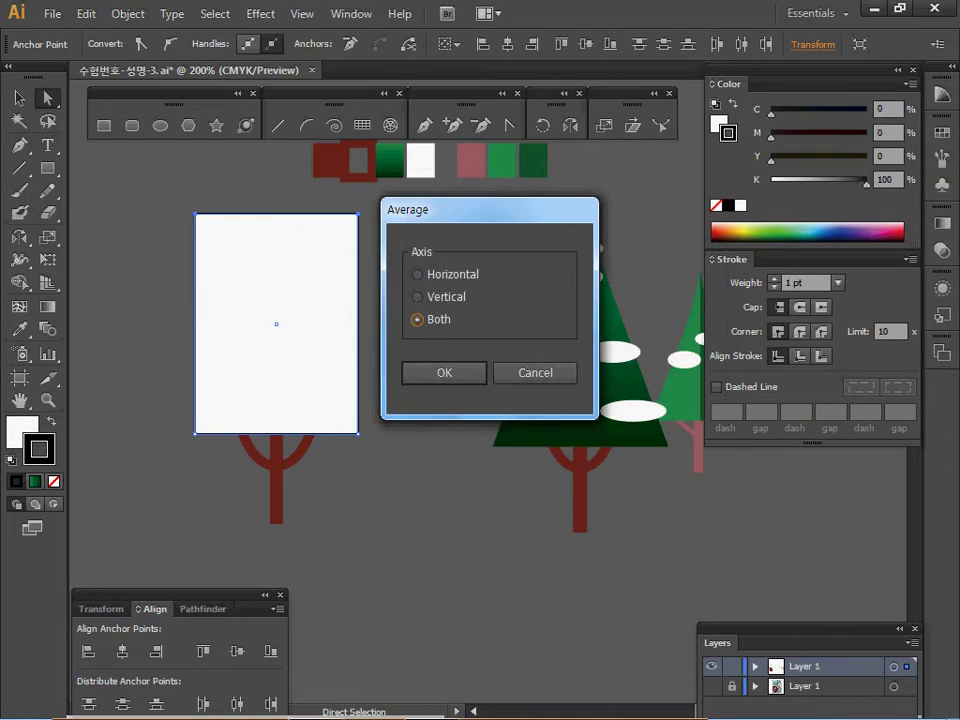
pyautogui.press('Tab')
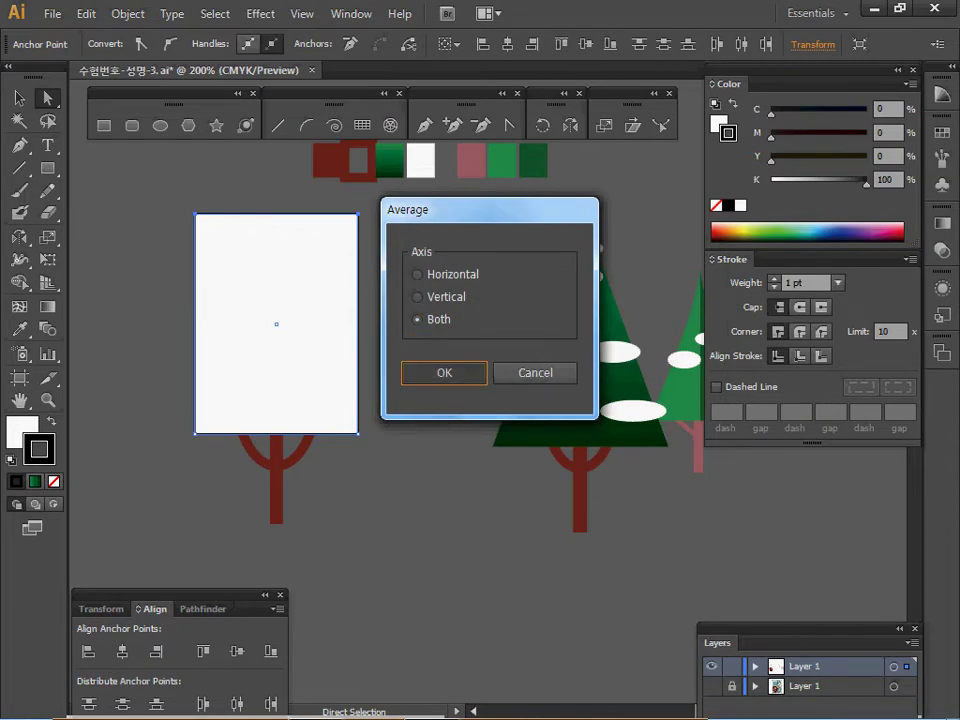
pyautogui.press('Return')
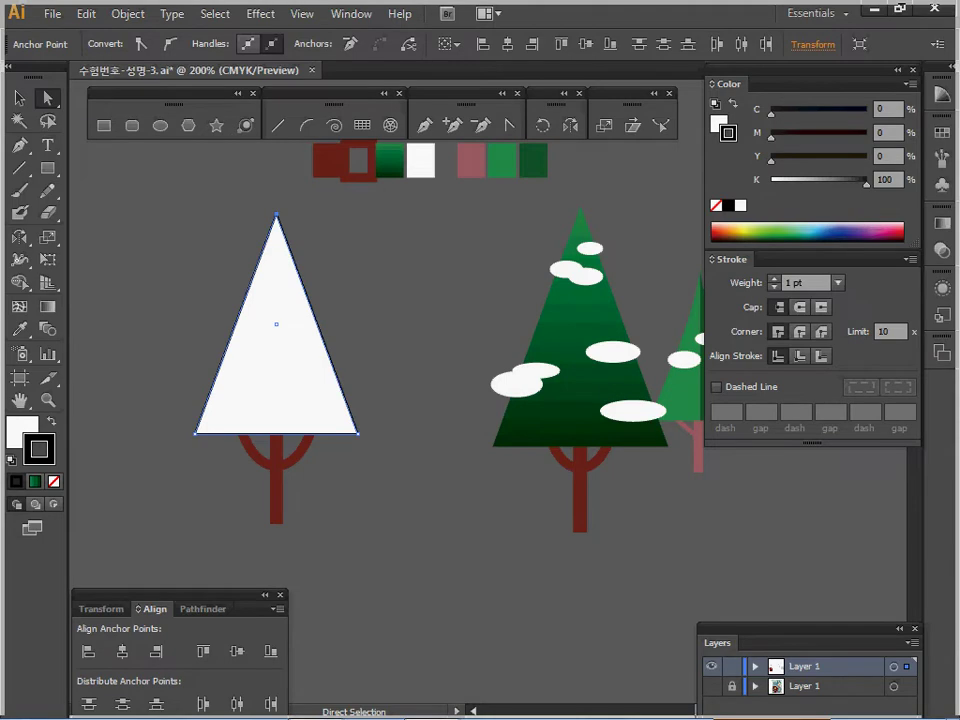
# Fill the triangle with the gradient sampled from the green gradient swatch and set its stroke to none
pyautogui.press('i')
pyautogui.click(390, 161)
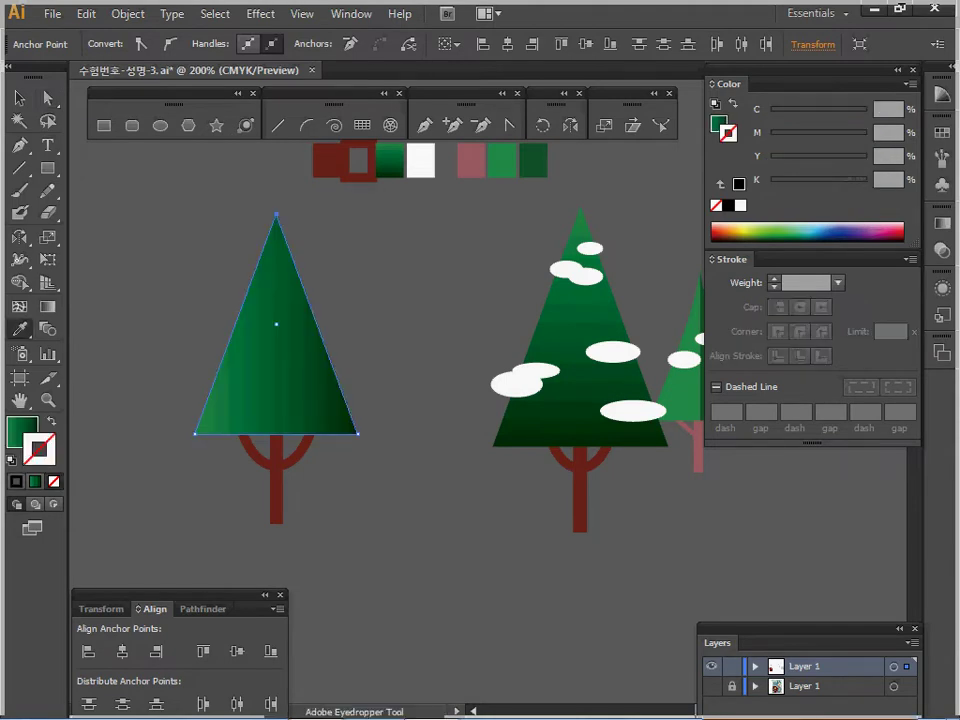
pyautogui.click(942, 223)
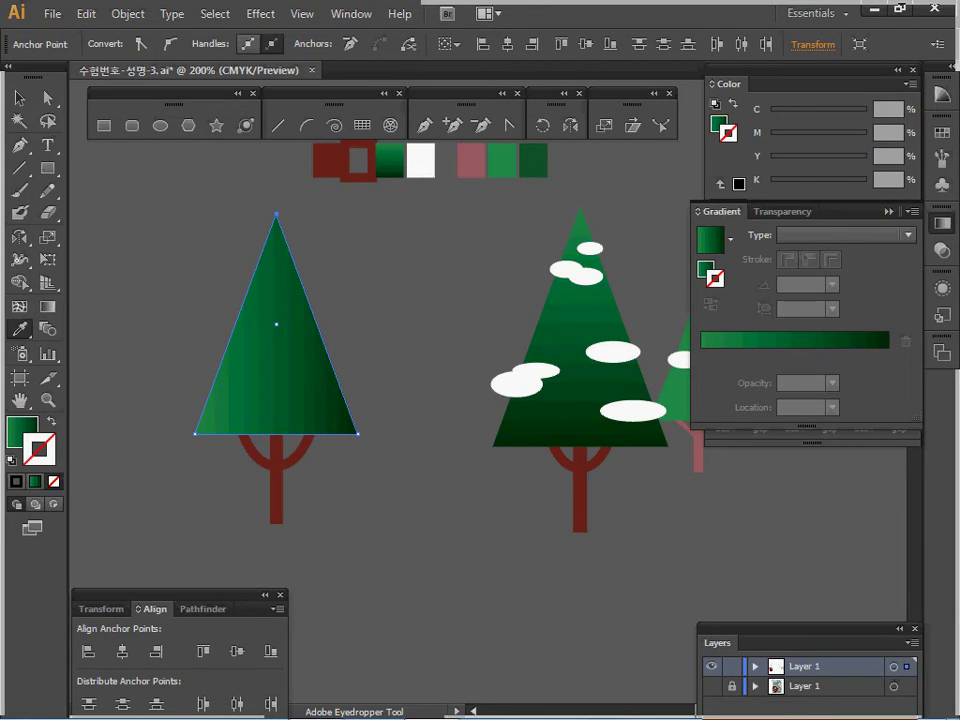
pyautogui.click(714, 277)
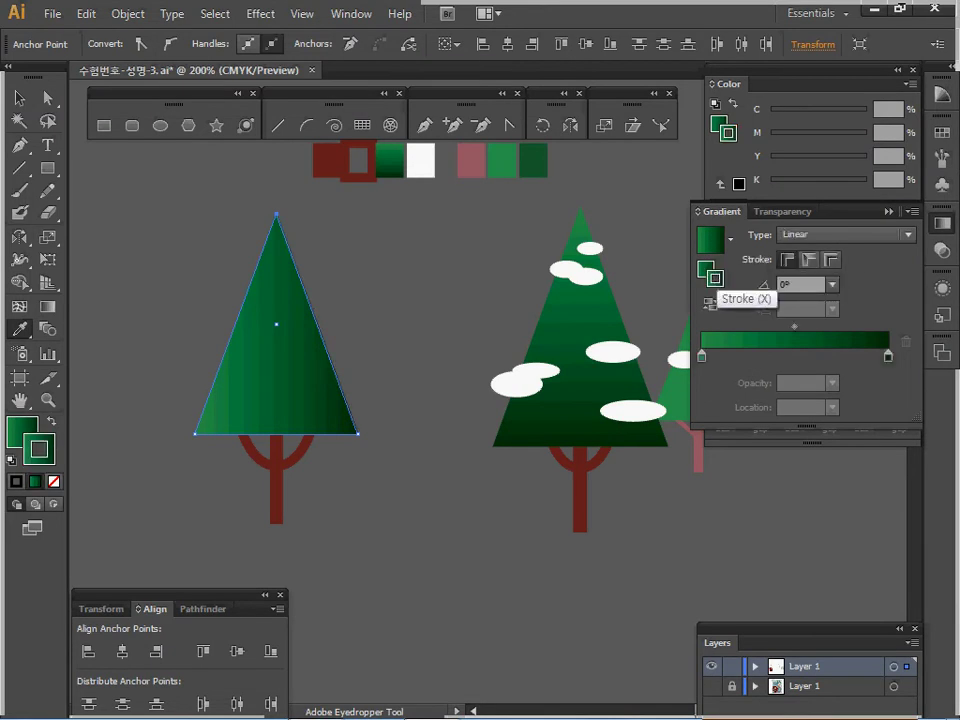
pyautogui.press('/')
# Set the triangle fill's linear gradient angle to -90° and check the colours of its start and end stops
pyautogui.click(707, 268)
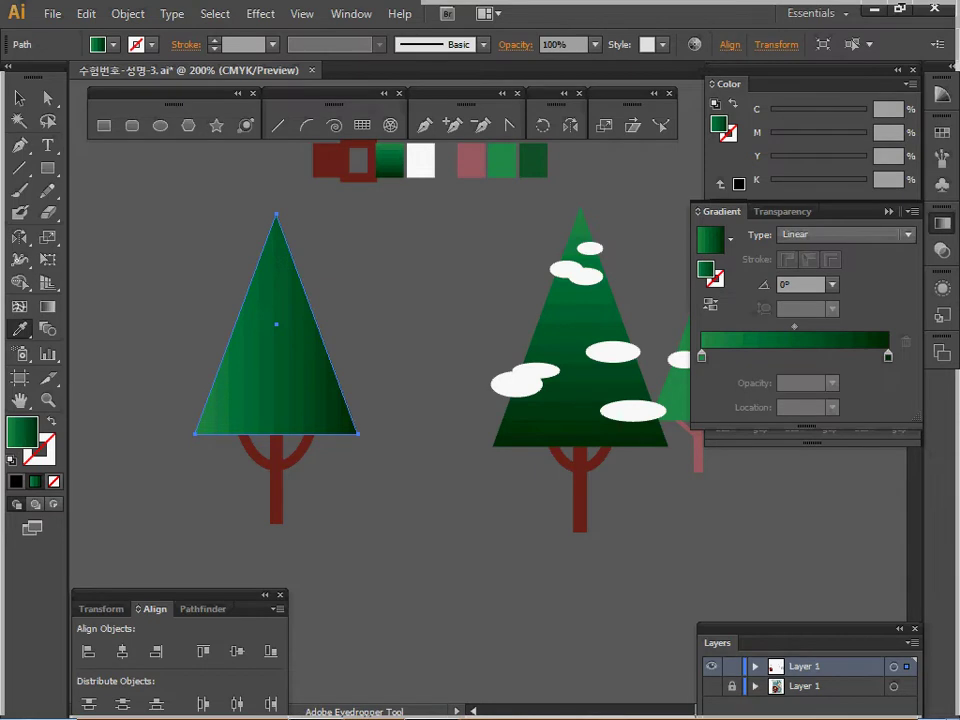
pyautogui.click(831, 285)
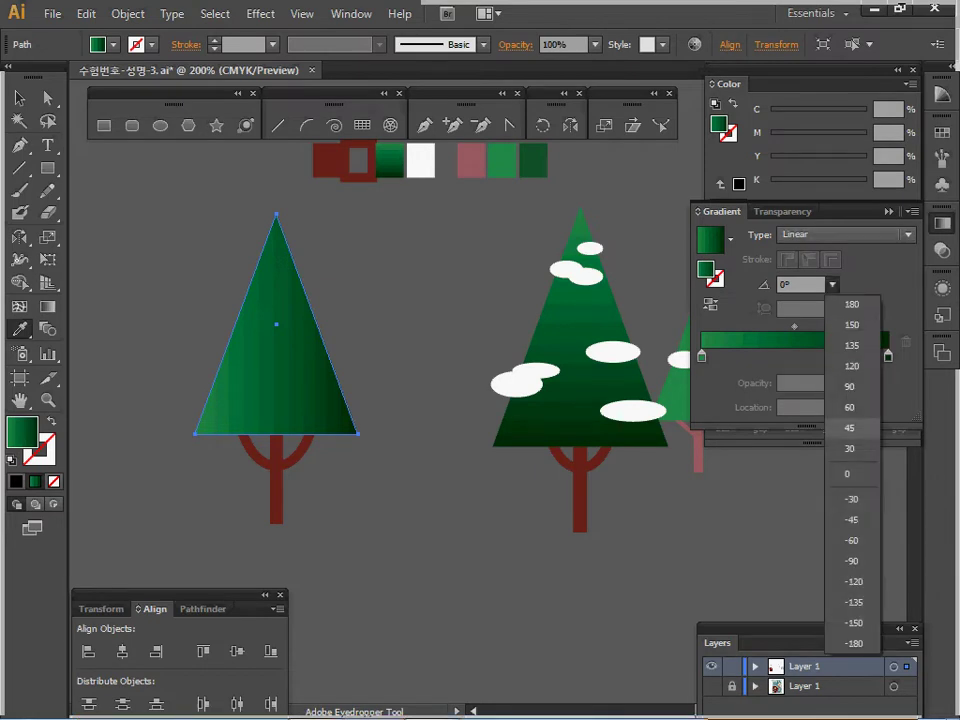
pyautogui.click(851, 561)
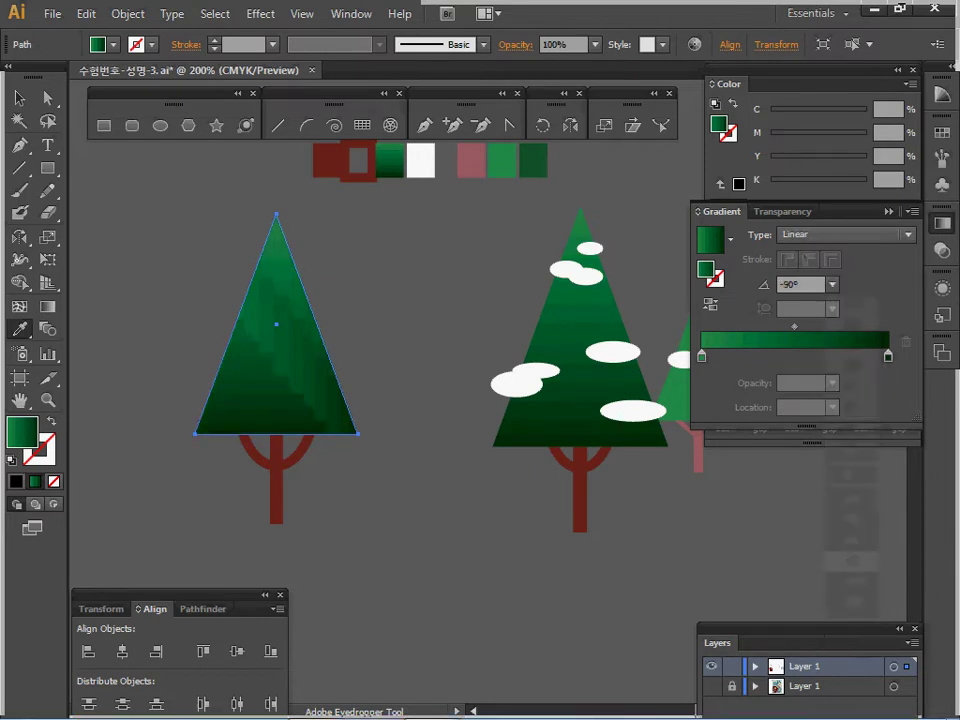
pyautogui.doubleClick(701, 355)
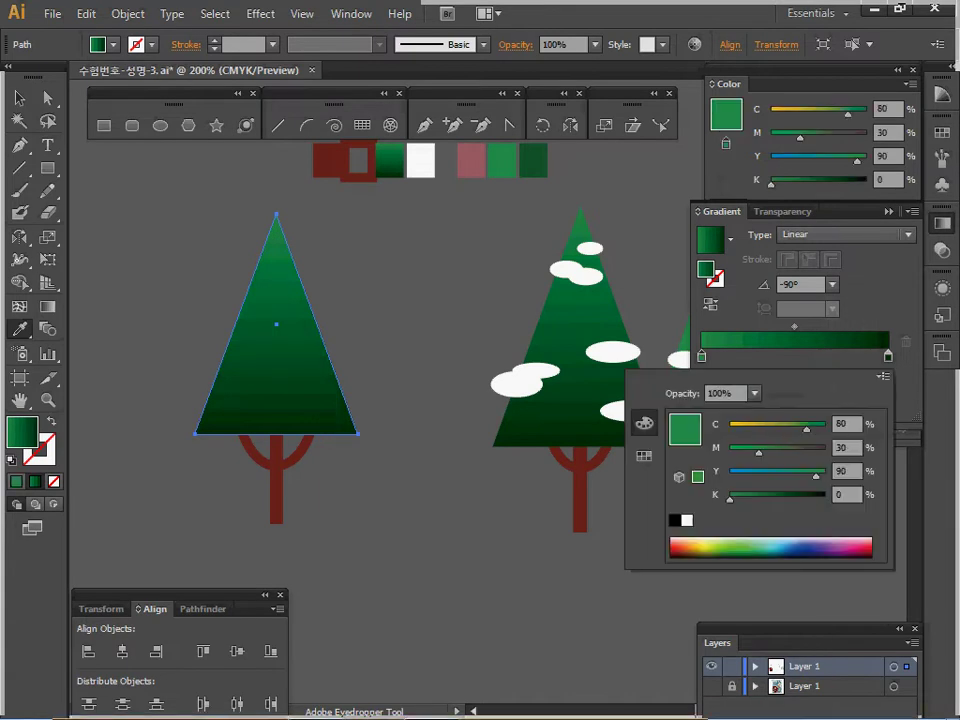
pyautogui.click(888, 355)
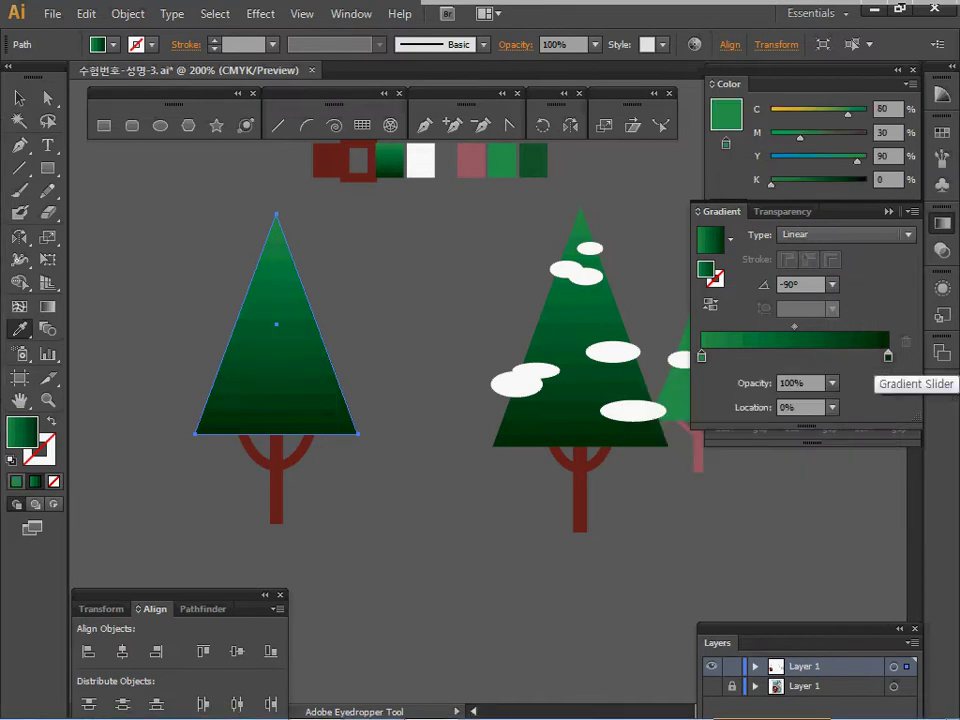
pyautogui.doubleClick(888, 355)
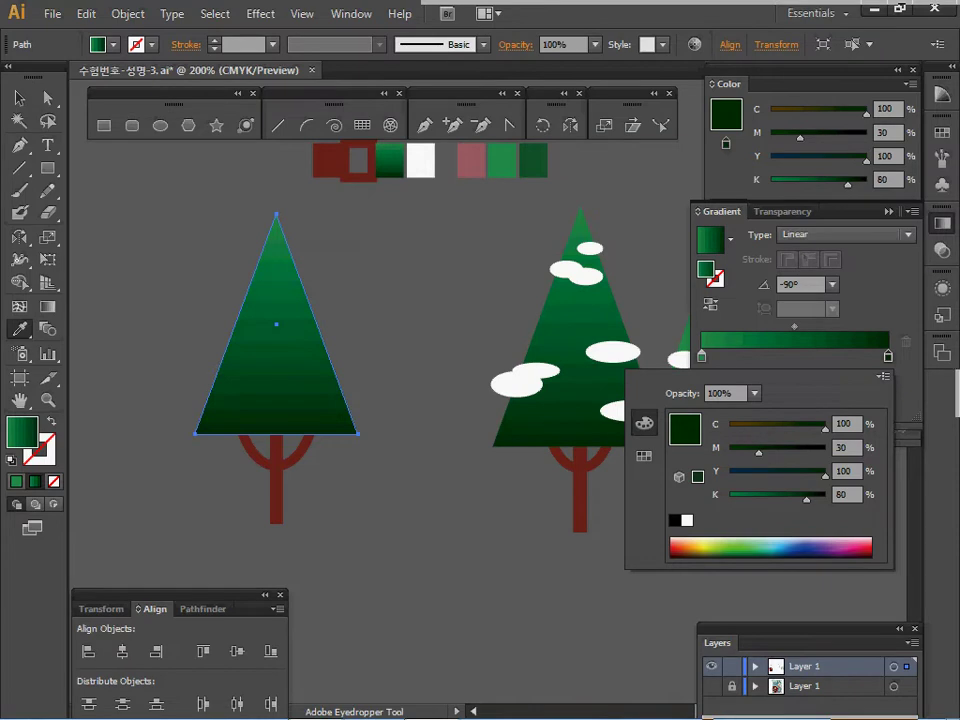
pyautogui.click(942, 224)
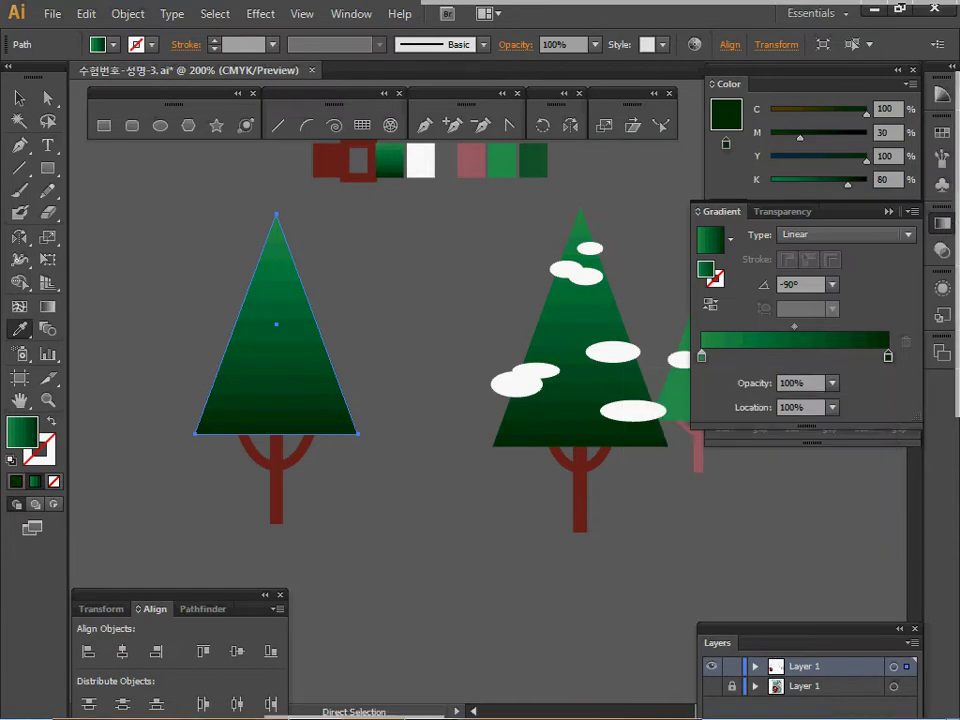
# Draw seven white, strokeless snow ellipses of varied sizes on the foliage, three near the tip and four on the lower part
pyautogui.hotkey('ctrl', 'shift', 'a')
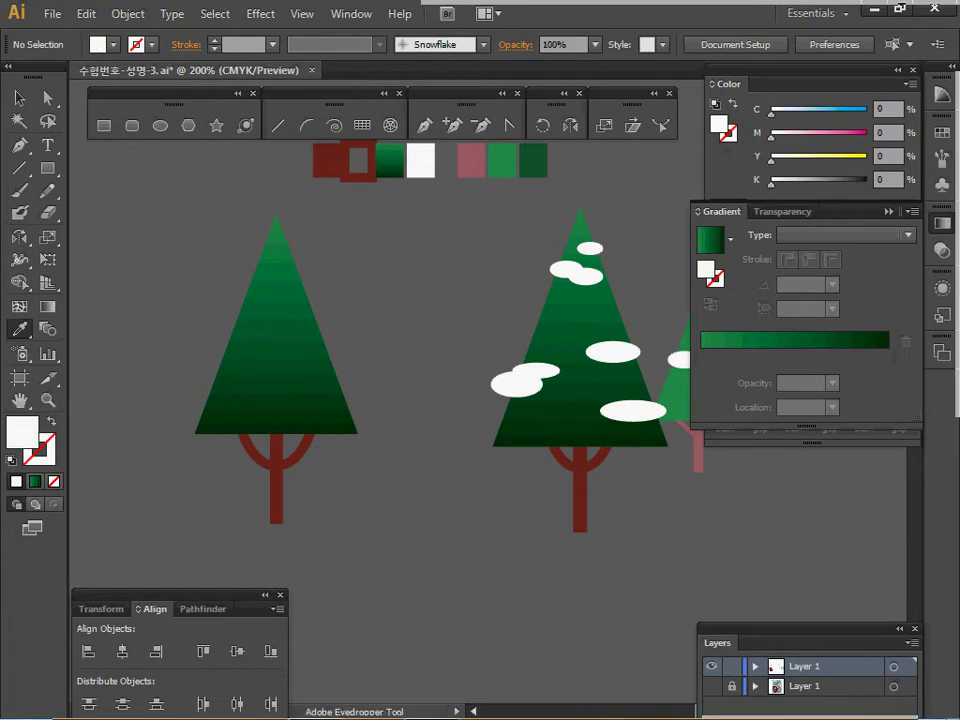
pyautogui.press('l')
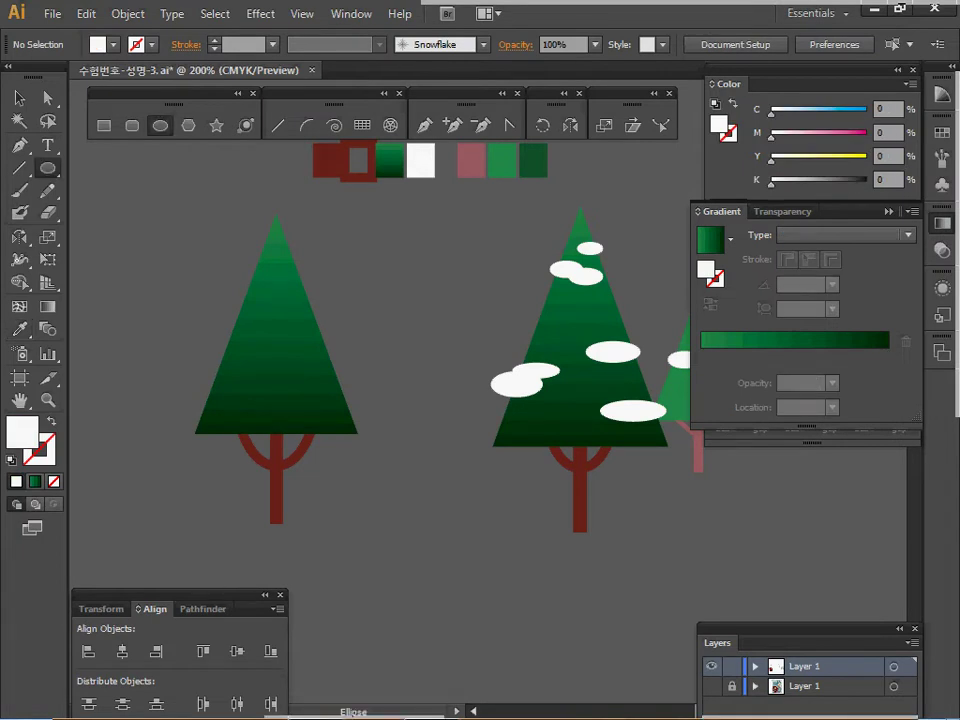
pyautogui.moveTo(276, 252); pyautogui.dragTo(305, 265)
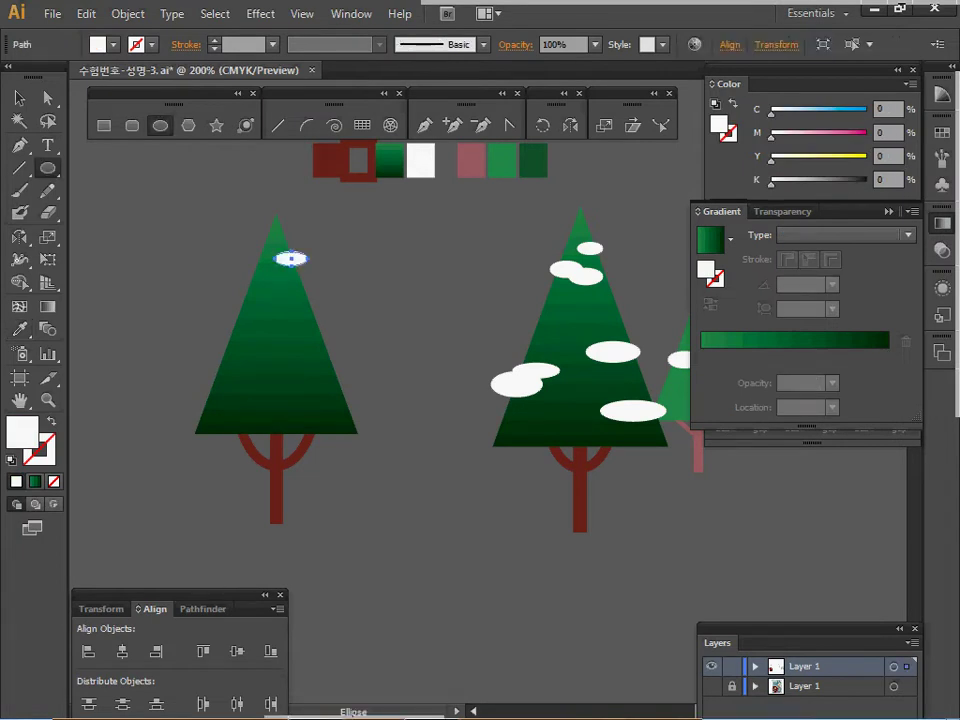
pyautogui.moveTo(243, 266); pyautogui.dragTo(290, 290)
pyautogui.moveTo(214, 349)
pyautogui.mouseDown()
pyautogui.moveTo(258, 368)
pyautogui.moveTo(253, 390)
pyautogui.moveTo(263, 393)
pyautogui.moveTo(219, 375)
pyautogui.mouseUp()
pyautogui.moveTo(291, 339); pyautogui.dragTo(368, 406)
pyautogui.keyDown('ctrl'); pyautogui.click(400, 425); pyautogui.keyUp('ctrl')
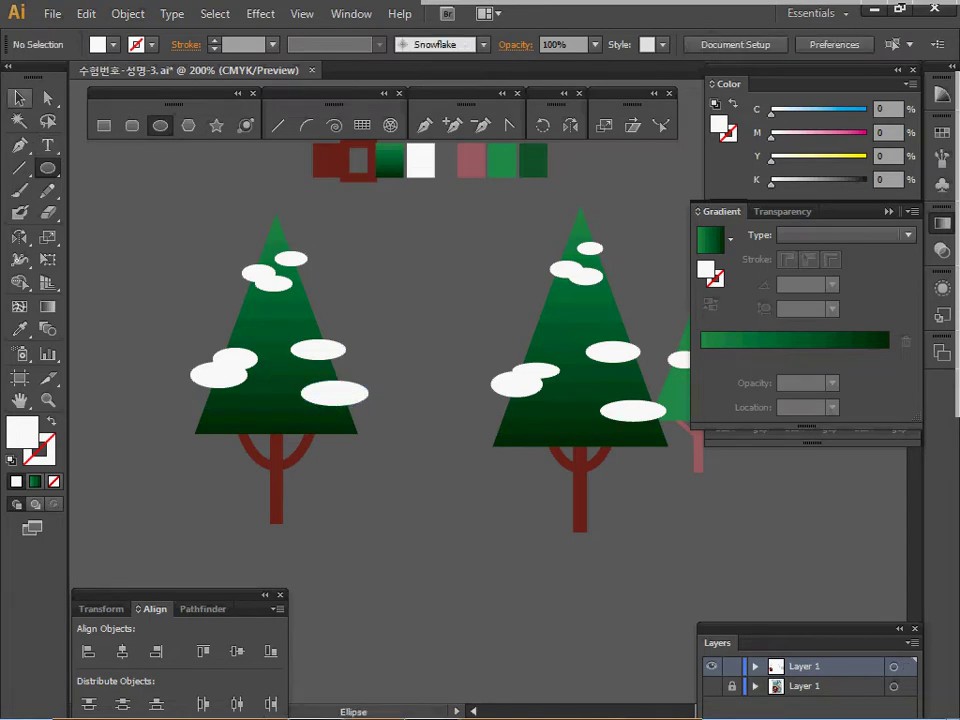
# Select the whole snow-covered tree and move it to the left, leaving room beside it for a second tree
pyautogui.click(19, 98)
pyautogui.moveTo(152, 217); pyautogui.dragTo(342, 503)
pyautogui.moveTo(277, 400); pyautogui.dragTo(163, 391)
pyautogui.click(420, 430)
pyautogui.press('space')
pyautogui.moveTo(430, 430); pyautogui.dragTo(339, 432)
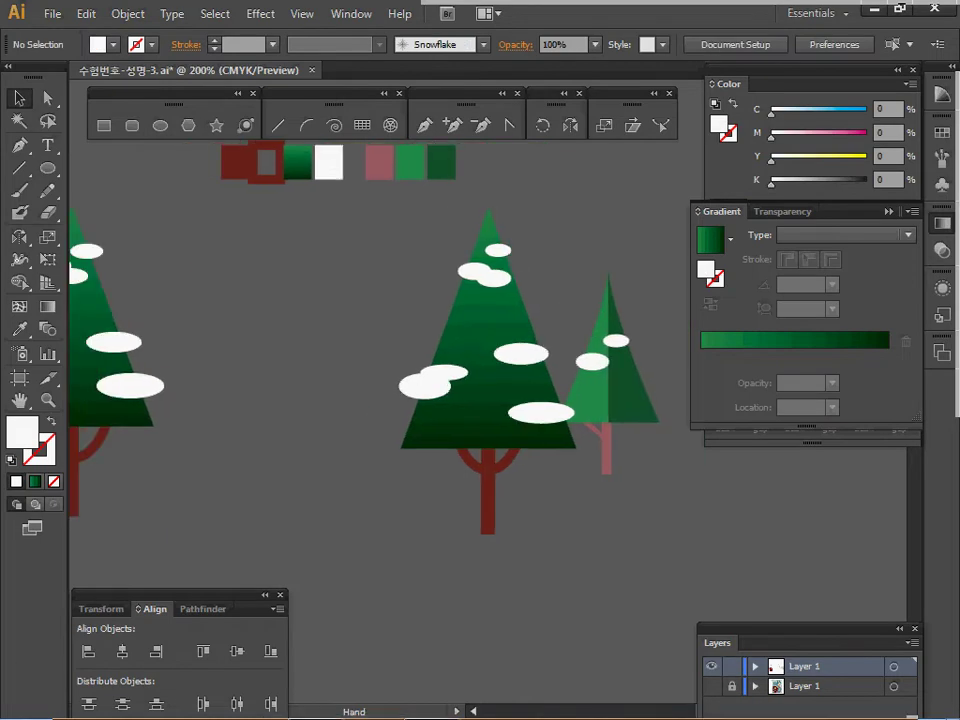
# Draw a narrow upright trunk rectangle and a short horizontal branch rectangle overlapping it, both filled with the pink swatch's colour
pyautogui.keyDown('ctrl'); pyautogui.click(379, 162); pyautogui.keyUp('ctrl')
pyautogui.keyDown('ctrl'); pyautogui.click(365, 215); pyautogui.keyUp('ctrl')
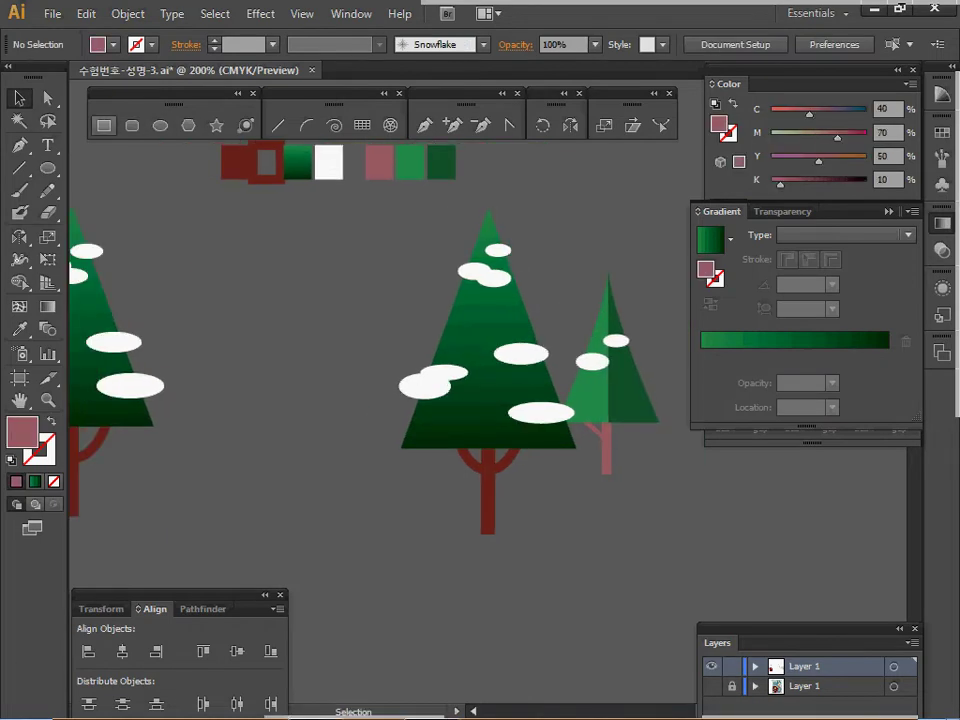
pyautogui.press('m')
pyautogui.moveTo(255, 424); pyautogui.dragTo(265, 486)
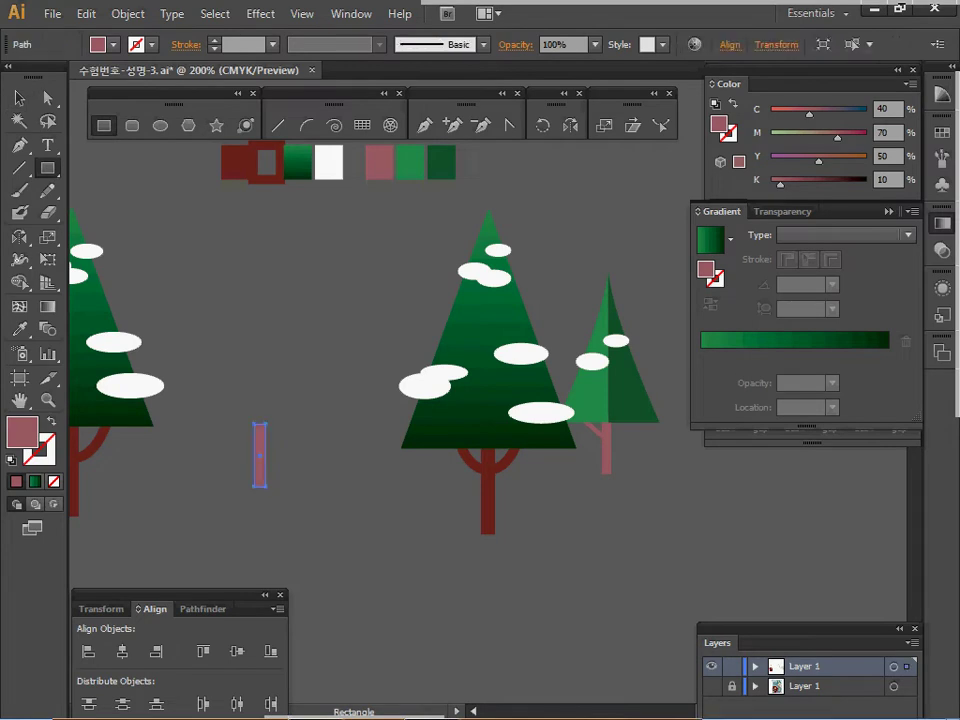
pyautogui.moveTo(225, 436); pyautogui.dragTo(133, 522)
pyautogui.keyDown('ctrl'); pyautogui.click(284, 465); pyautogui.keyUp('ctrl')
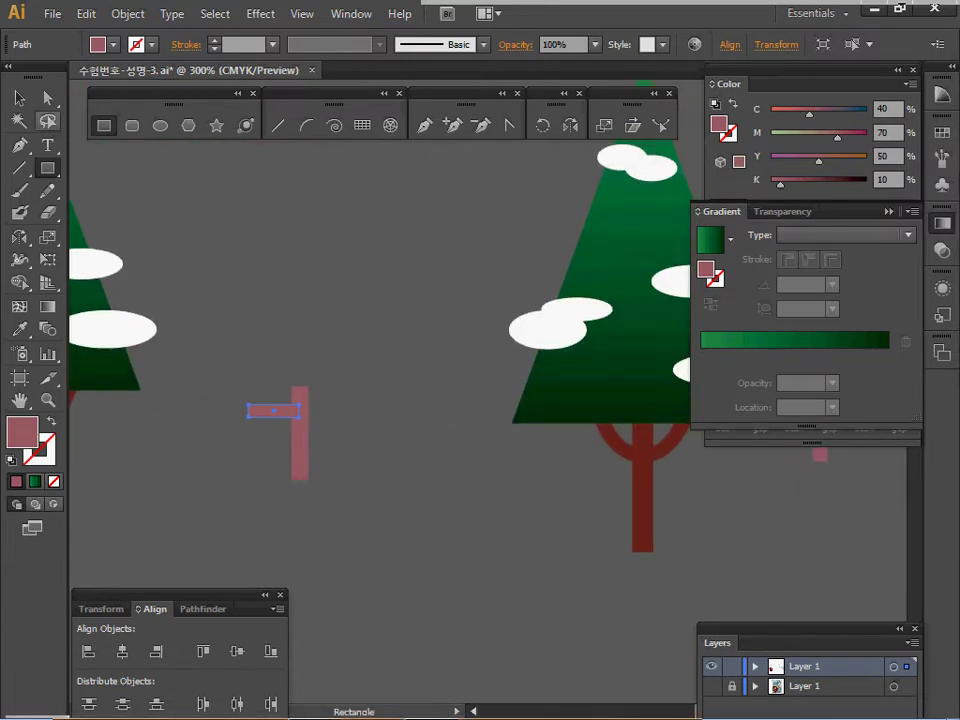
# Rotate the pink branch so it slopes up and away from the trunk, and set its lower end against the trunk
pyautogui.press('v')
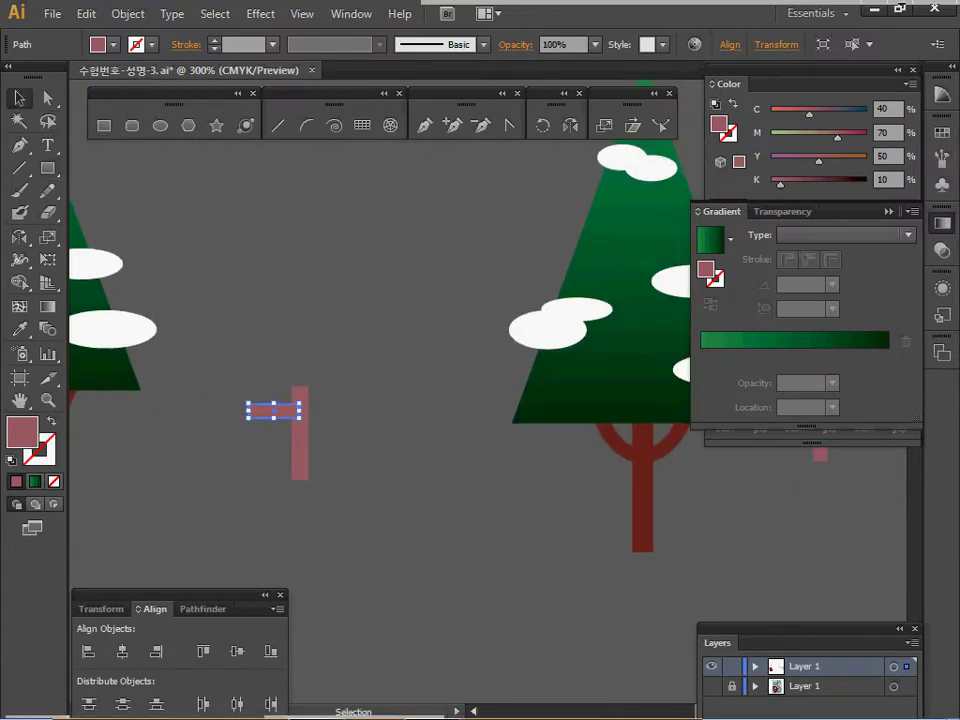
pyautogui.moveTo(304, 421); pyautogui.dragTo(277, 408)
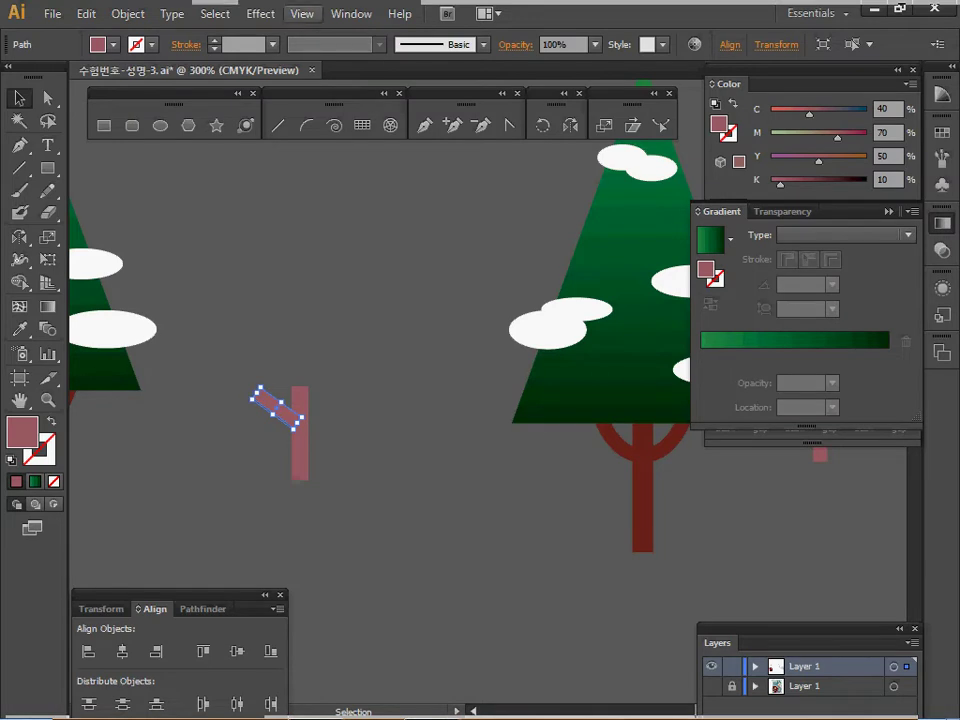
pyautogui.click(301, 13)
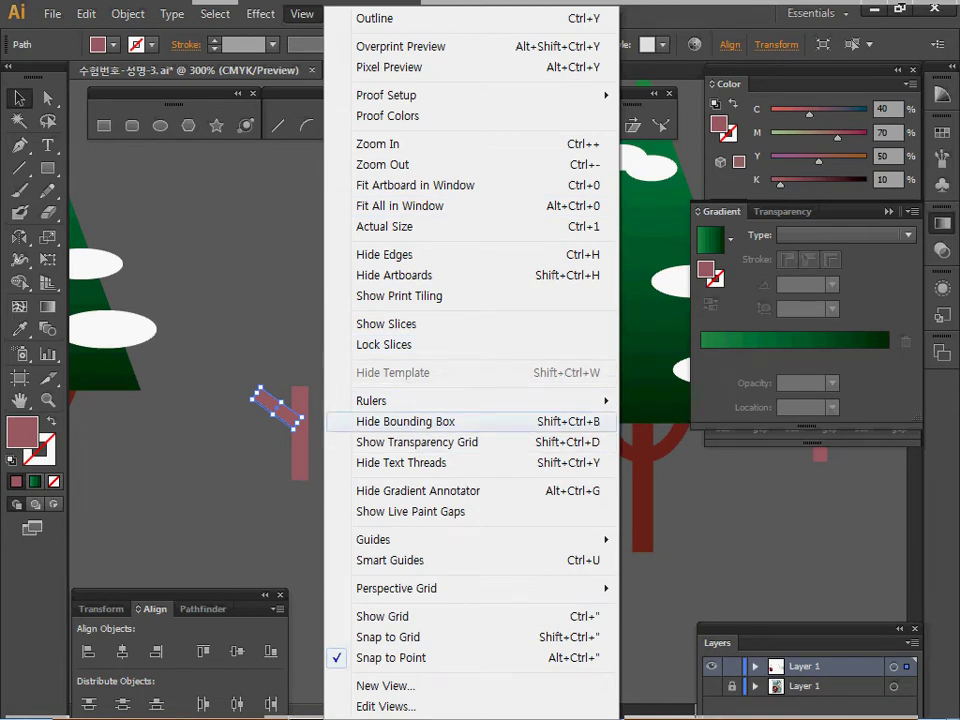
pyautogui.click(242, 470)
# Draw the left foliage half above the pink trunk with the Pen tool in the light green swatch's colour, curving its outer edge inward
pyautogui.moveTo(361, 416); pyautogui.dragTo(278, 440)
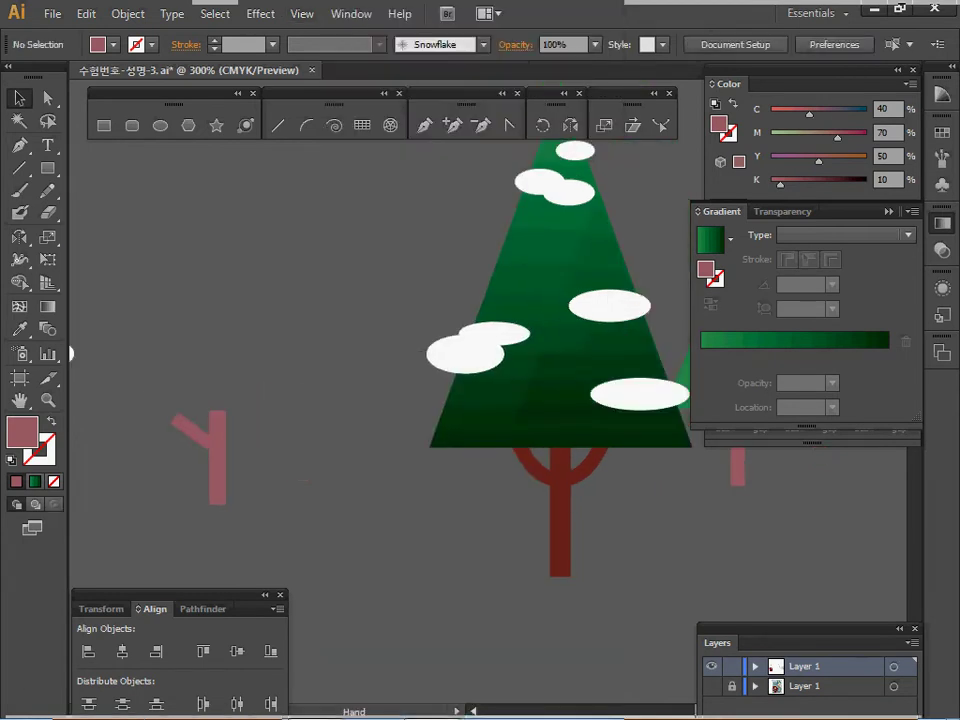
pyautogui.keyDown('ctrl'); pyautogui.keyDown('alt'); pyautogui.click(278, 440); pyautogui.keyUp('alt'); pyautogui.keyUp('ctrl')
pyautogui.moveTo(430, 410); pyautogui.dragTo(266, 465)
pyautogui.press('p')
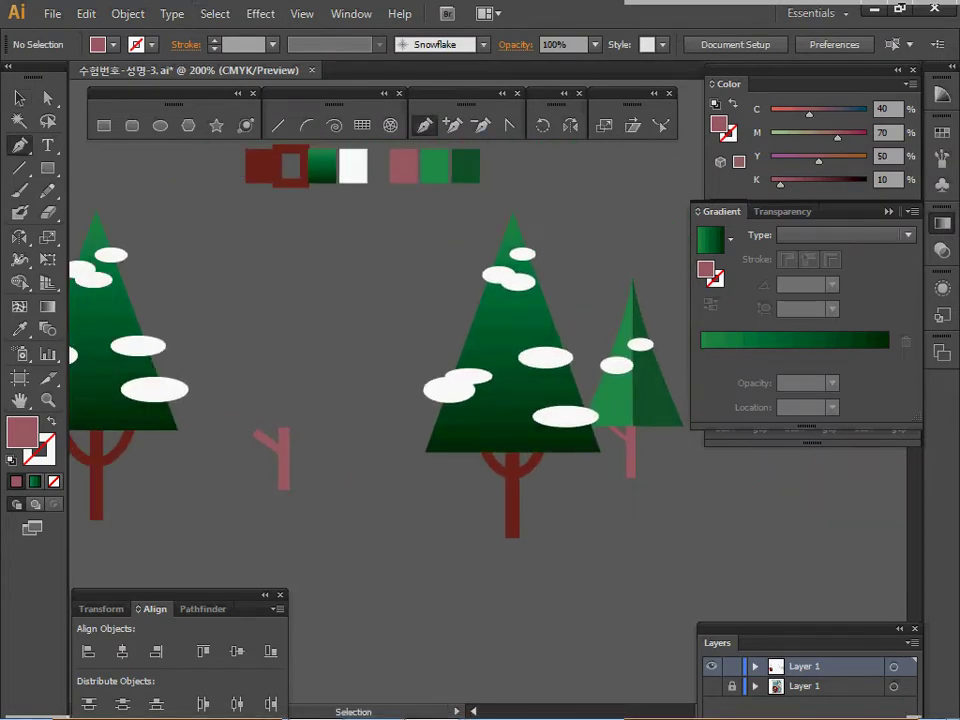
pyautogui.keyDown('ctrl'); pyautogui.click(434, 167); pyautogui.keyUp('ctrl')
pyautogui.hotkey('ctrl', 'shift', 'a')
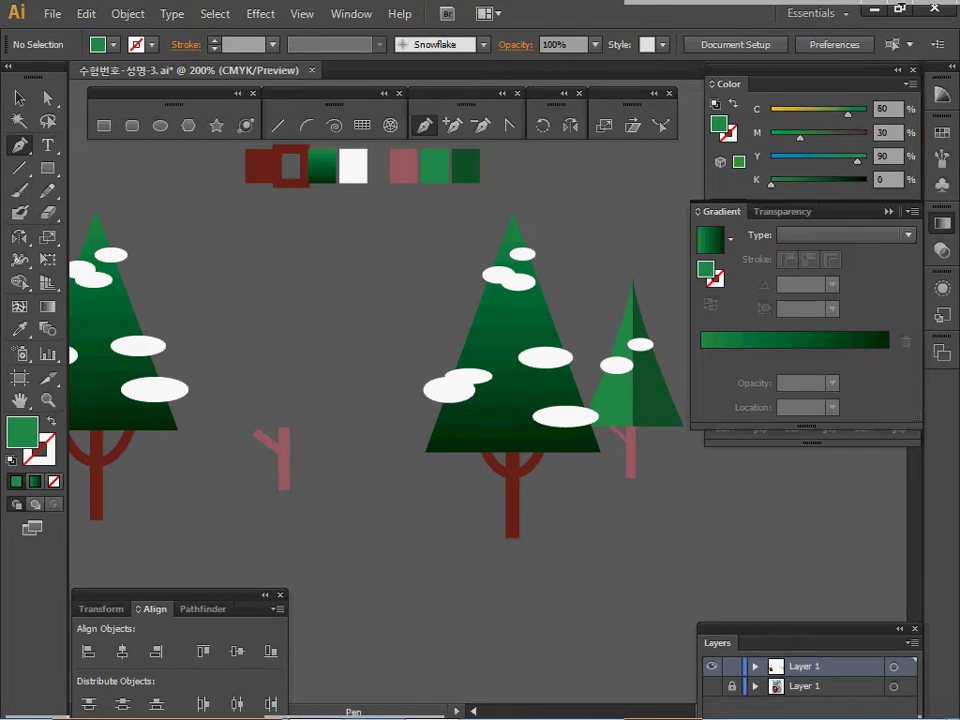
pyautogui.click(284, 283)
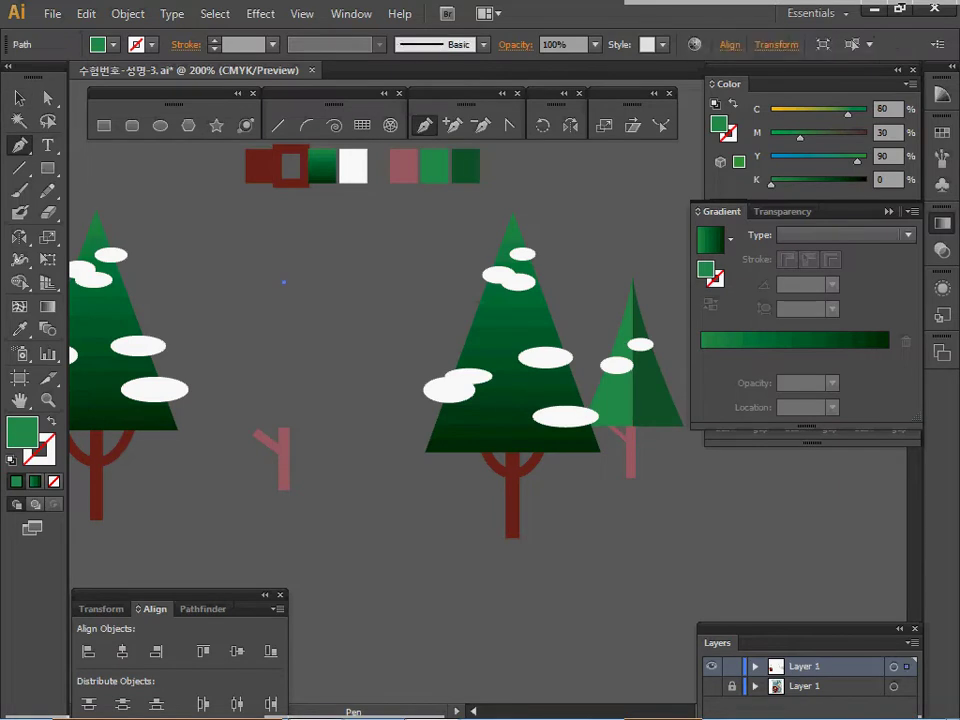
pyautogui.click(284, 437)
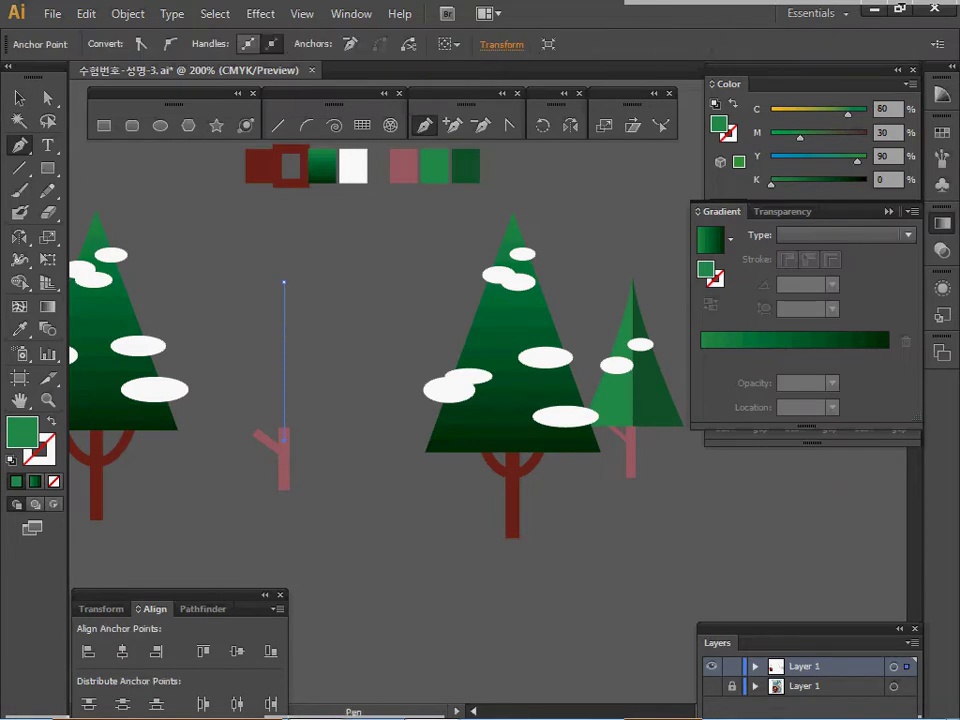
pyautogui.click(213, 440)
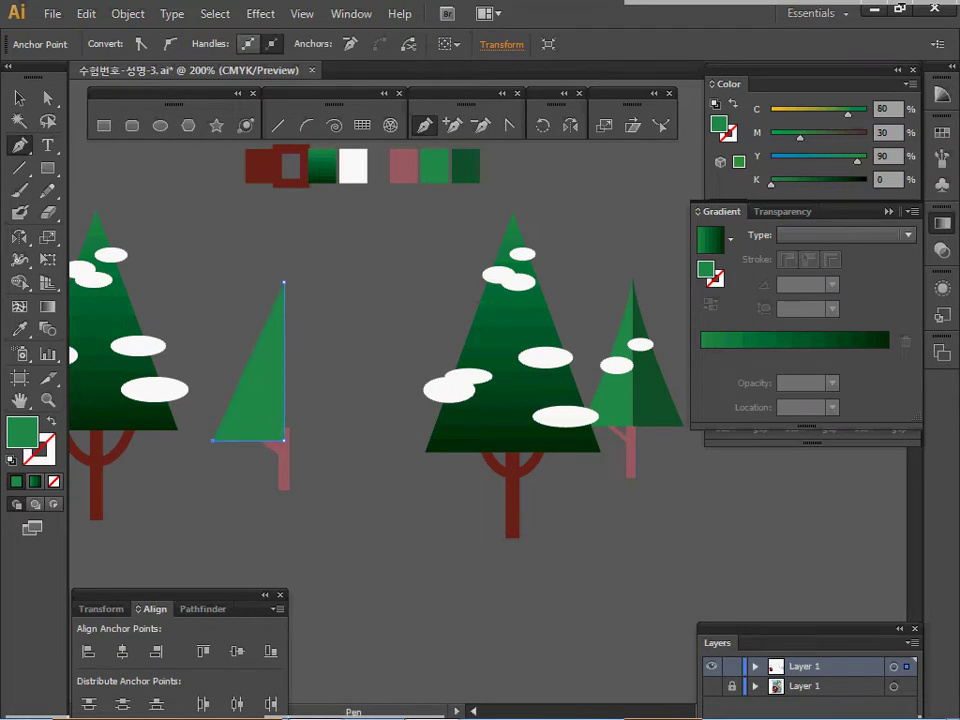
pyautogui.click(284, 282)
pyautogui.moveTo(281, 337); pyautogui.dragTo(279, 354)
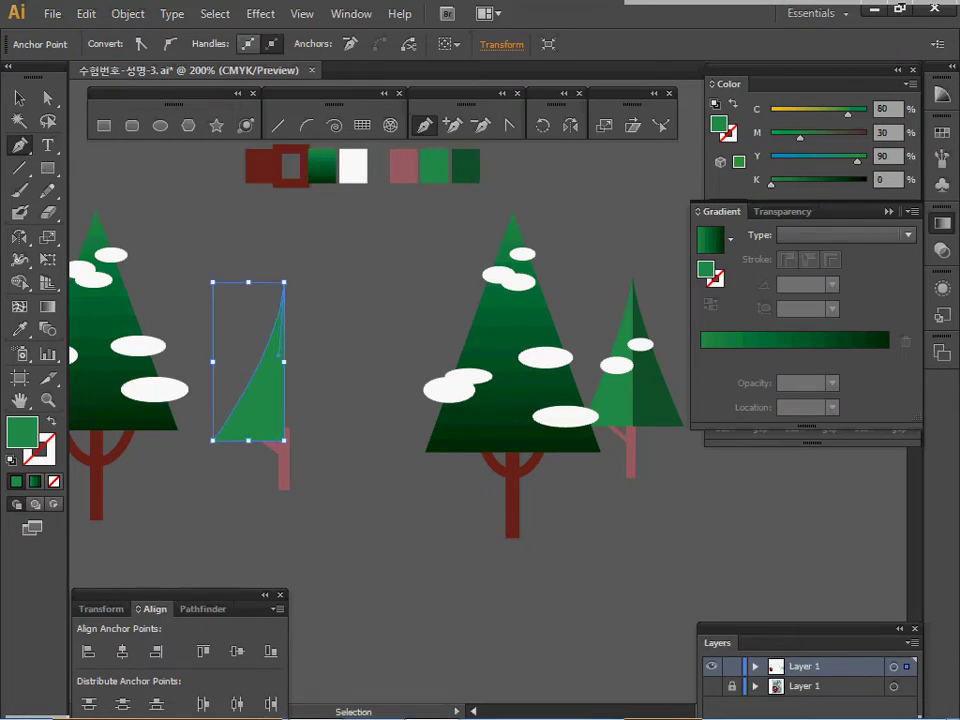
pyautogui.press('ctrl')
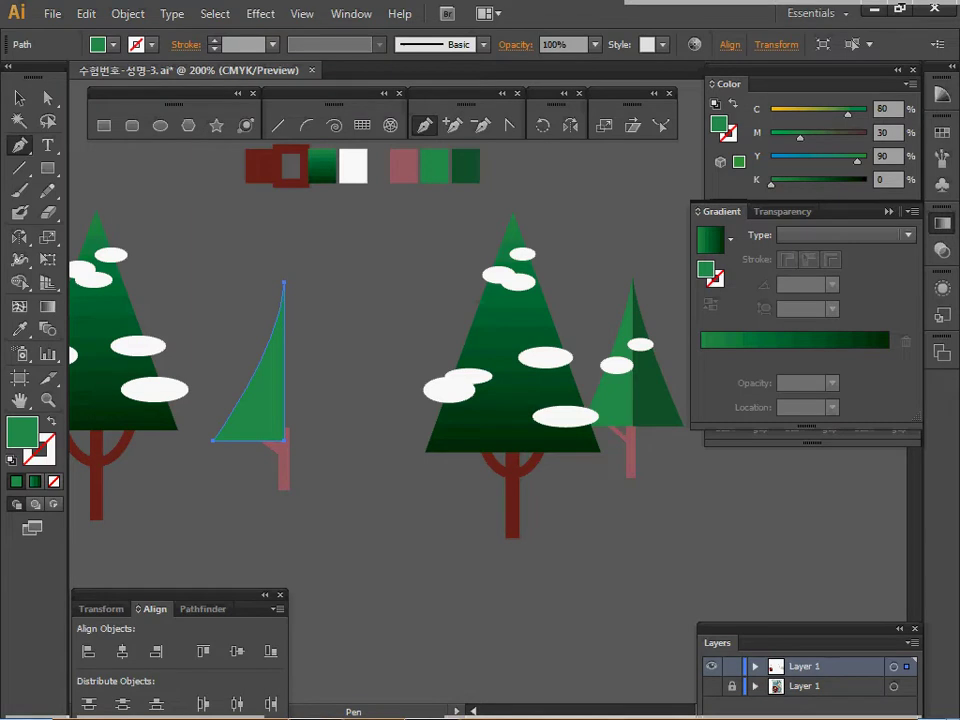
# Reflect a copy of the light green half across its vertical edge and fill the copy with the dark green swatch's colour
pyautogui.press('o')
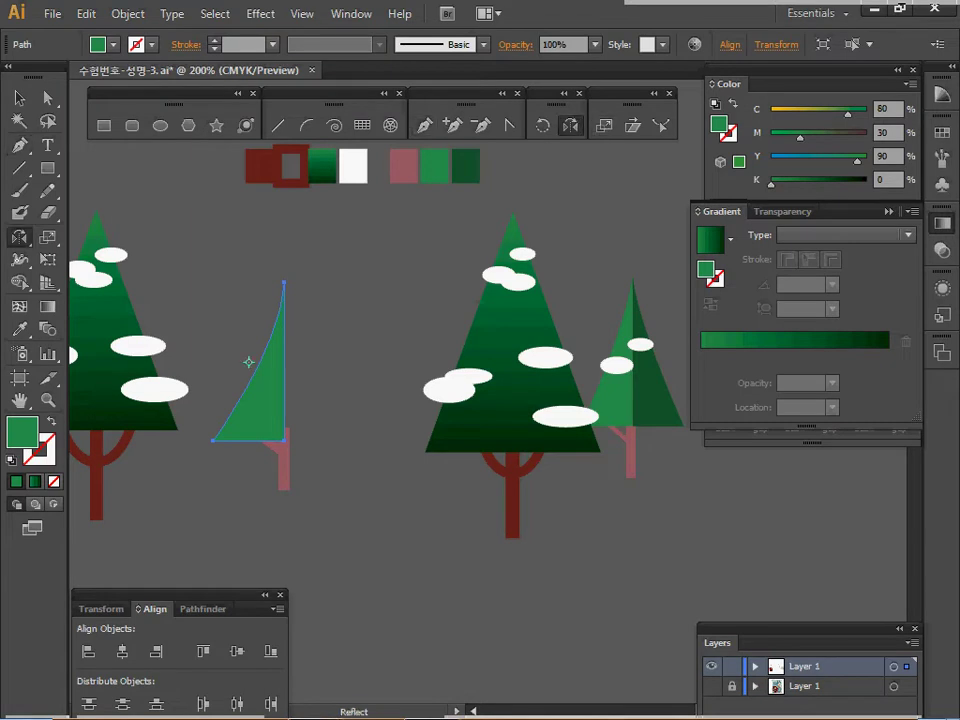
pyautogui.click(284, 326)
pyautogui.moveTo(284, 326); pyautogui.dragTo(286, 385)
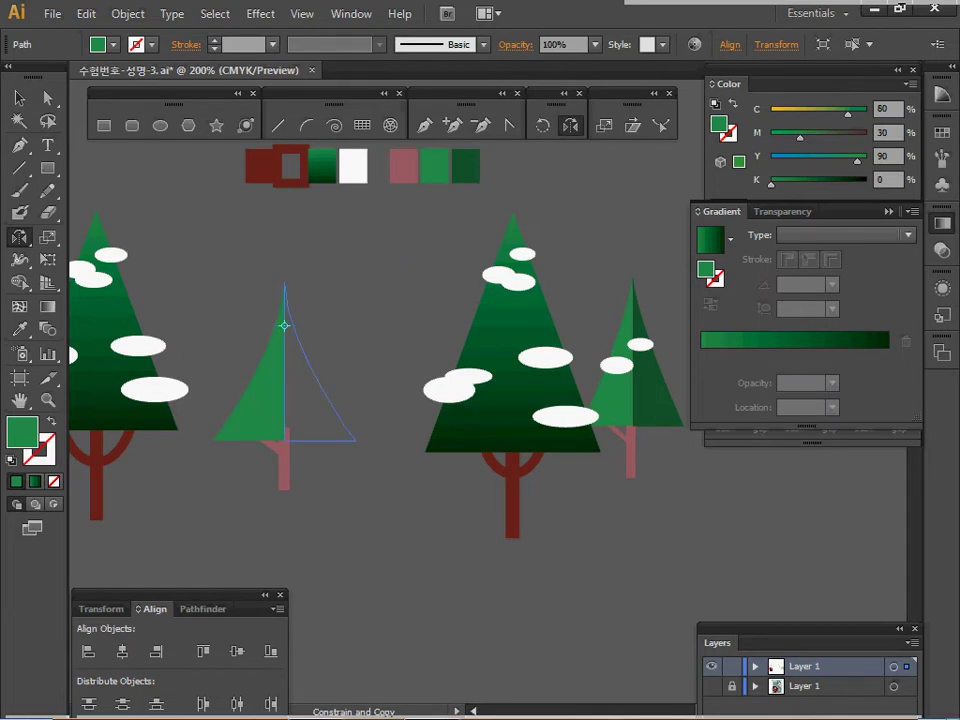
pyautogui.moveTo(284, 200); pyautogui.dragTo(284, 200)
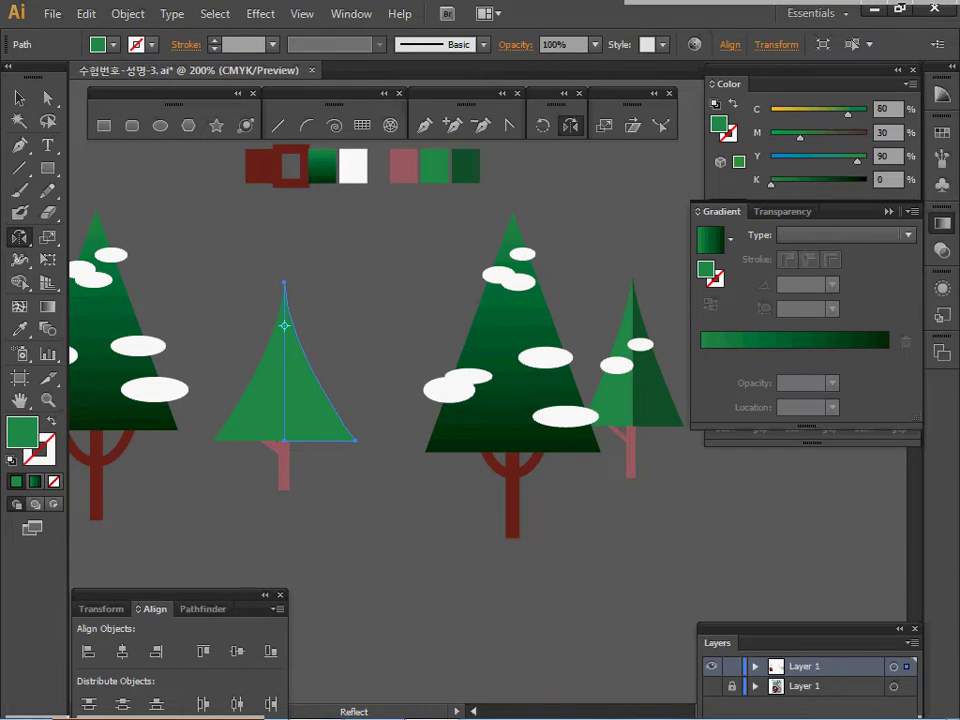
pyautogui.press('i')
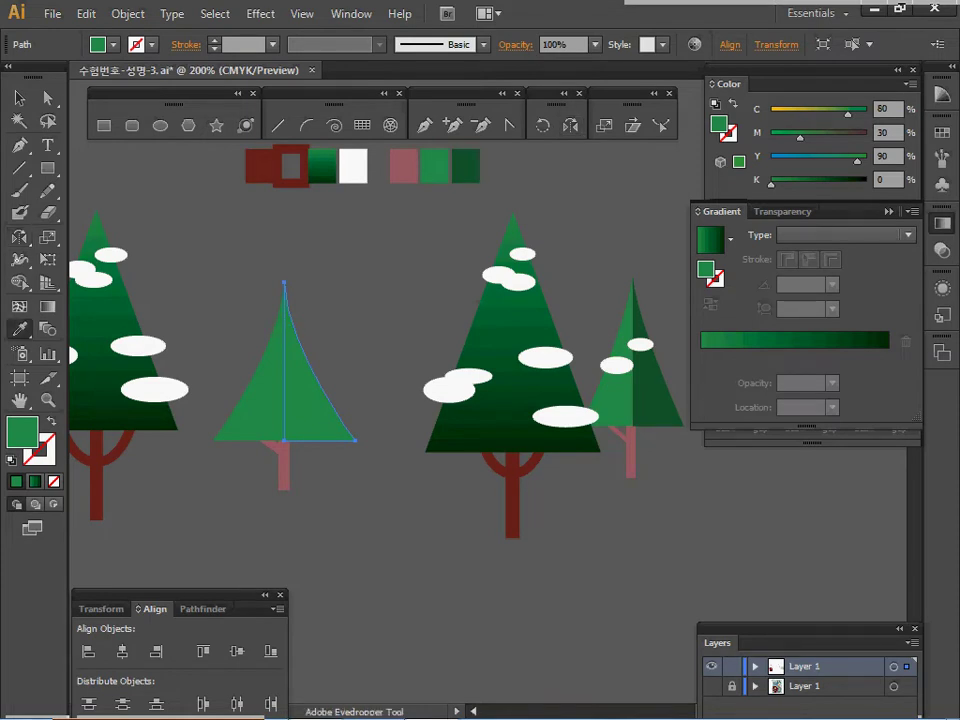
pyautogui.click(466, 167)
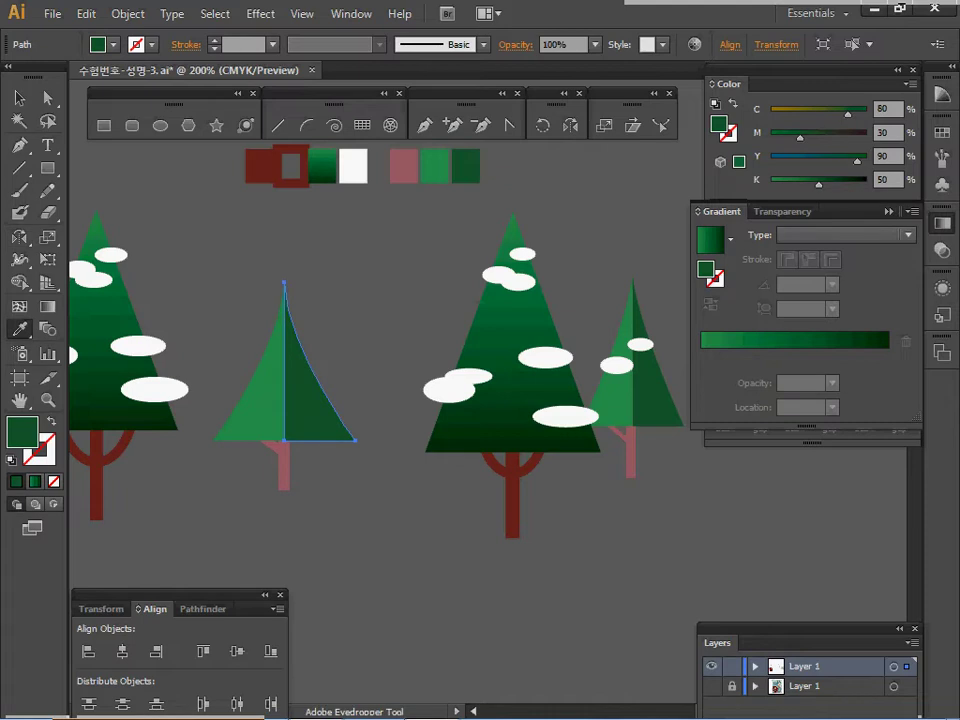
# Narrow the two foliage halves together and move them up so they sit centred over the pink trunk
pyautogui.moveTo(239, 272); pyautogui.dragTo(303, 382)
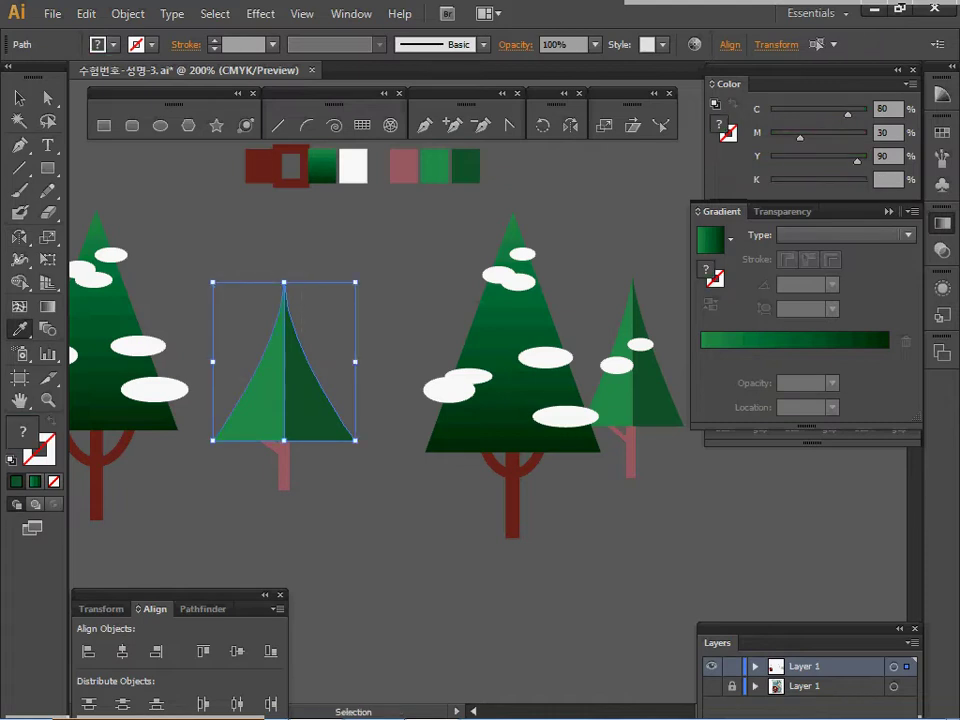
pyautogui.moveTo(355, 362); pyautogui.dragTo(333, 362)
pyautogui.moveTo(274, 385); pyautogui.dragTo(283, 377)
pyautogui.keyDown('ctrl'); pyautogui.click(372, 376); pyautogui.keyUp('ctrl')
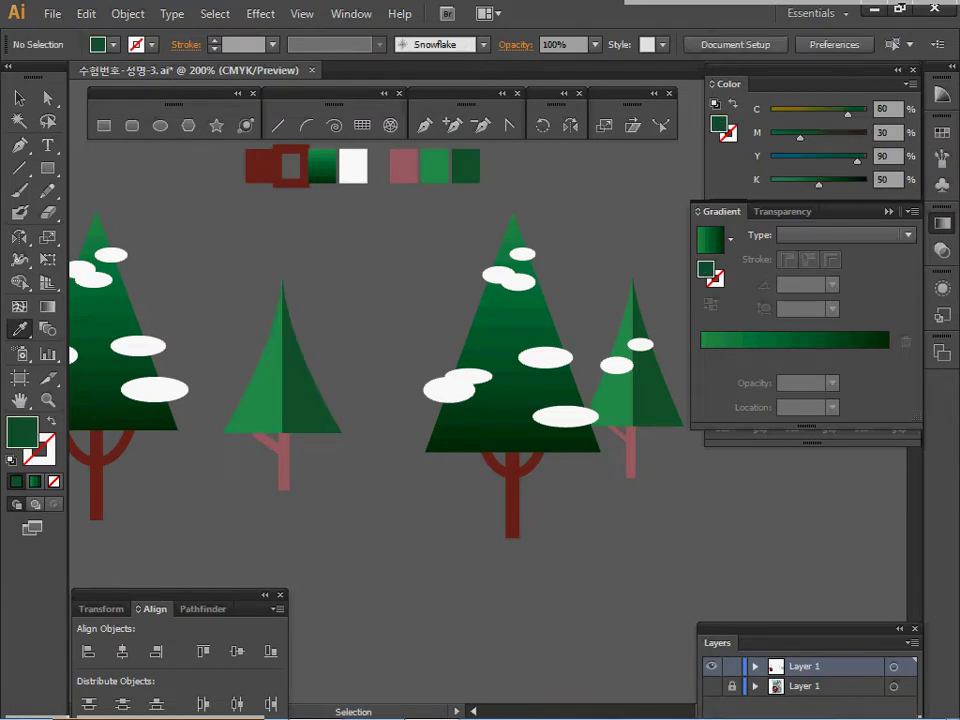
# Move the two-tone tree with the pink trunk against the right side of the gradient tree and send it to the back
pyautogui.moveTo(229, 305); pyautogui.dragTo(315, 483)
pyautogui.moveTo(282, 385); pyautogui.dragTo(210, 362)
pyautogui.rightClick(228, 396)
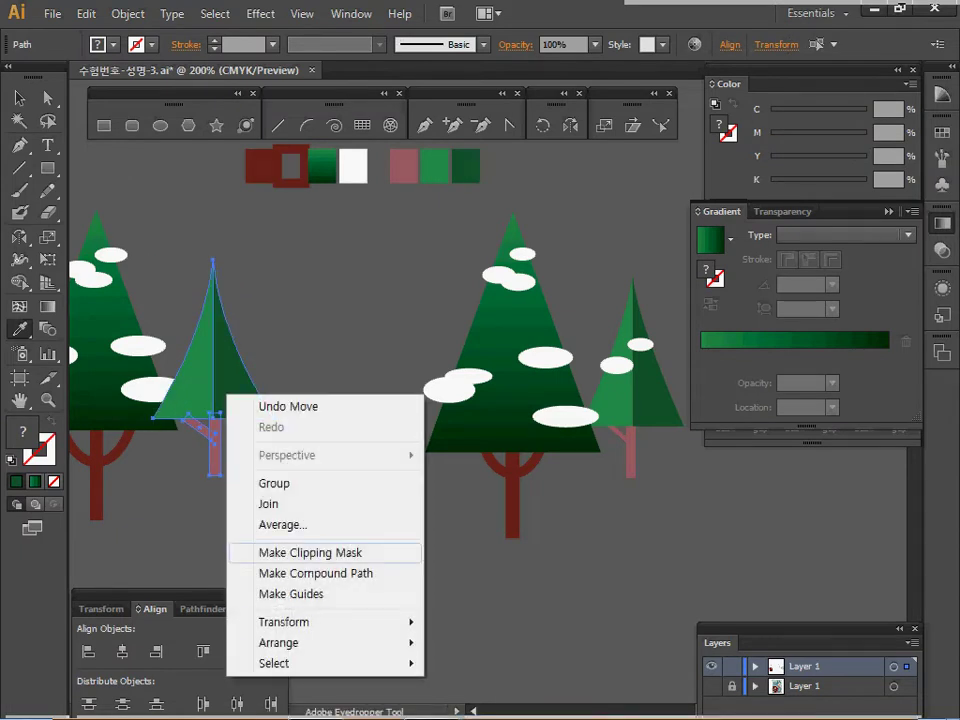
pyautogui.moveTo(300, 642)
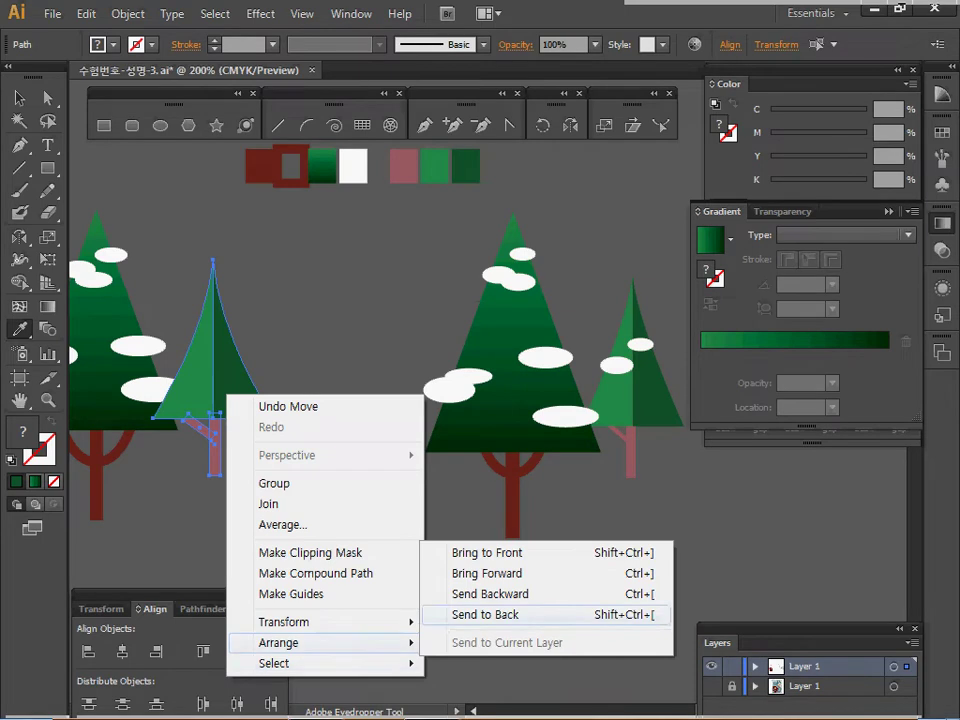
pyautogui.click(486, 615)
pyautogui.press('space')
pyautogui.moveTo(400, 480); pyautogui.dragTo(434, 486)
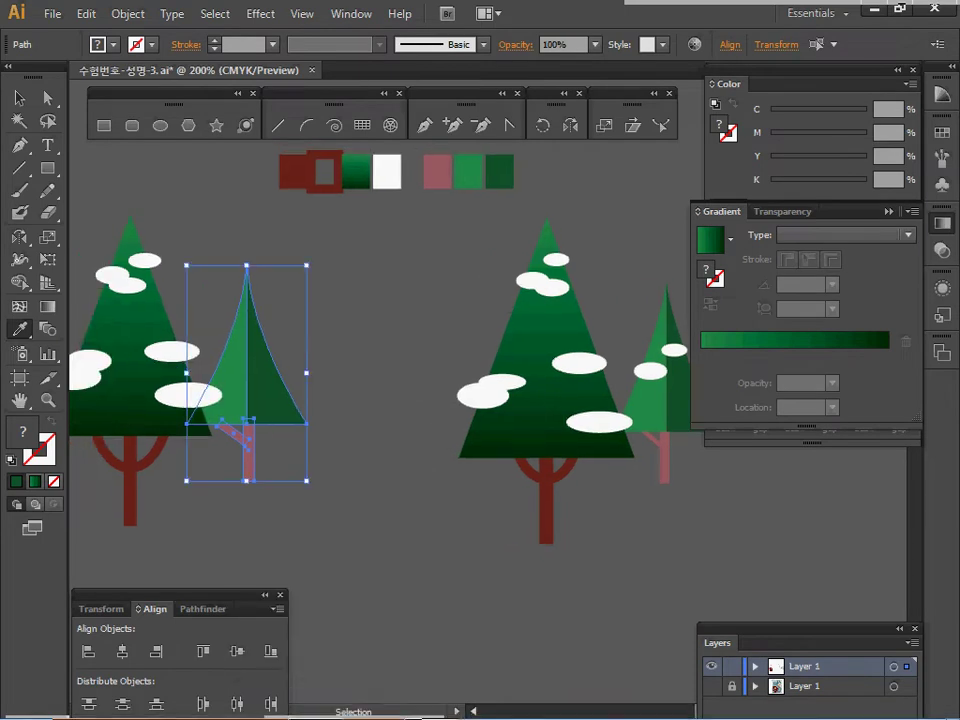
pyautogui.keyDown('ctrl'); pyautogui.click(400, 300); pyautogui.keyUp('ctrl')
# Delete the newly drawn pair of trees, keeping the finished example pair
pyautogui.press('space')
pyautogui.moveTo(430, 300); pyautogui.dragTo(374, 311)
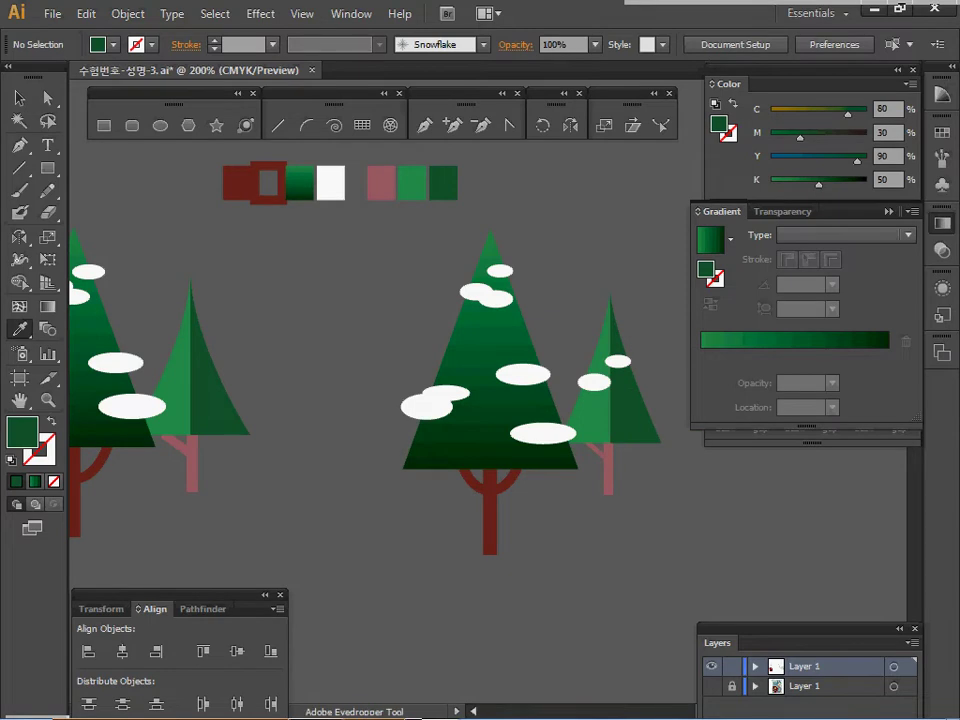
pyautogui.press('space')
pyautogui.moveTo(400, 330); pyautogui.dragTo(518, 320)
pyautogui.moveTo(130, 223); pyautogui.dragTo(322, 497)
pyautogui.press('Delete')
# Save the example pair of snow-covered trees as a new symbol named 나무 with the type Graphic
pyautogui.press('space')
pyautogui.moveTo(420, 400); pyautogui.dragTo(392, 404)
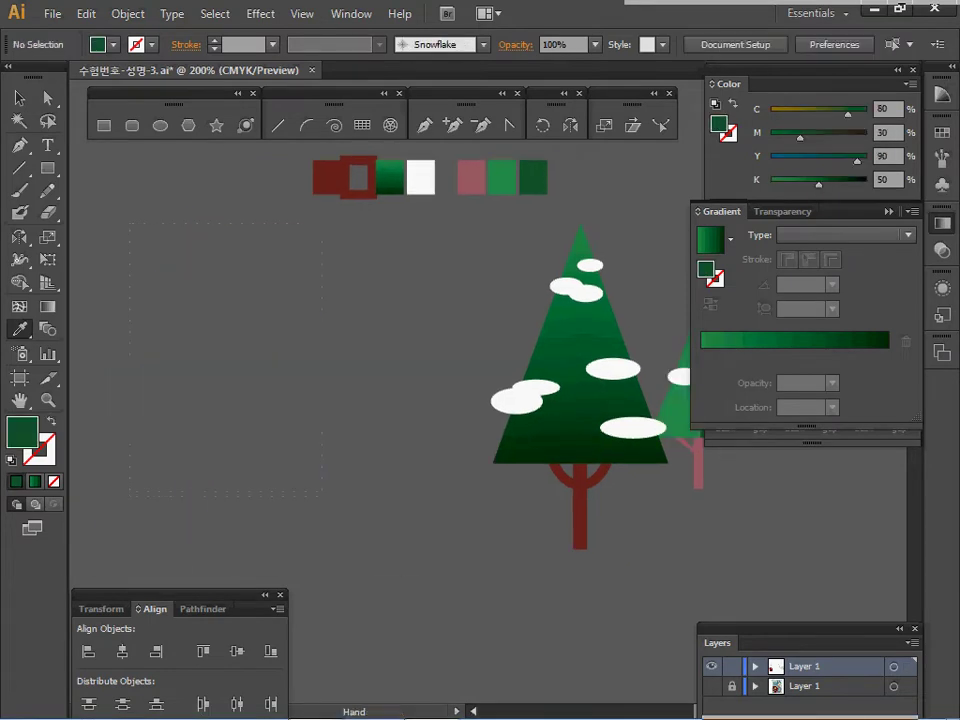
pyautogui.moveTo(450, 400); pyautogui.dragTo(262, 405)
pyautogui.hotkey('ctrl', 'a')
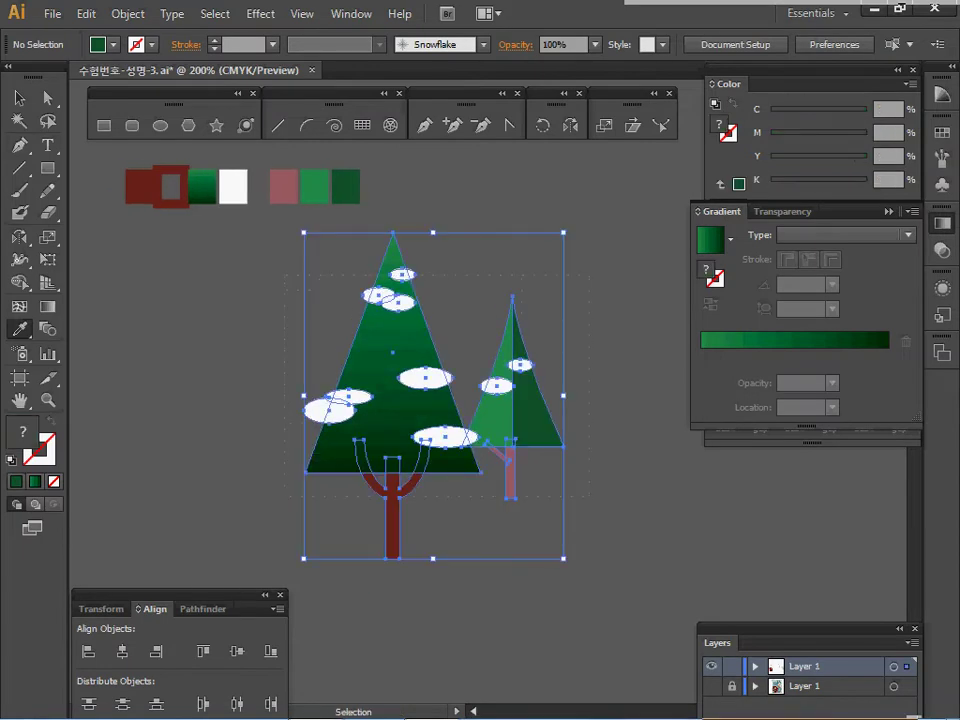
pyautogui.press('i')
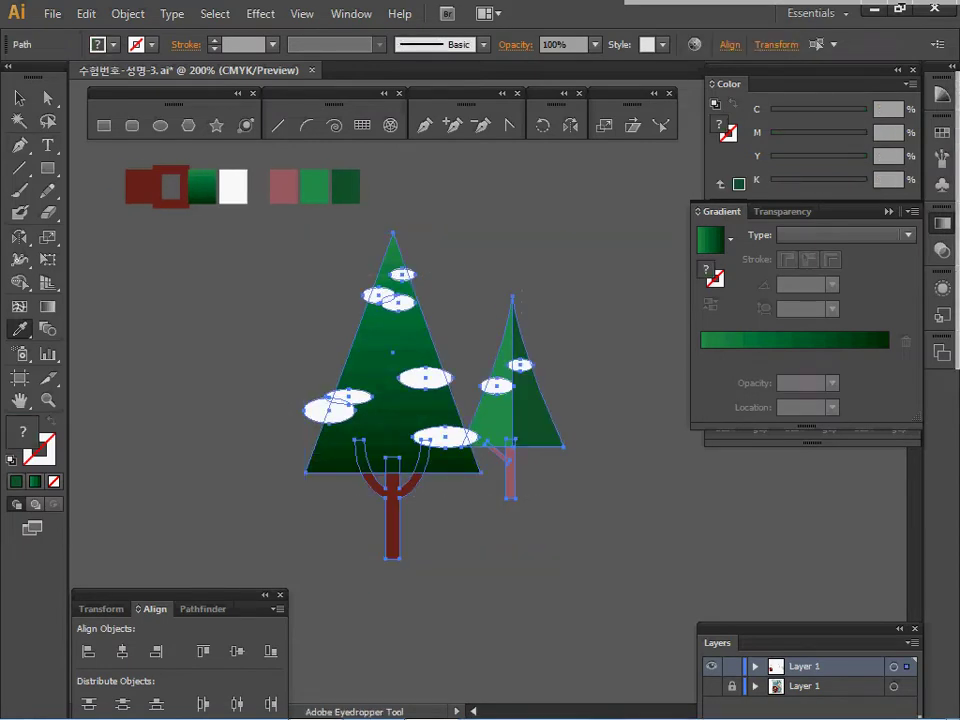
pyautogui.click(942, 185)
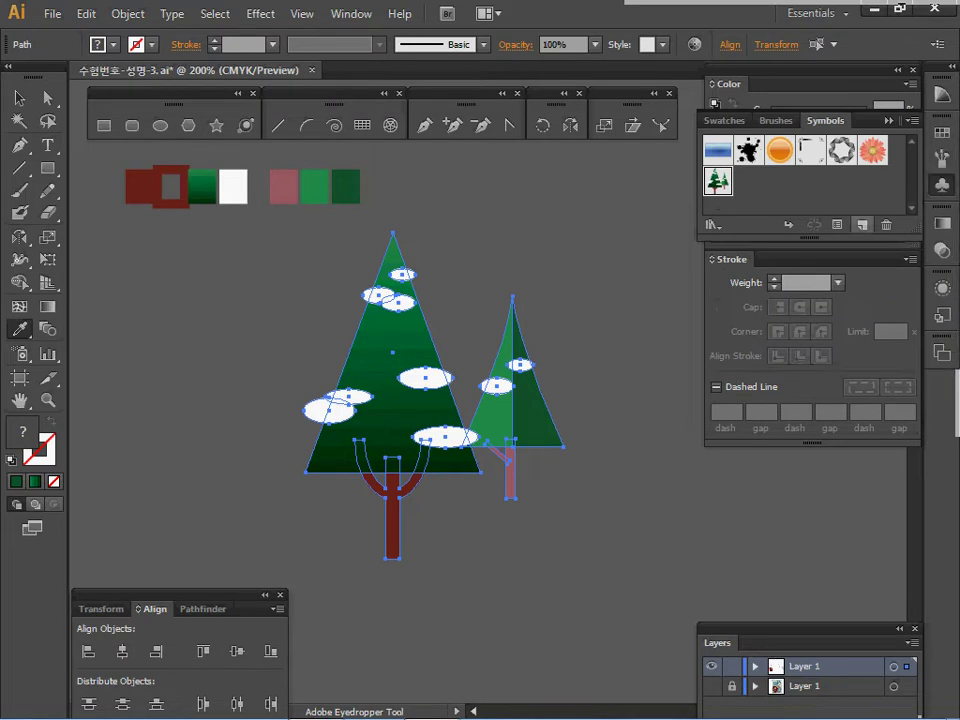
pyautogui.click(861, 225)
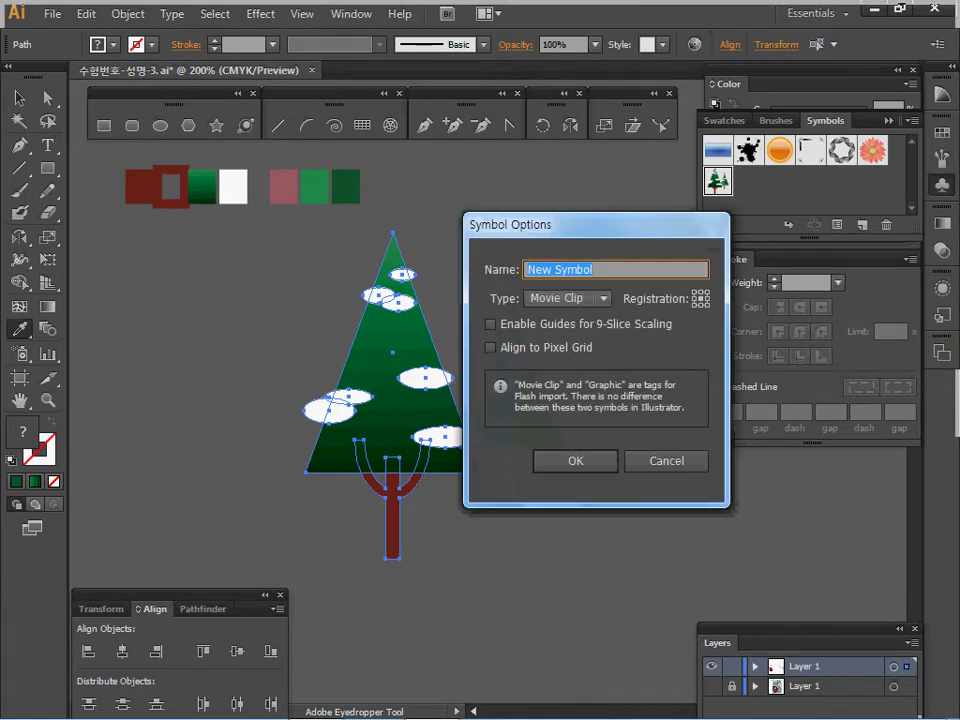
pyautogui.click(565, 298)
pyautogui.click(564, 339)
pyautogui.moveTo(612, 270); pyautogui.dragTo(522, 270)
pyautogui.write('나무')
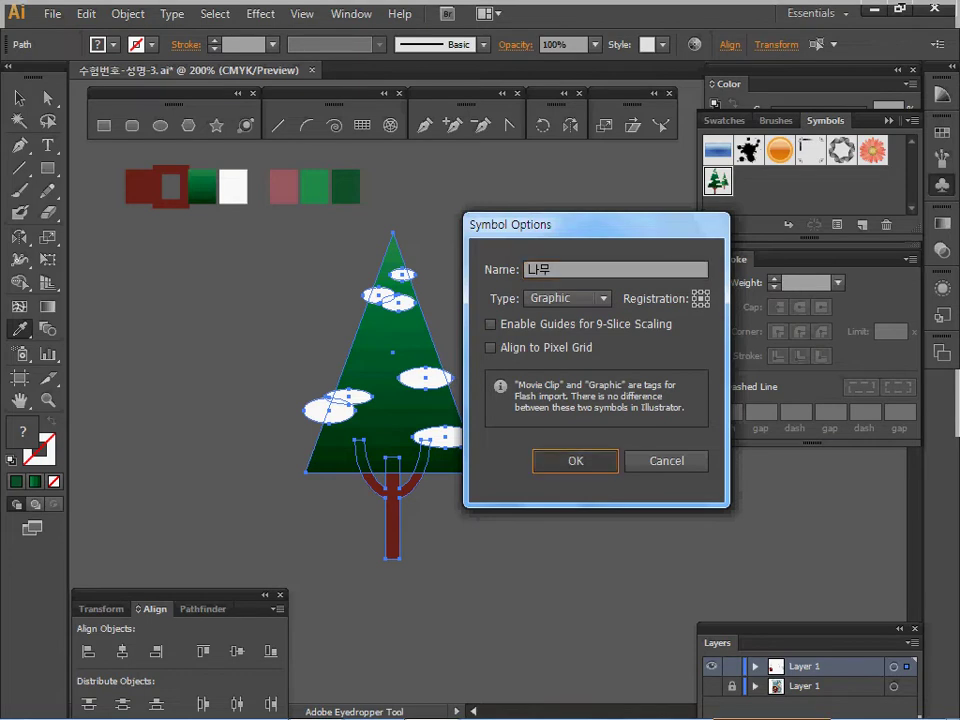
pyautogui.click(575, 460)
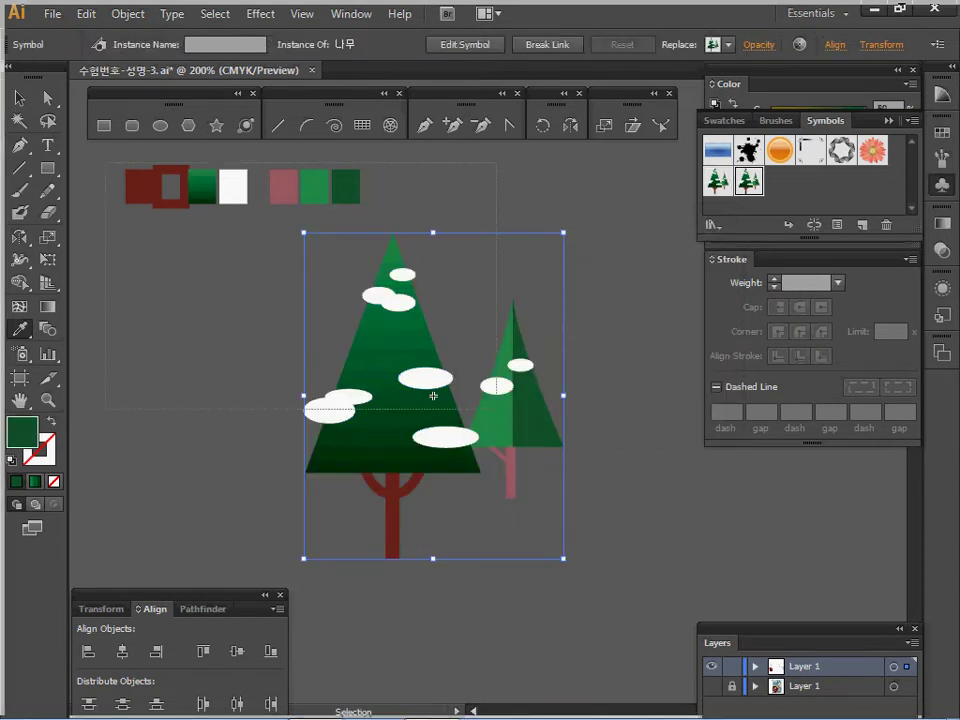
# Delete the tree symbol instance and the row of tree colour swatches above it from the canvas
pyautogui.hotkey('ctrl', 'a')
pyautogui.press('Delete')
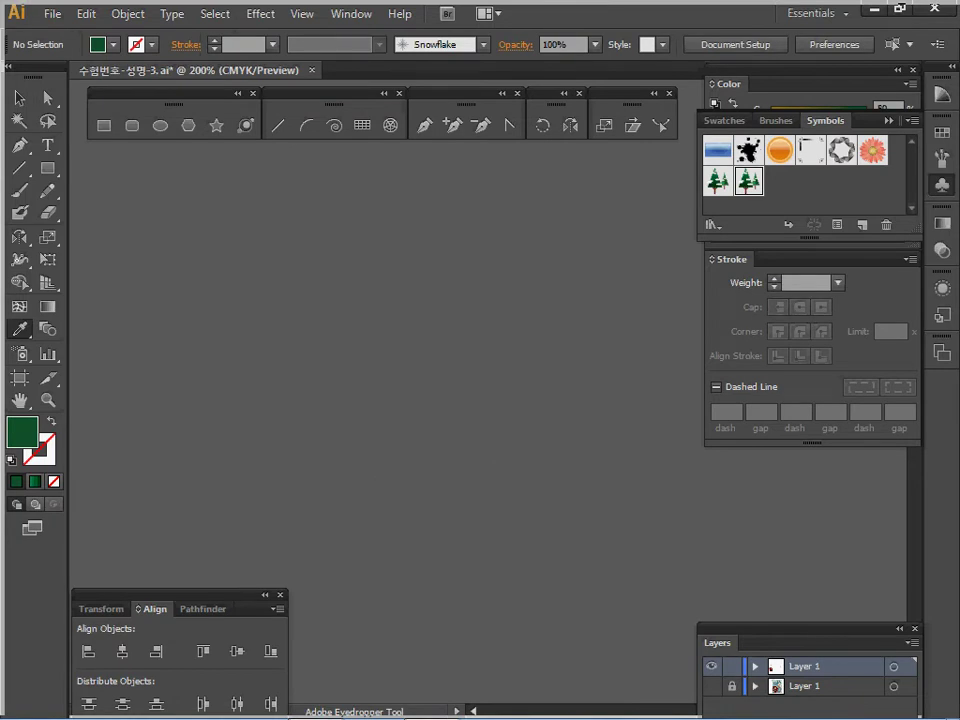
# Load the pale mint colour of the swatch above the artboard as the fill for the Rectangle tool
pyautogui.hotkey('ctrl', '-')
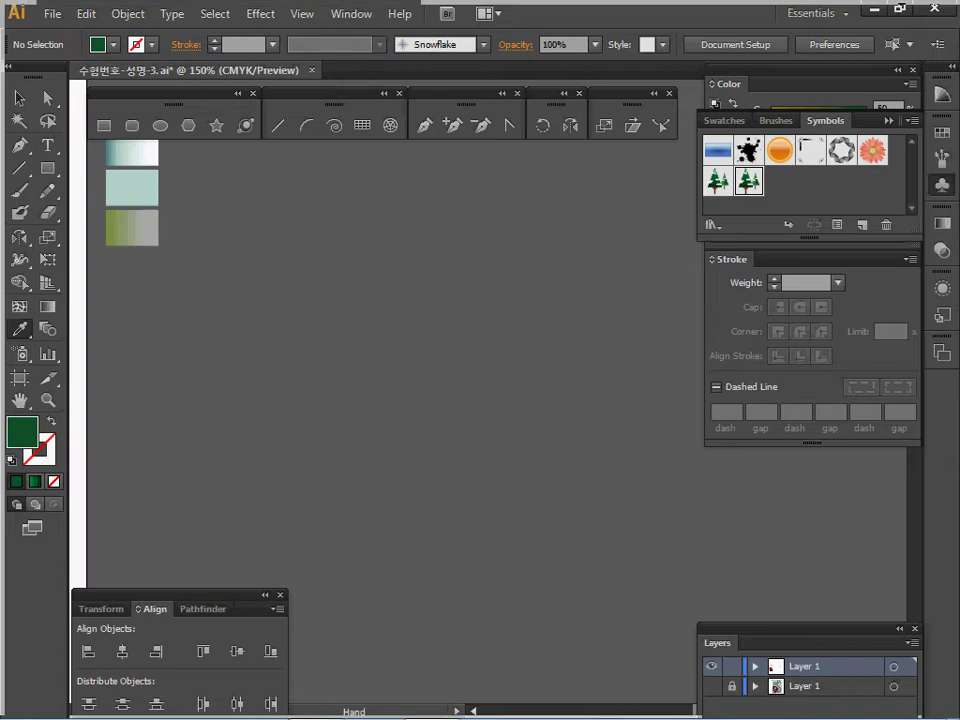
pyautogui.keyDown('ctrl'); pyautogui.keyDown('alt'); pyautogui.click(268, 278); pyautogui.keyUp('alt'); pyautogui.keyUp('ctrl')
pyautogui.keyDown('ctrl'); pyautogui.keyDown('alt'); pyautogui.click(268, 278); pyautogui.keyUp('alt'); pyautogui.keyUp('ctrl')
pyautogui.moveTo(450, 430); pyautogui.dragTo(247, 301)
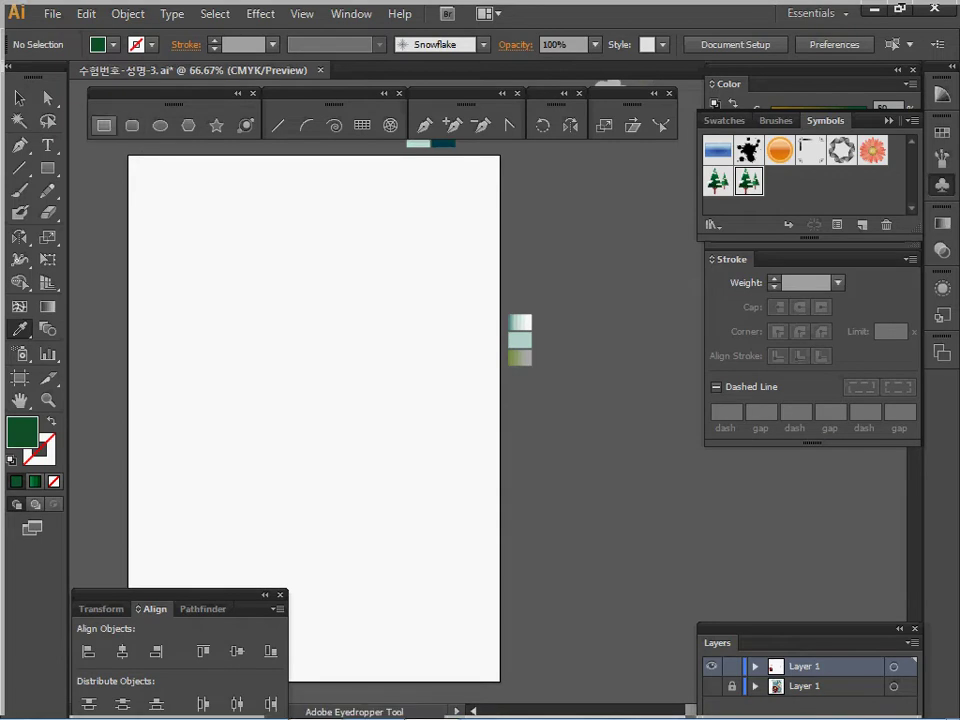
pyautogui.click(104, 125)
pyautogui.keyDown('ctrl'); pyautogui.click(419, 144); pyautogui.keyUp('ctrl')
pyautogui.hotkey('ctrl', 'shift', 'a')
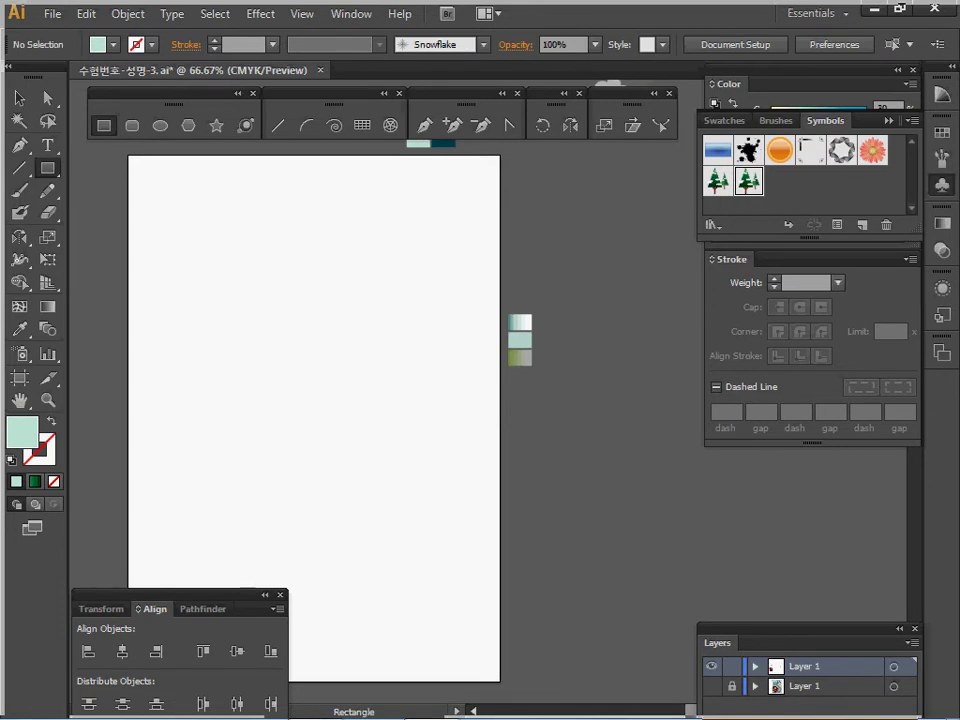
pyautogui.press('alt')
pyautogui.click(350, 320)
pyautogui.click(458, 389)
pyautogui.press('Escape')
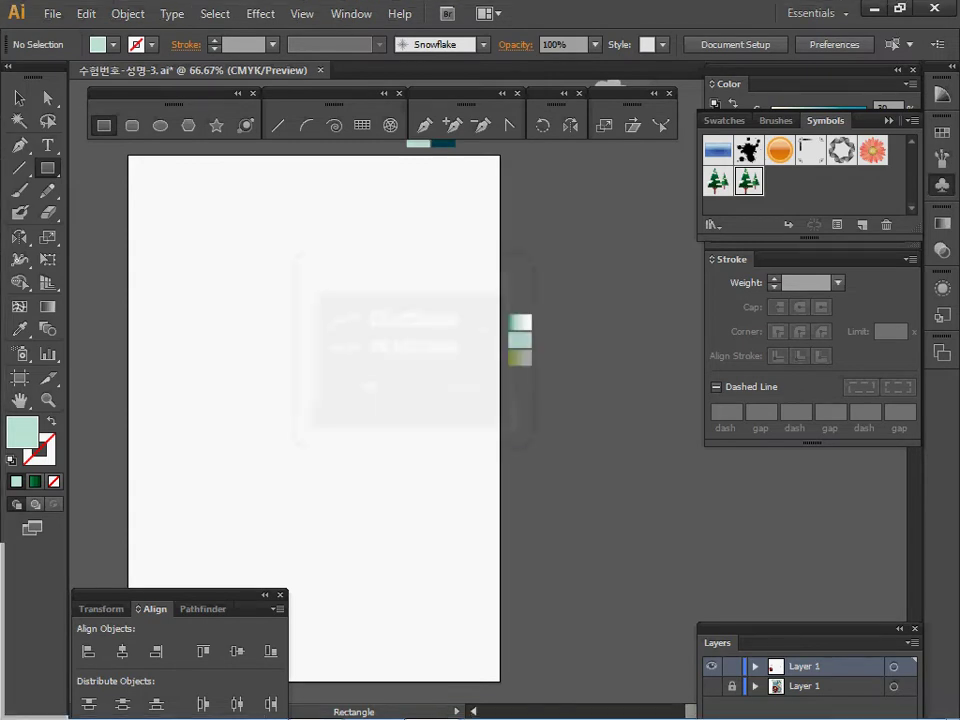
# Draw a pale mint rectangle 210 mm wide and 297 mm high that covers the whole artboard
pyautogui.click(350, 320)
pyautogui.write('21')
pyautogui.press('Tab')
pyautogui.hotkey('shift', 'Tab')
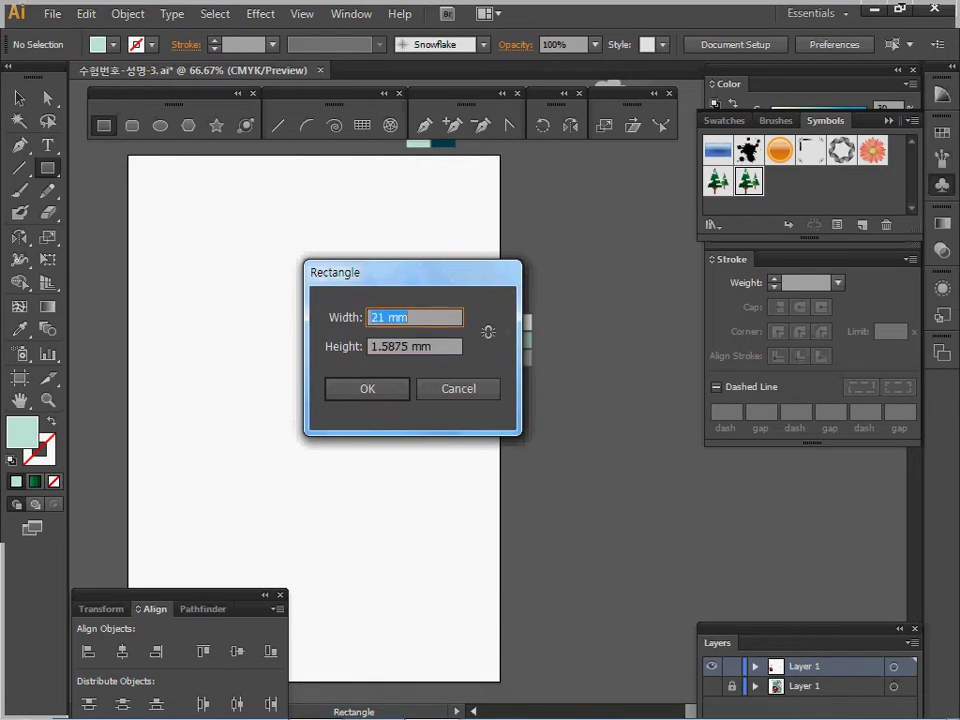
pyautogui.write('210')
pyautogui.press('Tab')
pyautogui.write('297')
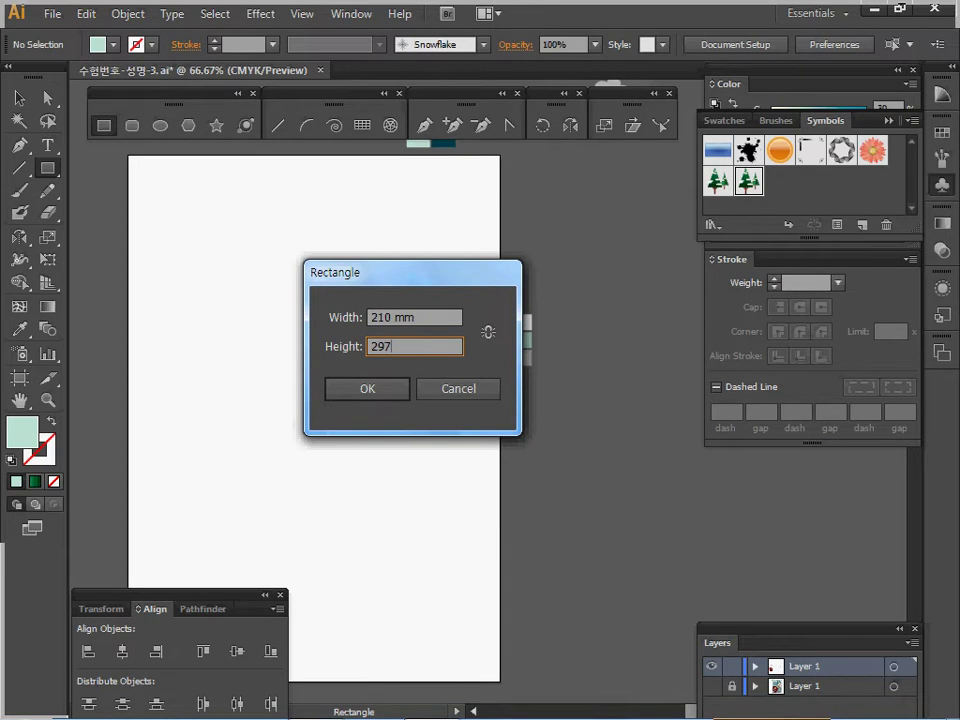
pyautogui.press('Return')
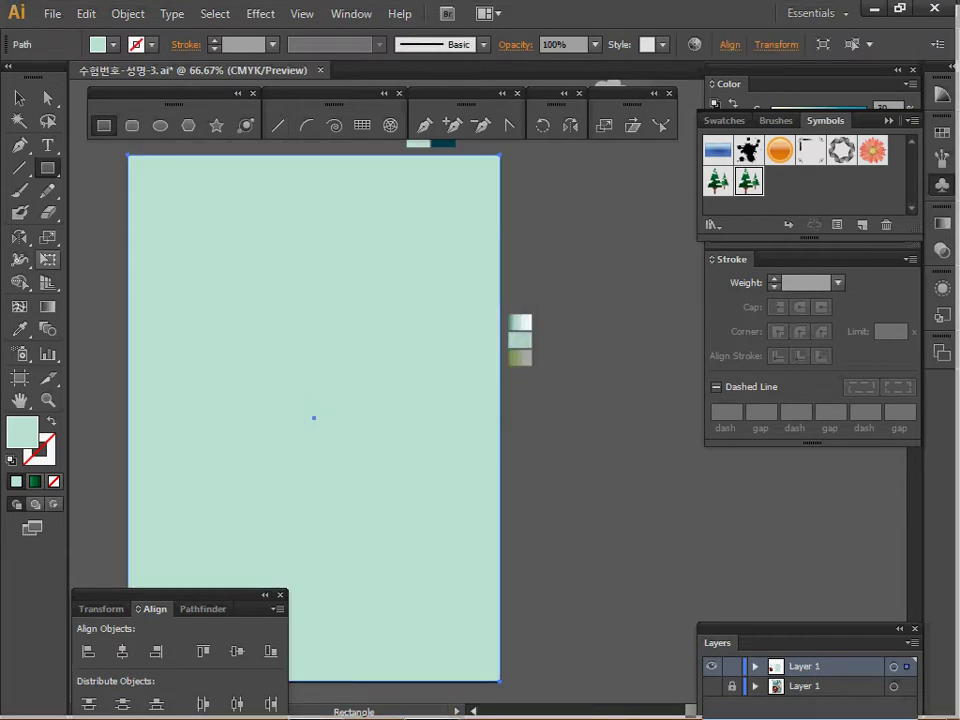
# Add a mesh point near the rectangle's upper right corner and give it the dark teal swatch's colour
pyautogui.press('u')
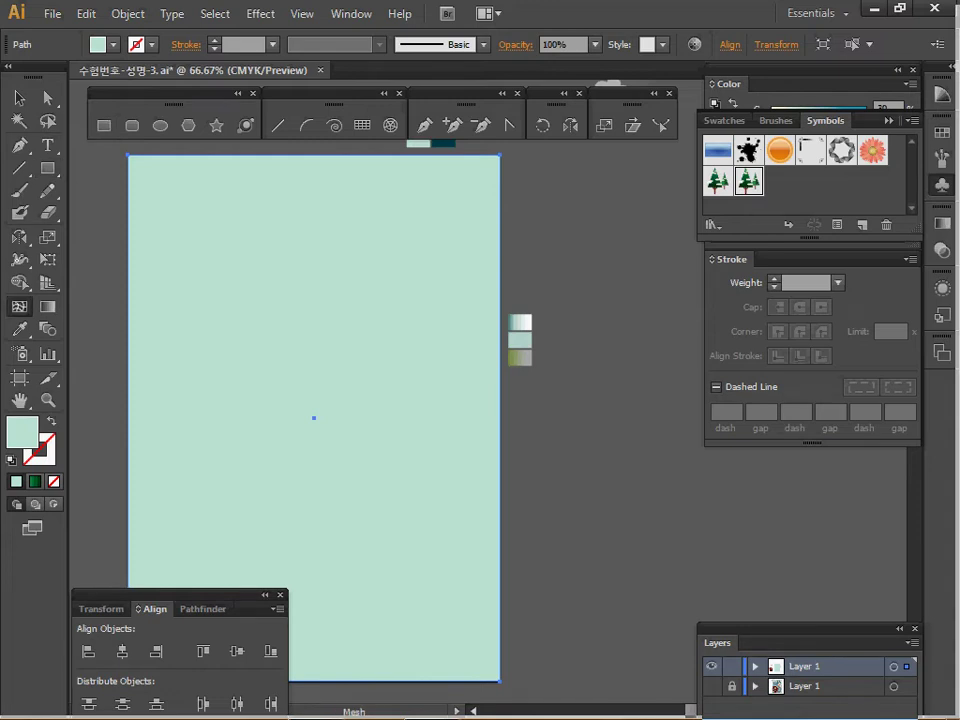
pyautogui.click(427, 209)
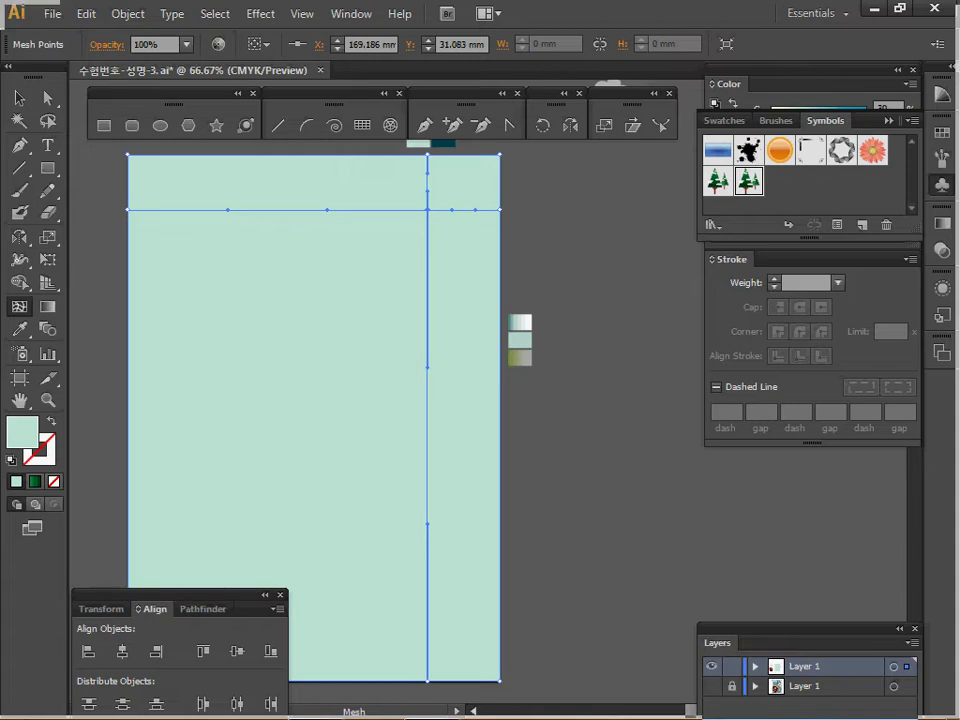
pyautogui.click(20, 329)
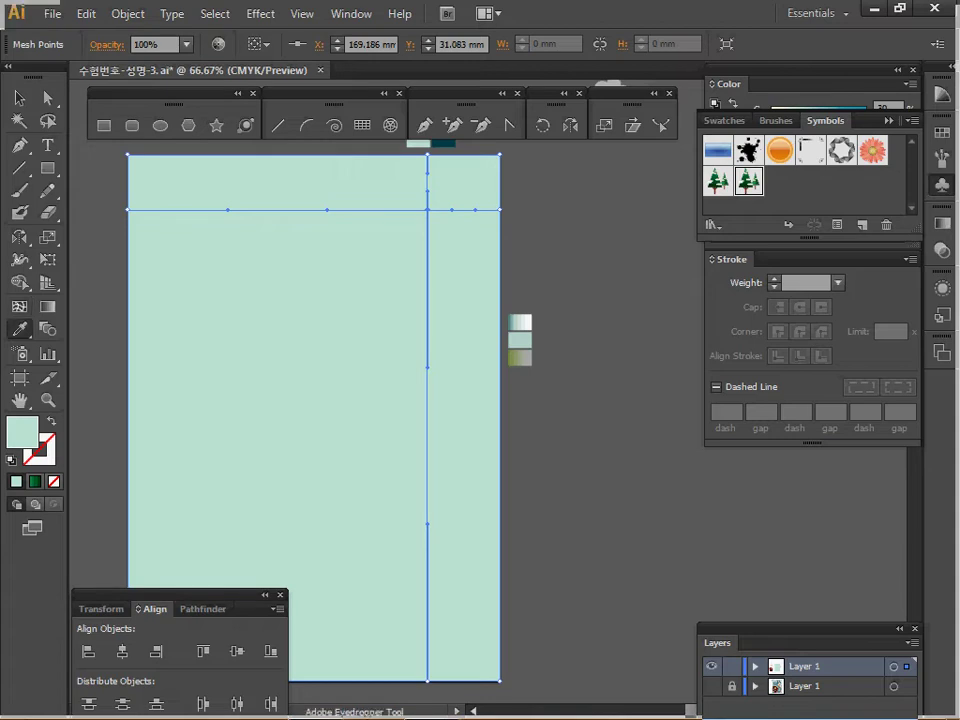
pyautogui.click(443, 143)
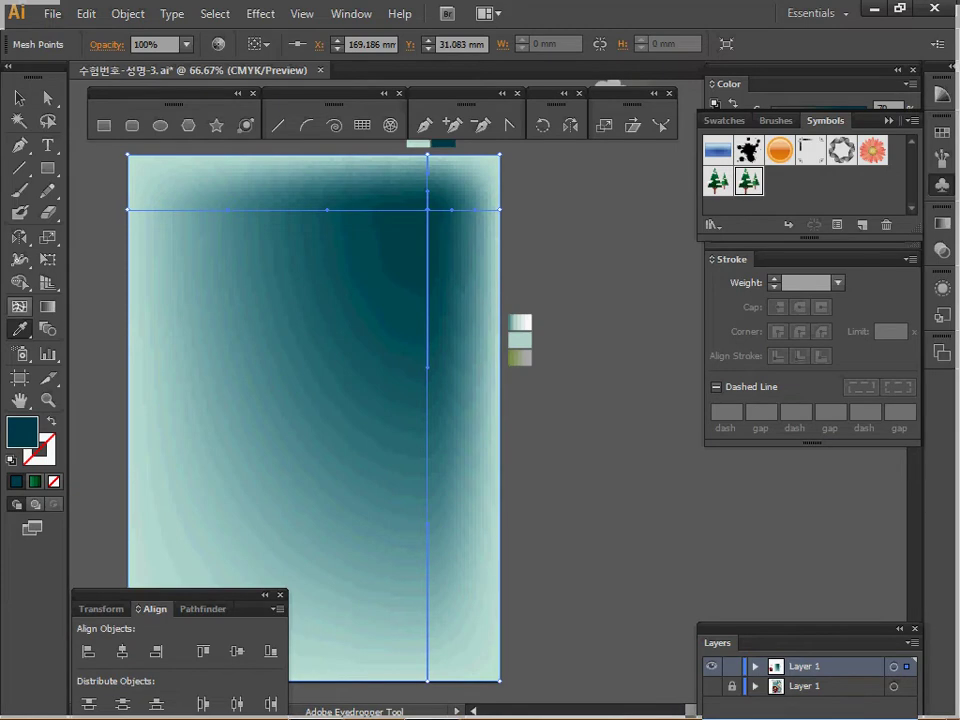
# Swing the mesh point's lower handle down and to the left so the vertical mesh line bows inward, and deselect the mesh
pyautogui.press('u')
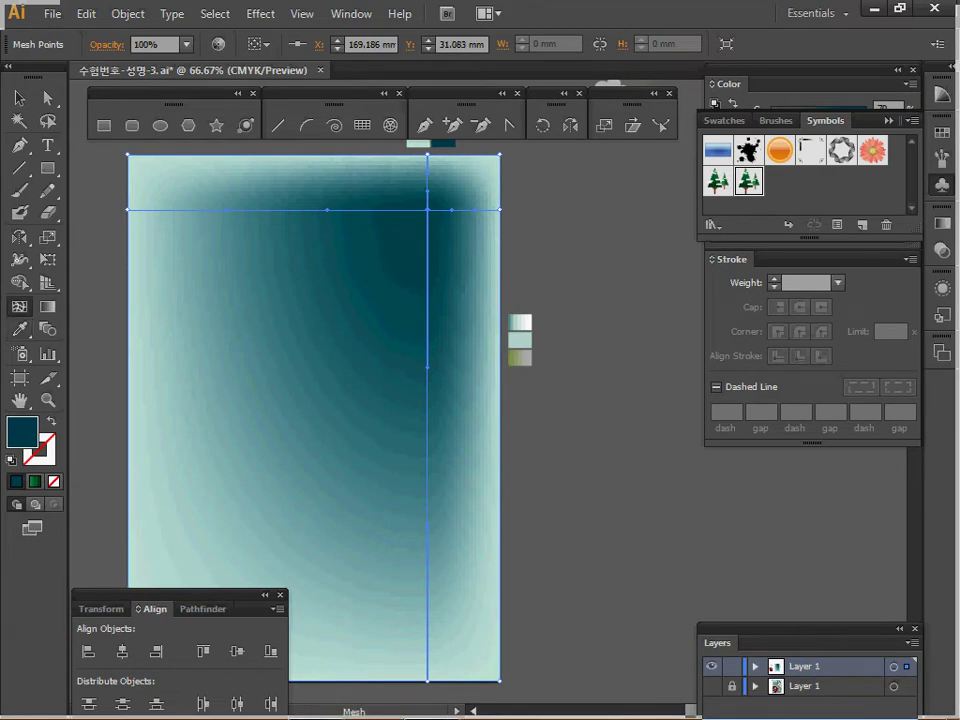
pyautogui.moveTo(427, 367); pyautogui.dragTo(286, 370)
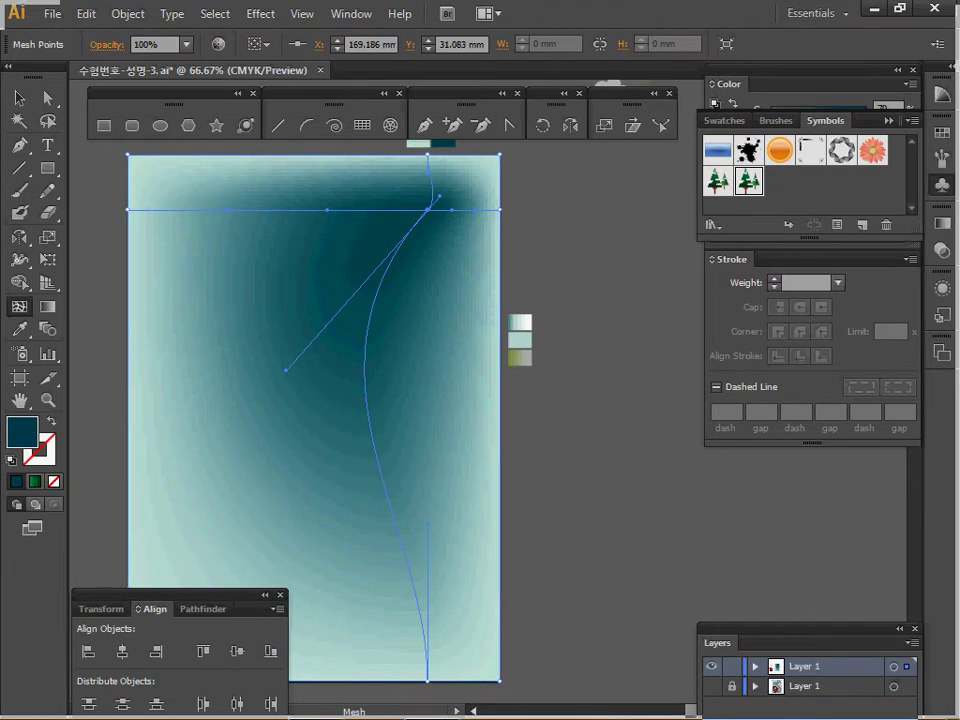
pyautogui.hotkey('ctrl', 'shift', 'a')
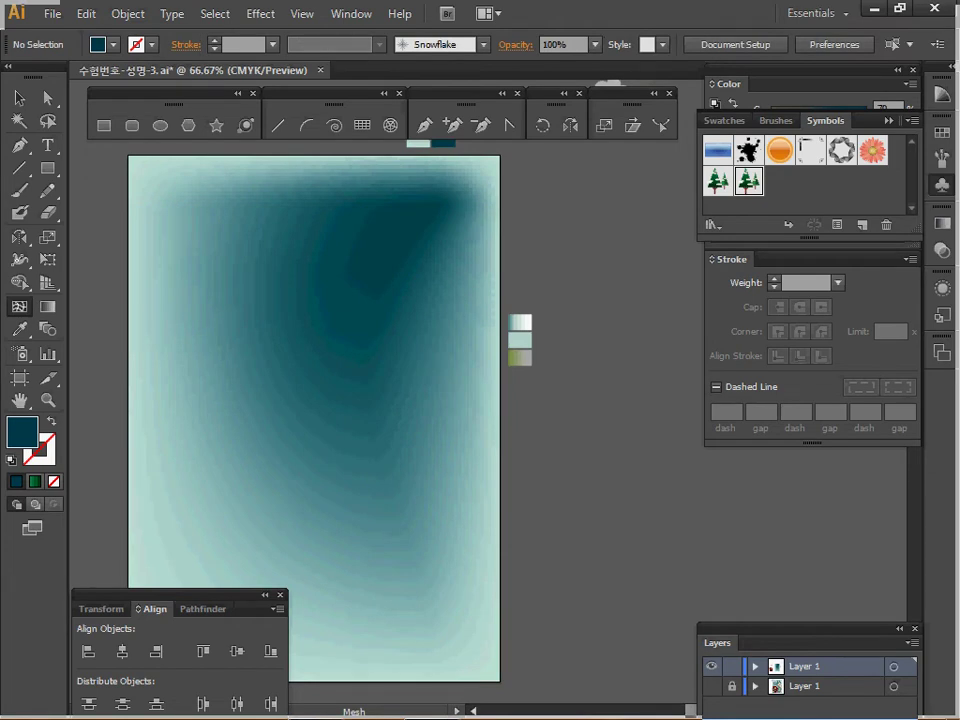
# Switch the working layer to outline view over the visible locked reference artwork, and restore the default fill and stroke for the Pen tool
pyautogui.hotkey('ctrl', 'y')
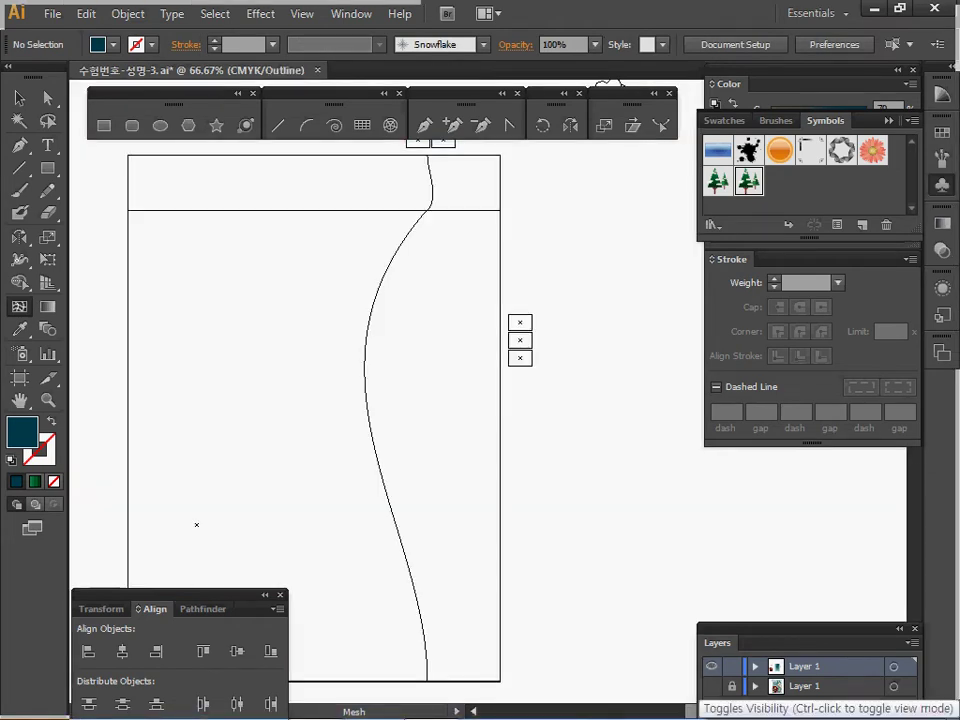
pyautogui.hotkey('ctrl', '1')
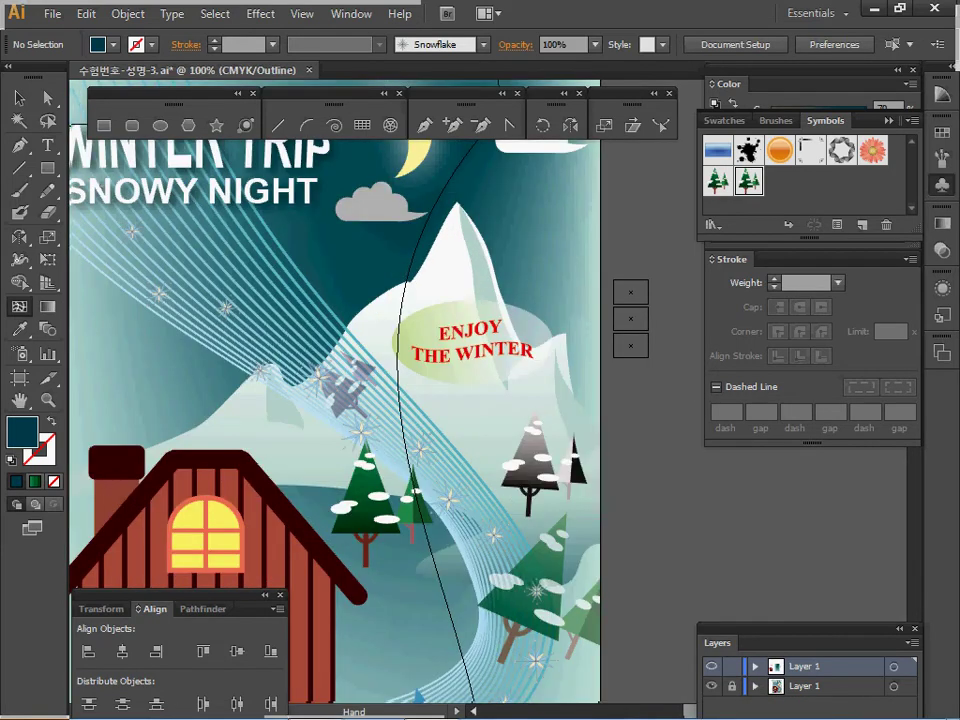
pyautogui.press('p')
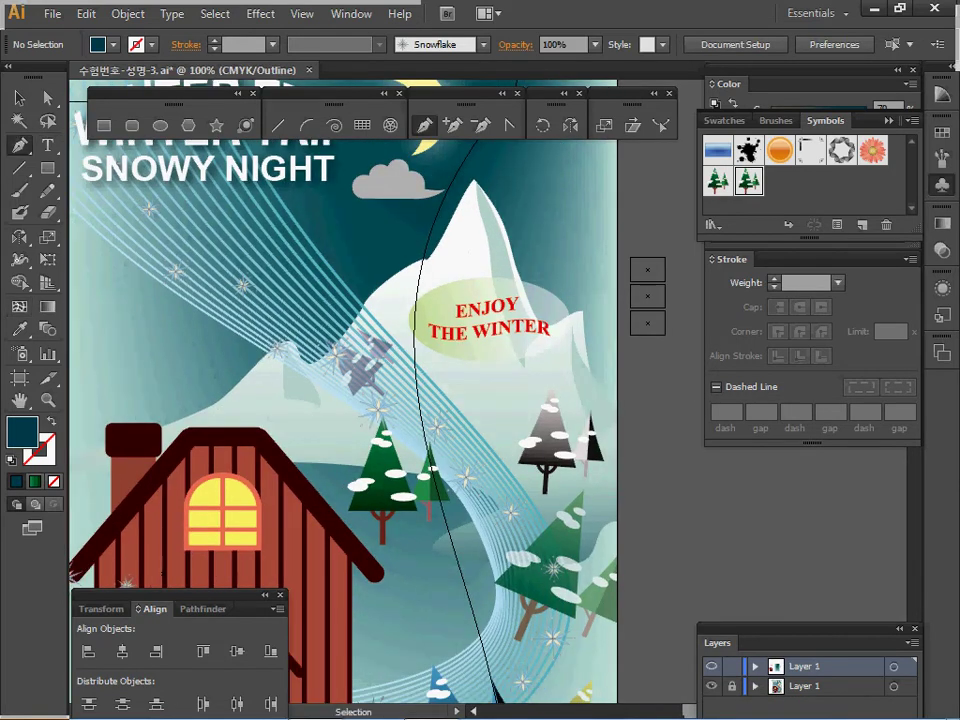
pyautogui.press('d')
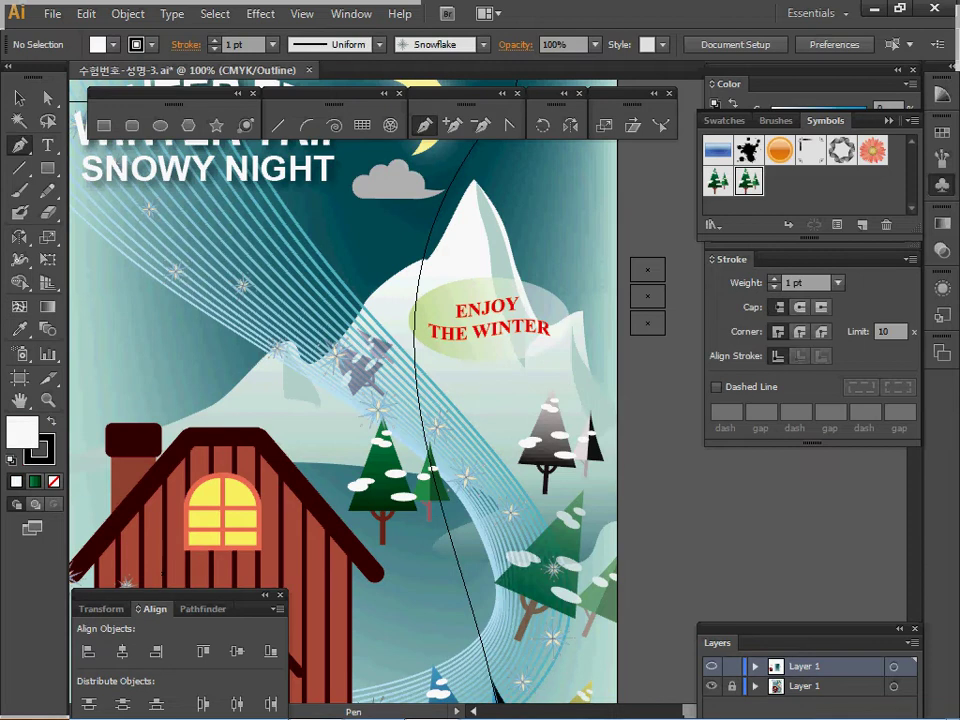
# Trace the mountain ridge with the Pen tool from beside the chimney over the small peak to the foot of the high peak
pyautogui.moveTo(130, 466); pyautogui.dragTo(139, 449)
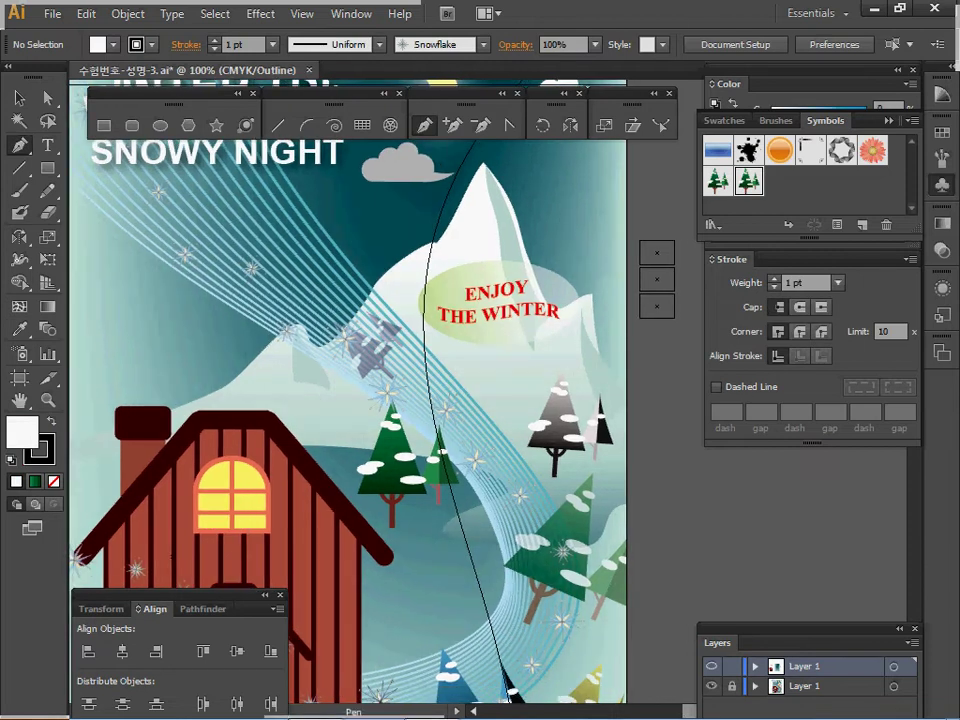
pyautogui.click(100, 439)
pyautogui.moveTo(205, 397); pyautogui.dragTo(238, 376)
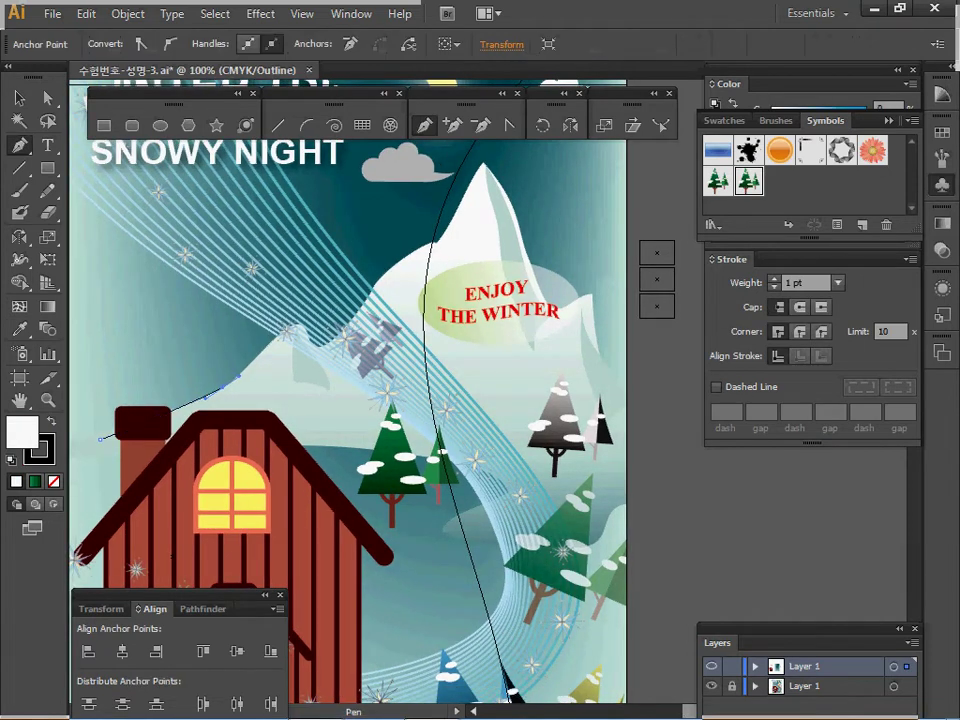
pyautogui.click(288, 326)
pyautogui.moveTo(318, 348); pyautogui.dragTo(327, 348)
pyautogui.moveTo(377, 283); pyautogui.dragTo(384, 276)
pyautogui.moveTo(438, 242); pyautogui.dragTo(454, 242)
# Continue the mountain outline with the Pen tool up to the high peak's summit and down along its right shoulder
pyautogui.press('space')
pyautogui.moveTo(391, 263); pyautogui.dragTo(349, 343)
pyautogui.keyDown('ctrl'); pyautogui.click(402, 357); pyautogui.keyUp('ctrl')
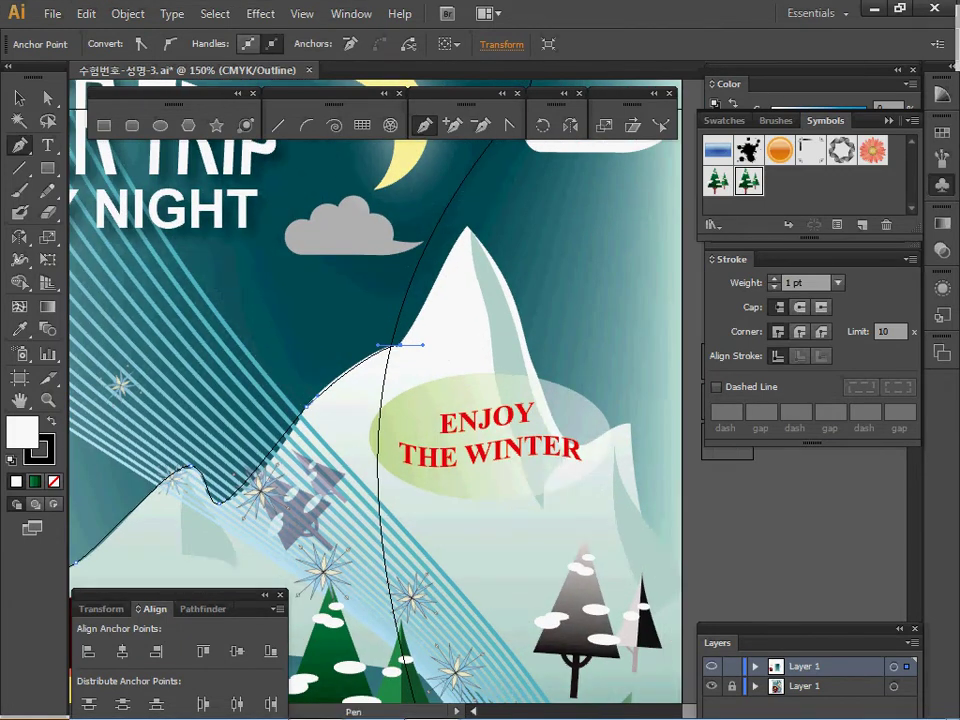
pyautogui.click(400, 345)
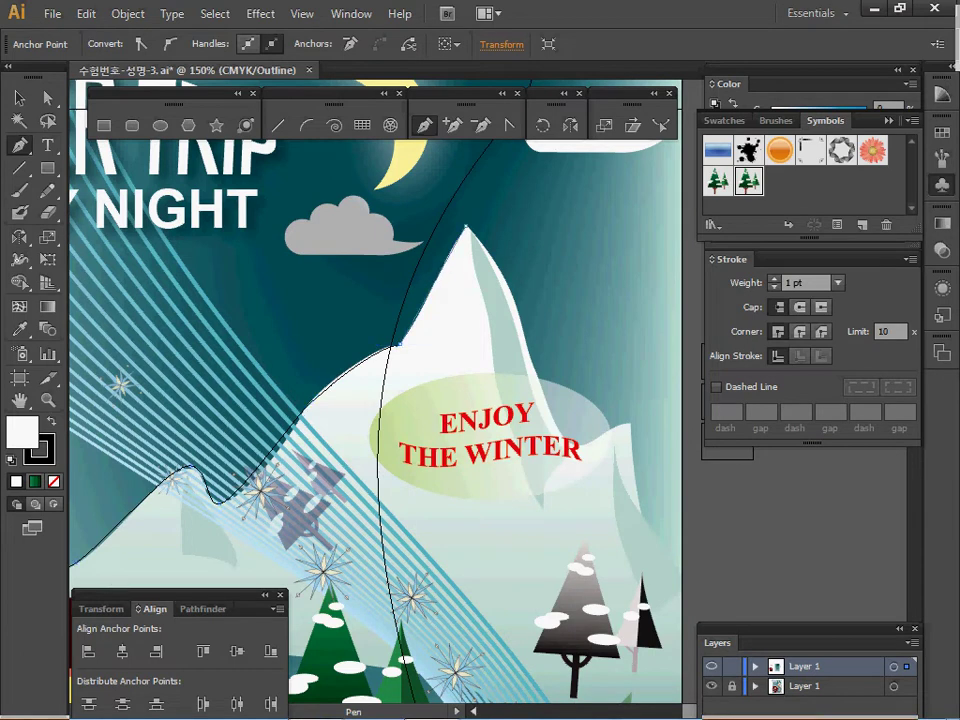
pyautogui.click(466, 229)
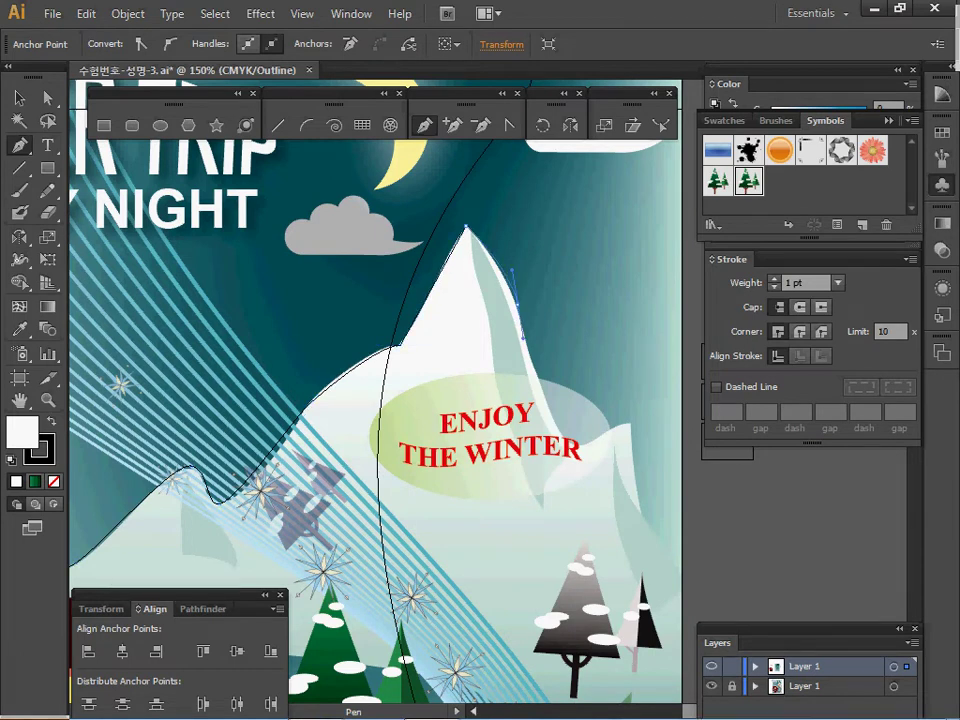
# Continue the outline down into the notch, over the small right peak and along its slope to the poster's right edge
pyautogui.hotkey('ctrl', '-')
pyautogui.moveTo(418, 412); pyautogui.dragTo(449, 300)
pyautogui.click(450, 301)
pyautogui.click(475, 290)
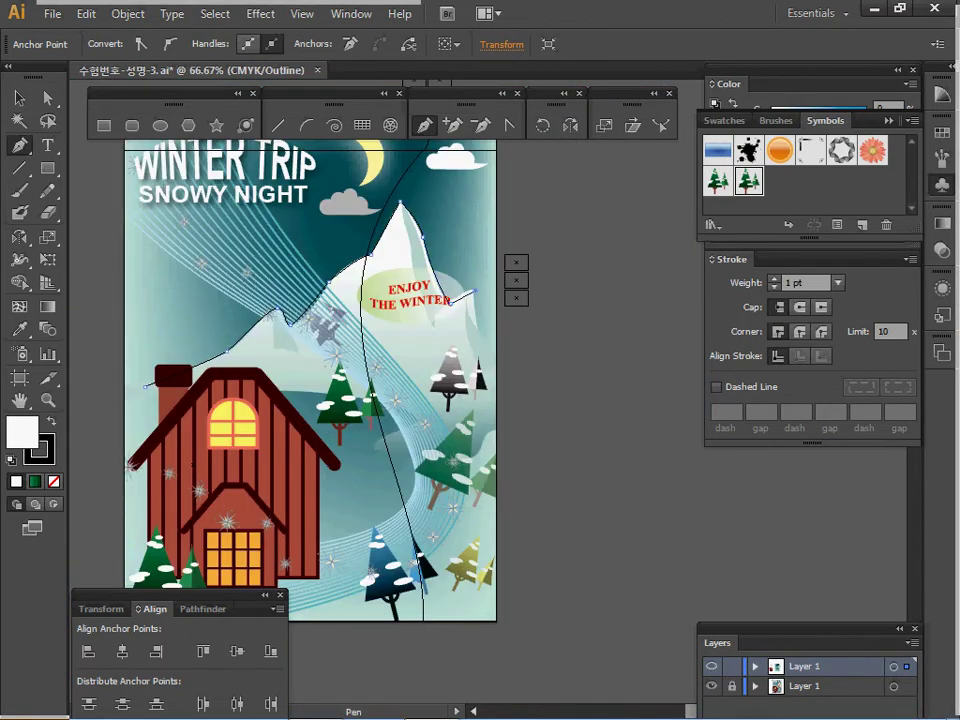
pyautogui.hotkey('ctrl', 'z')
pyautogui.moveTo(475, 289); pyautogui.dragTo(486, 286)
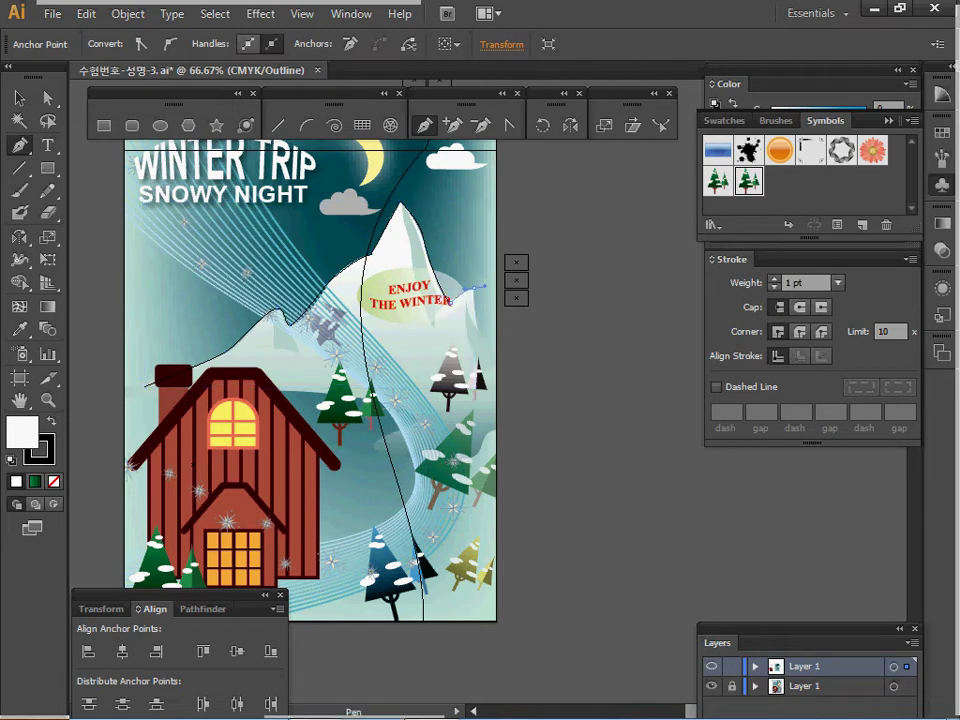
pyautogui.moveTo(496, 365); pyautogui.dragTo(520, 392)
pyautogui.click(496, 368)
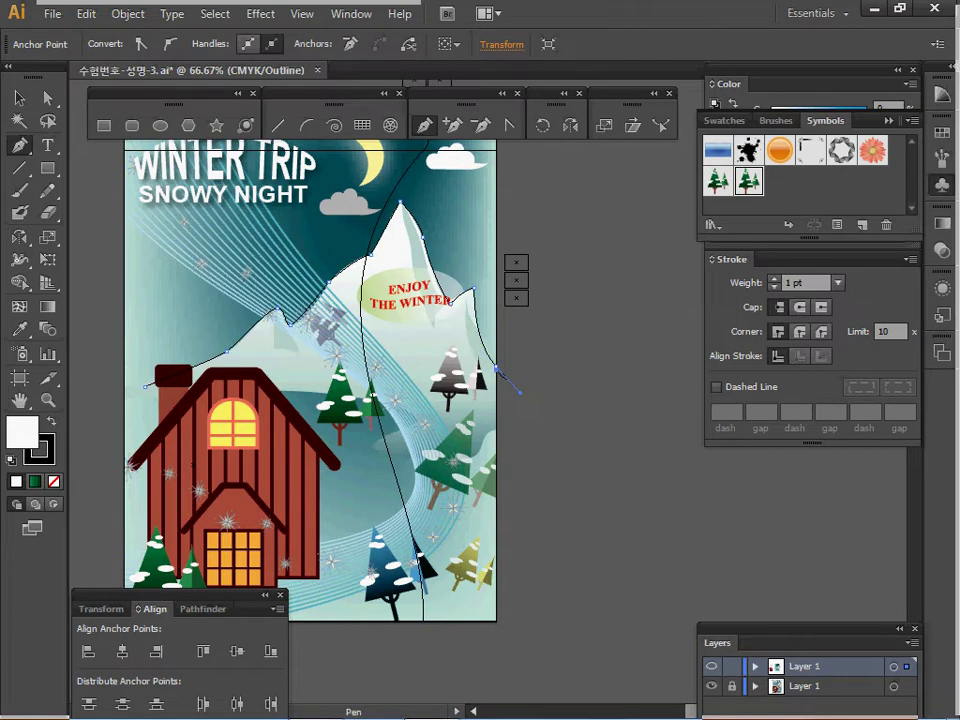
pyautogui.hotkey('ctrl', 'z')
pyautogui.click(496, 366)
# Trace the mountain's base down the poster's right edge and back along the curved shoreline, closing the path beside the chimney
pyautogui.keyDown('ctrl'); pyautogui.click(356, 254); pyautogui.keyUp('ctrl')
pyautogui.click(497, 459)
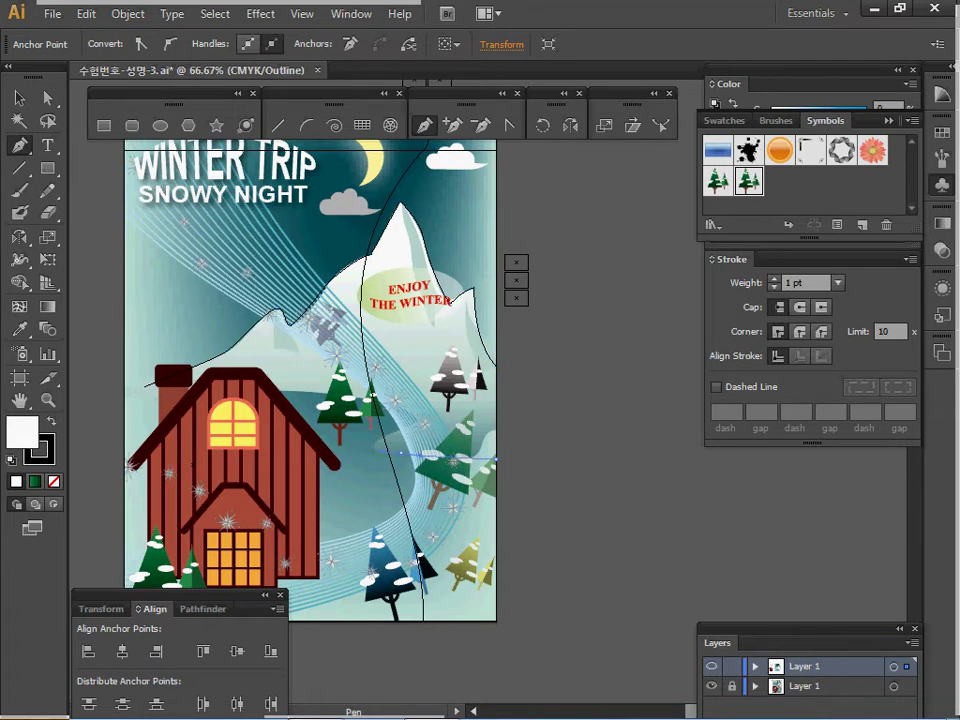
pyautogui.moveTo(401, 454); pyautogui.dragTo(478, 403)
pyautogui.click(418, 424)
pyautogui.moveTo(348, 398); pyautogui.dragTo(304, 396)
pyautogui.keyDown('ctrl'); pyautogui.click(290, 312); pyautogui.keyUp('ctrl')
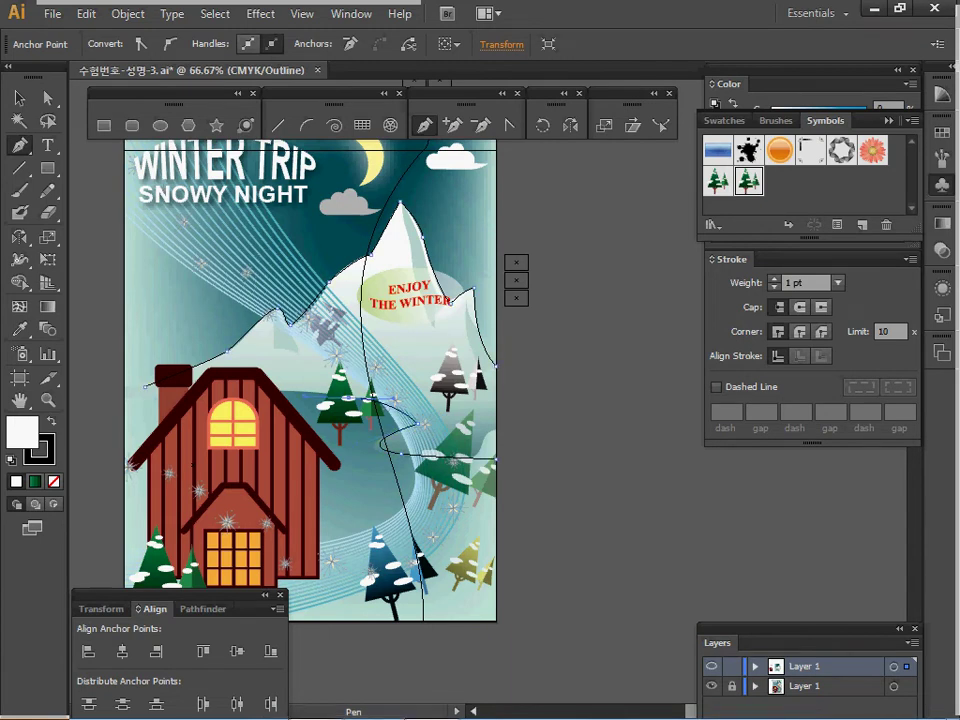
pyautogui.click(145, 386)
pyautogui.moveTo(145, 386); pyautogui.dragTo(146, 387)
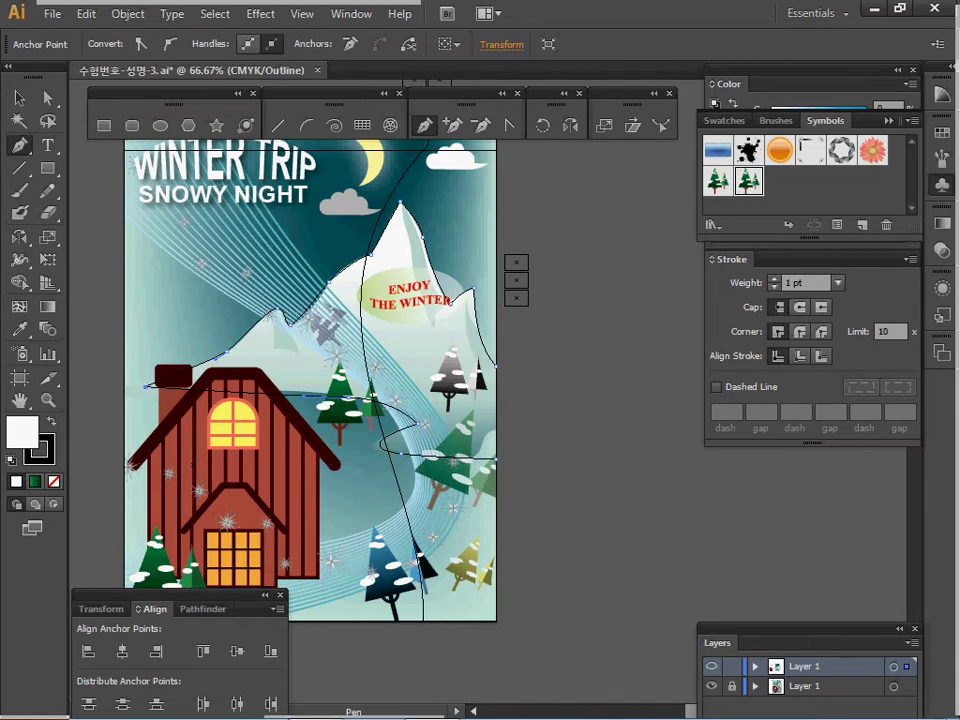
# Hide the reference layer, return the working layer to preview, and sample the teal-to-white gradient swatch onto the mountain with the Eyedropper
pyautogui.click(711, 686)
pyautogui.keyDown('ctrl'); pyautogui.click(711, 666); pyautogui.keyUp('ctrl')
pyautogui.moveTo(450, 480); pyautogui.dragTo(515, 504)
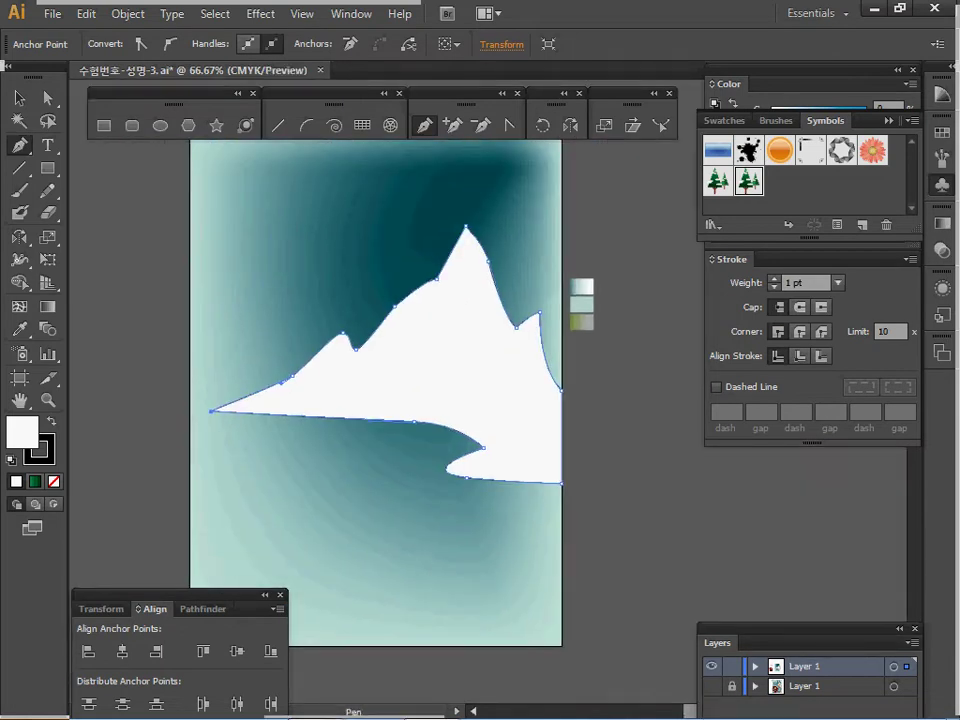
pyautogui.press('i')
pyautogui.click(581, 287)
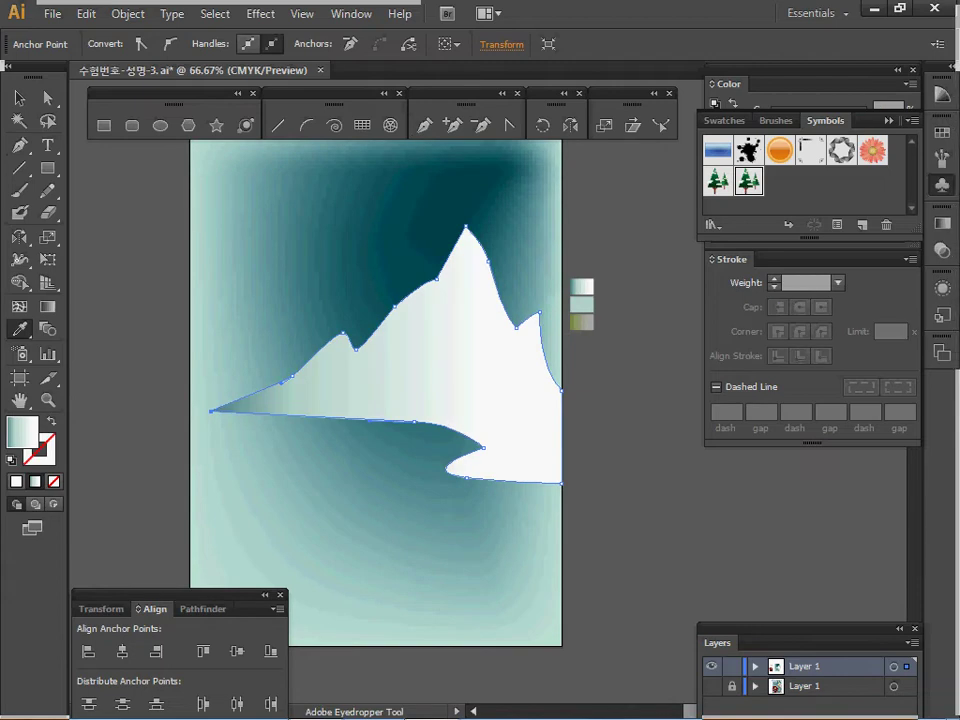
# Set the mountain's linear gradient angle to 90°
pyautogui.click(889, 121)
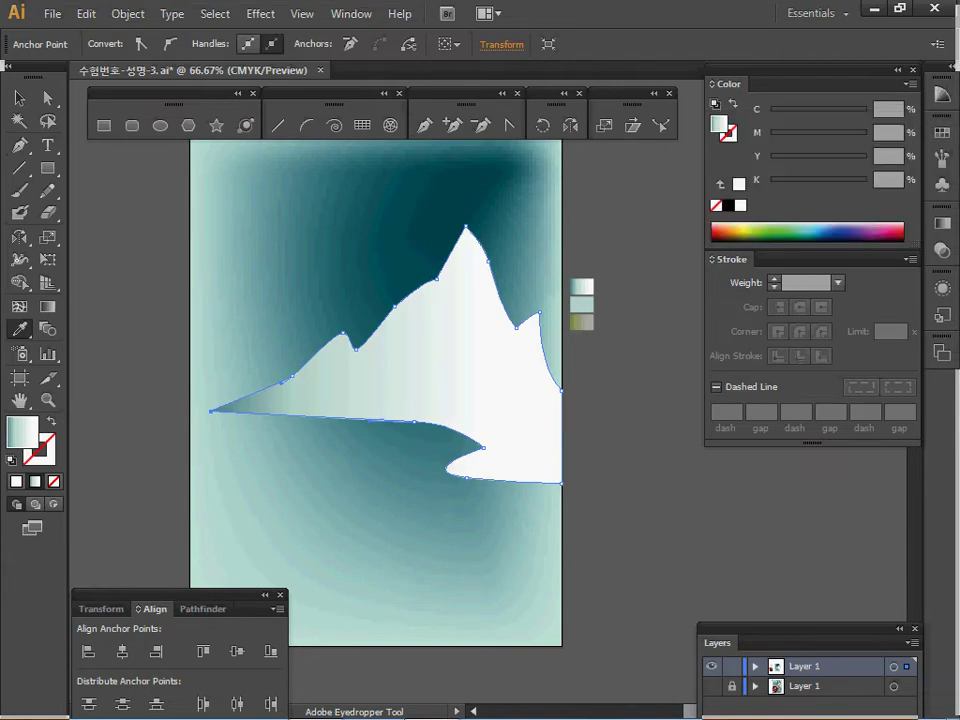
pyautogui.hotkey('ctrl', 'F9')
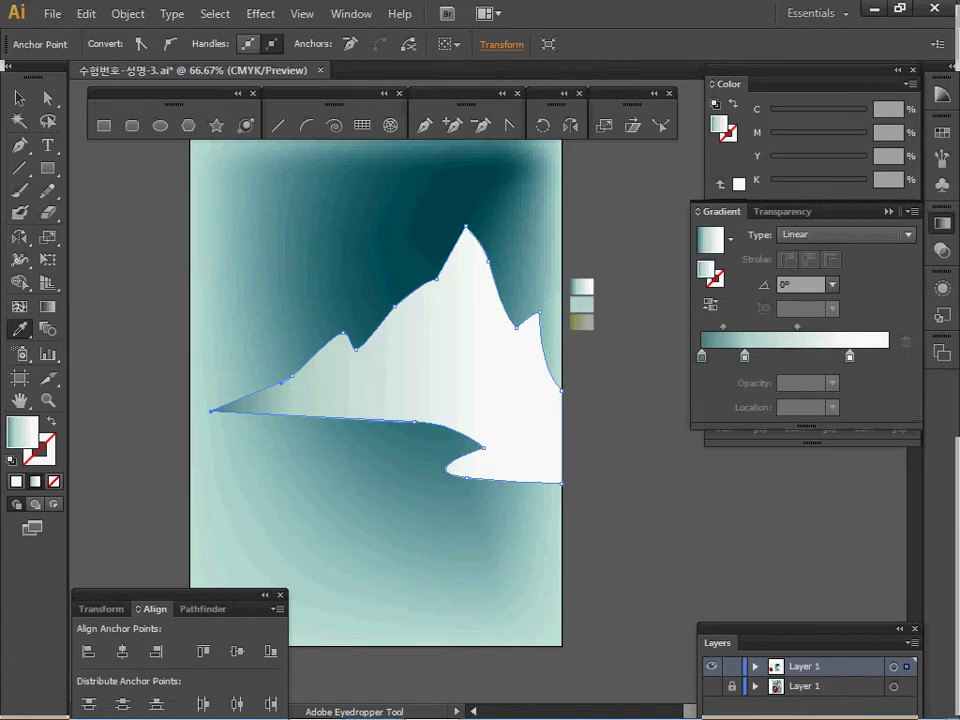
pyautogui.click(832, 285)
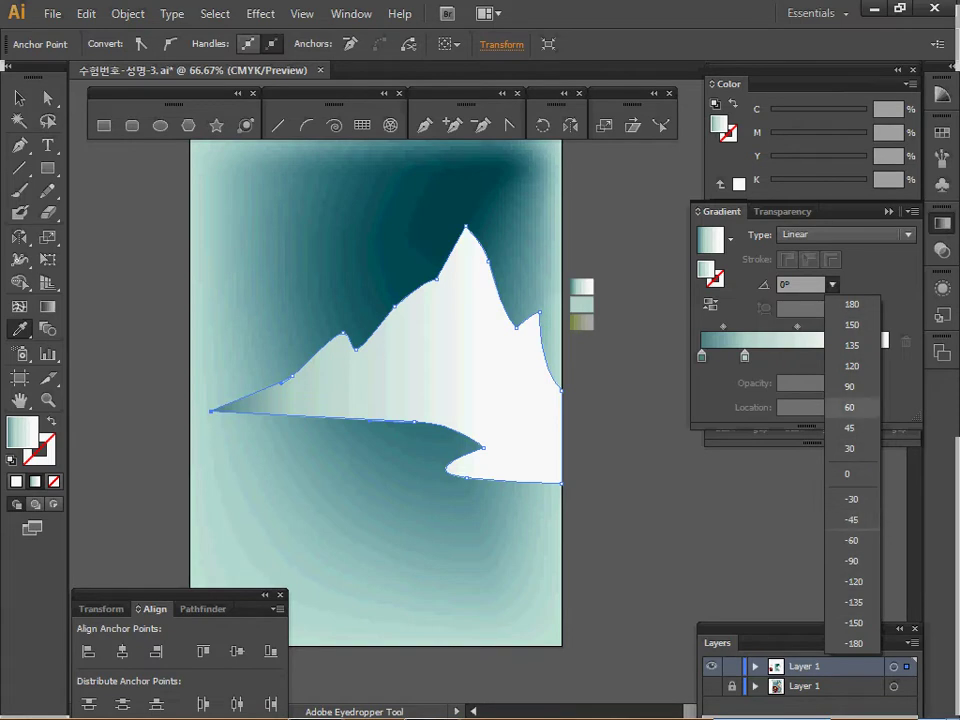
pyautogui.click(849, 386)
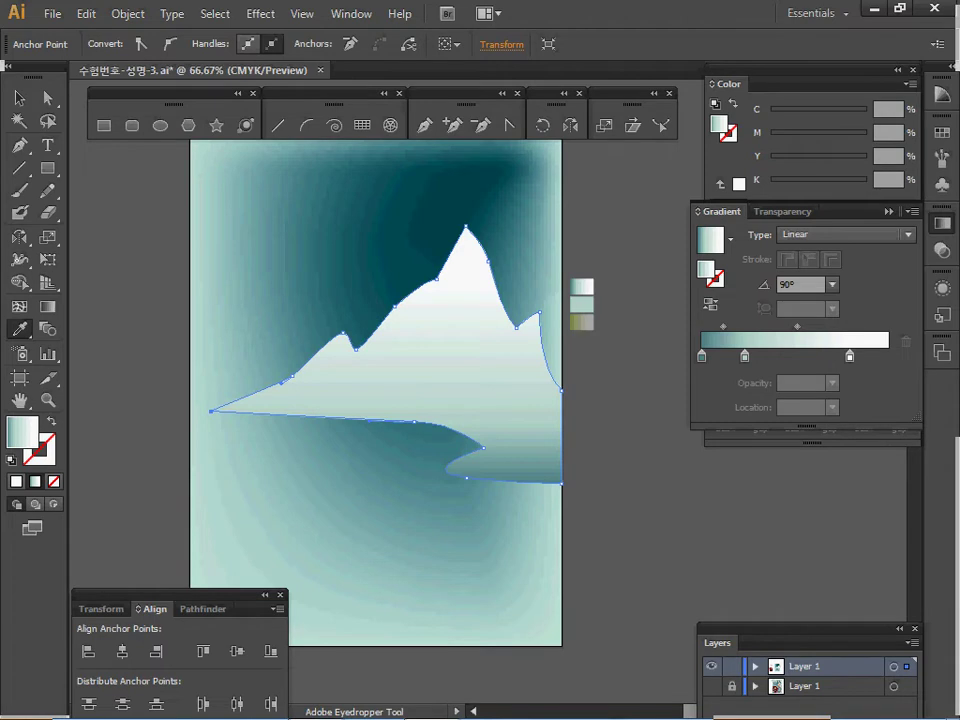
pyautogui.keyDown('ctrl'); pyautogui.click(499, 347); pyautogui.keyUp('ctrl')
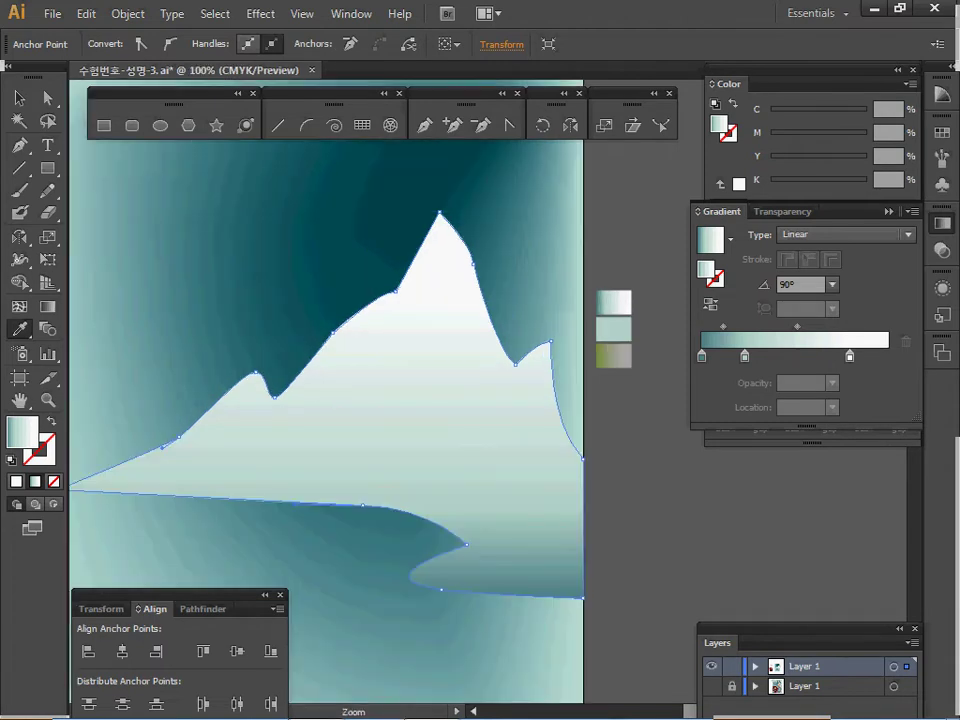
pyautogui.moveTo(499, 347); pyautogui.dragTo(530, 345)
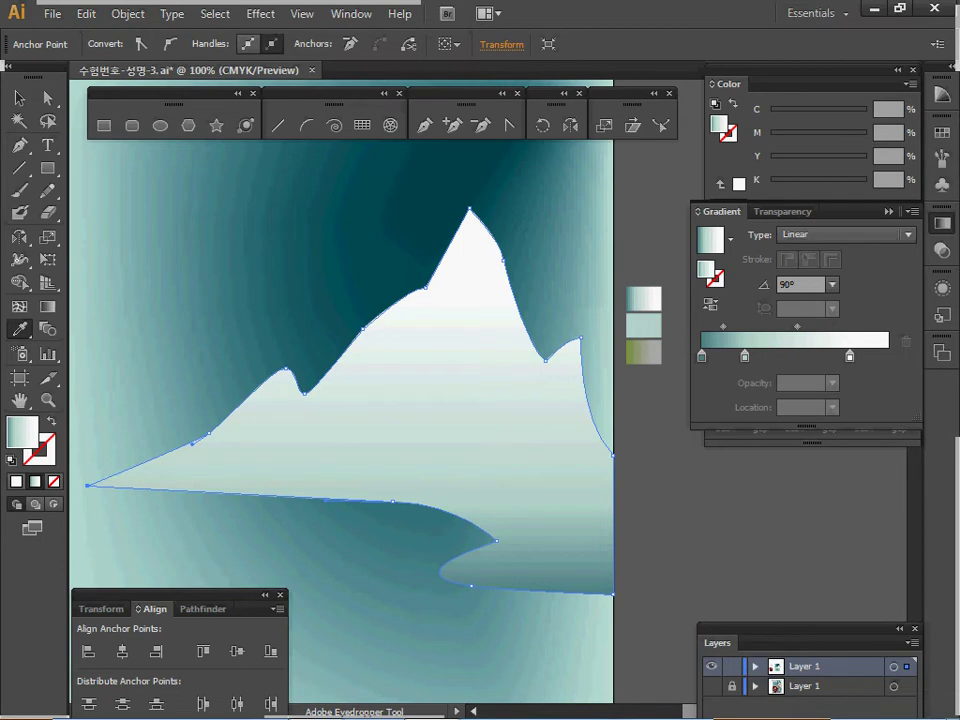
# Show and unlock the reference layer with the working layer hidden, and copy the shaded facets of the three peaks
pyautogui.click(711, 686)
pyautogui.click(711, 667)
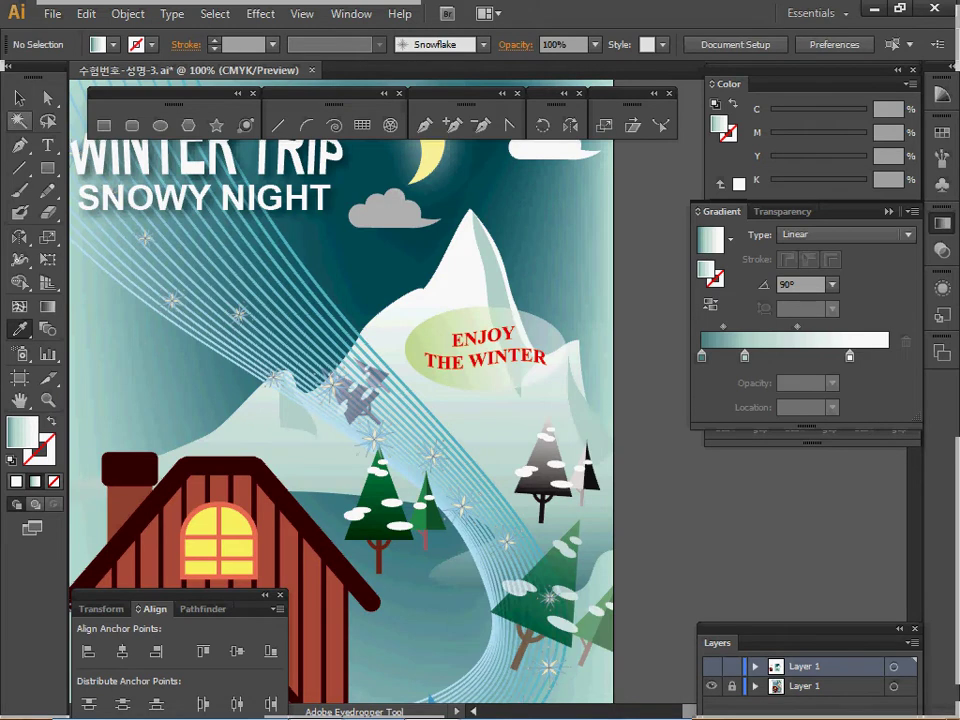
pyautogui.click(18, 97)
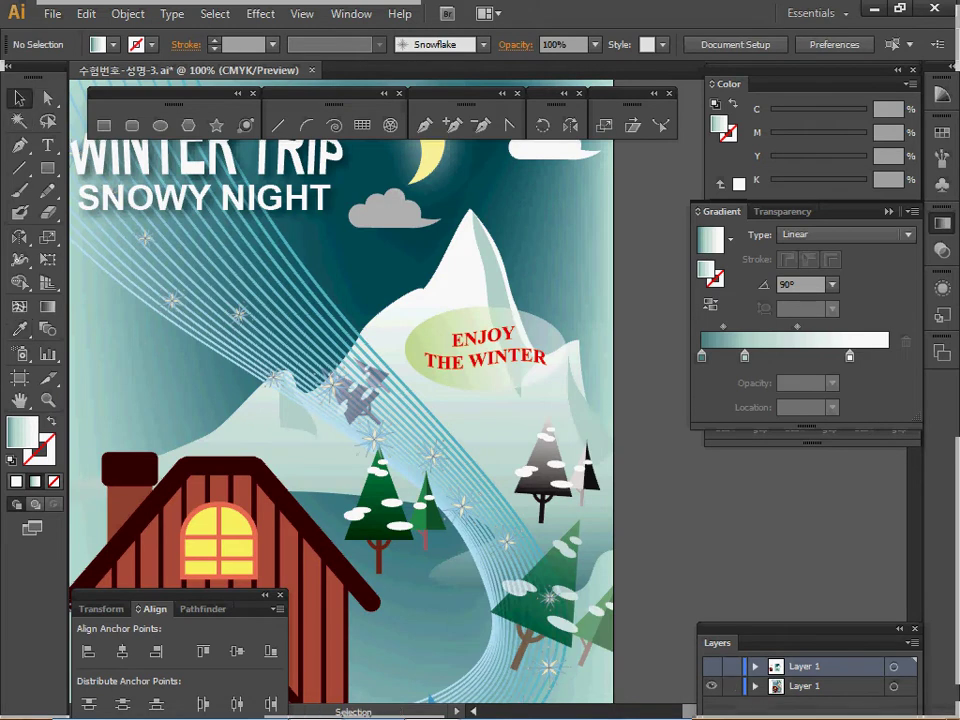
pyautogui.doubleClick(295, 412)
pyautogui.click(295, 412)
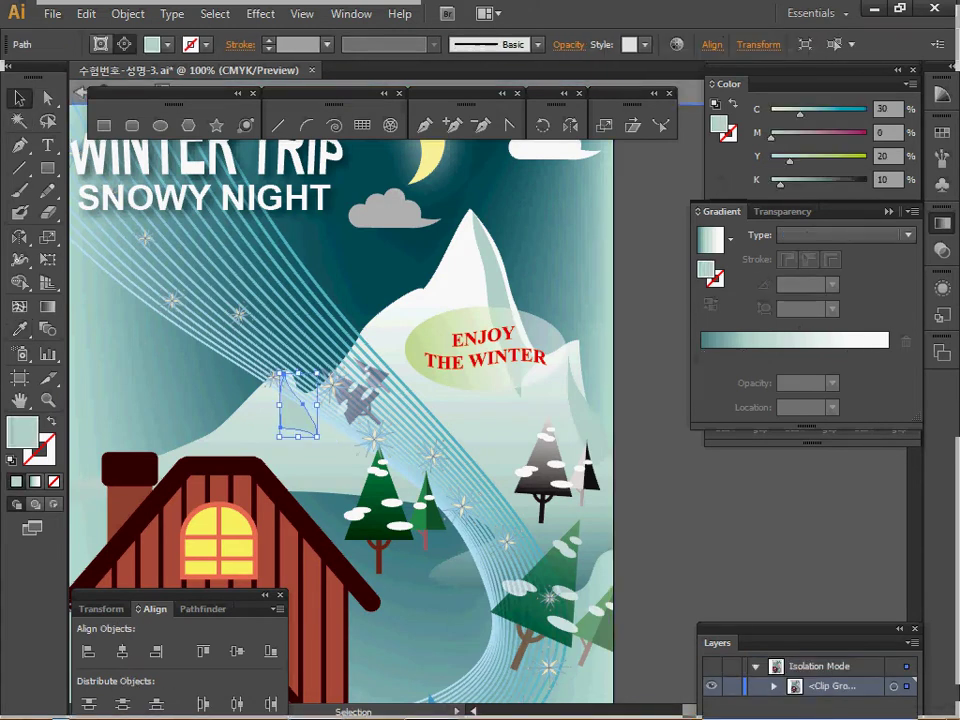
pyautogui.keyDown('shift'); pyautogui.click(496, 288); pyautogui.keyUp('shift')
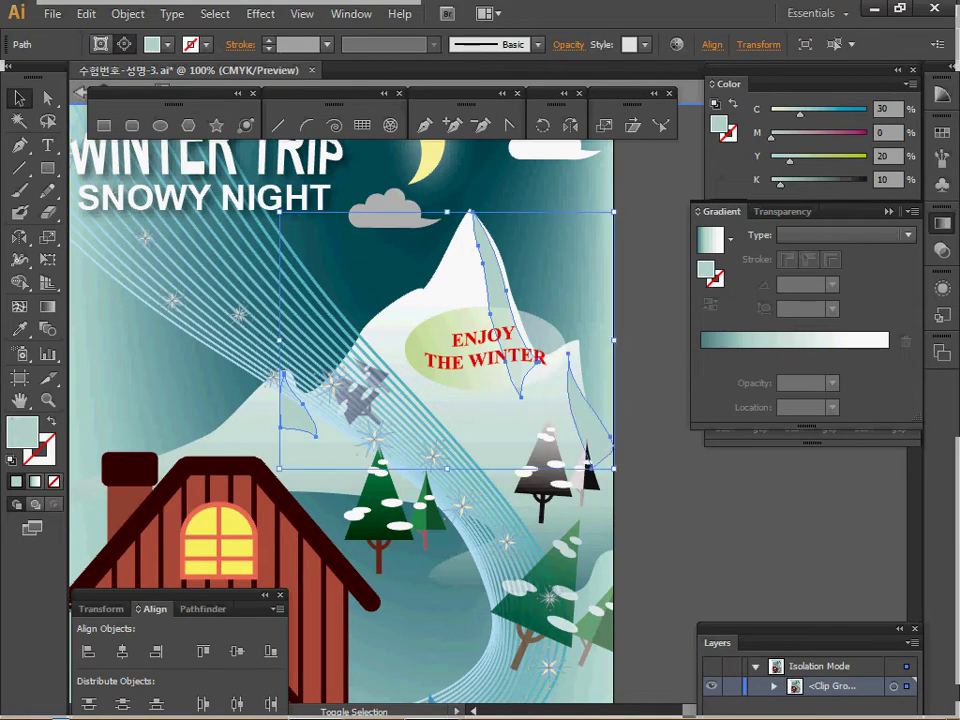
pyautogui.press('Escape')
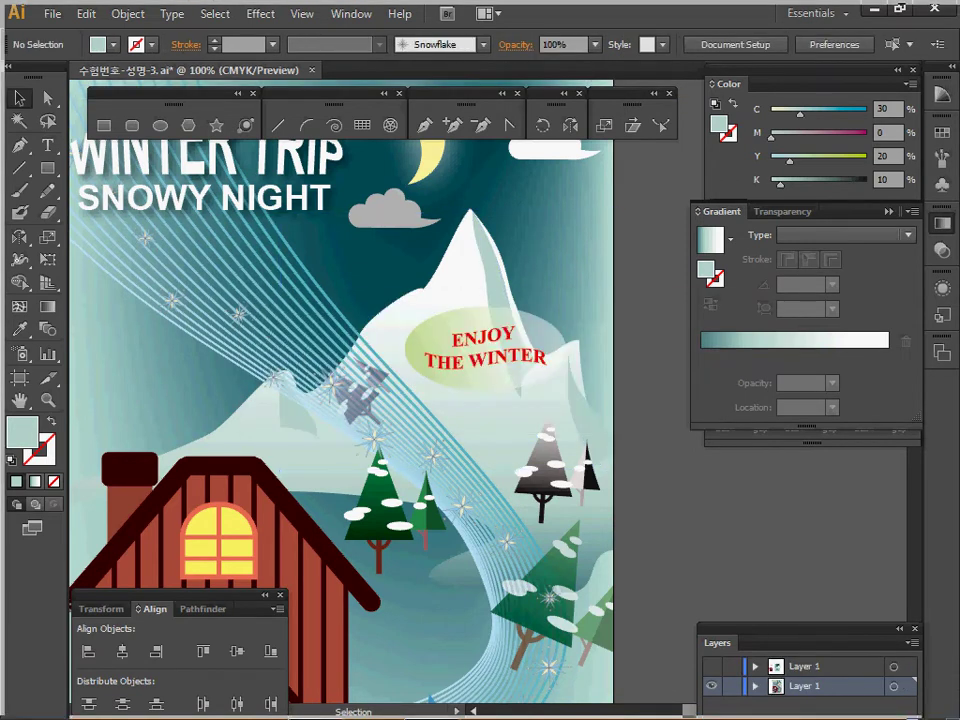
# Save the document, then show only the working layer and paste the copied peak shadows in front of the mountain
pyautogui.hotkey('ctrl', 's')
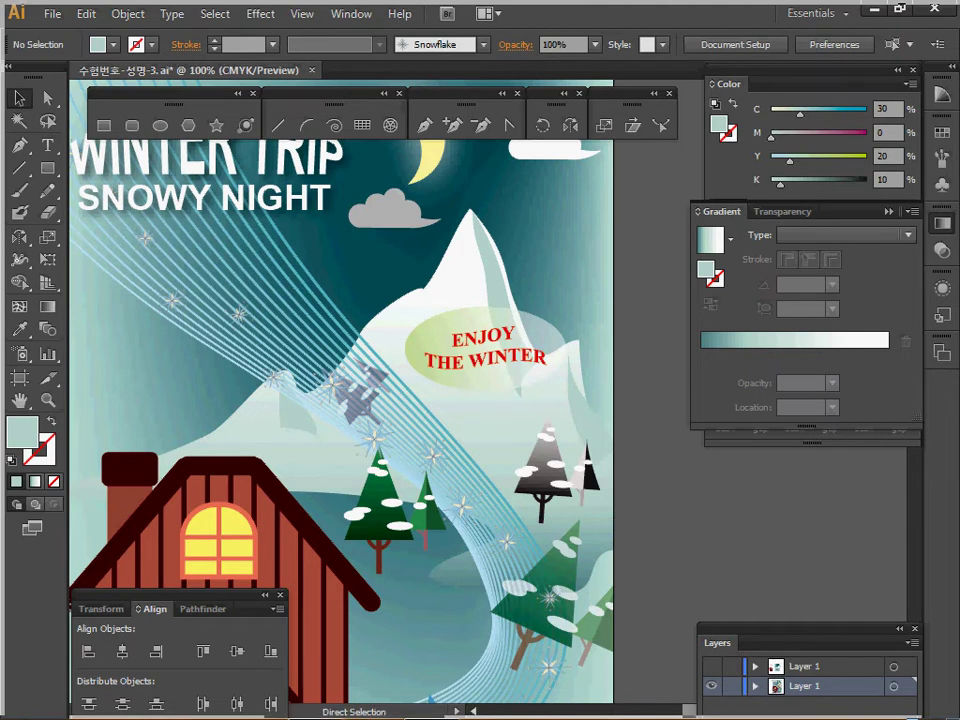
pyautogui.click(711, 666)
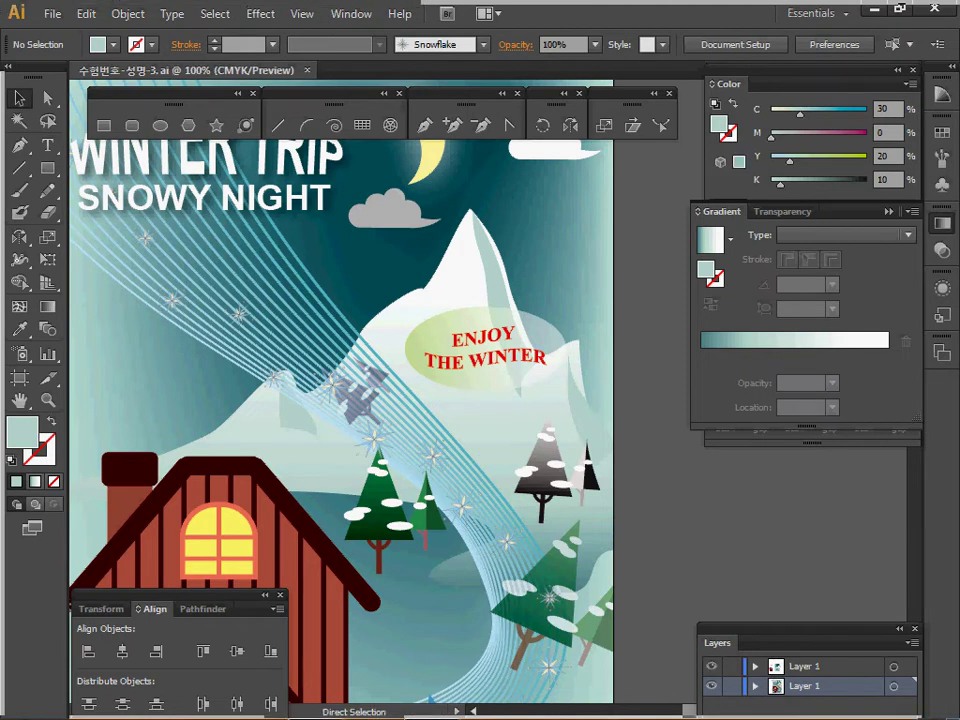
pyautogui.click(711, 686)
pyautogui.click(820, 666)
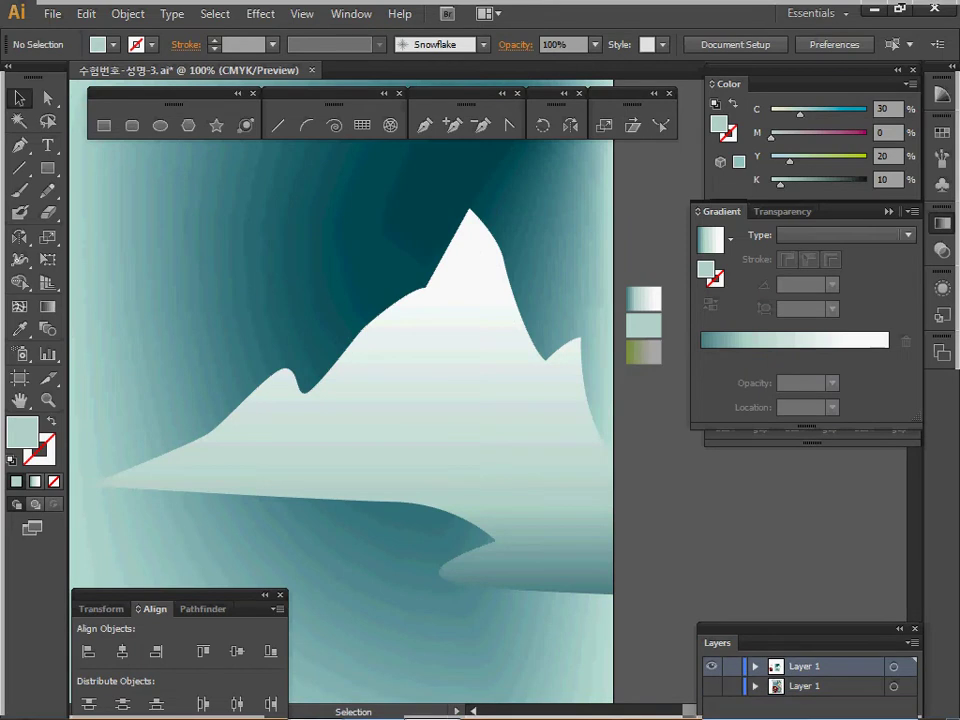
pyautogui.hotkey('ctrl', 'f')
pyautogui.hotkey('ctrl', 'shift', 'a')
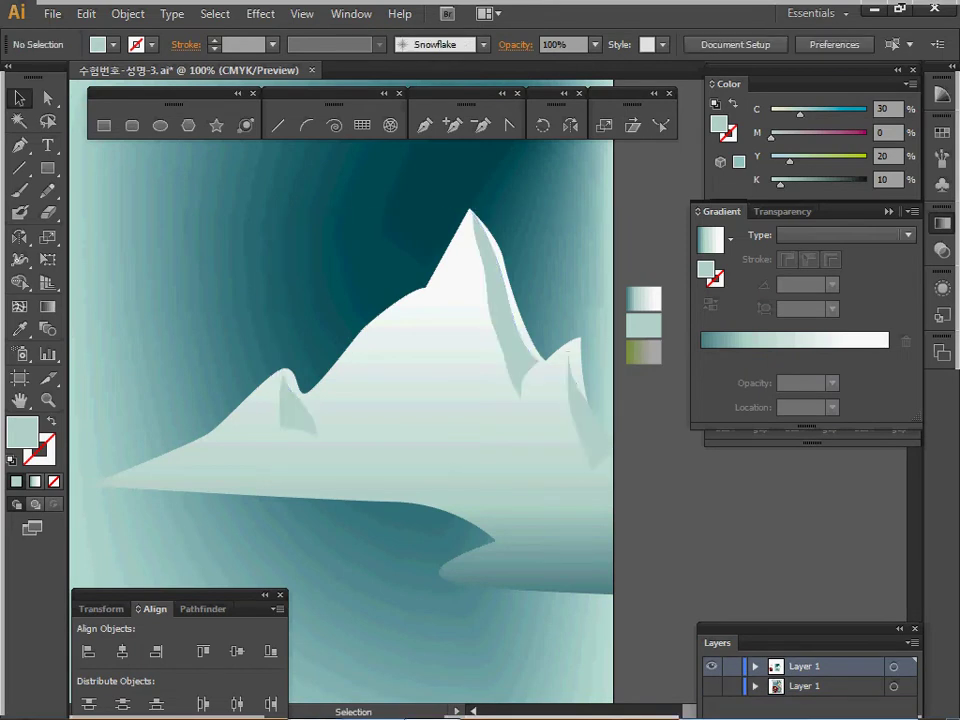
pyautogui.click(508, 338)
pyautogui.click(586, 425)
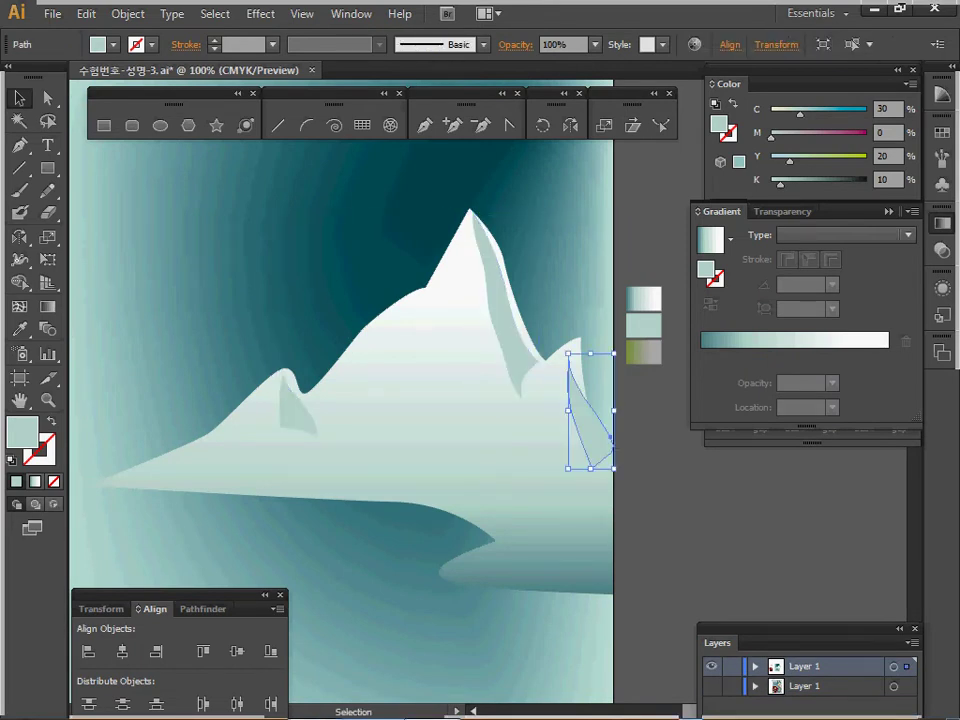
pyautogui.hotkey('ctrl', 'shift', 'a')
# Draw a small rectangle below the white cloud as a cloud base, with the default white fill and black 1 pt stroke
pyautogui.hotkey('ctrl', '-')
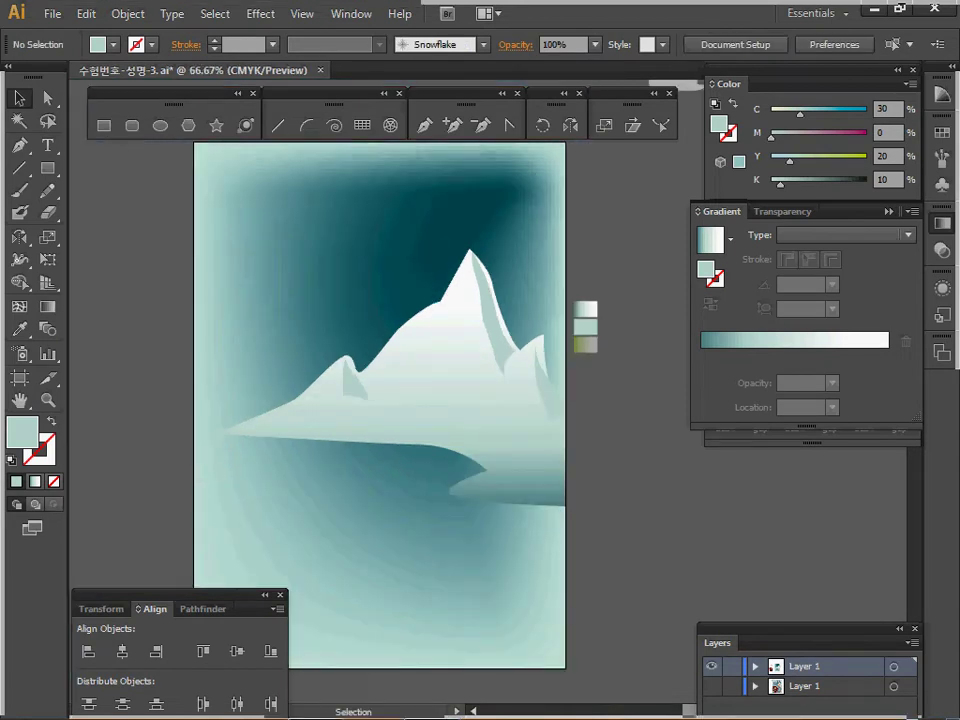
pyautogui.press('space')
pyautogui.moveTo(640, 160); pyautogui.dragTo(528, 302)
pyautogui.hotkey('ctrl', 'space')
pyautogui.keyDown('ctrl'); pyautogui.click(607, 258); pyautogui.keyUp('ctrl')
pyautogui.keyDown('ctrl'); pyautogui.click(540, 340); pyautogui.keyUp('ctrl')
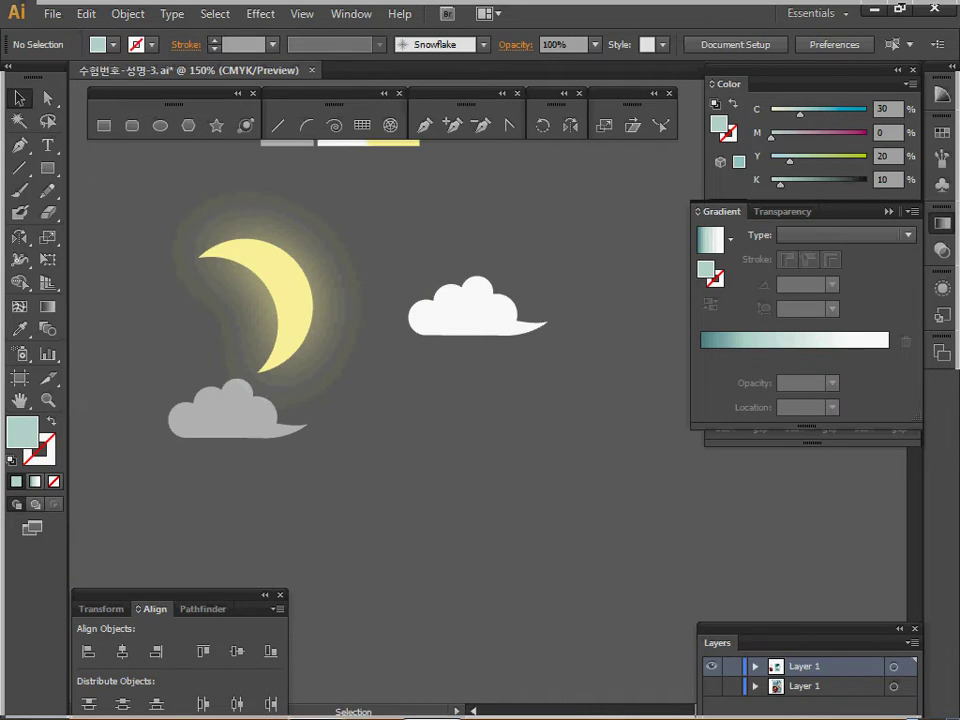
pyautogui.press('m')
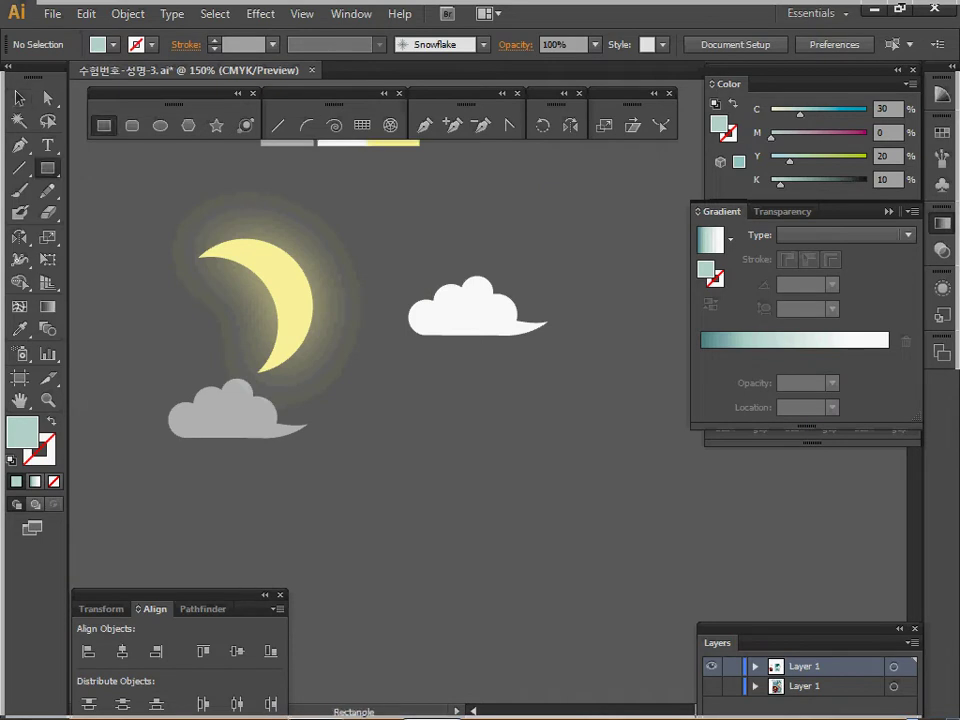
pyautogui.keyDown('ctrl'); pyautogui.click(453, 401); pyautogui.keyUp('ctrl')
pyautogui.moveTo(453, 401); pyautogui.dragTo(532, 428)
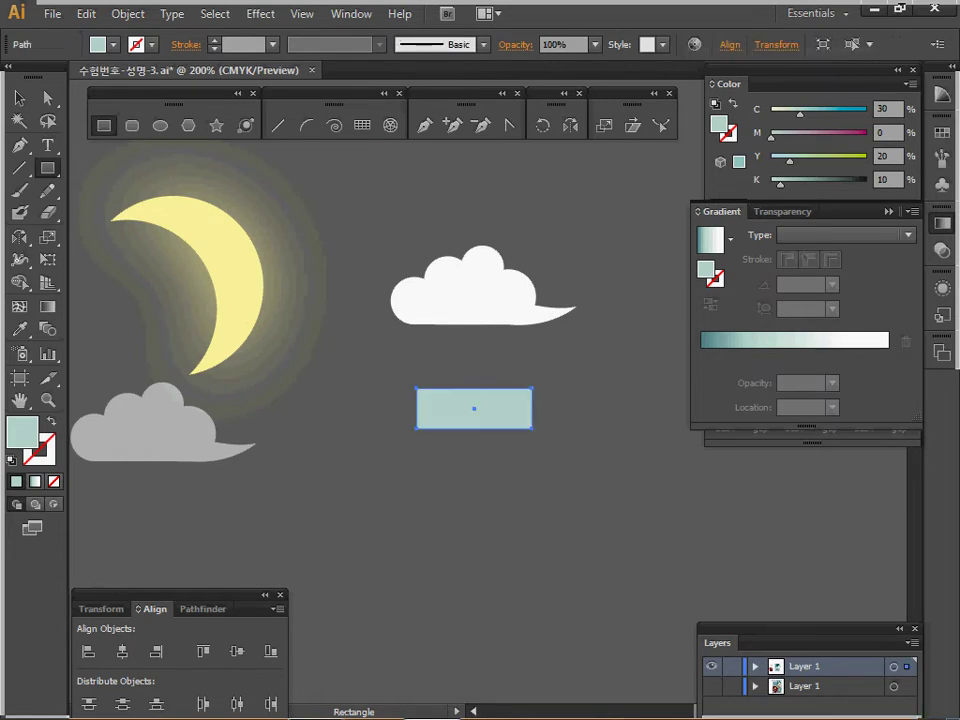
pyautogui.press('d')
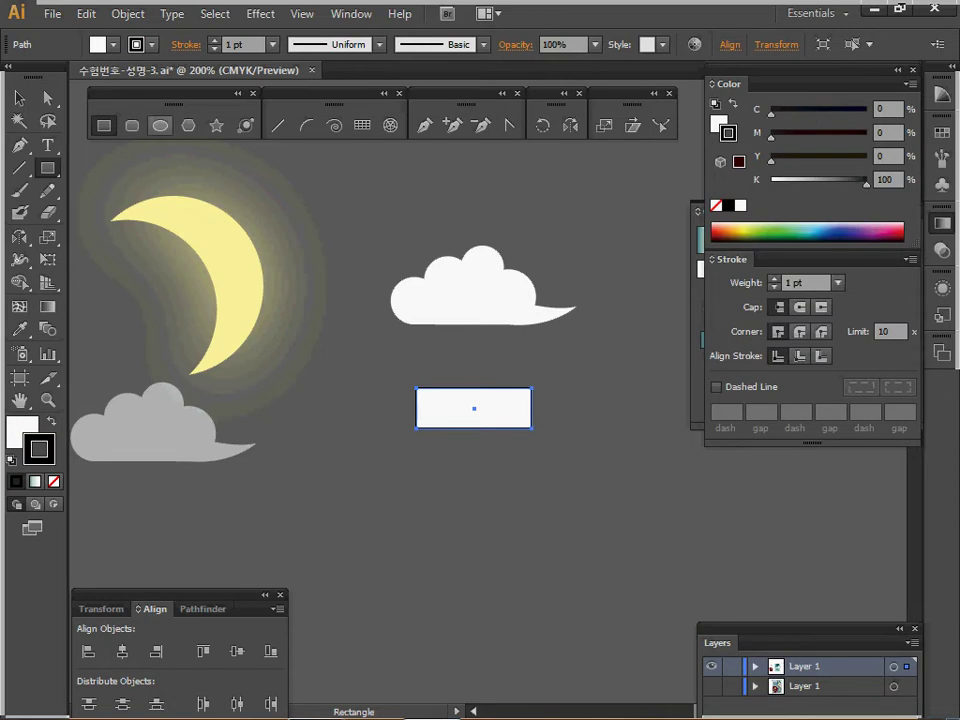
# Draw four overlapping circles along the rectangle's left, upper and right sides to form the cloud's puffs, and deselect them
pyautogui.press('l')
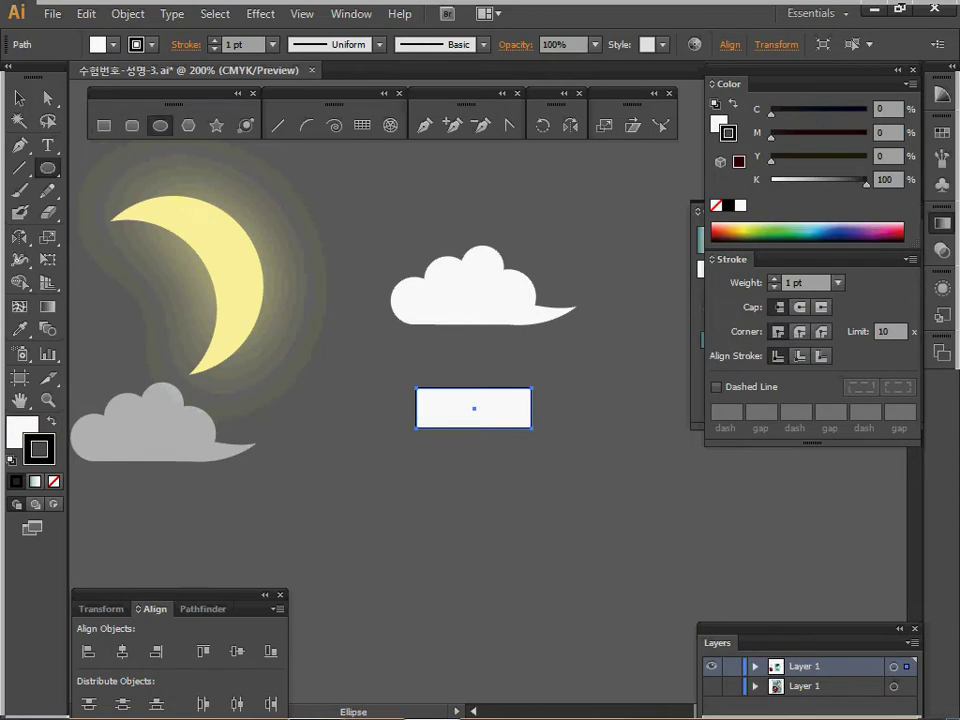
pyautogui.moveTo(396, 381)
pyautogui.mouseDown()
pyautogui.moveTo(444, 429)
pyautogui.moveTo(420, 393)
pyautogui.moveTo(450, 374)
pyautogui.moveTo(442, 381)
pyautogui.moveTo(489, 365)
pyautogui.moveTo(515, 396)
pyautogui.mouseUp()
pyautogui.keyDown('ctrl'); pyautogui.click(598, 420); pyautogui.keyUp('ctrl')
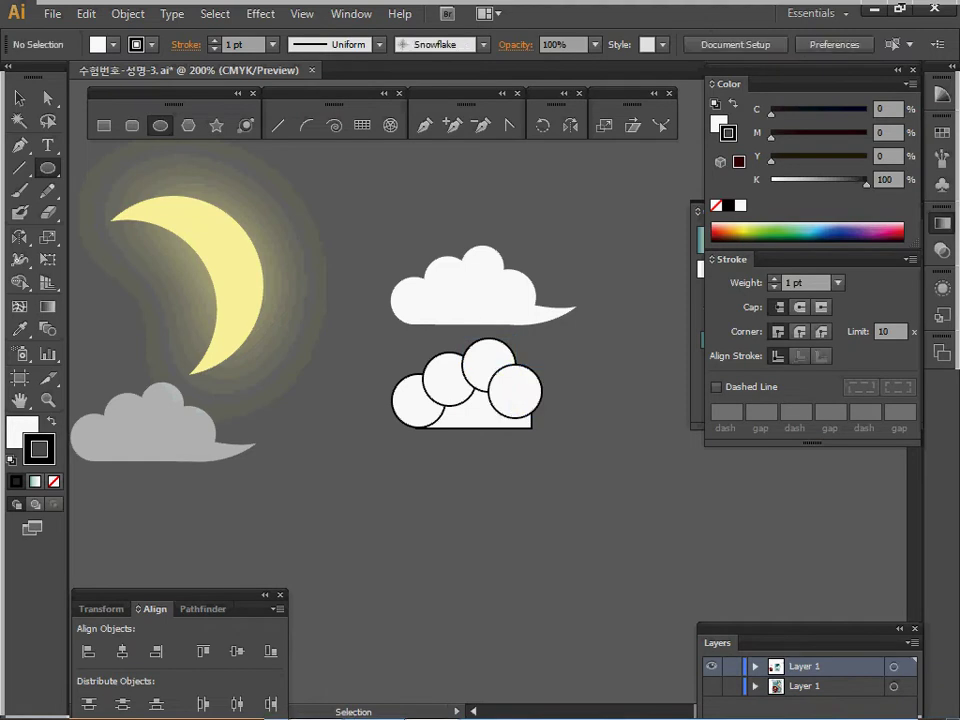
# Draw a closed, curved tail tapering to a point at the practice cloud's lower-right corner with the Pen tool
pyautogui.press('p')
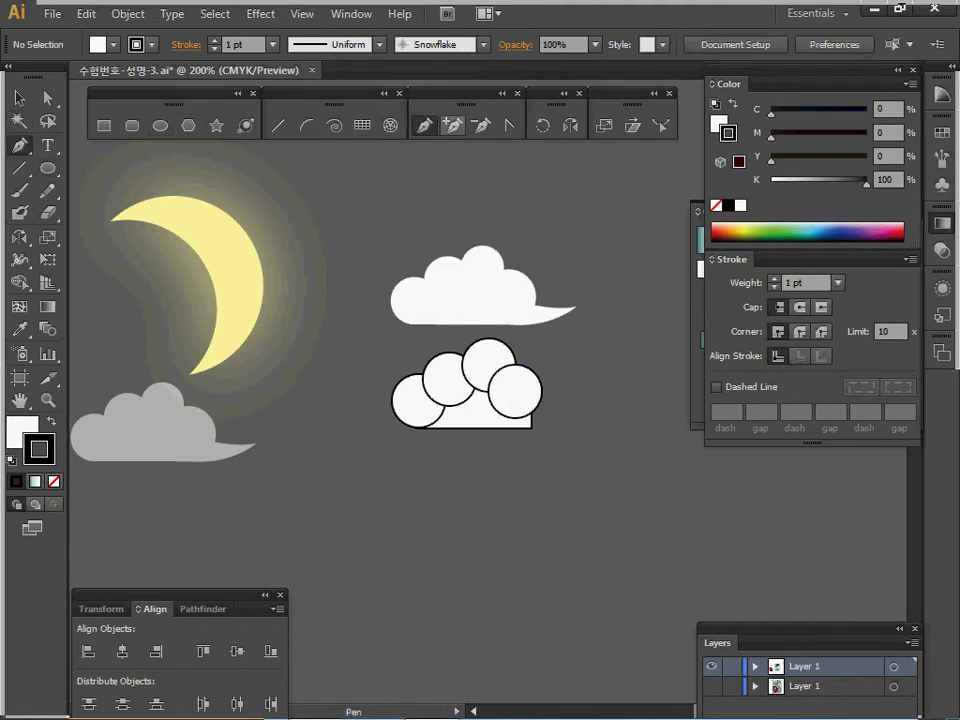
pyautogui.click(523, 428)
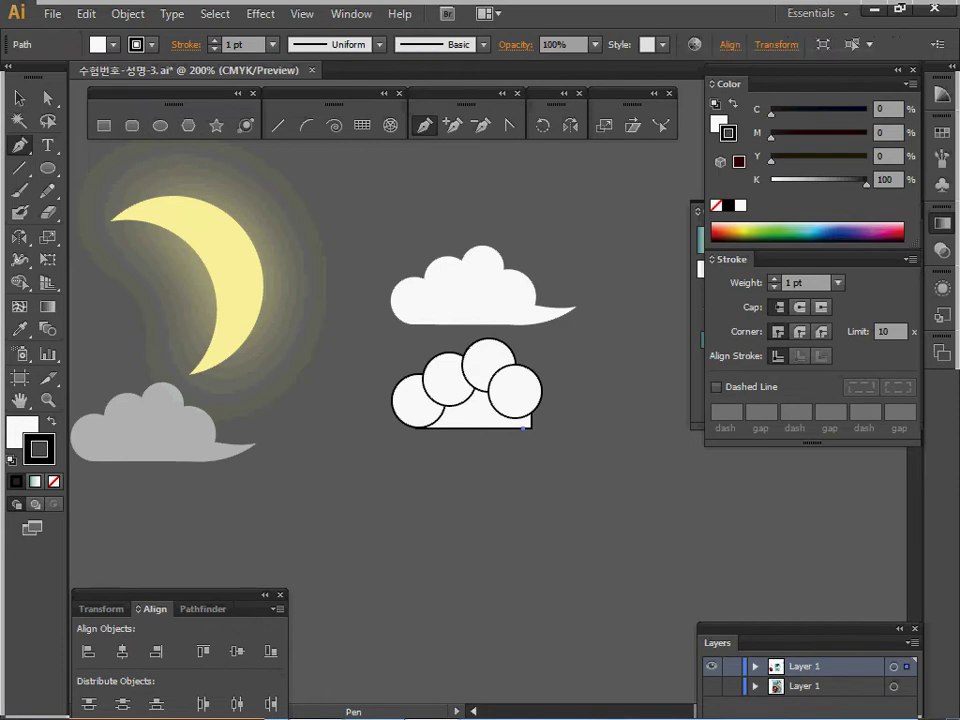
pyautogui.moveTo(581, 405); pyautogui.dragTo(600, 386)
pyautogui.click(581, 405)
pyautogui.moveTo(526, 397); pyautogui.dragTo(484, 371)
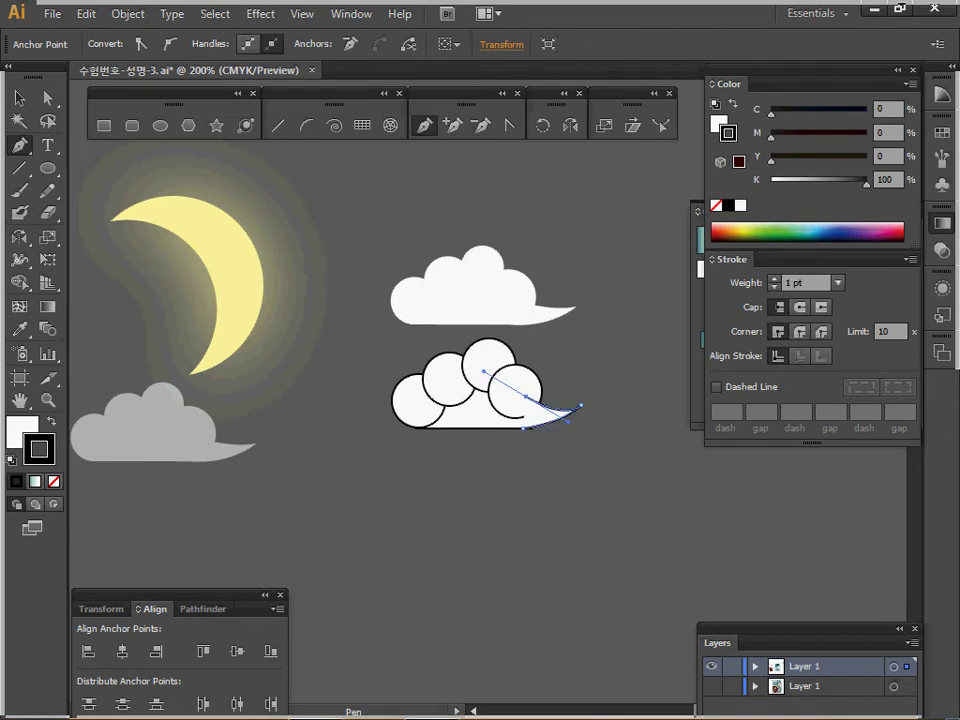
pyautogui.click(526, 396)
pyautogui.click(523, 429)
# Nudge the tail slightly to the right, select all the practice cloud's shapes and unite them into one outline
pyautogui.keyDown('ctrl'); pyautogui.click(556, 484); pyautogui.keyUp('ctrl')
pyautogui.moveTo(549, 414); pyautogui.dragTo(554, 413)
pyautogui.keyDown('ctrl'); pyautogui.click(600, 458); pyautogui.keyUp('ctrl')
pyautogui.moveTo(609, 449)
pyautogui.mouseDown()
pyautogui.moveTo(362, 362)
pyautogui.moveTo(608, 449)
pyautogui.mouseUp()
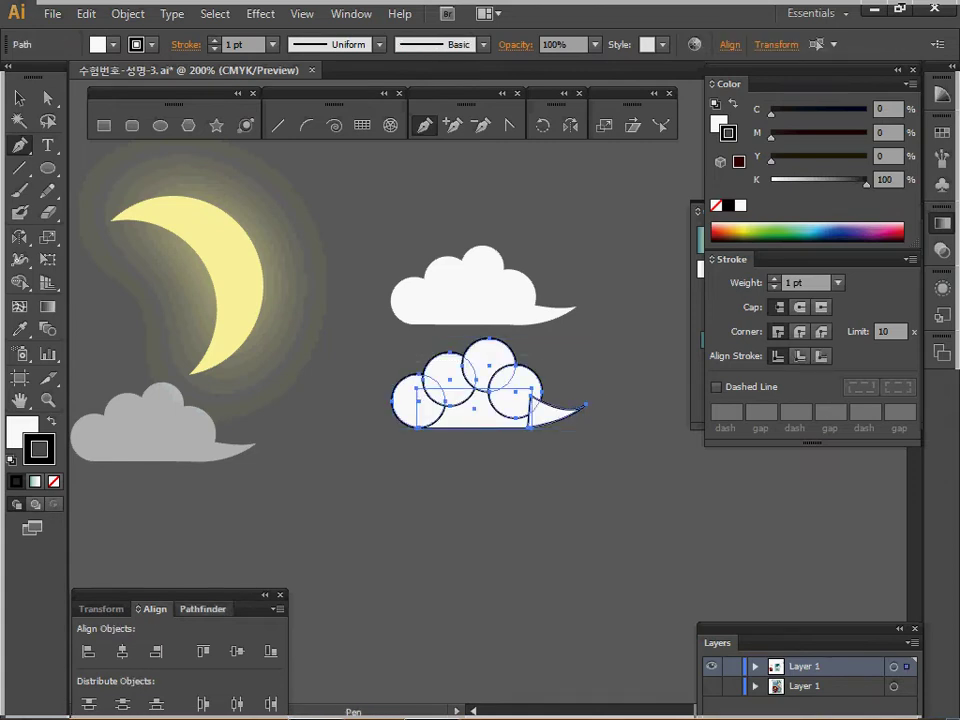
pyautogui.click(203, 609)
pyautogui.click(89, 651)
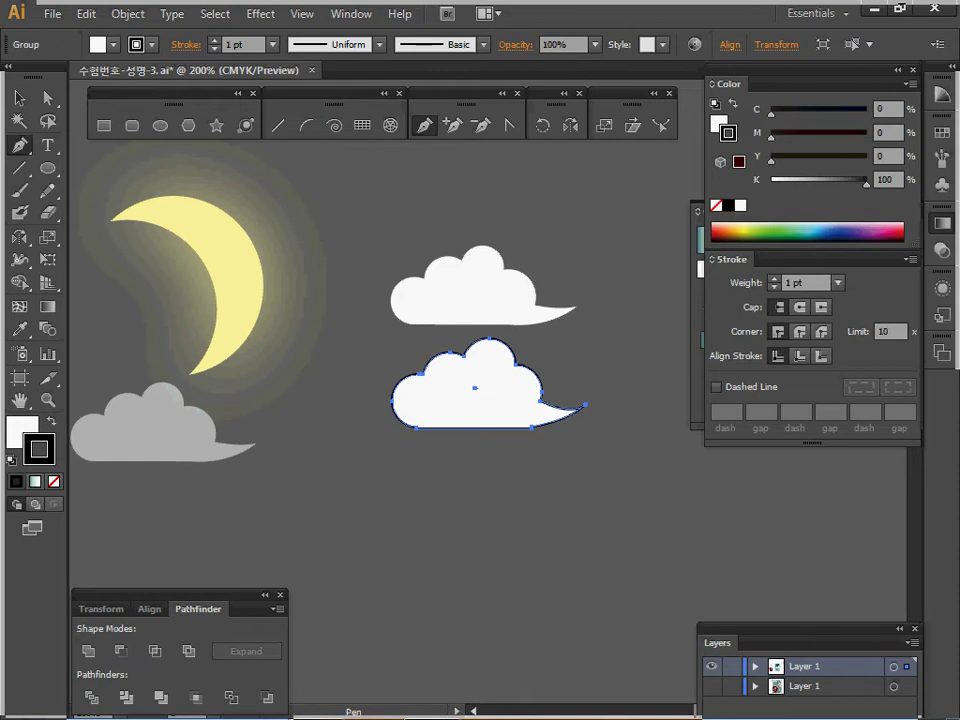
# Remove the stroke from the united practice cloud and delete that cloud
pyautogui.click(54, 481)
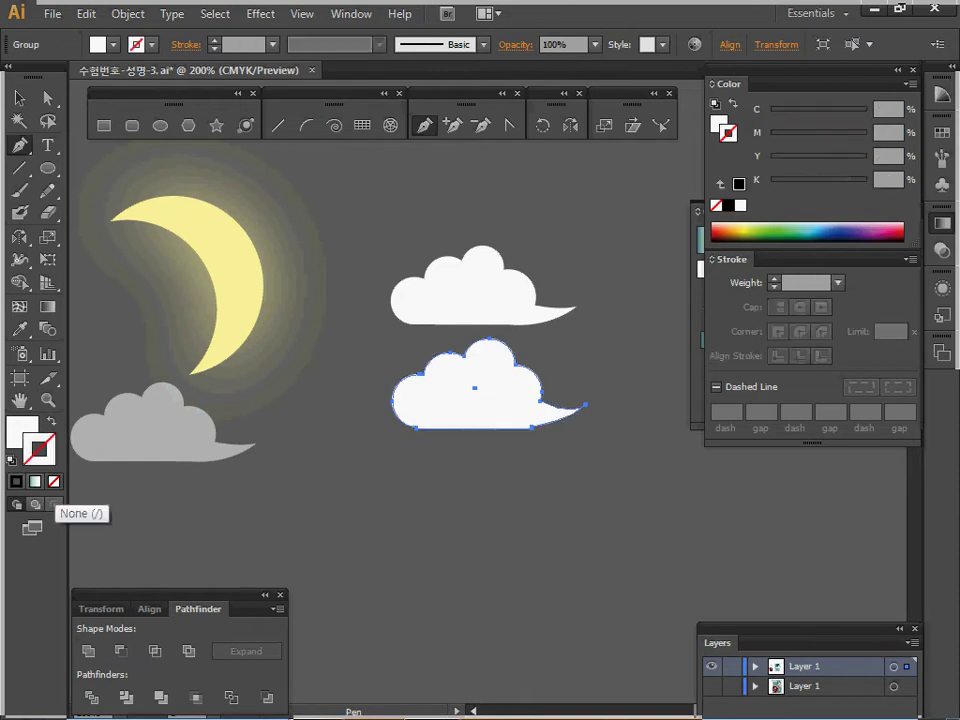
pyautogui.press('ctrl')
pyautogui.press('Delete')
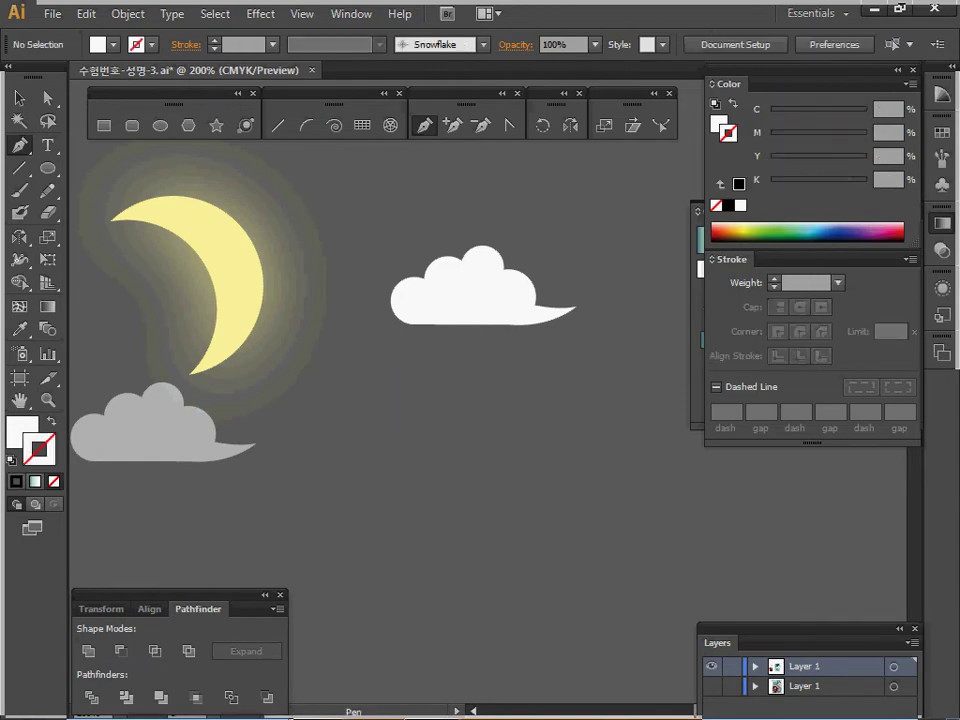
pyautogui.keyDown('ctrl'); pyautogui.click(476, 298); pyautogui.keyUp('ctrl')
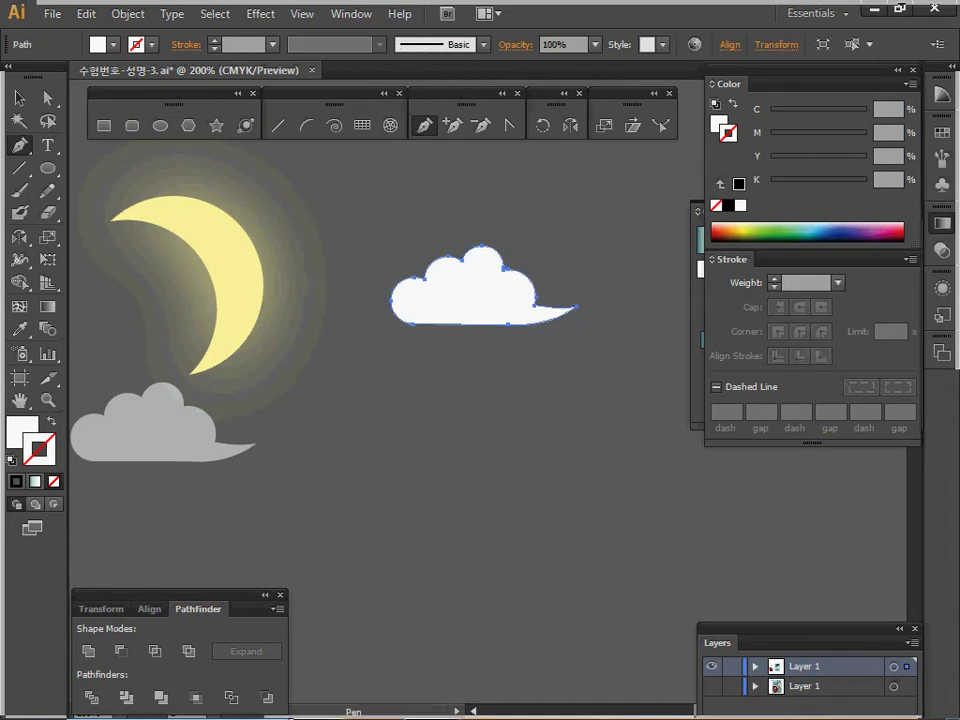
pyautogui.moveTo(476, 298); pyautogui.dragTo(531, 289)
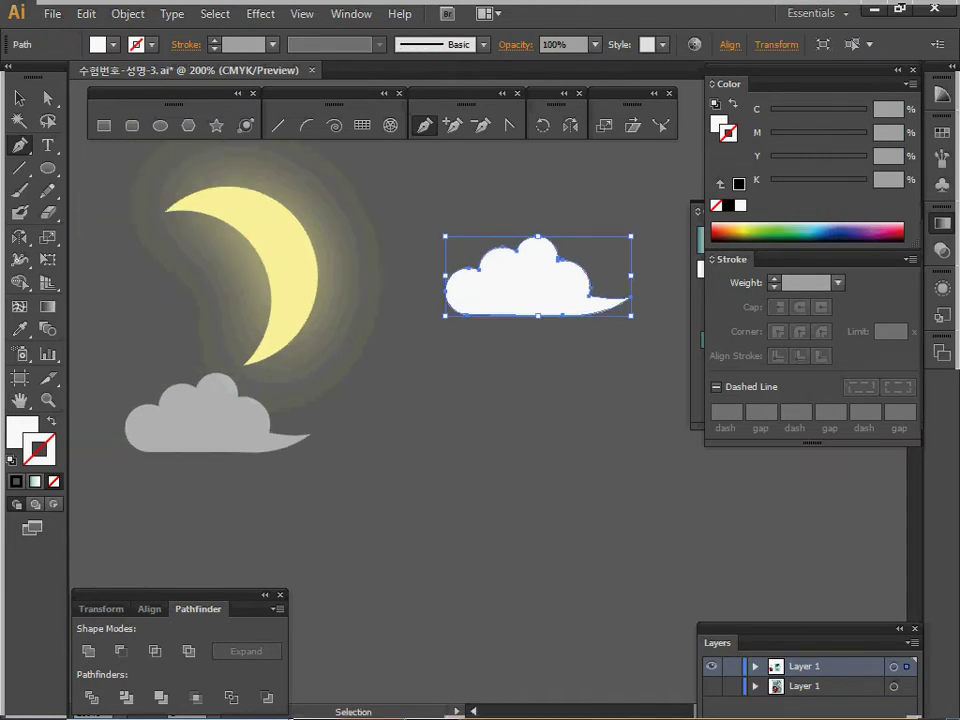
pyautogui.moveTo(531, 289); pyautogui.dragTo(212, 416)
pyautogui.keyDown('ctrl'); pyautogui.click(534, 287); pyautogui.keyUp('ctrl')
pyautogui.hotkey('ctrl', 'shift', 'a')
pyautogui.press('space')
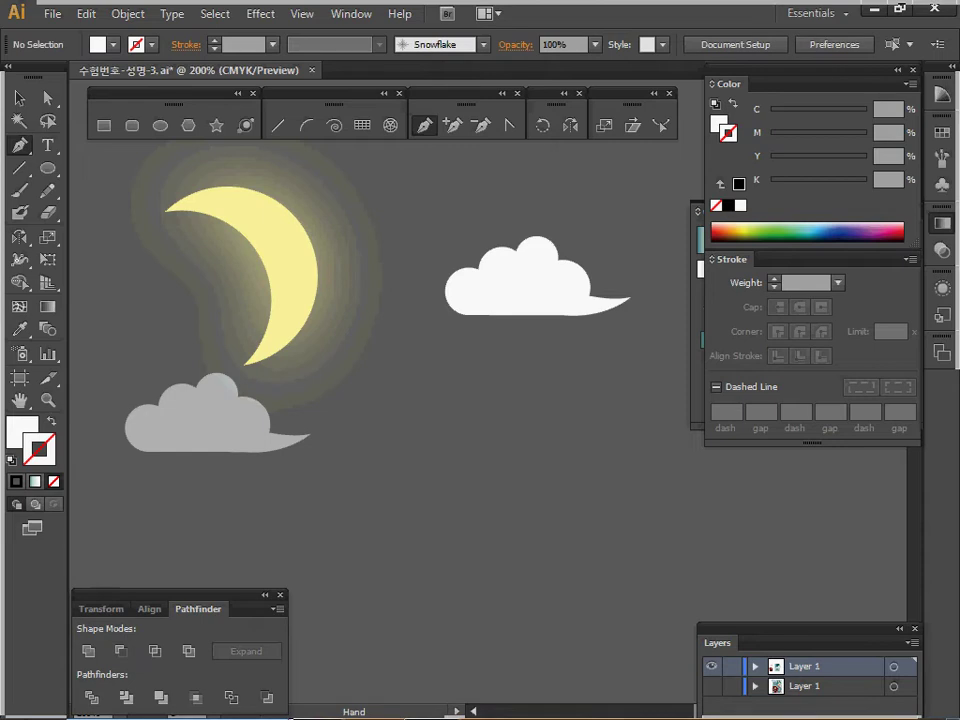
# Draw a circle slightly larger than the moon to its left, with the default white fill and black 1 pt stroke
pyautogui.moveTo(420, 380); pyautogui.dragTo(570, 434)
pyautogui.moveTo(400, 355); pyautogui.dragTo(475, 357)
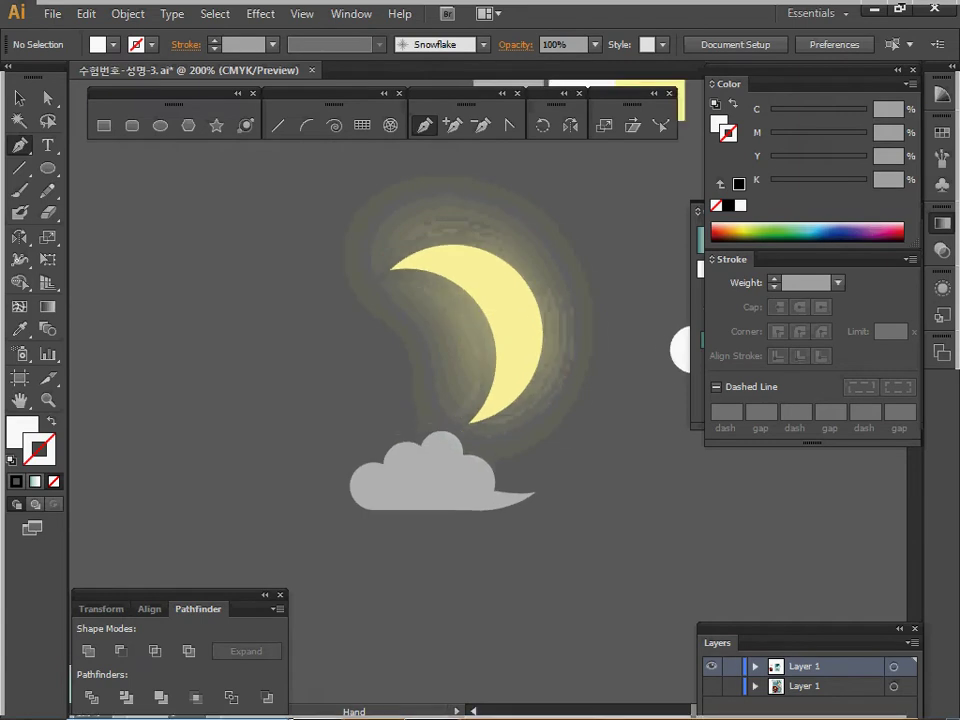
pyautogui.press('l')
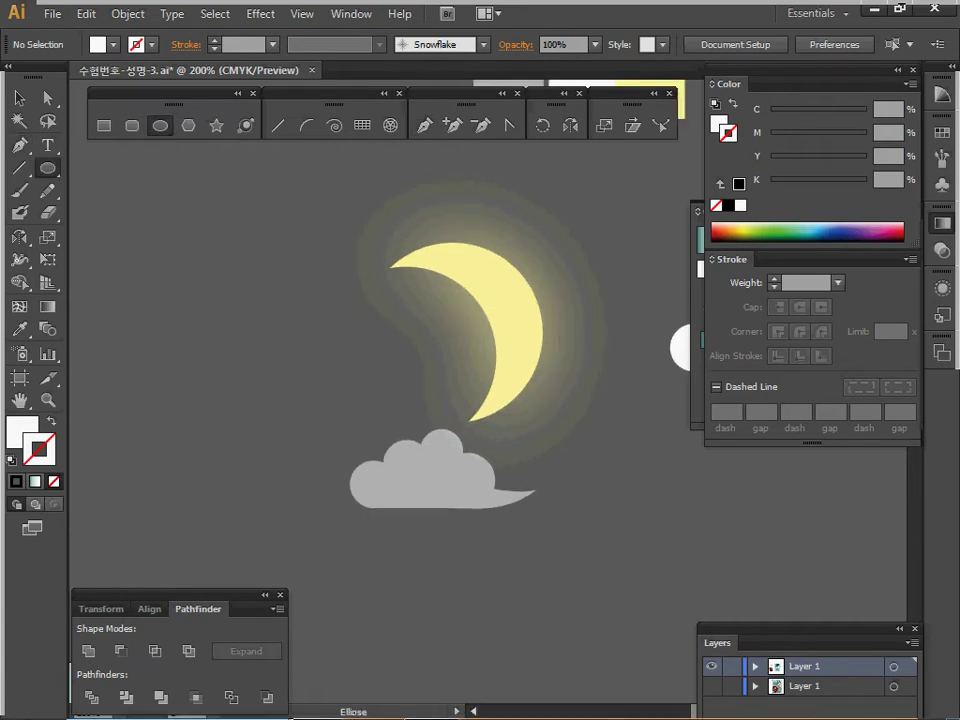
pyautogui.moveTo(475, 357); pyautogui.dragTo(524, 337)
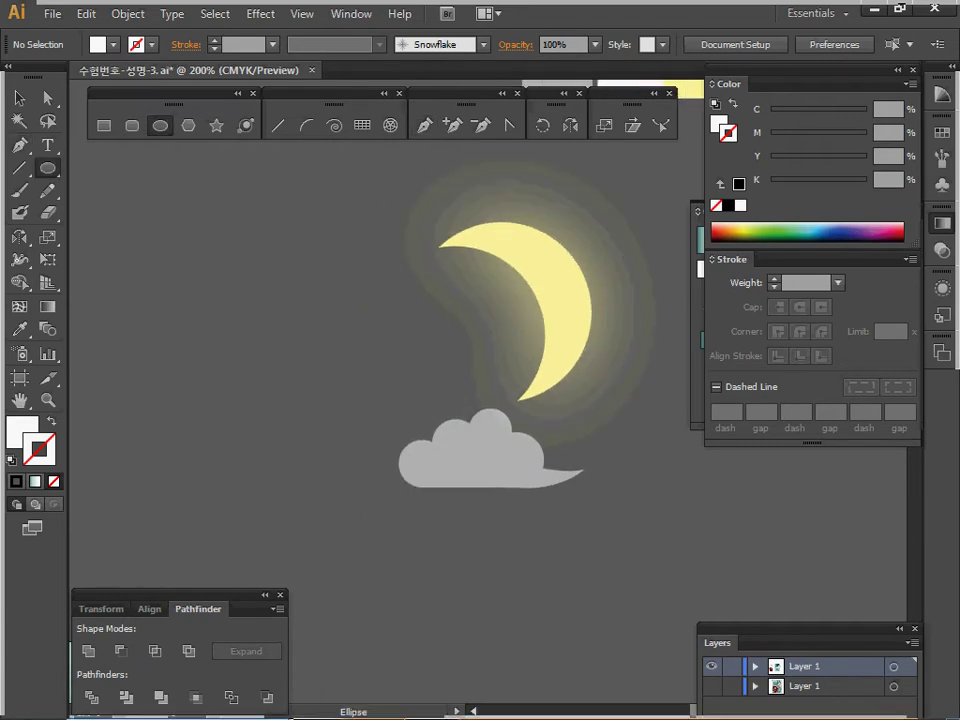
pyautogui.moveTo(196, 250); pyautogui.dragTo(390, 445)
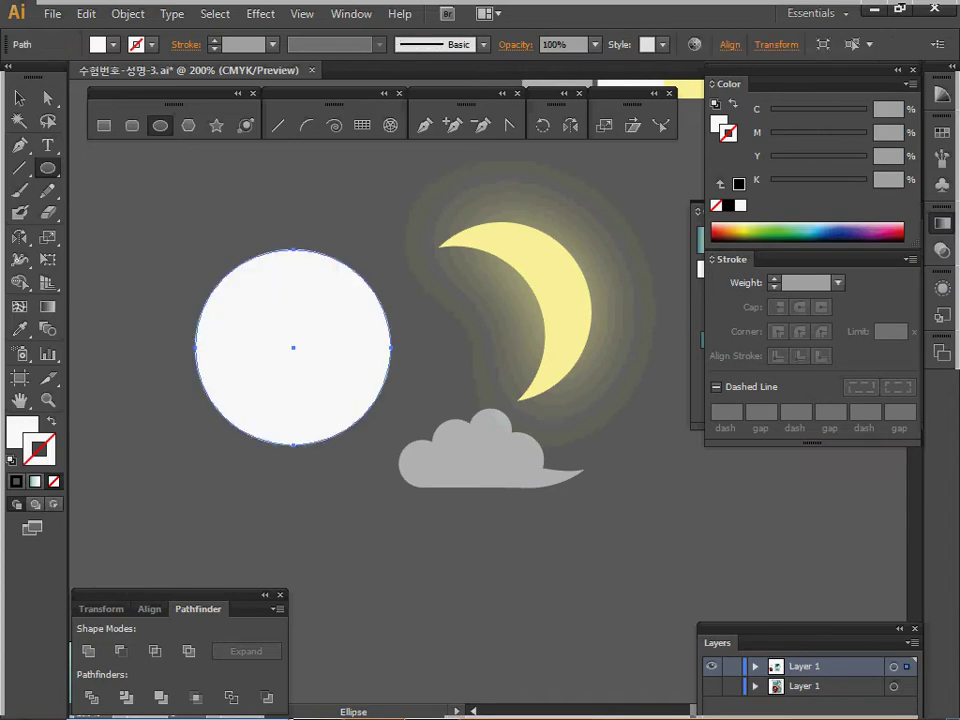
pyautogui.press('d')
pyautogui.moveTo(293, 348)
pyautogui.mouseDown()
pyautogui.moveTo(281, 298)
pyautogui.moveTo(270, 325)
pyautogui.mouseUp()
# Duplicate the circle with an offset down and to the left, and subtract the front circle from the back one to form a crescent
pyautogui.press('ctrl')
pyautogui.moveTo(270, 325); pyautogui.dragTo(235, 349)
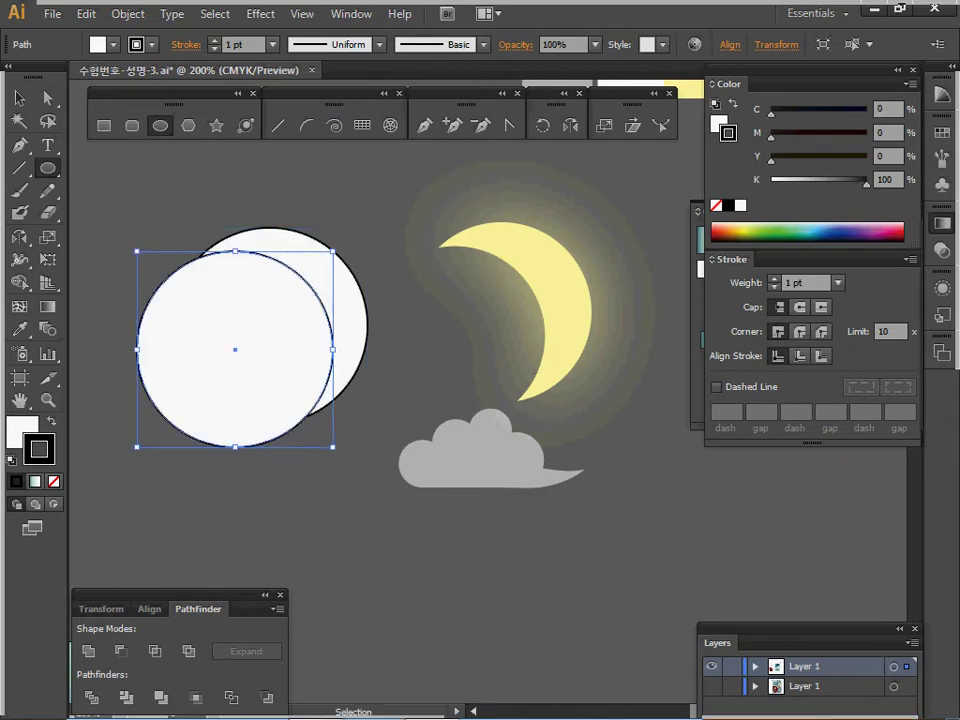
pyautogui.keyDown('ctrl'); pyautogui.keyDown('shift'); pyautogui.click(347, 319); pyautogui.keyUp('shift'); pyautogui.keyUp('ctrl')
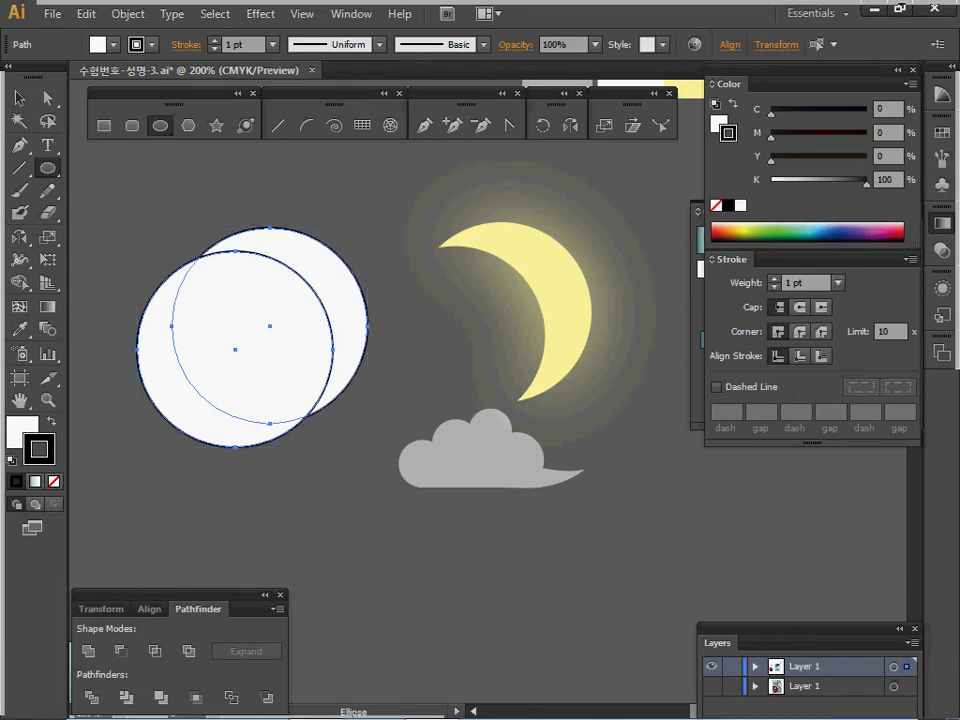
pyautogui.click(101, 609)
pyautogui.click(198, 609)
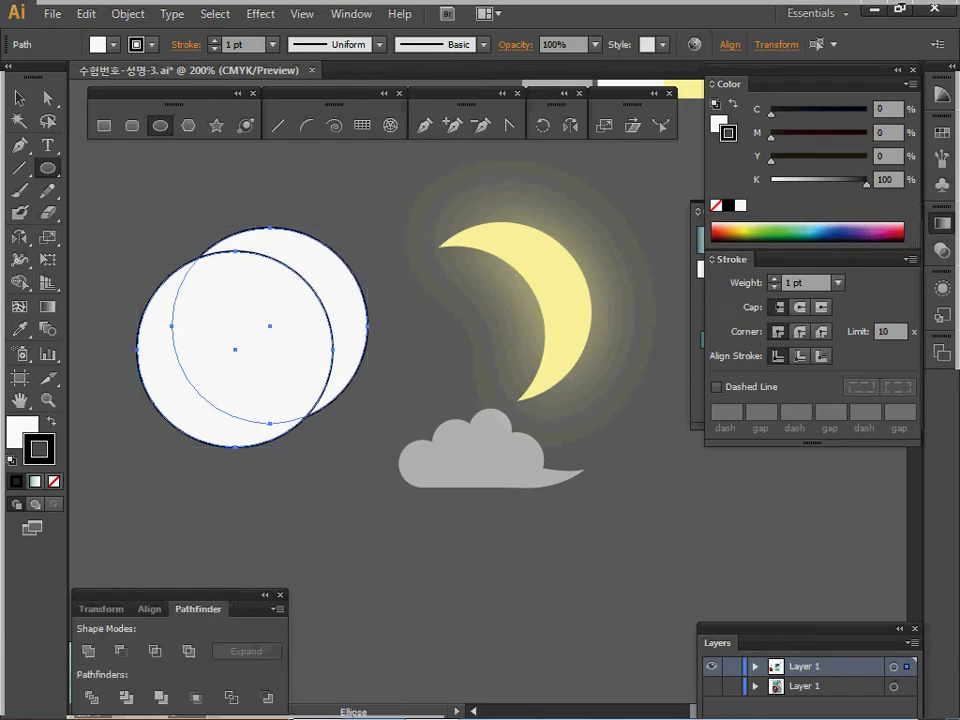
pyautogui.click(120, 651)
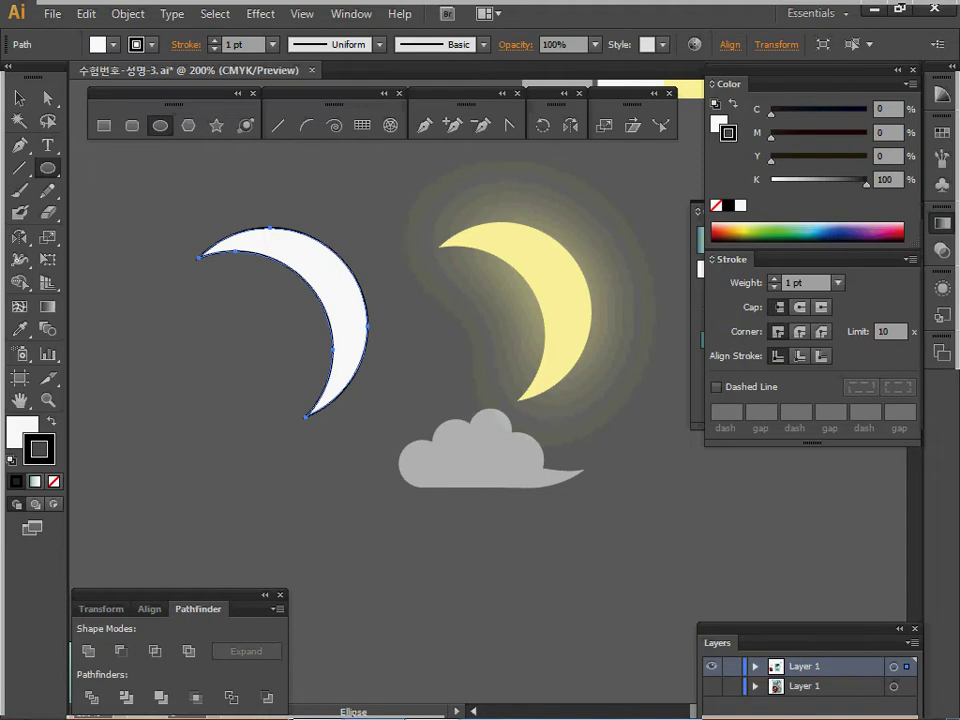
# Sample the finished moon's yellow fill onto the practice crescent, and open the Outer Glow effect for it with the preview on
pyautogui.press('i')
pyautogui.click(565, 302)
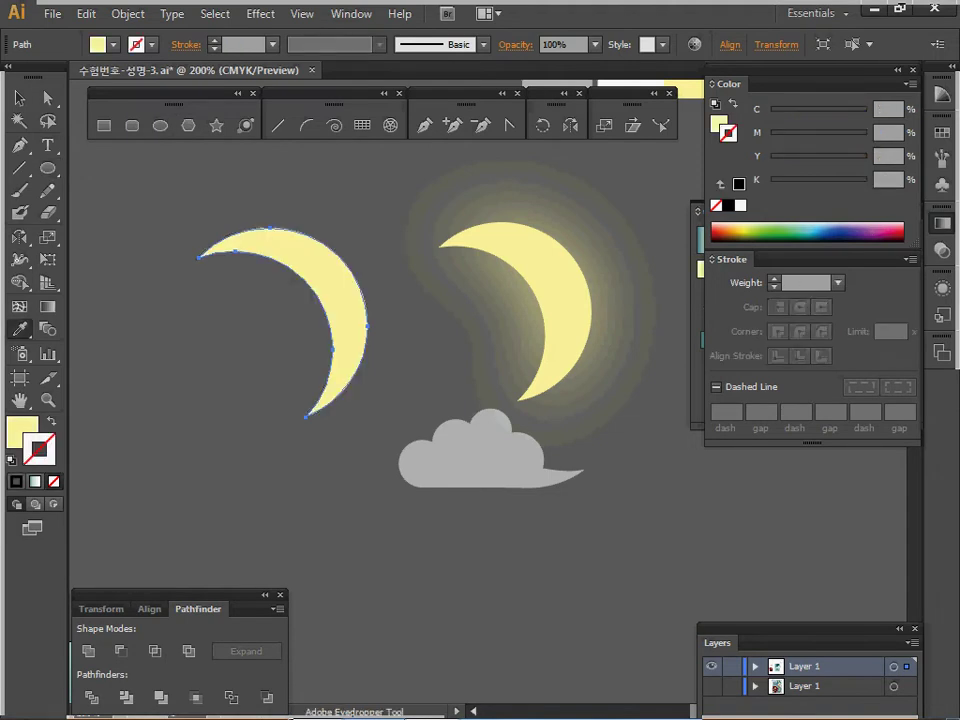
pyautogui.click(261, 14)
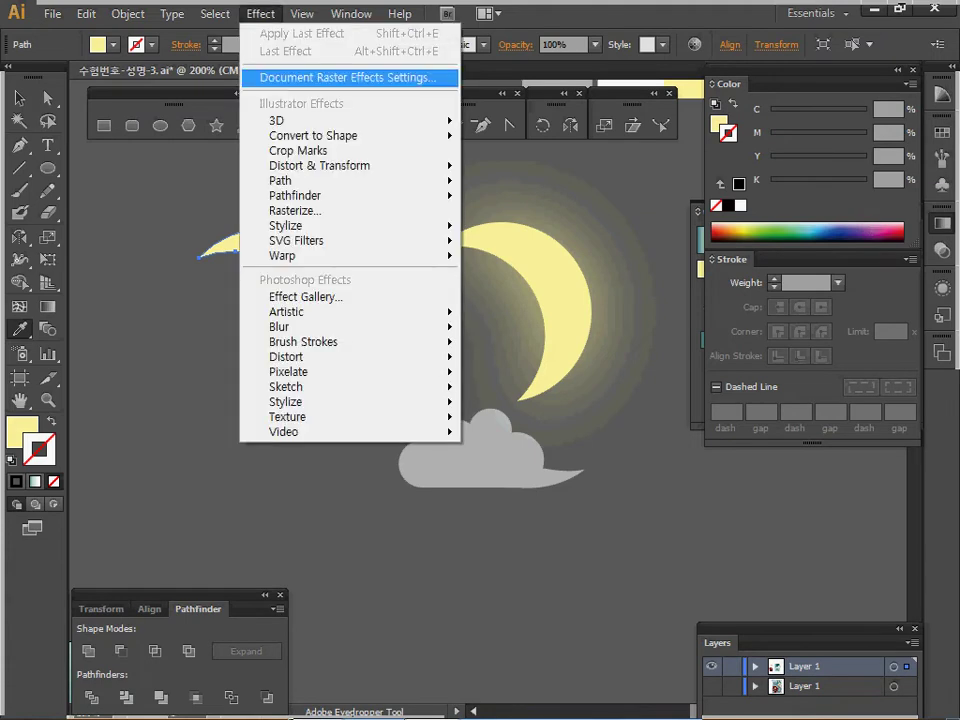
pyautogui.moveTo(300, 225)
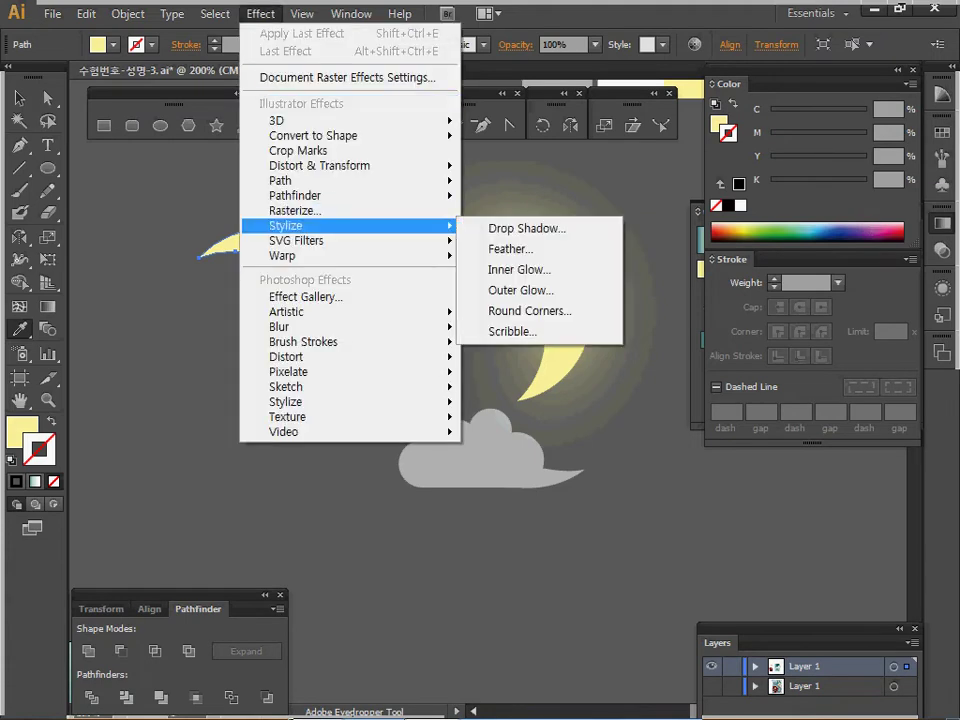
pyautogui.click(520, 290)
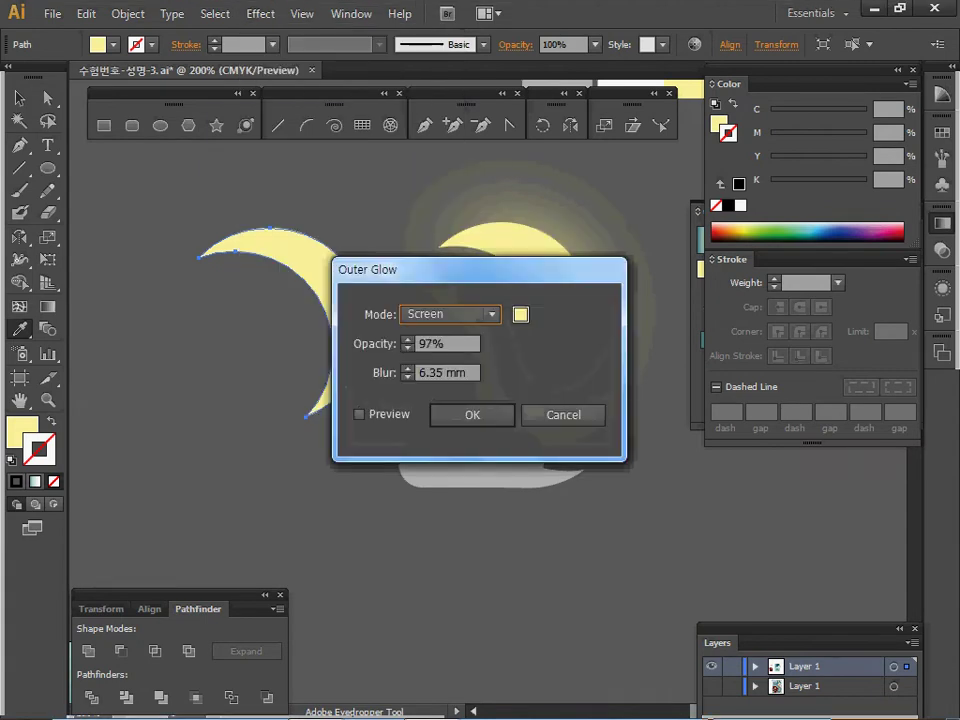
pyautogui.click(359, 413)
pyautogui.moveTo(420, 269); pyautogui.dragTo(470, 249)
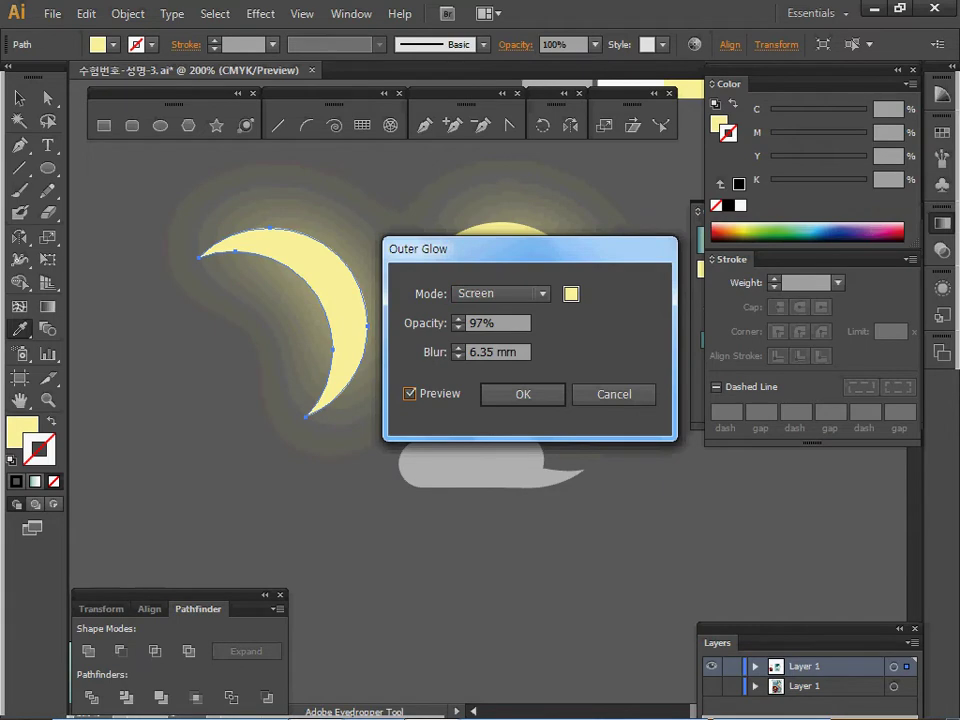
# Apply the outer glow in Screen mode with yellow Y 50%, 97% opacity and 6.35 mm blur, and delete the practice crescent
pyautogui.click(571, 293)
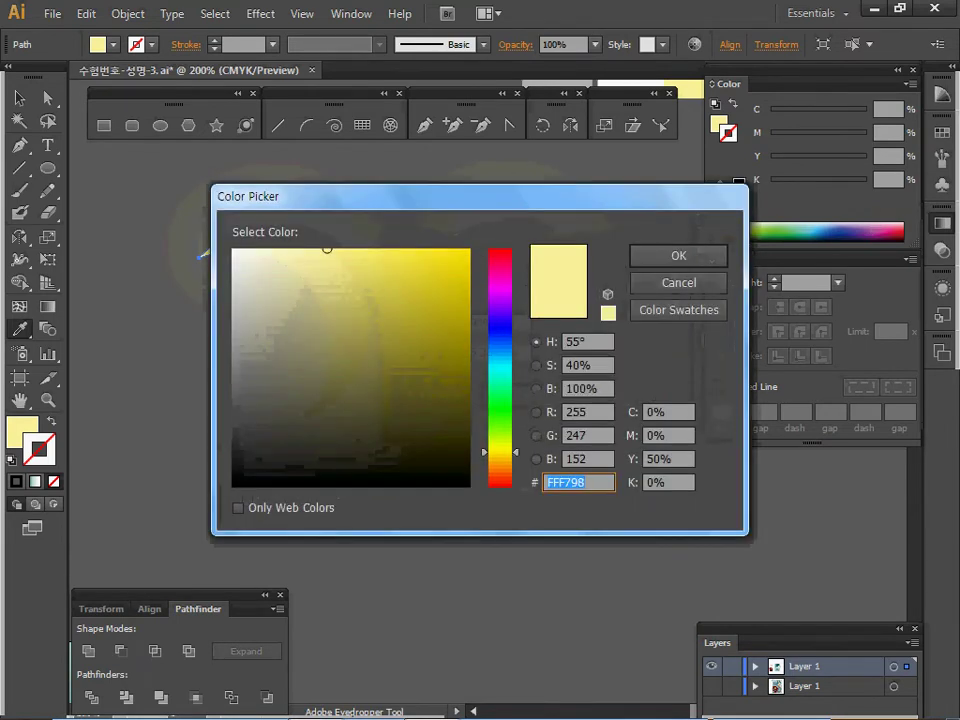
pyautogui.moveTo(480, 196); pyautogui.dragTo(499, 357)
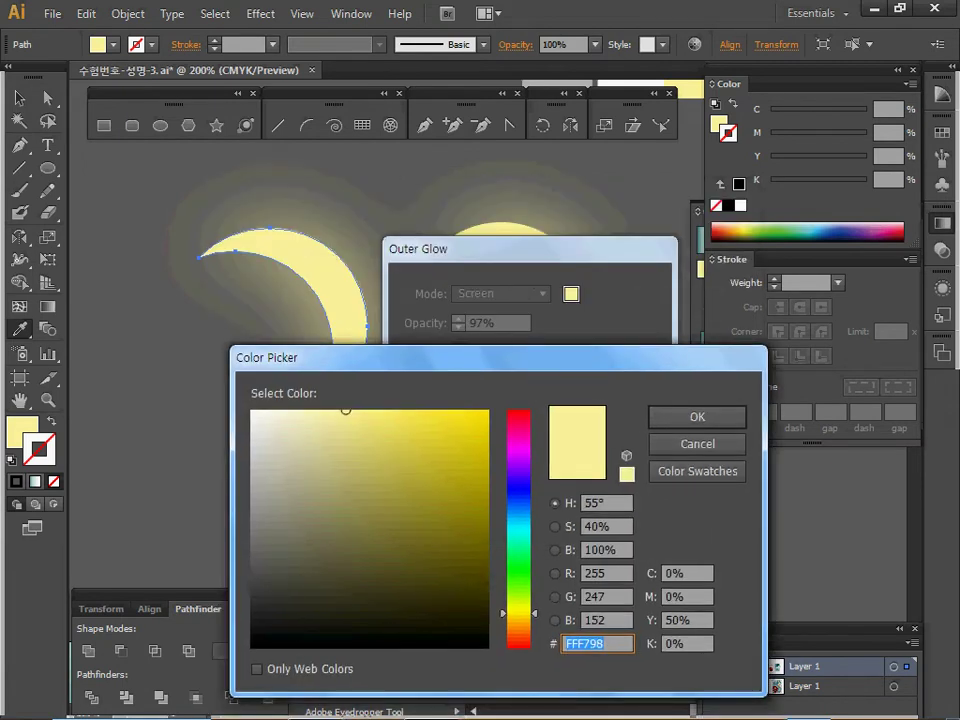
pyautogui.moveTo(499, 357); pyautogui.dragTo(500, 318)
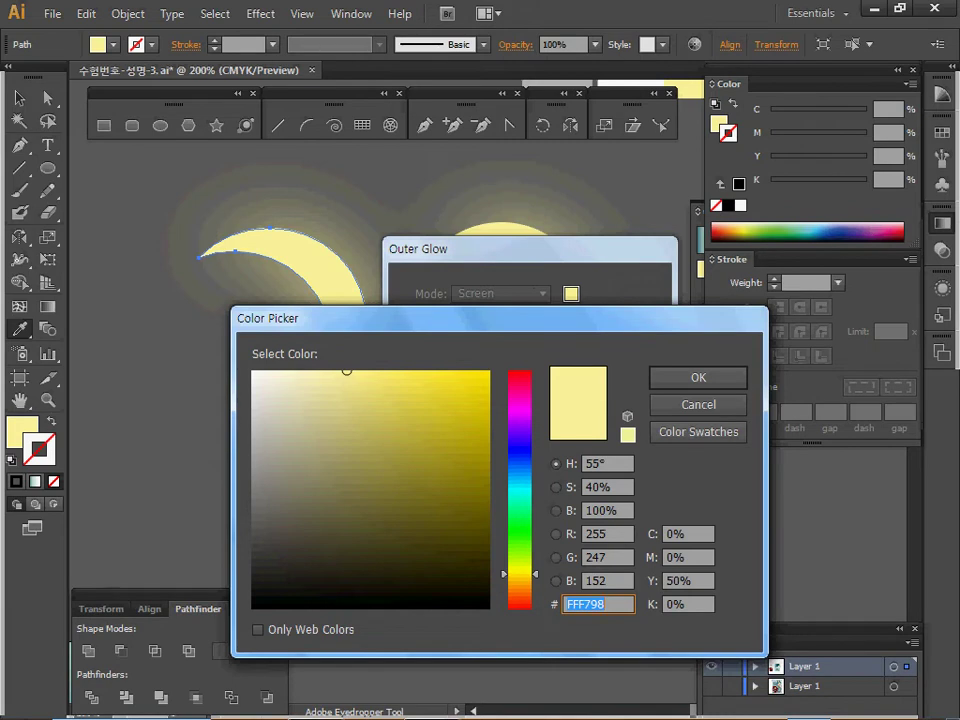
pyautogui.moveTo(699, 581); pyautogui.dragTo(663, 581)
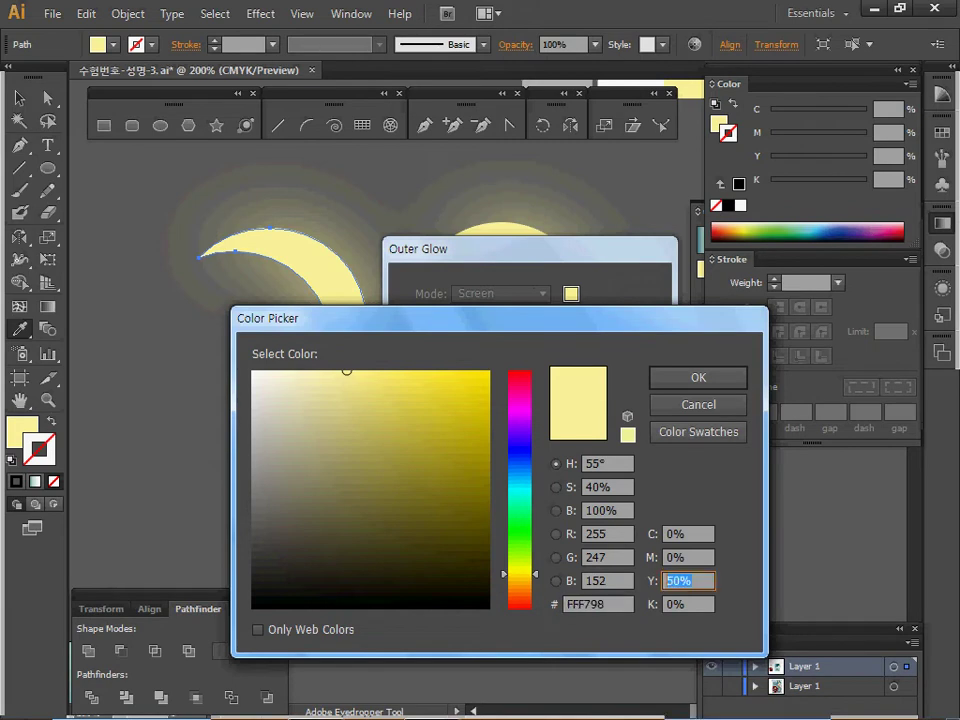
pyautogui.press('Return')
pyautogui.press('Return')
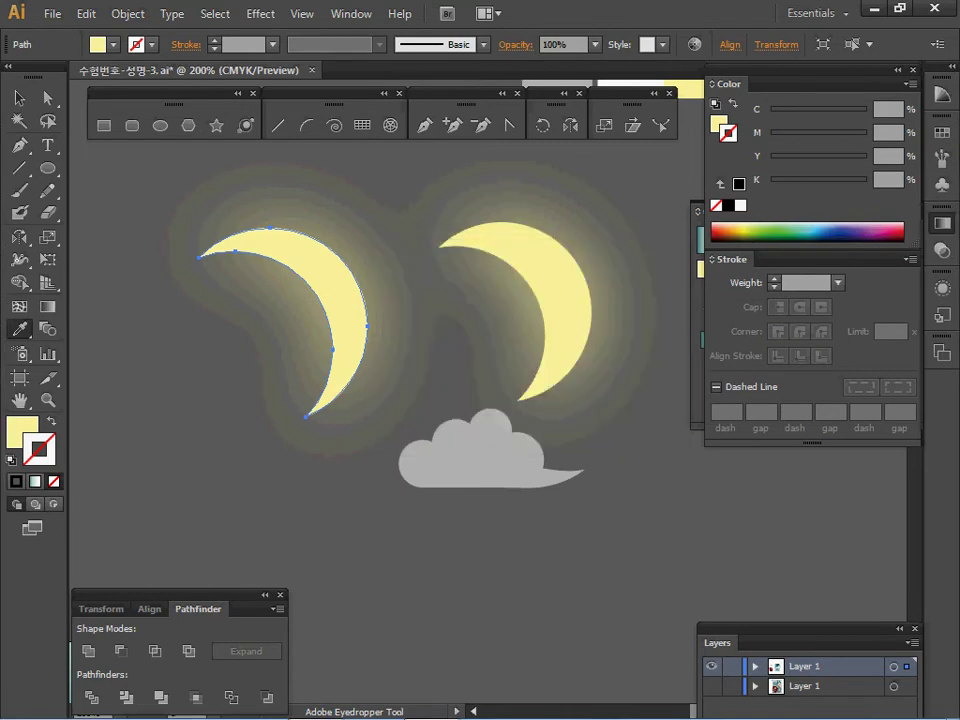
pyautogui.press('Delete')
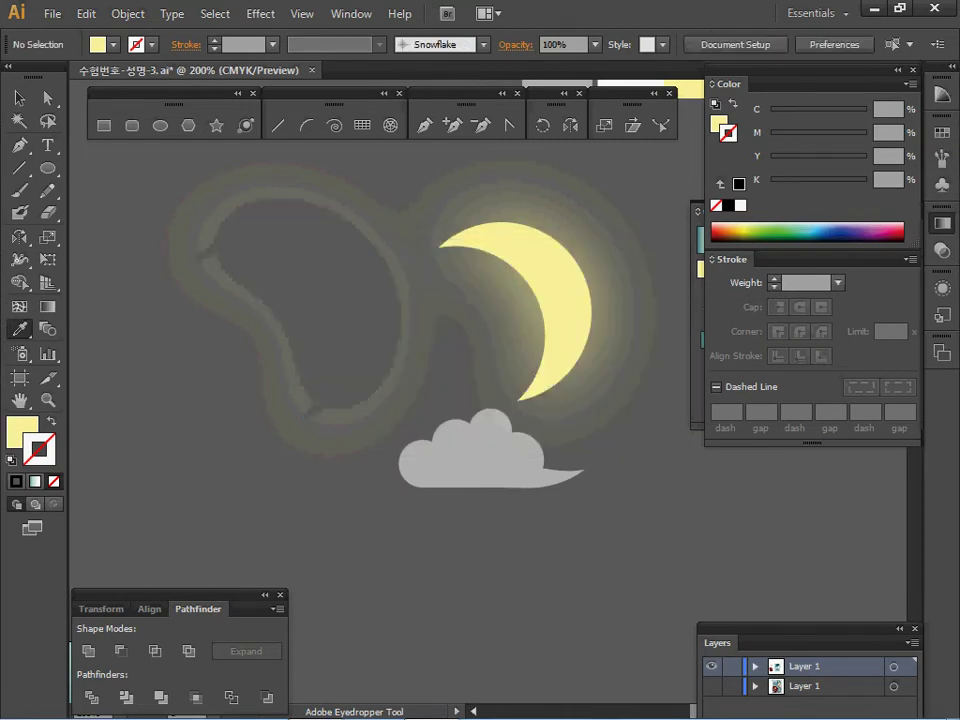
# Select the finished moon with the gray and white clouds, and show the reference layer in outline view
pyautogui.keyDown('ctrl'); pyautogui.keyDown('alt'); pyautogui.click(458, 450); pyautogui.keyUp('alt'); pyautogui.keyUp('ctrl')
pyautogui.keyDown('ctrl'); pyautogui.keyDown('alt'); pyautogui.click(458, 450); pyautogui.keyUp('alt'); pyautogui.keyUp('ctrl')
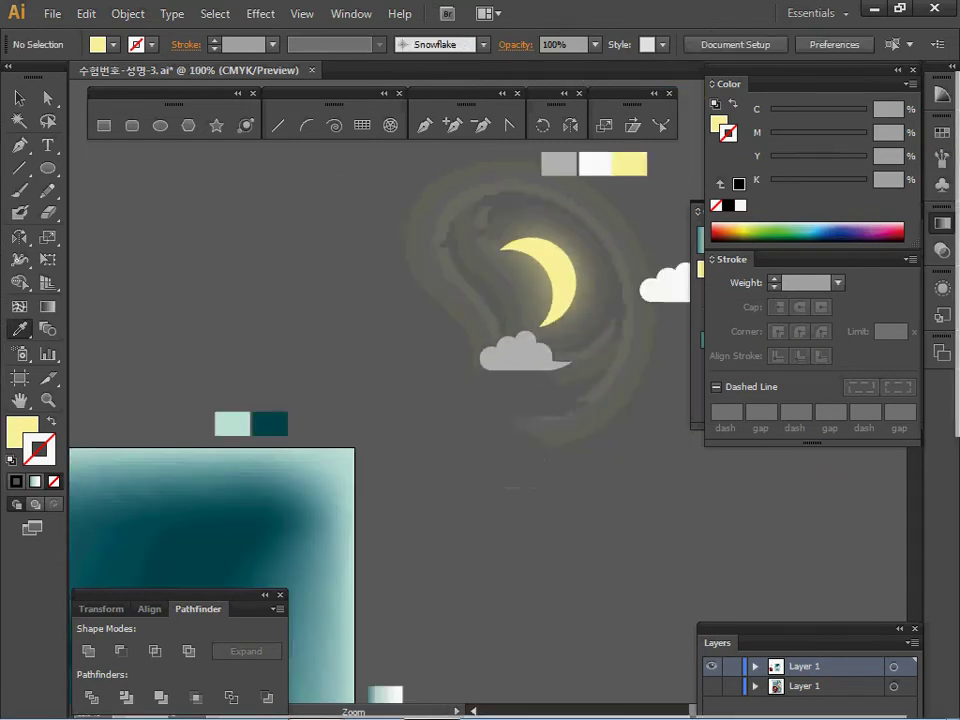
pyautogui.keyDown('ctrl'); pyautogui.keyDown('alt'); pyautogui.click(467, 389); pyautogui.keyUp('alt'); pyautogui.keyUp('ctrl')
pyautogui.keyDown('ctrl'); pyautogui.keyDown('alt'); pyautogui.click(467, 389); pyautogui.keyUp('alt'); pyautogui.keyUp('ctrl')
pyautogui.moveTo(467, 395); pyautogui.dragTo(447, 253)
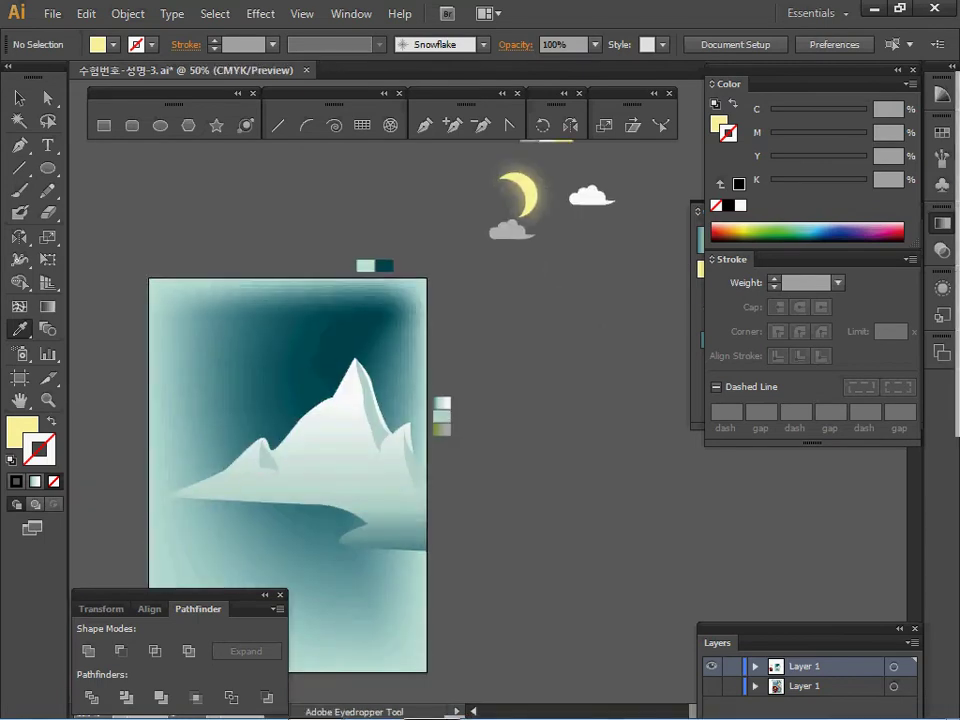
pyautogui.moveTo(476, 154); pyautogui.dragTo(616, 241)
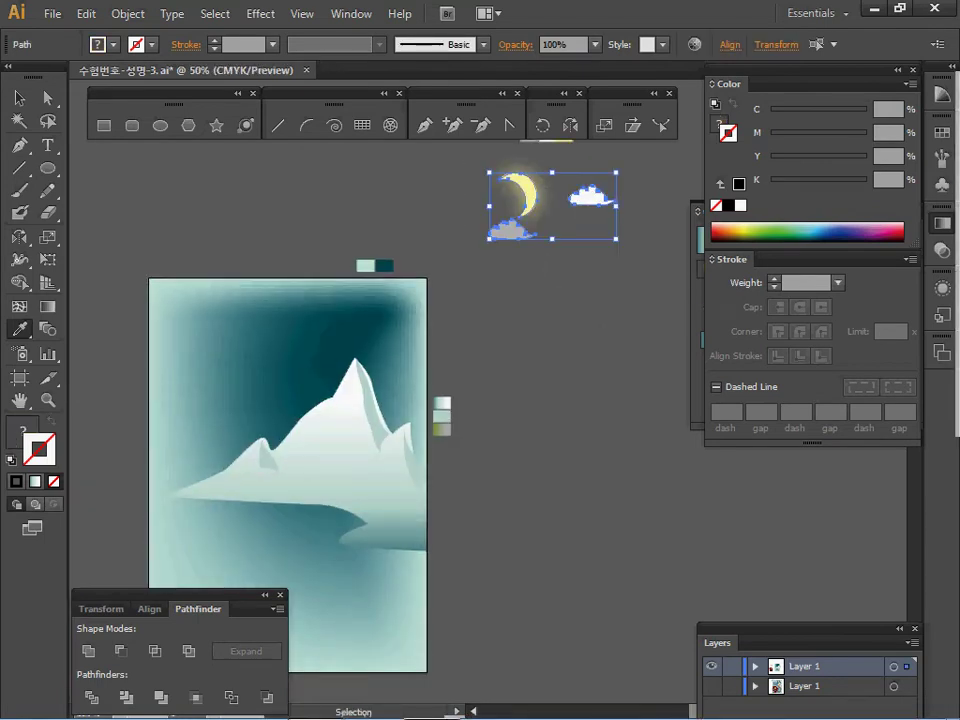
pyautogui.click(711, 686)
pyautogui.hotkey('ctrl', 'y')
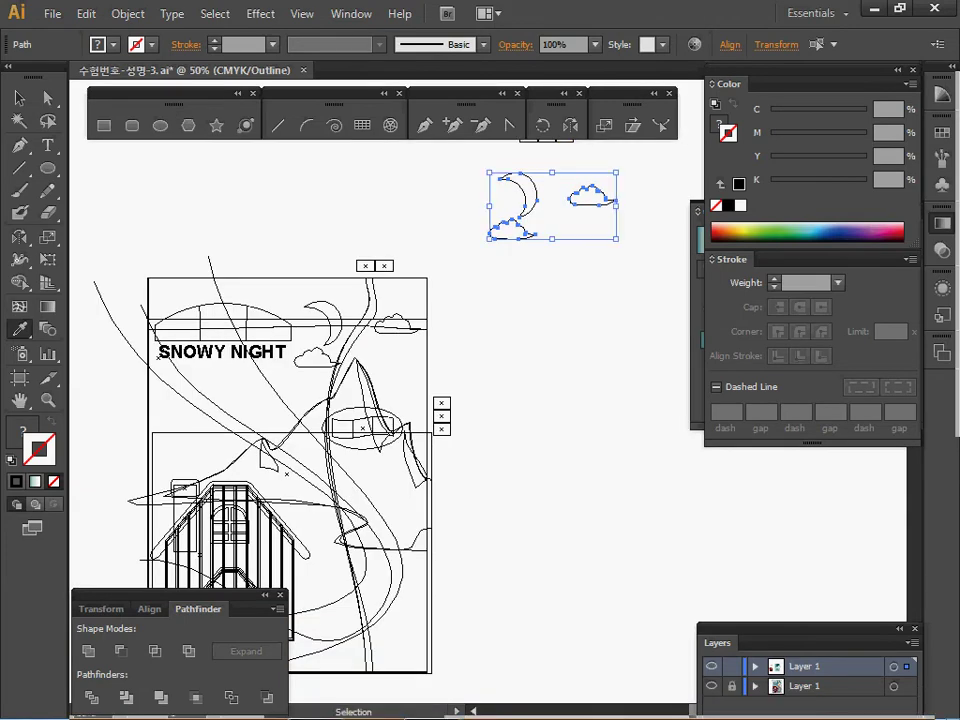
# Move the moon and both clouds onto the matching reference outlines in the poster's sky, and return to preview with only the working layer shown
pyautogui.moveTo(537, 201)
pyautogui.mouseDown()
pyautogui.moveTo(327, 338)
pyautogui.moveTo(341, 328)
pyautogui.mouseUp()
pyautogui.click(711, 666)
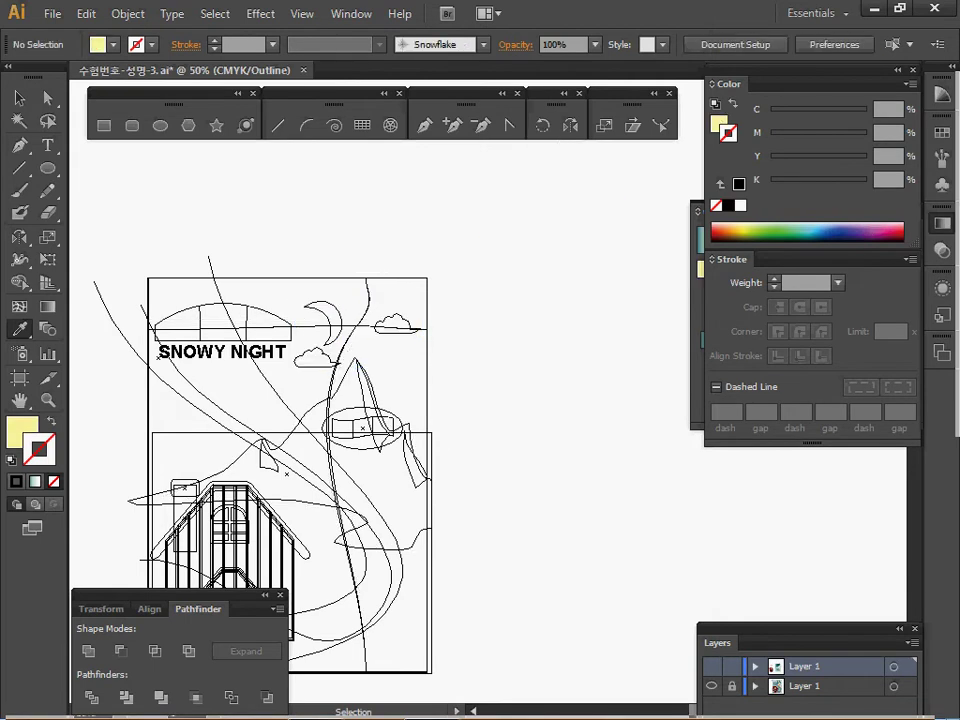
pyautogui.hotkey('ctrl', 'y')
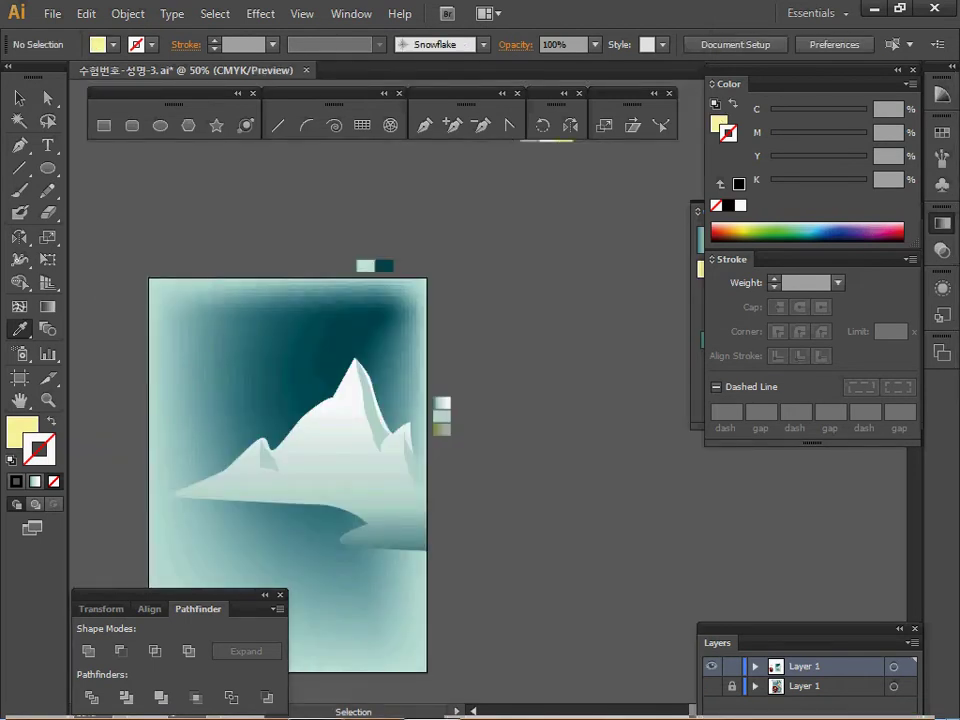
# Save the document and send the gradient-mesh background behind the moon, clouds and mountains
pyautogui.hotkey('ctrl', 's')
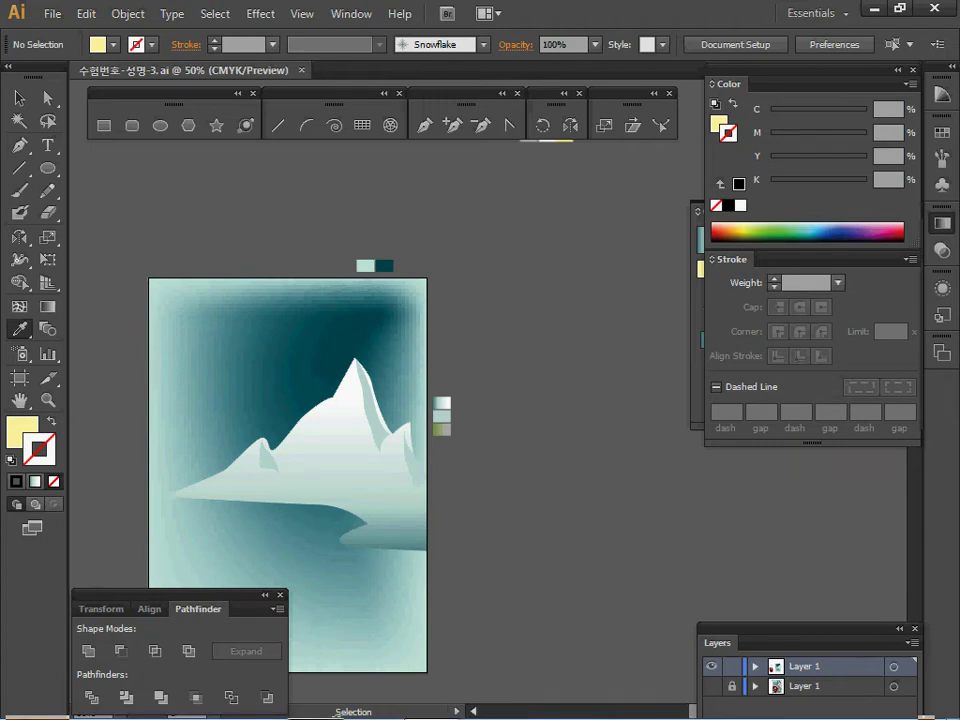
pyautogui.click(235, 312)
pyautogui.rightClick(235, 312)
pyautogui.moveTo(290, 420)
pyautogui.click(522, 482)
pyautogui.keyDown('ctrl'); pyautogui.click(524, 484); pyautogui.keyUp('ctrl')
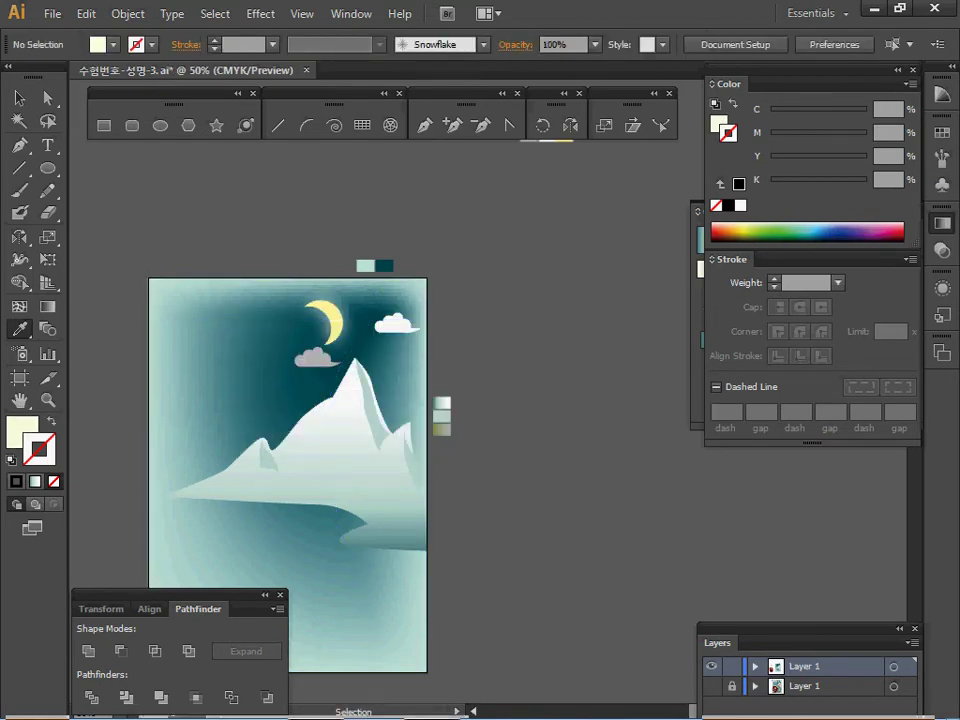
# Delete the two leftover colour swatches above the poster and save the document
pyautogui.scroll(1, 349, 355)
pyautogui.moveTo(339, 220); pyautogui.dragTo(400, 239)
pyautogui.press('Delete')
pyautogui.moveTo(378, 378); pyautogui.dragTo(438, 275)
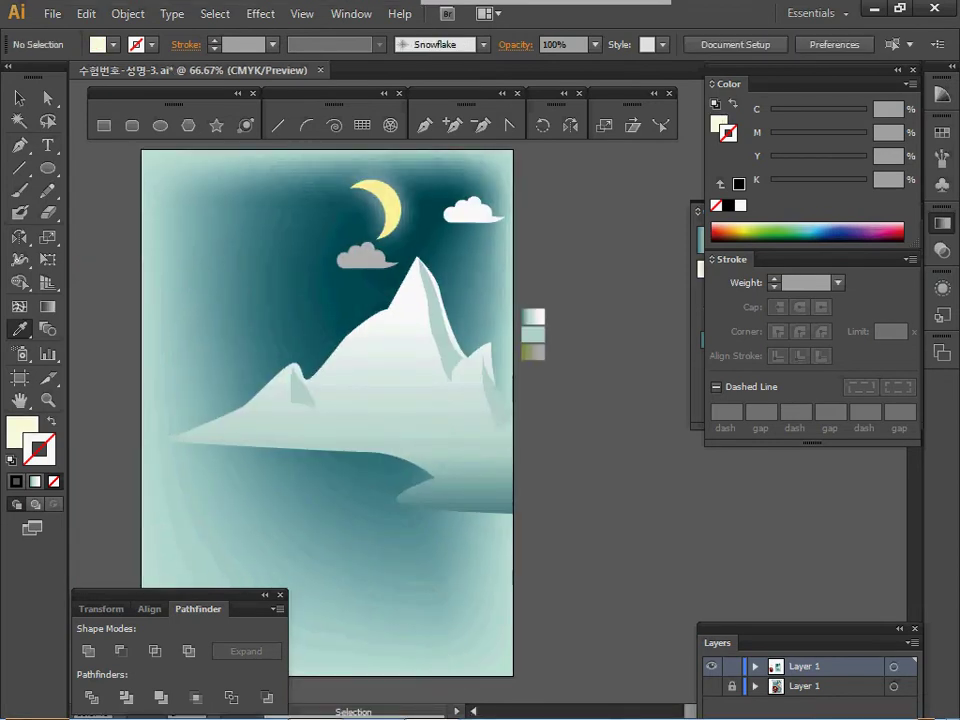
pyautogui.hotkey('ctrl', 's')
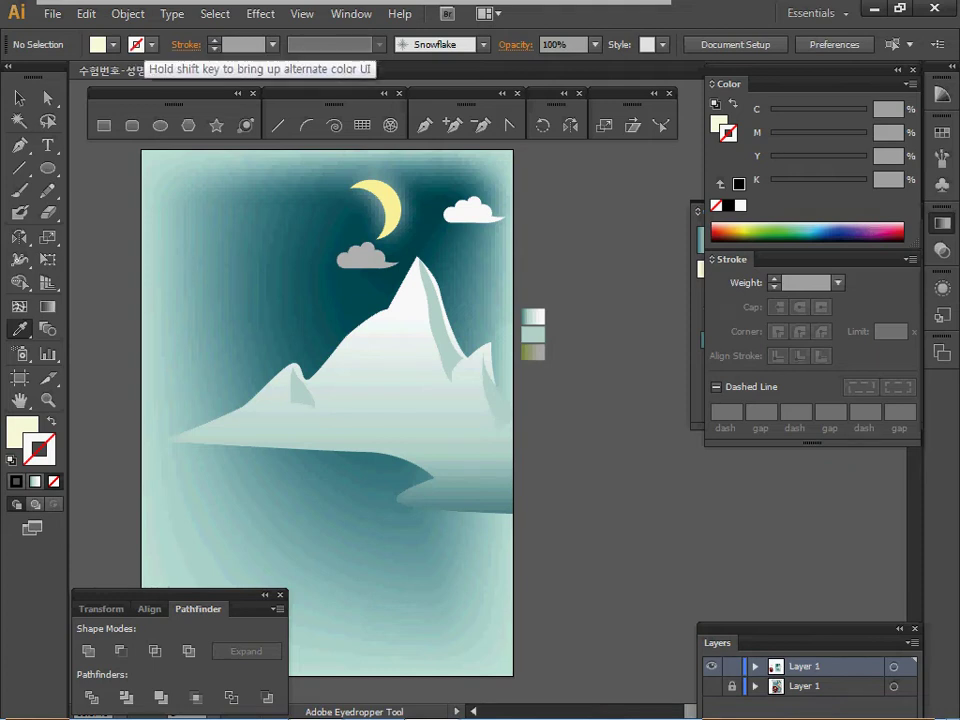
# Paste the light-blue and teal curved lines in front of the poster artwork and deselect them
pyautogui.hotkey('ctrl', 'f')
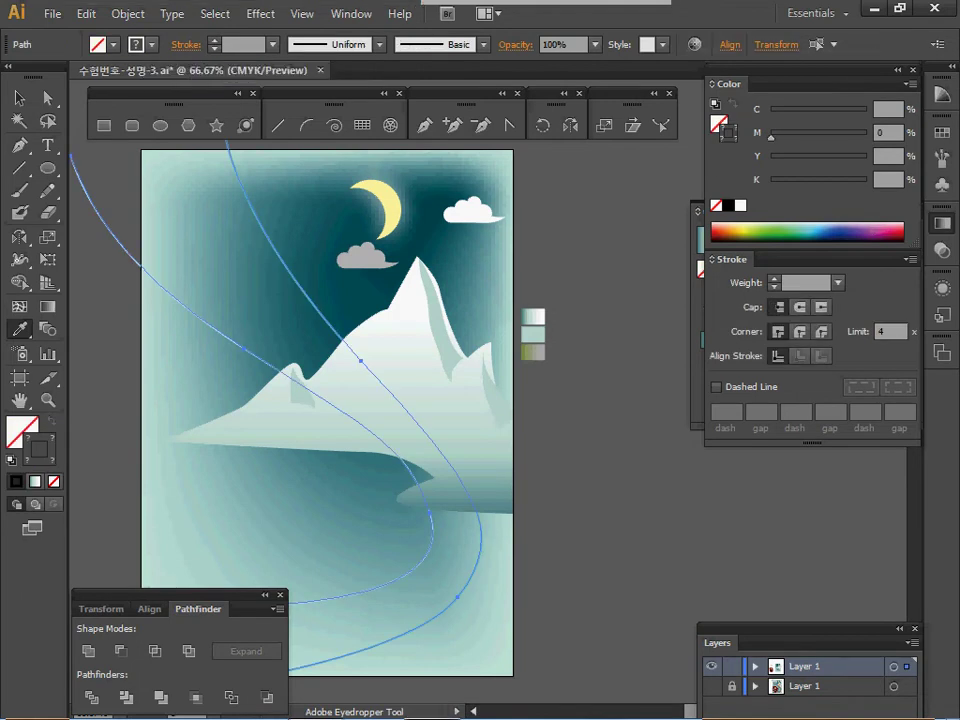
pyautogui.hotkey('ctrl', 'shift', 'a')
pyautogui.moveTo(400, 400); pyautogui.dragTo(437, 426)
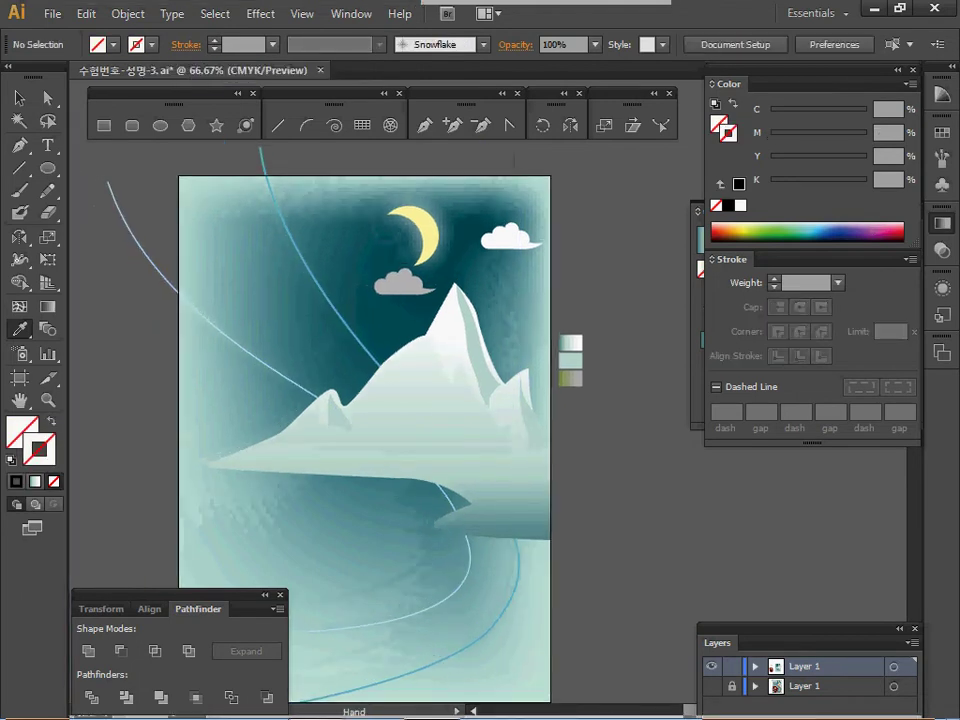
# Select the 2 pt light-blue curve and the 3 pt teal curve together and make a blend between them
pyautogui.keyDown('ctrl'); pyautogui.click(283, 375); pyautogui.keyUp('ctrl')
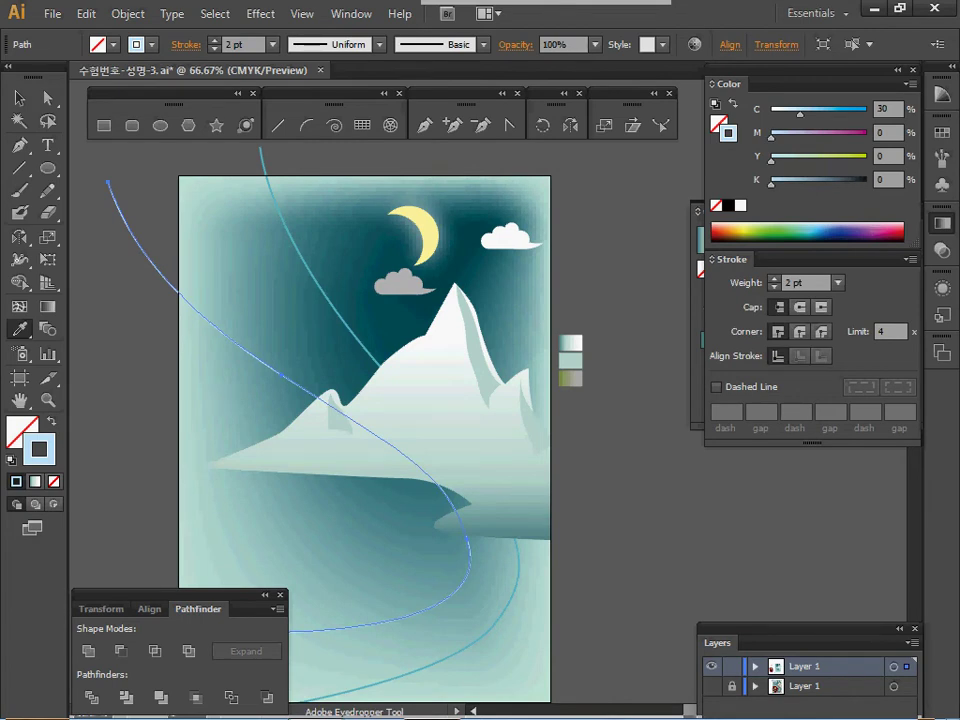
pyautogui.press('v')
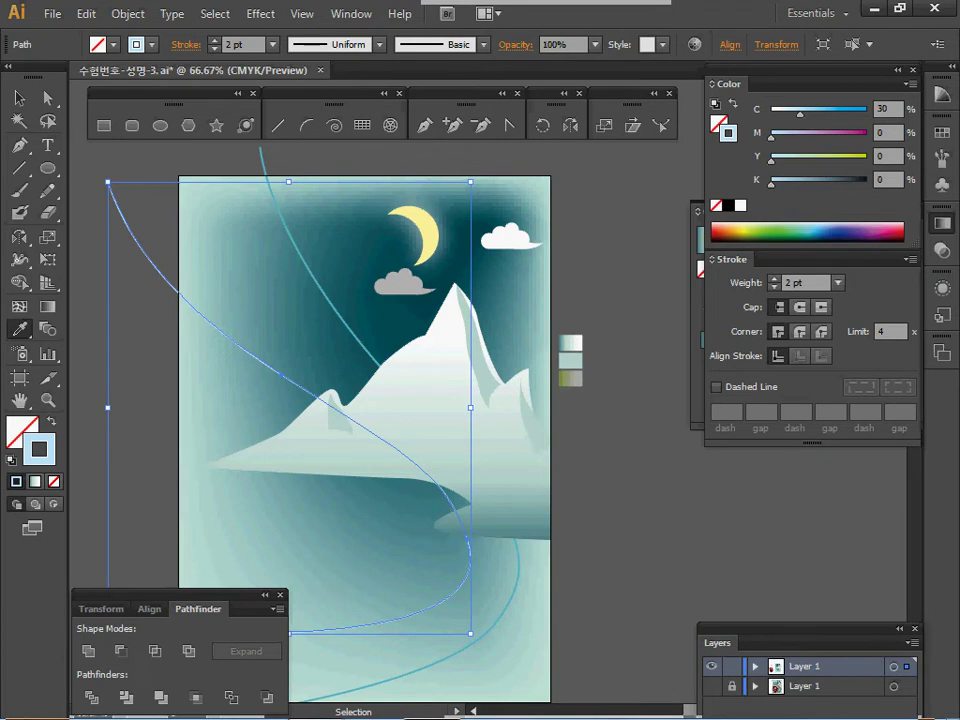
pyautogui.keyDown('ctrl'); pyautogui.click(263, 160); pyautogui.keyUp('ctrl')
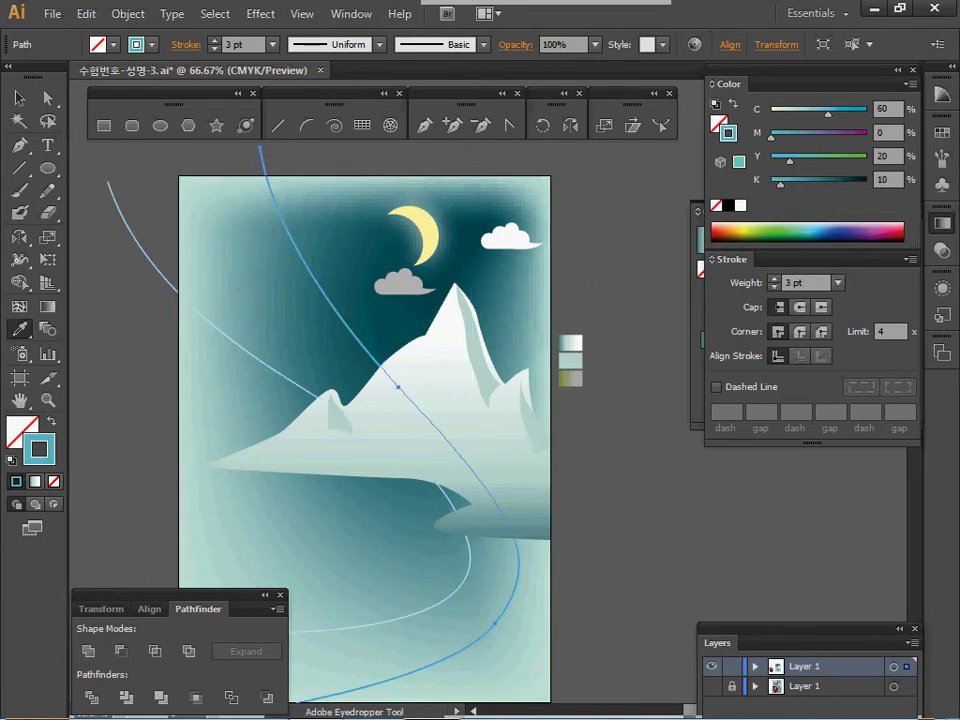
pyautogui.keyDown('ctrl'); pyautogui.keyDown('shift'); pyautogui.click(140, 236); pyautogui.keyUp('shift'); pyautogui.keyUp('ctrl')
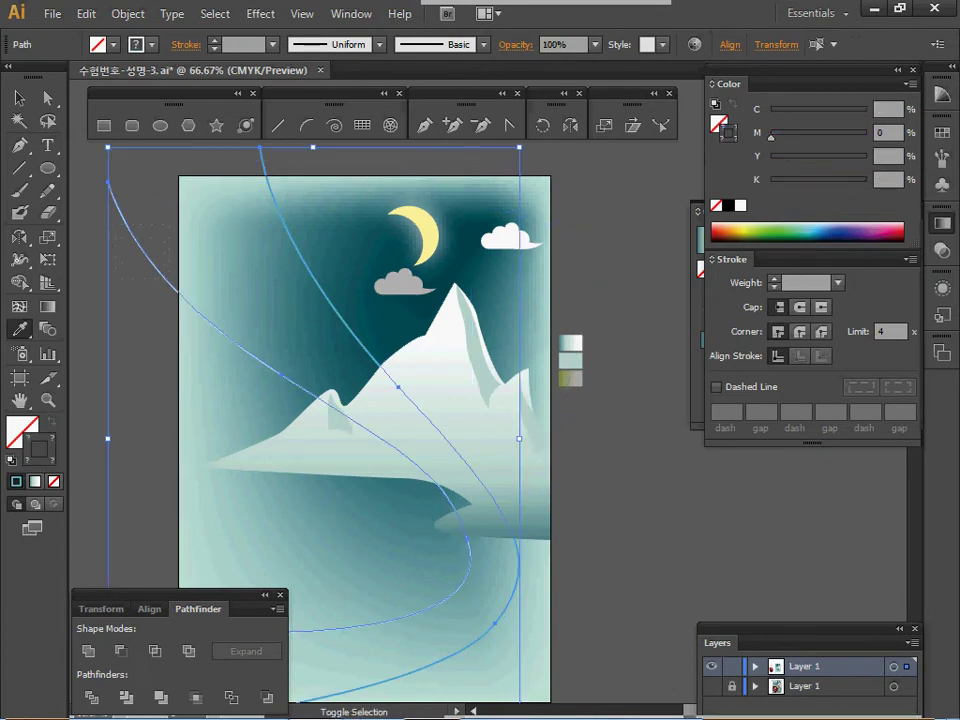
pyautogui.click(127, 14)
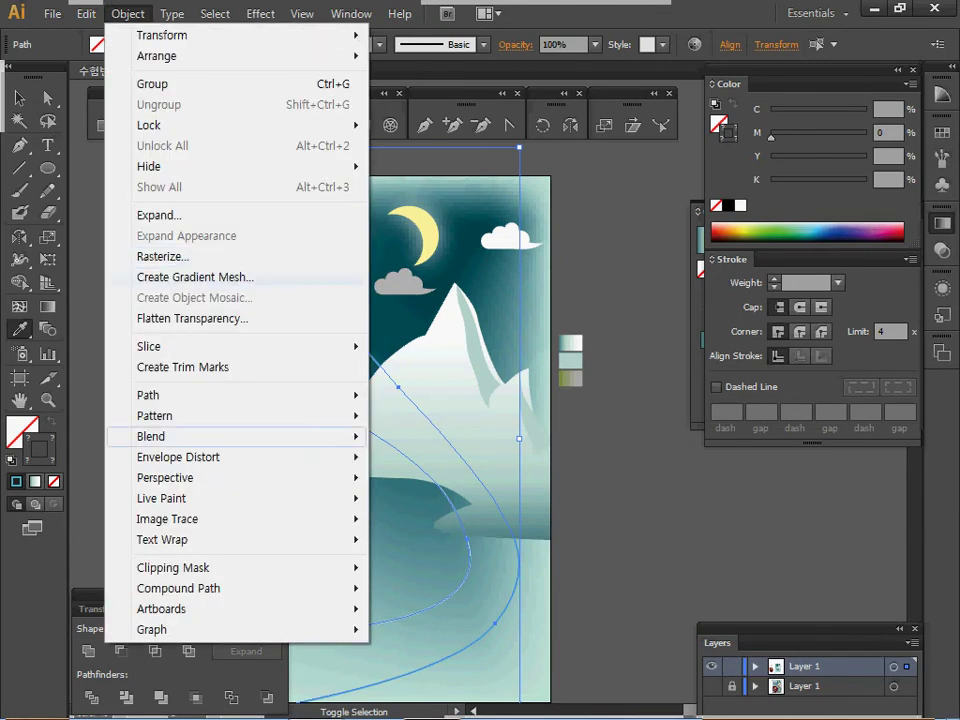
pyautogui.moveTo(250, 436)
pyautogui.click(410, 436)
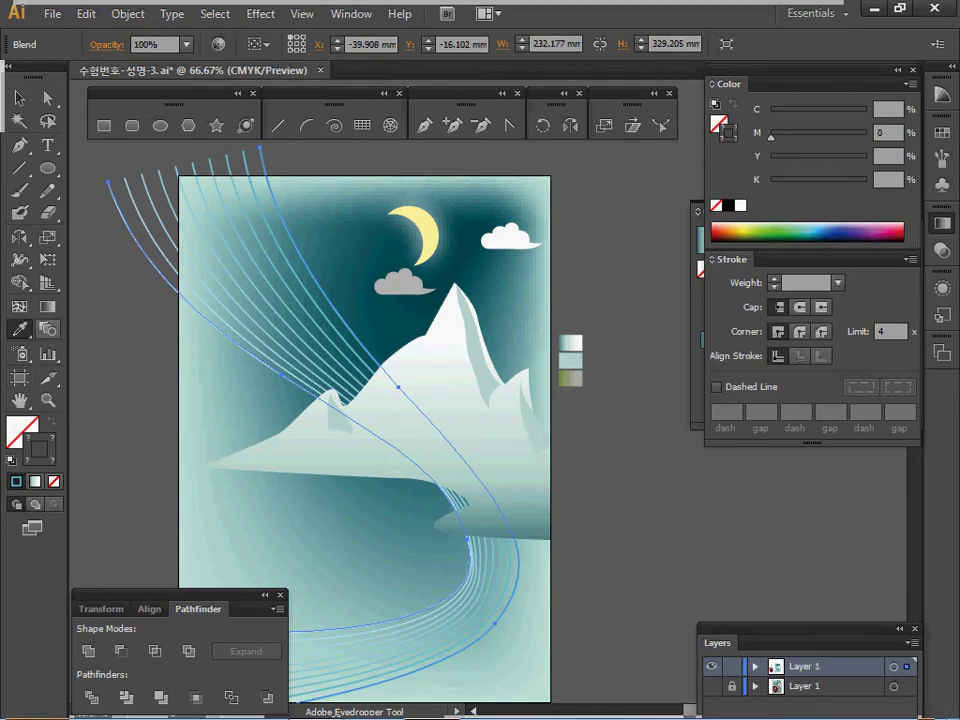
# Set the curve blend's spacing to Specified Steps with 15 steps, and save the document
pyautogui.doubleClick(46, 331)
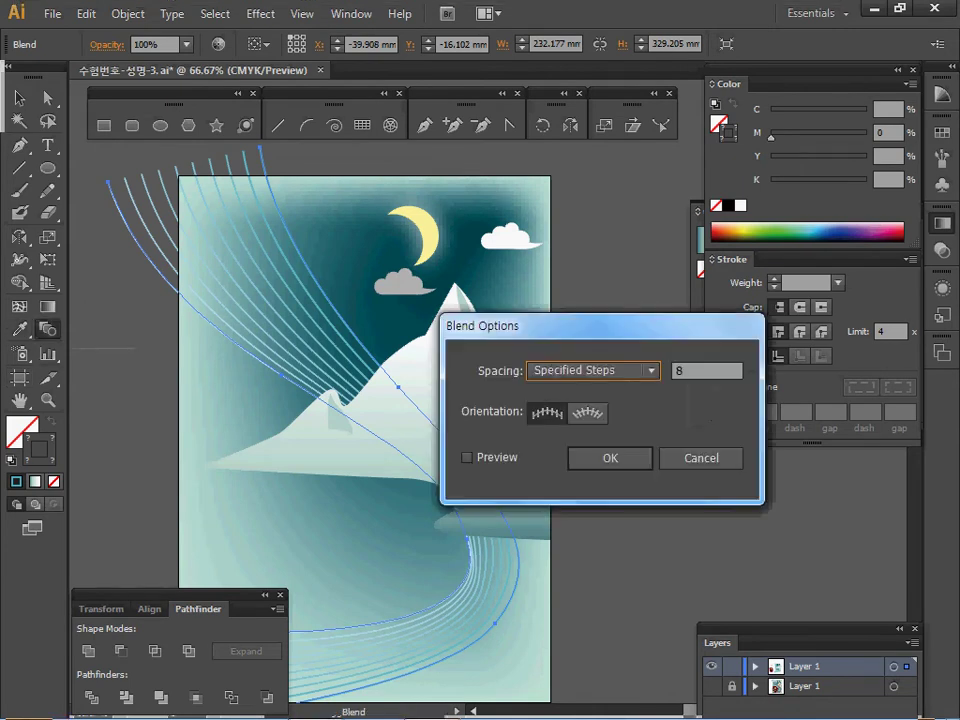
pyautogui.click(411, 376)
pyautogui.click(540, 289)
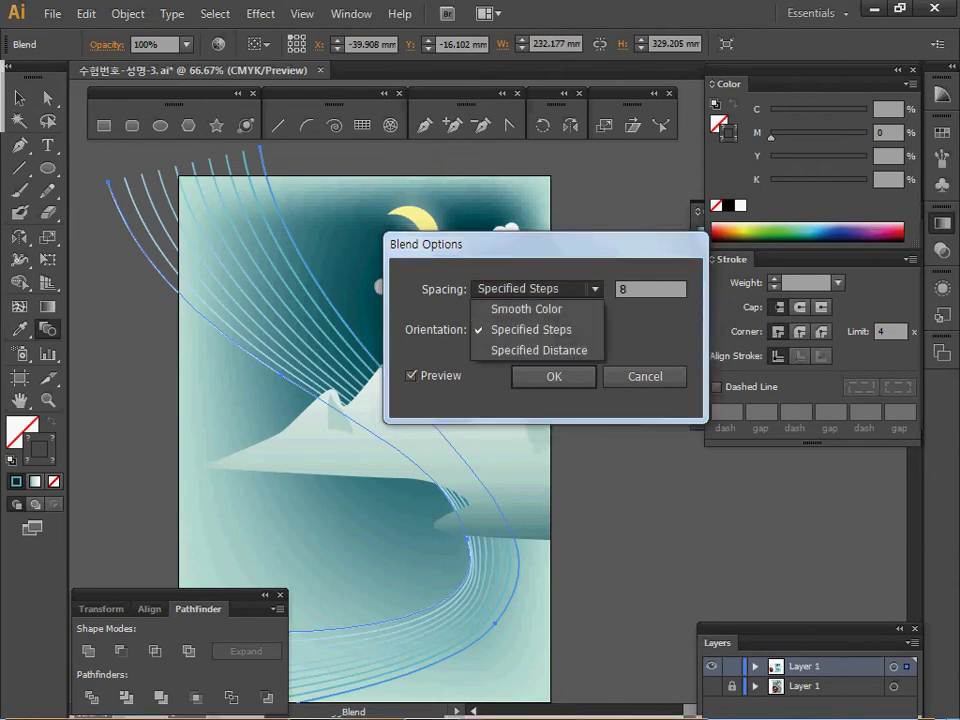
pyautogui.click(531, 330)
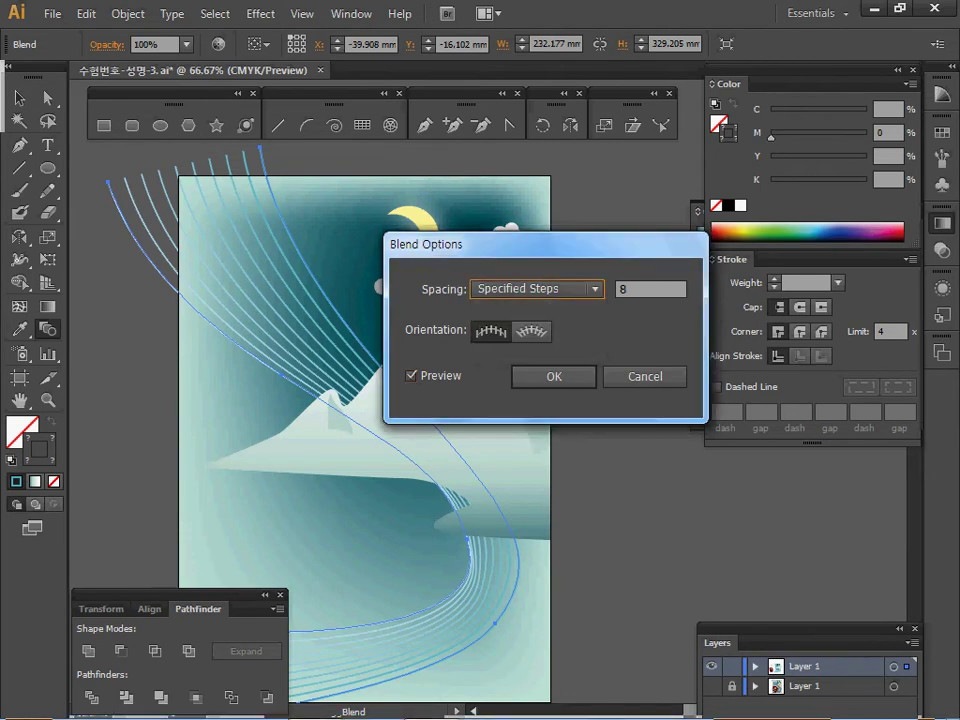
pyautogui.press('Tab')
pyautogui.write('15')
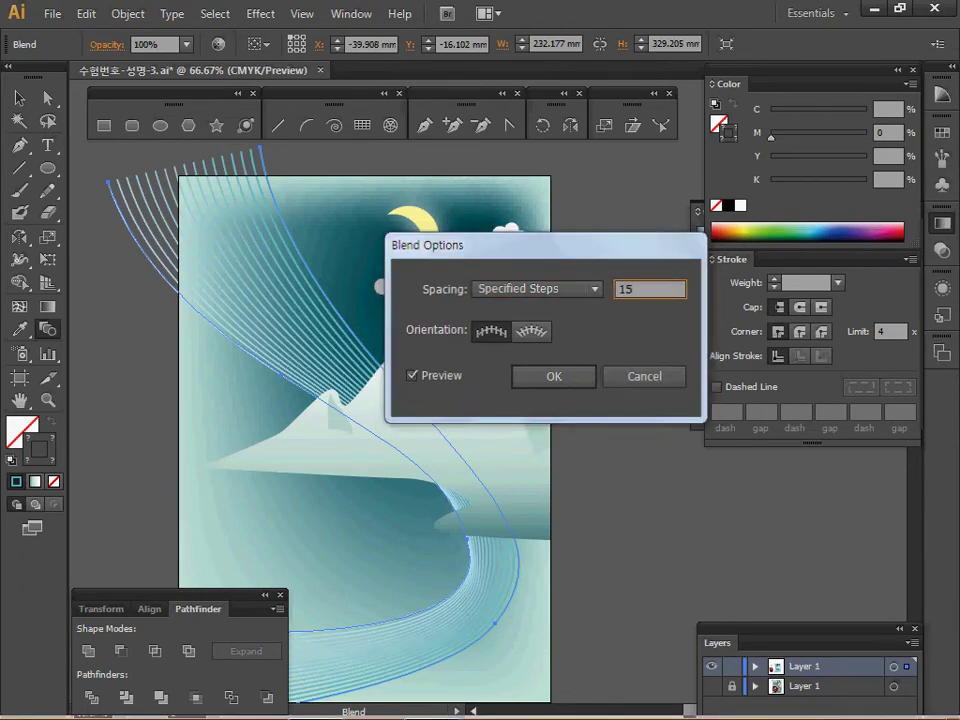
pyautogui.press('Return')
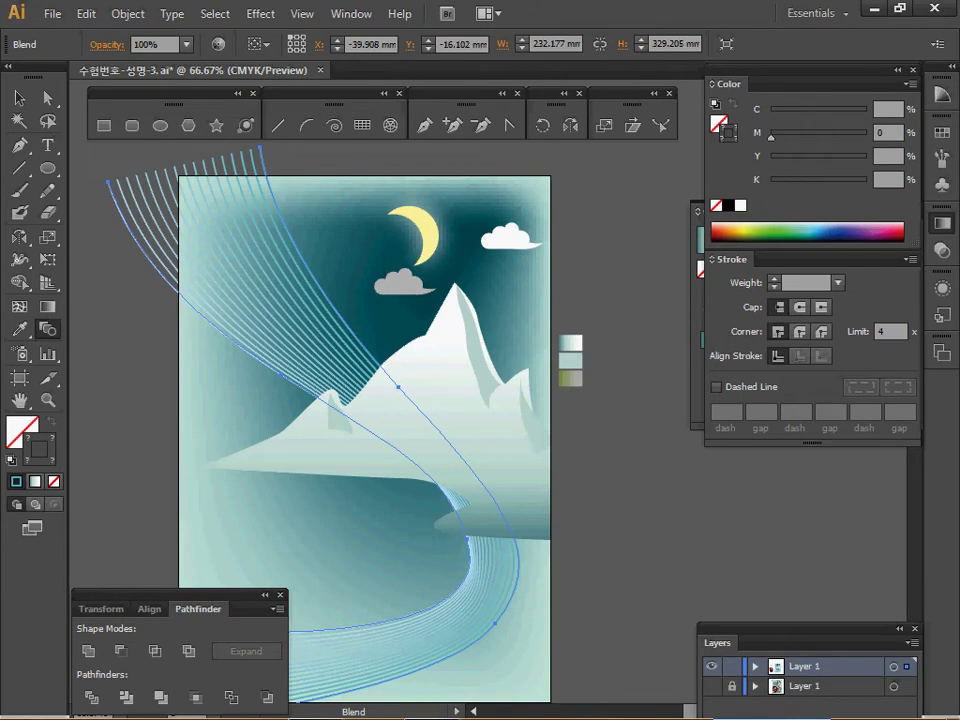
pyautogui.hotkey('ctrl', 's')
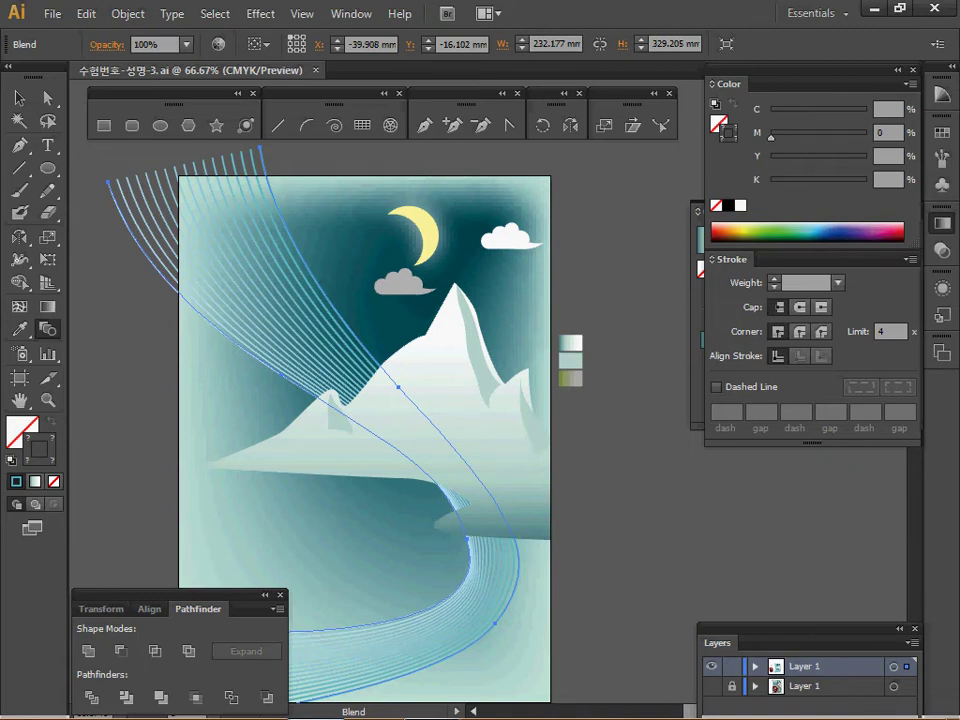
# Go to the red house reference and pick up the dark brown of its palette's top swatch as the current colour
pyautogui.moveTo(220, 440); pyautogui.dragTo(662, 288)
pyautogui.moveTo(432, 446); pyautogui.dragTo(652, 405)
pyautogui.keyDown('ctrl'); pyautogui.click(525, 388); pyautogui.keyUp('ctrl')
pyautogui.keyDown('ctrl'); pyautogui.keyDown('alt'); pyautogui.click(590, 405); pyautogui.keyUp('alt'); pyautogui.keyUp('ctrl')
pyautogui.keyDown('ctrl'); pyautogui.click(390, 220); pyautogui.keyUp('ctrl')
pyautogui.keyDown('ctrl'); pyautogui.click(355, 243); pyautogui.keyUp('ctrl')
pyautogui.keyDown('ctrl'); pyautogui.click(390, 220); pyautogui.keyUp('ctrl')
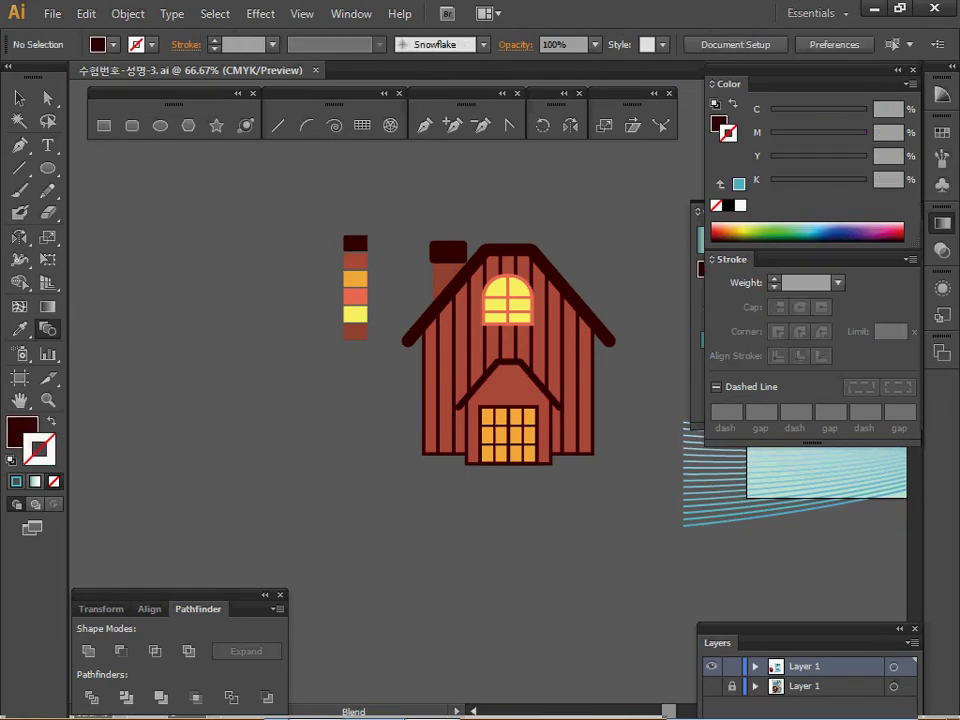
pyautogui.press('x')
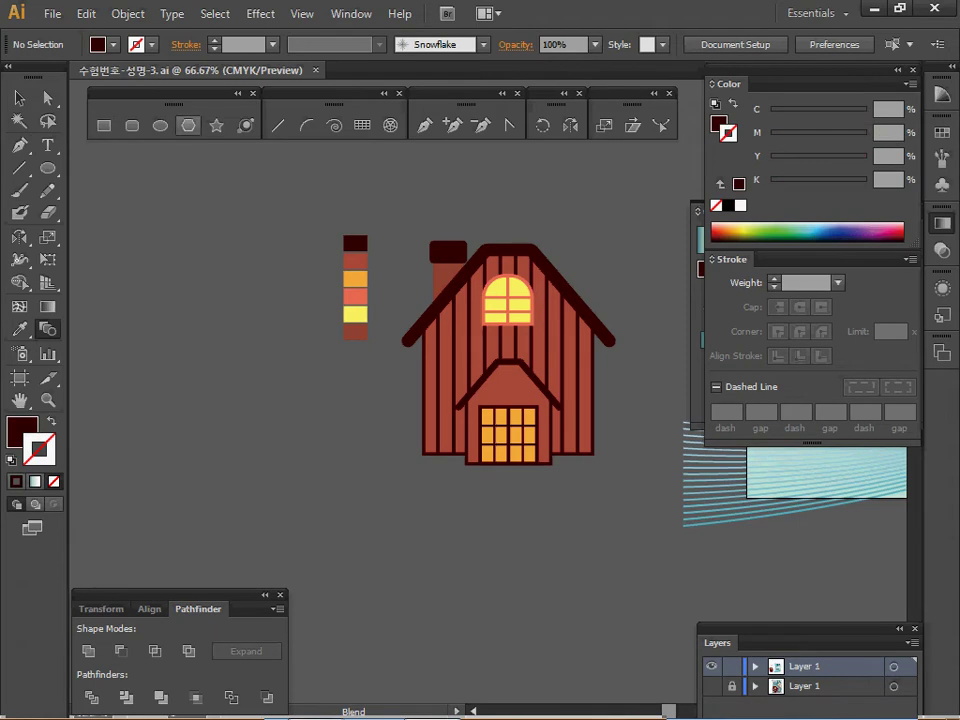
# Draw a hexagon about as wide as the house roof beside the palette, with no fill and the dark brown as stroke colour
pyautogui.click(188, 125)
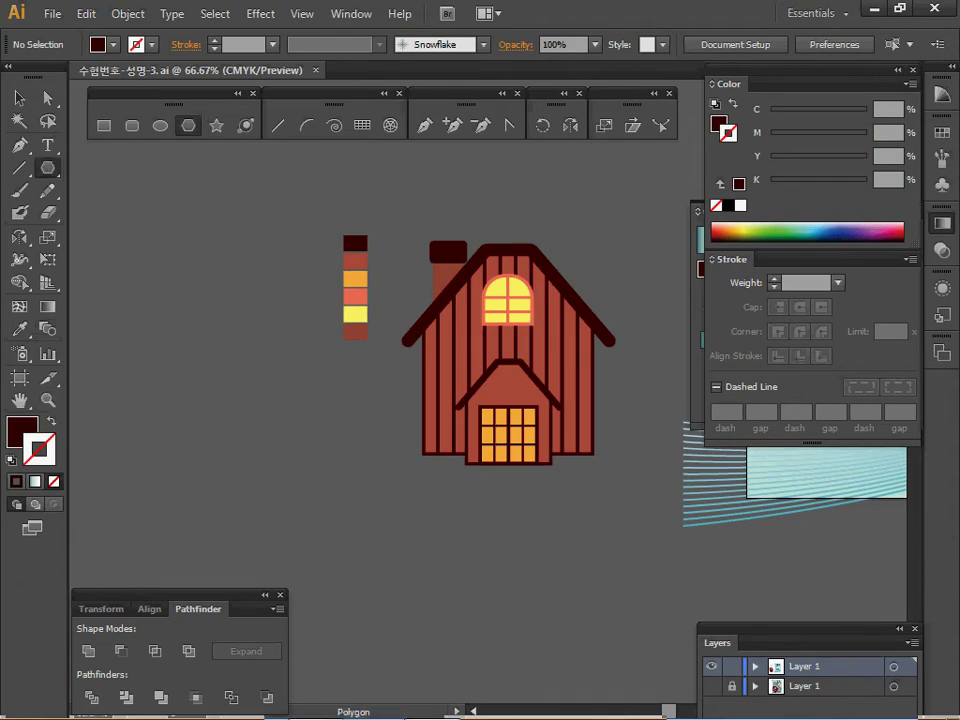
pyautogui.hotkey('shift', 'x')
pyautogui.press('space')
pyautogui.moveTo(508, 360)
pyautogui.mouseDown()
pyautogui.moveTo(577, 371)
pyautogui.moveTo(564, 379)
pyautogui.mouseUp()
pyautogui.moveTo(200, 306); pyautogui.dragTo(300, 306)
pyautogui.hotkey('ctrl', 'z')
pyautogui.moveTo(208, 315); pyautogui.dragTo(346, 344)
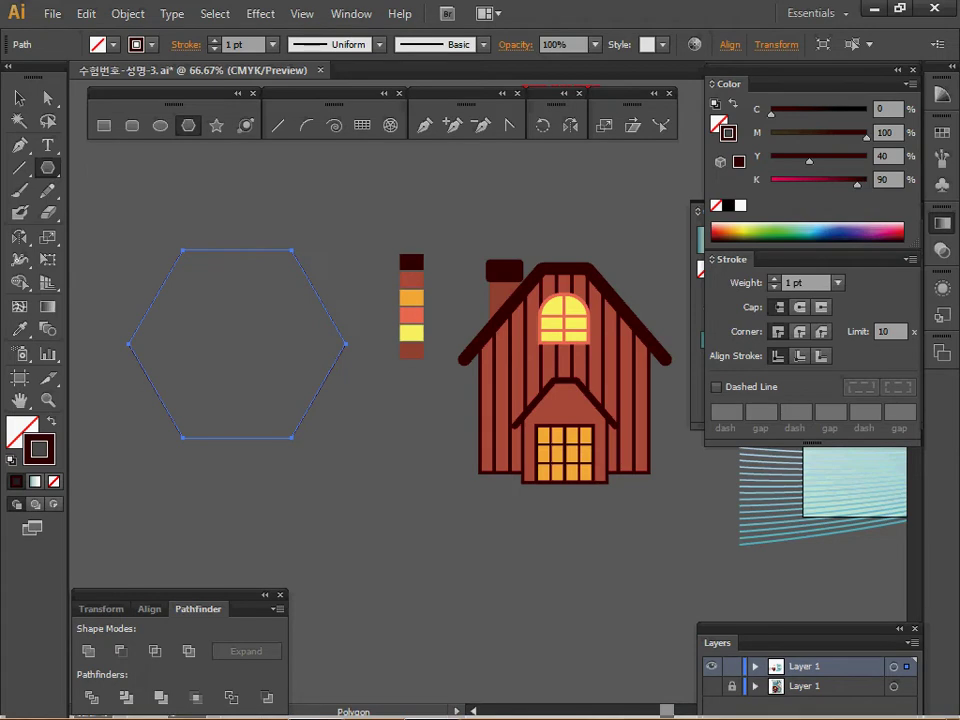
# Give the hexagon a 20 pt stroke with round caps and bevelled corners
pyautogui.click(838, 283)
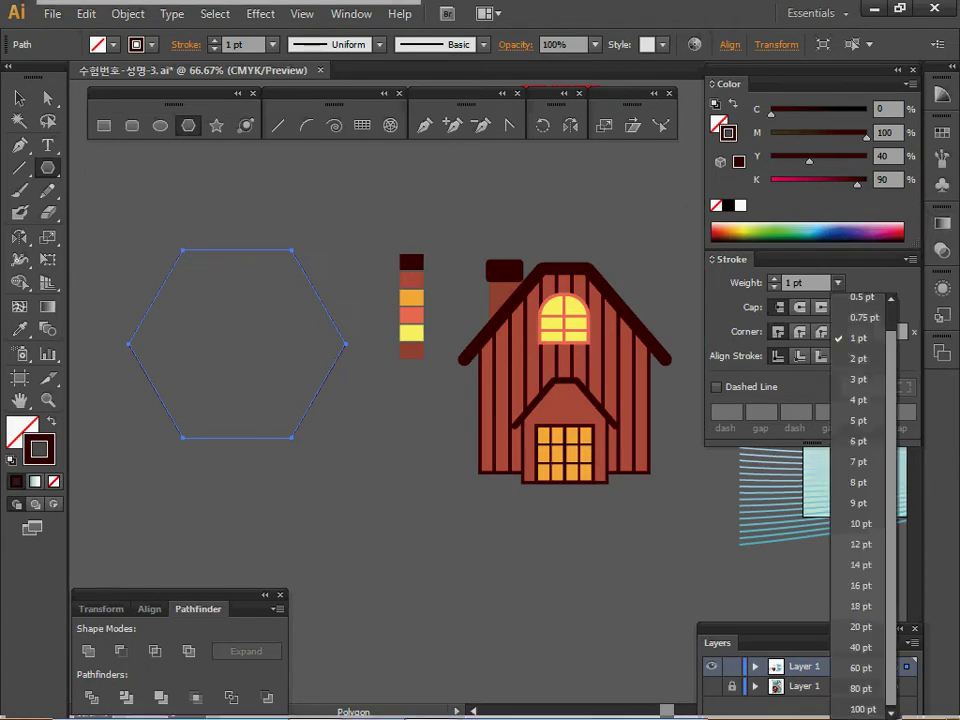
pyautogui.click(858, 627)
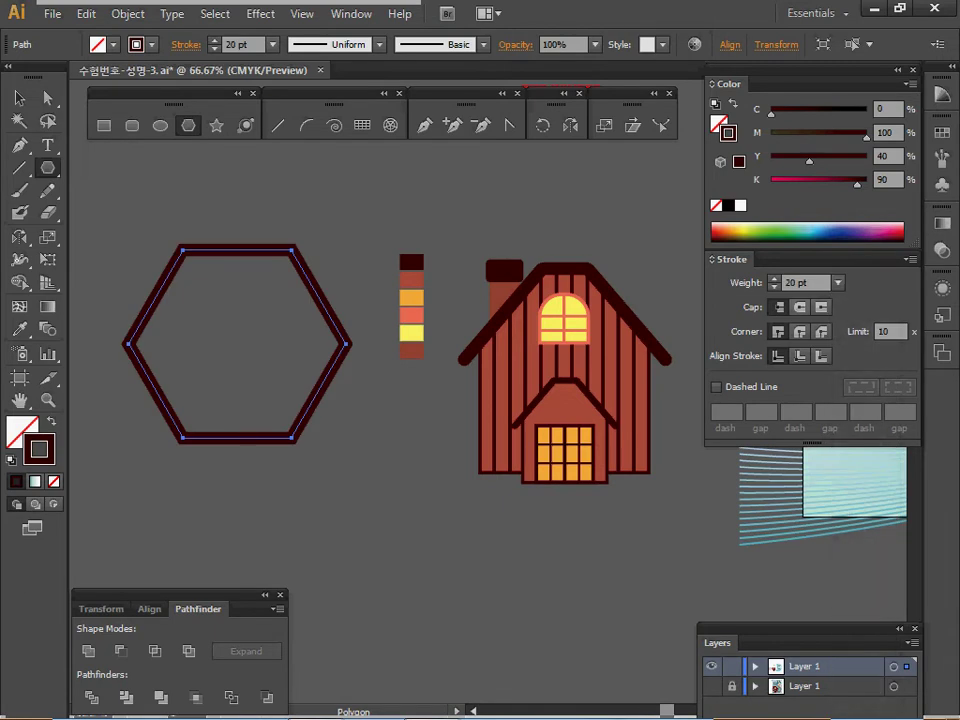
pyautogui.click(821, 331)
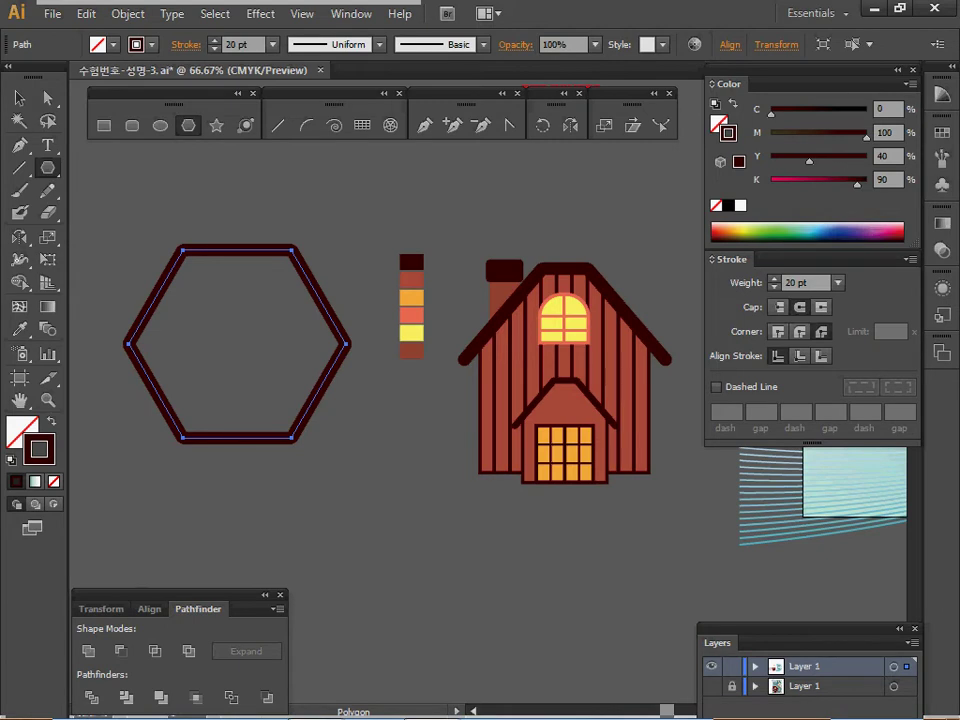
# Delete the hexagon's two lower corner points to leave an open roof outline
pyautogui.press('a')
pyautogui.moveTo(146, 407); pyautogui.dragTo(318, 462)
pyautogui.press('Delete')
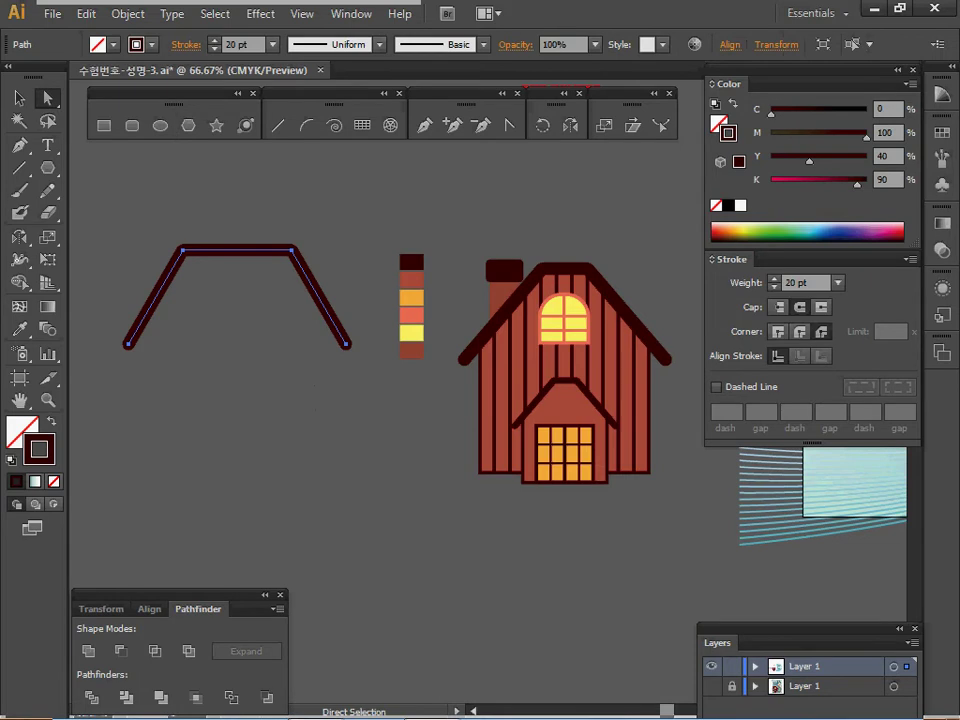
# Select the roof outline's two upper anchor points and scale them uniformly to 45%
pyautogui.moveTo(163, 210); pyautogui.dragTo(318, 258)
pyautogui.press('s')
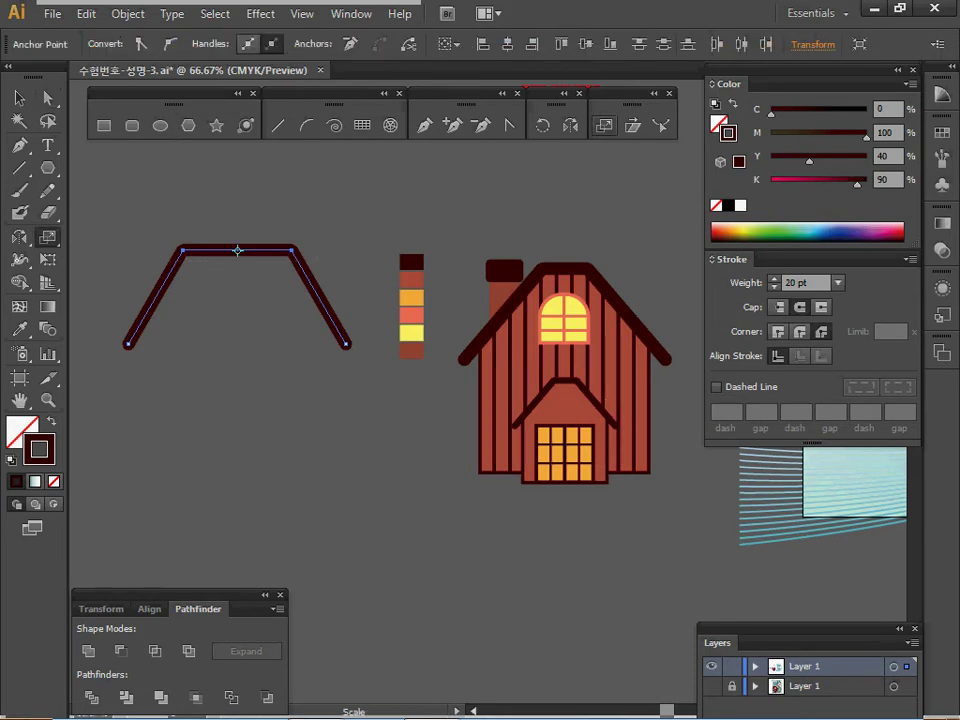
pyautogui.press('Return')
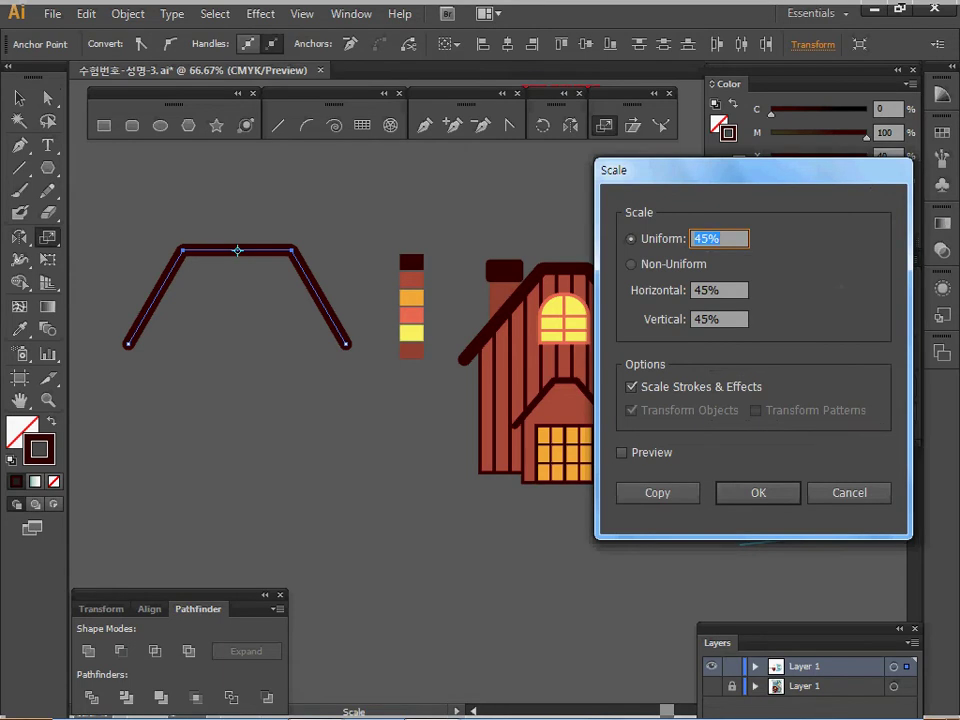
pyautogui.press('Return')
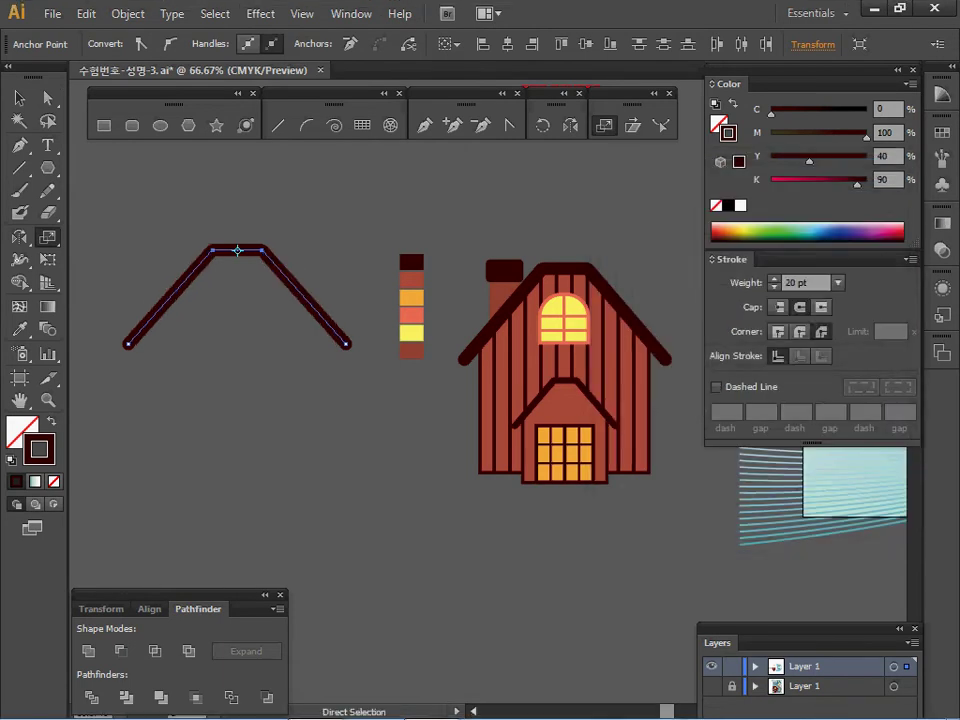
# Nudge the roof outline's two upper anchor points slightly upward and deselect the path
pyautogui.press('Up')
pyautogui.press('Up')
pyautogui.press('Up')
pyautogui.press('Up')
pyautogui.press('Up')
pyautogui.press('Up')
pyautogui.press('Up')
pyautogui.press('Up')
pyautogui.press('Up')
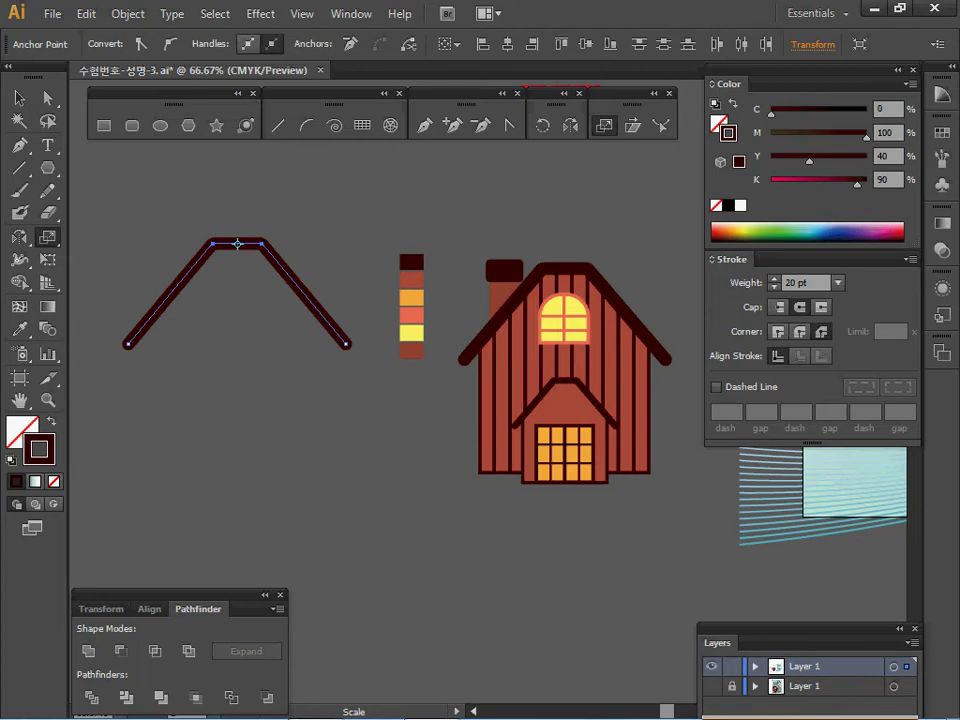
pyautogui.click(306, 176)
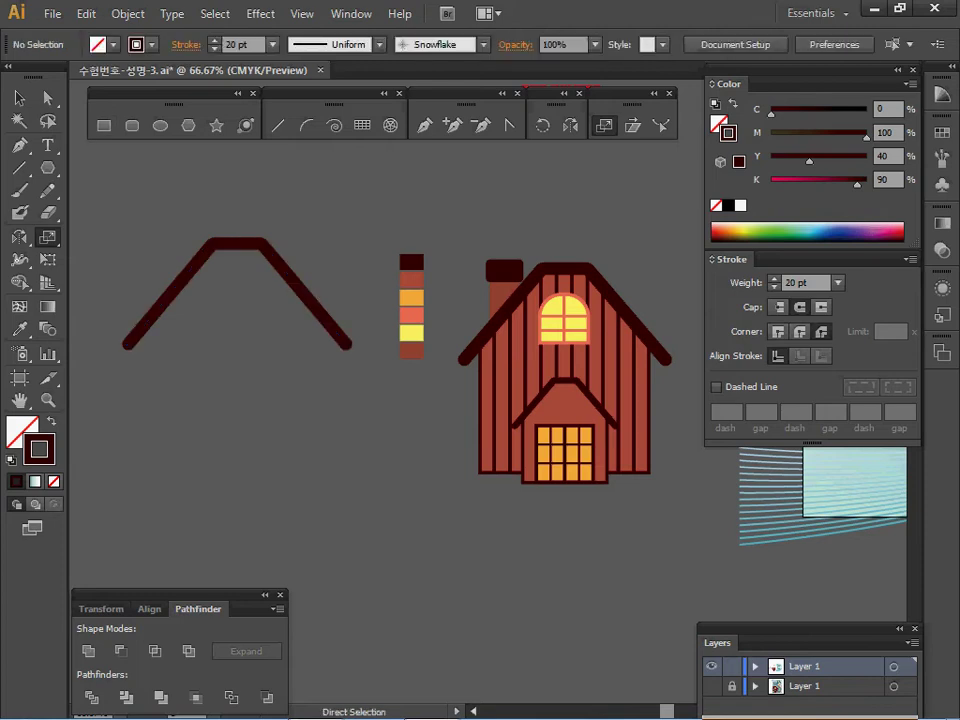
# Reset to the default white fill and black stroke, and draw a tall rectangle over the roof outline as the house wall
pyautogui.press('d')
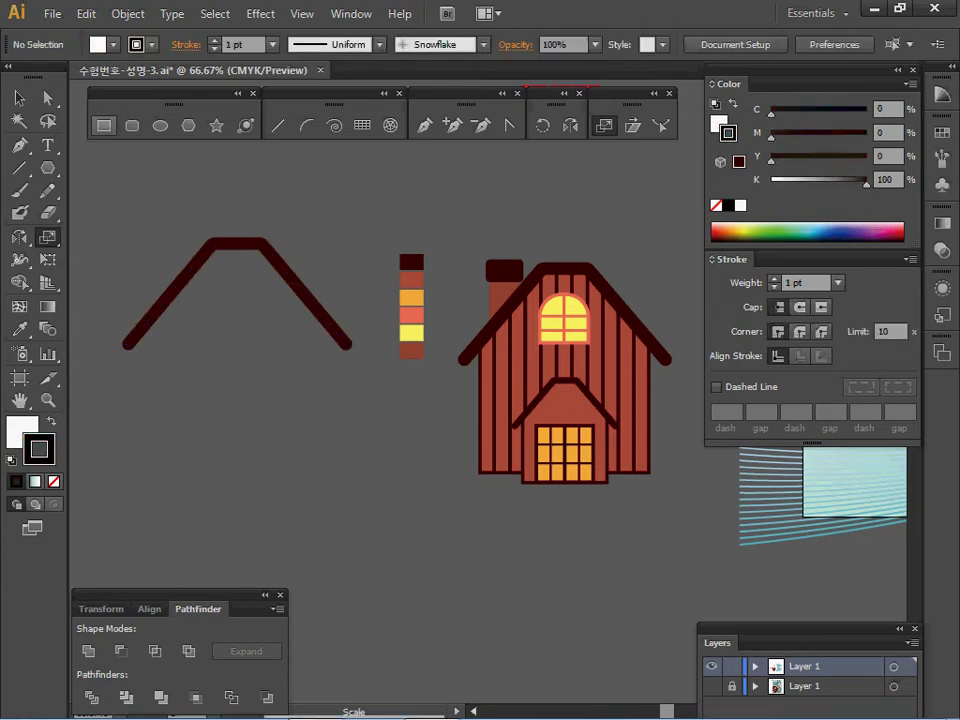
pyautogui.click(103, 125)
pyautogui.moveTo(149, 238); pyautogui.dragTo(333, 474)
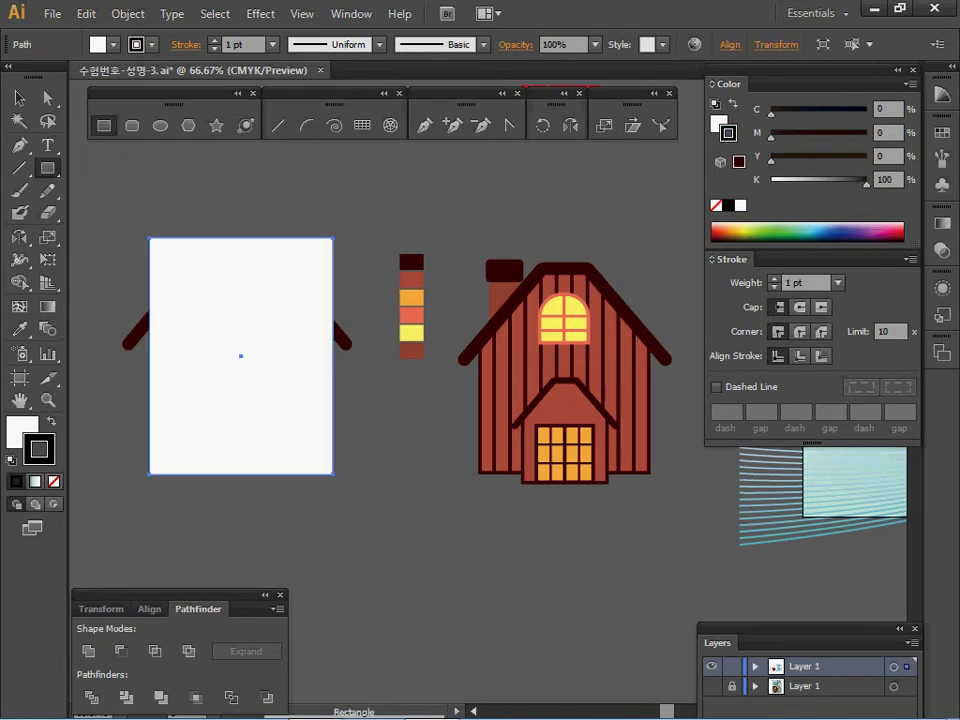
# Select the wall rectangle and roof outline, align their horizontal centres and deselect them
pyautogui.click(19, 98)
pyautogui.moveTo(160, 190); pyautogui.dragTo(262, 300)
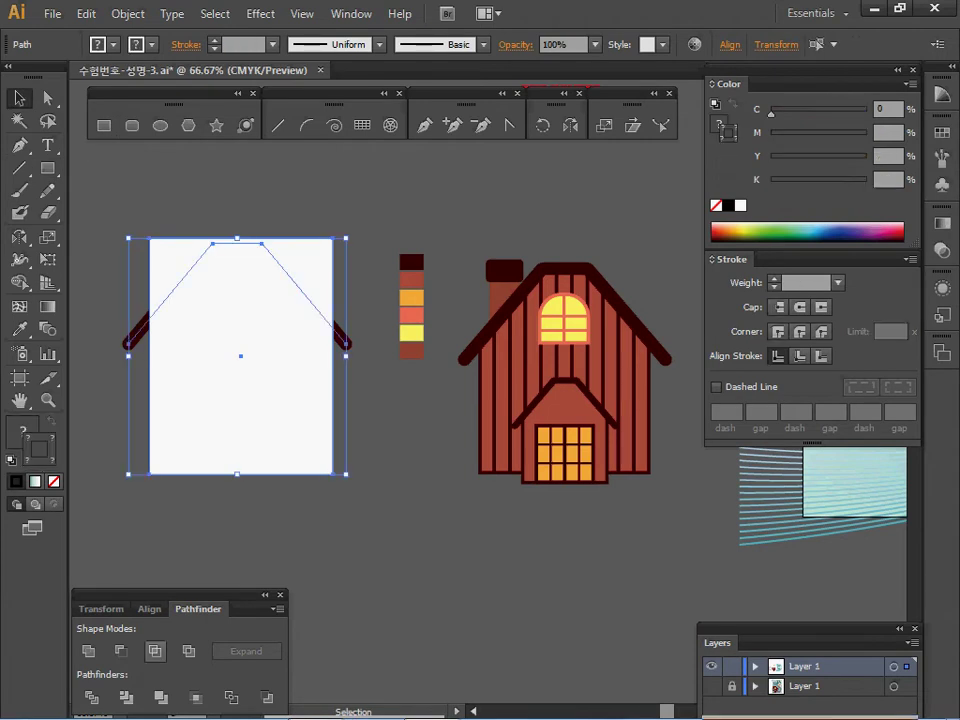
pyautogui.click(149, 609)
pyautogui.click(122, 651)
pyautogui.click(110, 192)
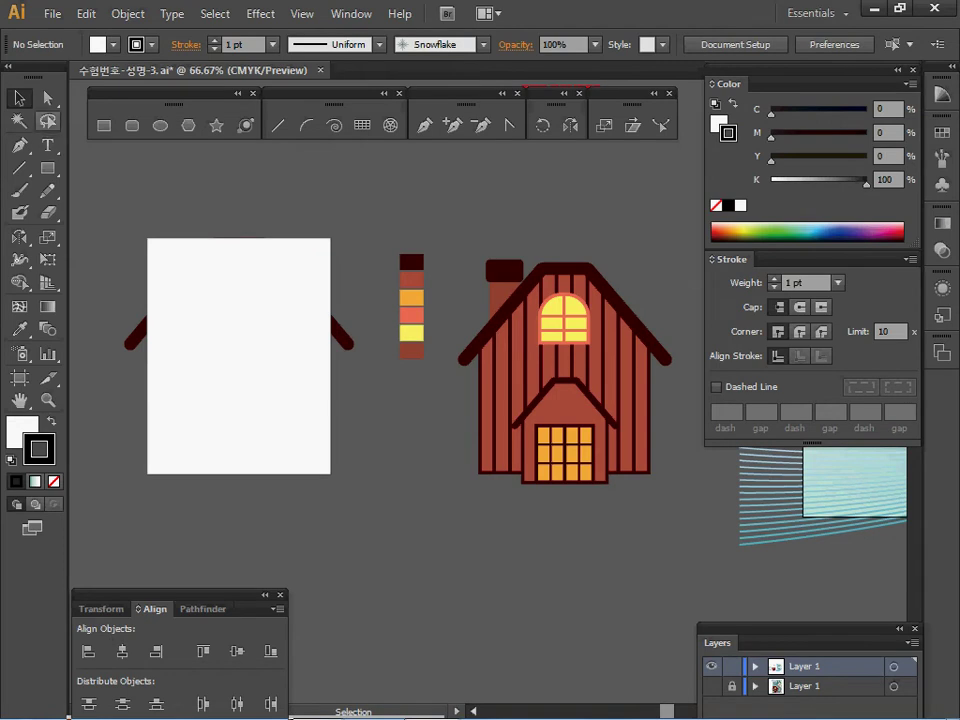
# Draw a vertical line just inside the wall rectangle's left edge, extending past its top and bottom
pyautogui.press('\\')
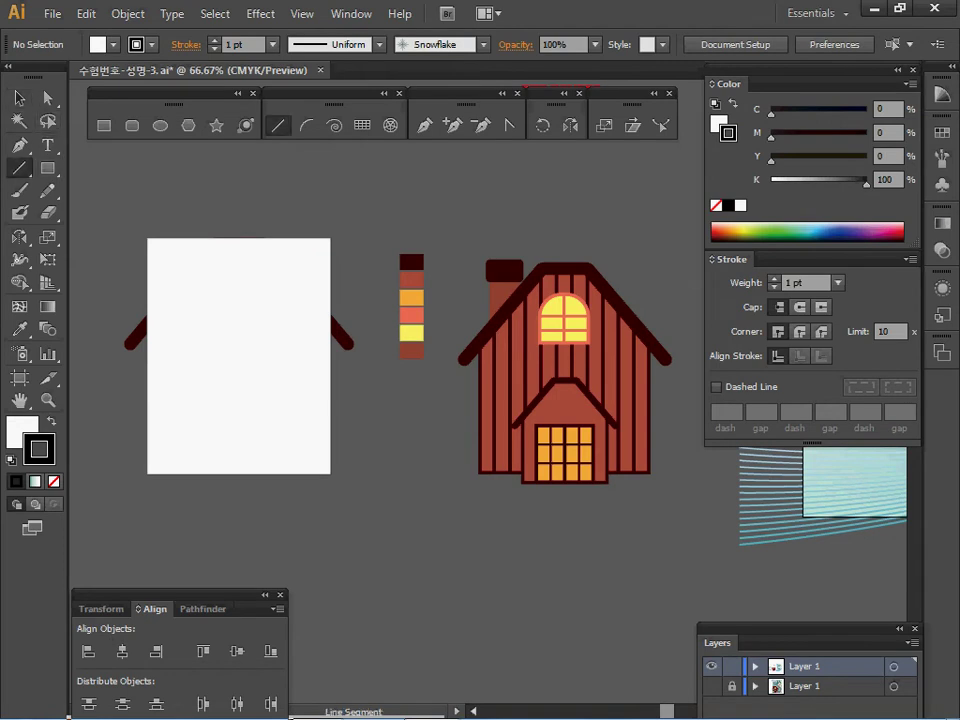
pyautogui.moveTo(164, 222); pyautogui.dragTo(164, 499)
pyautogui.moveTo(164, 494); pyautogui.dragTo(164, 494)
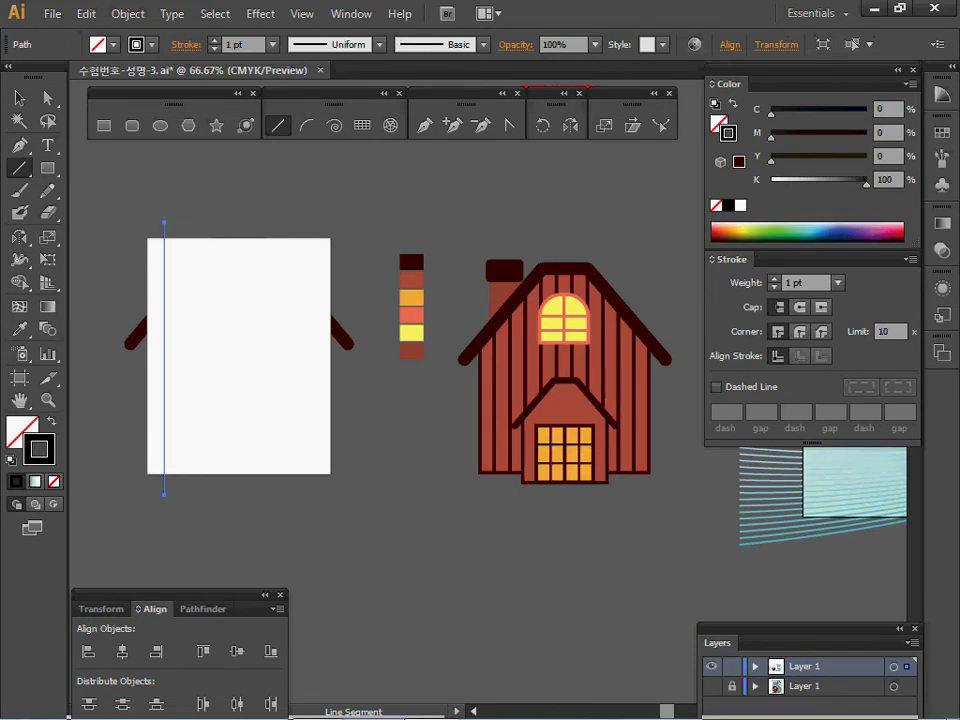
pyautogui.press('ctrl')
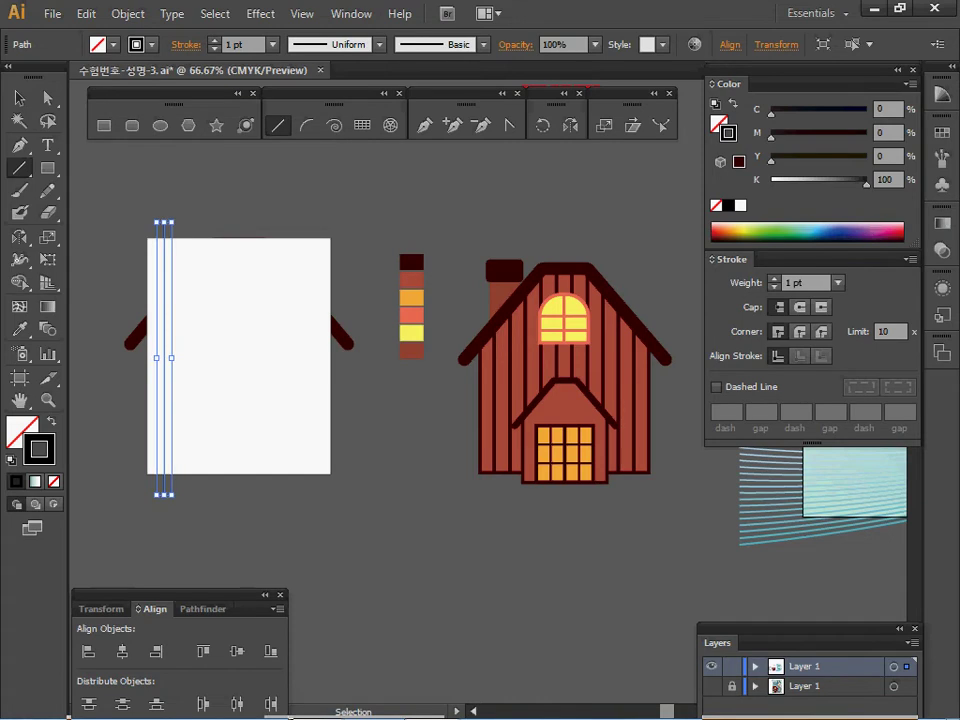
pyautogui.hotkey('ctrl', 'z')
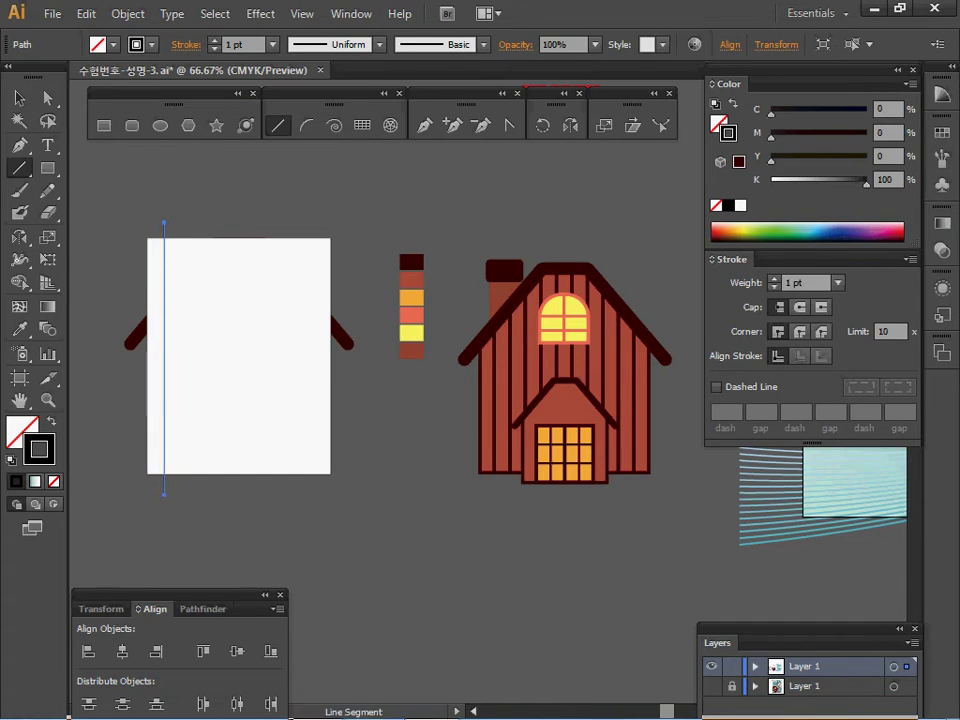
pyautogui.hotkey('ctrl', 'shift', 'z')
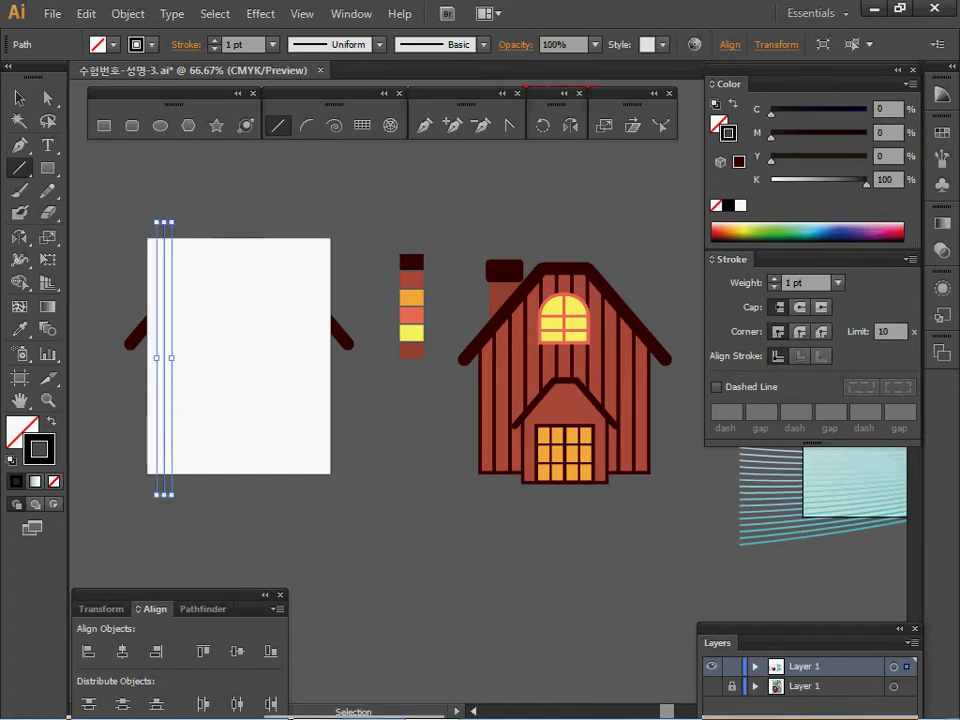
pyautogui.hotkey('ctrl', 'z')
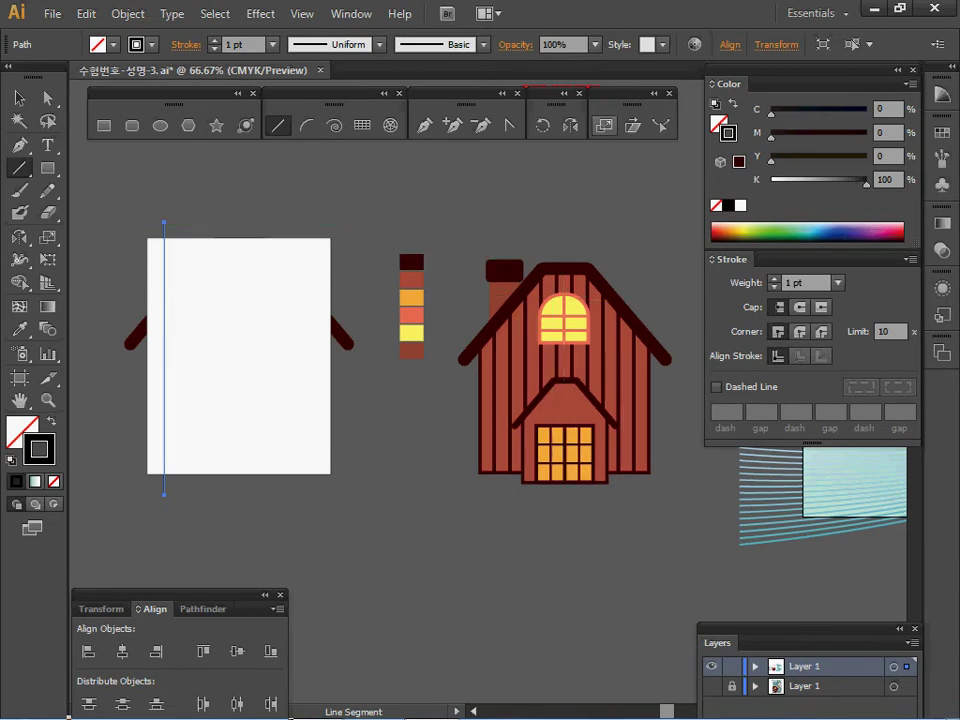
# Reflect a copy of the vertical line across the wall rectangle's centre to its opposite side
pyautogui.press('o')
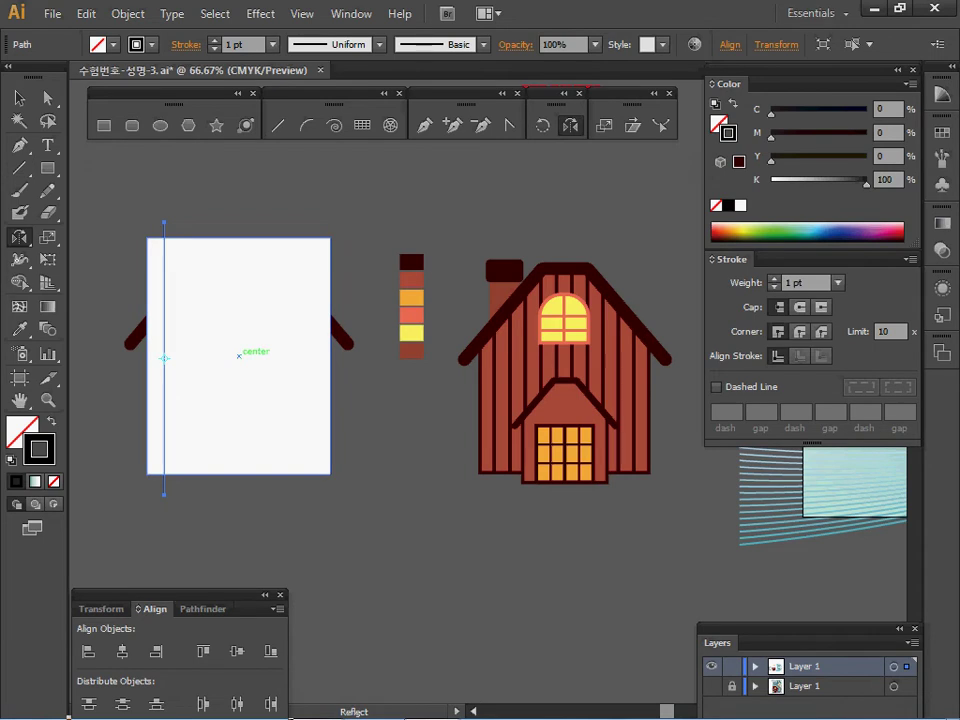
pyautogui.click(239, 356)
pyautogui.moveTo(193, 238); pyautogui.dragTo(395, 263)
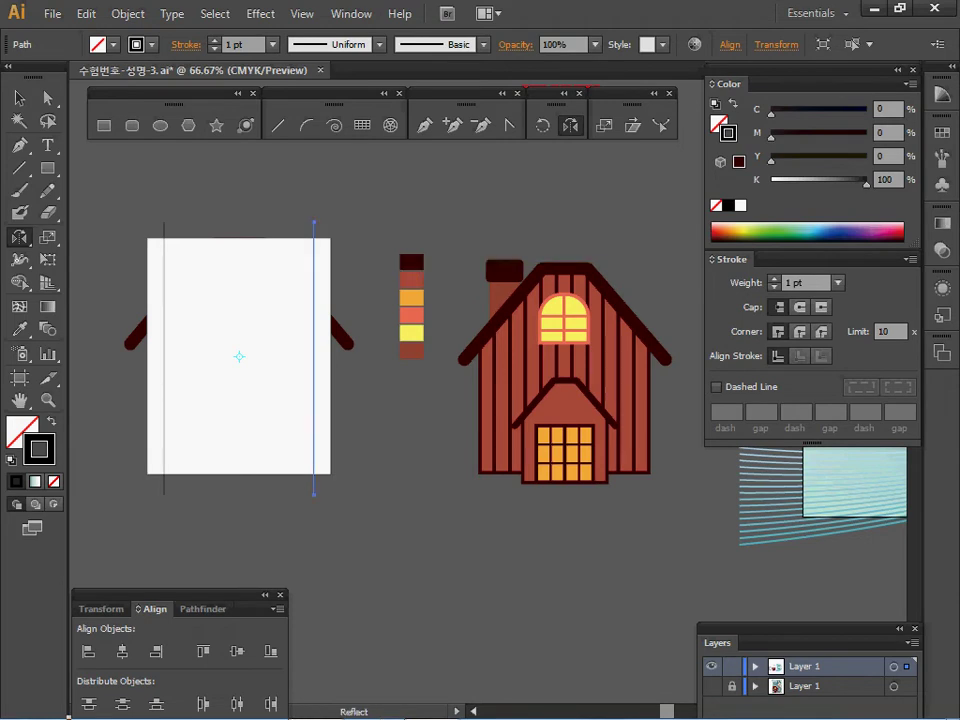
# Select both vertical lines and blend them, with spacing set to 8 specified steps
pyautogui.press('v')
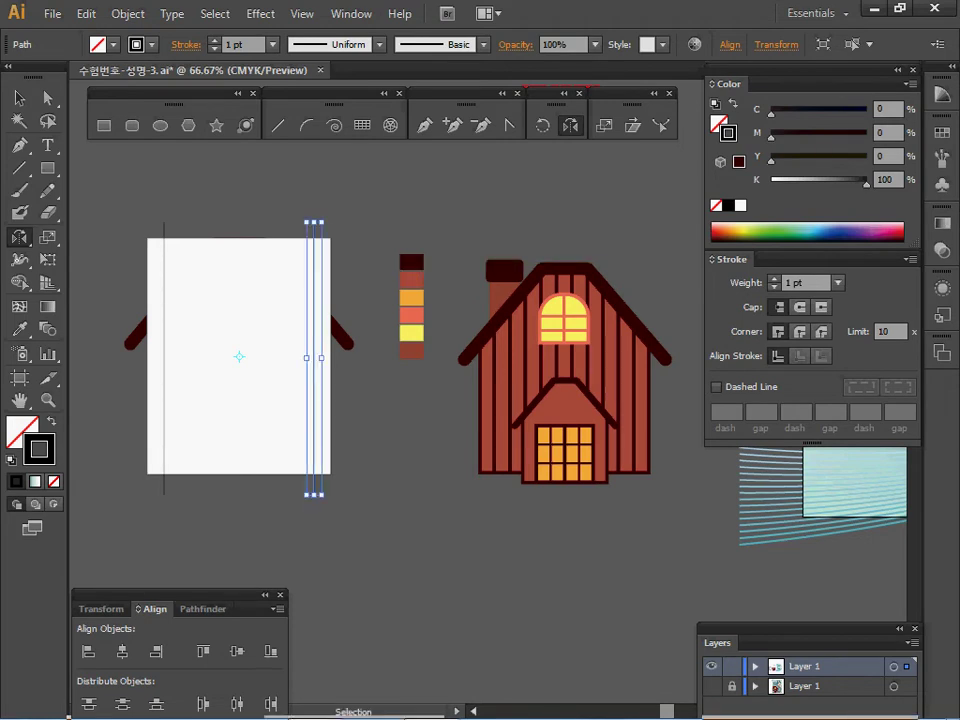
pyautogui.moveTo(140, 186); pyautogui.dragTo(345, 224)
pyautogui.press('o')
pyautogui.click(128, 13)
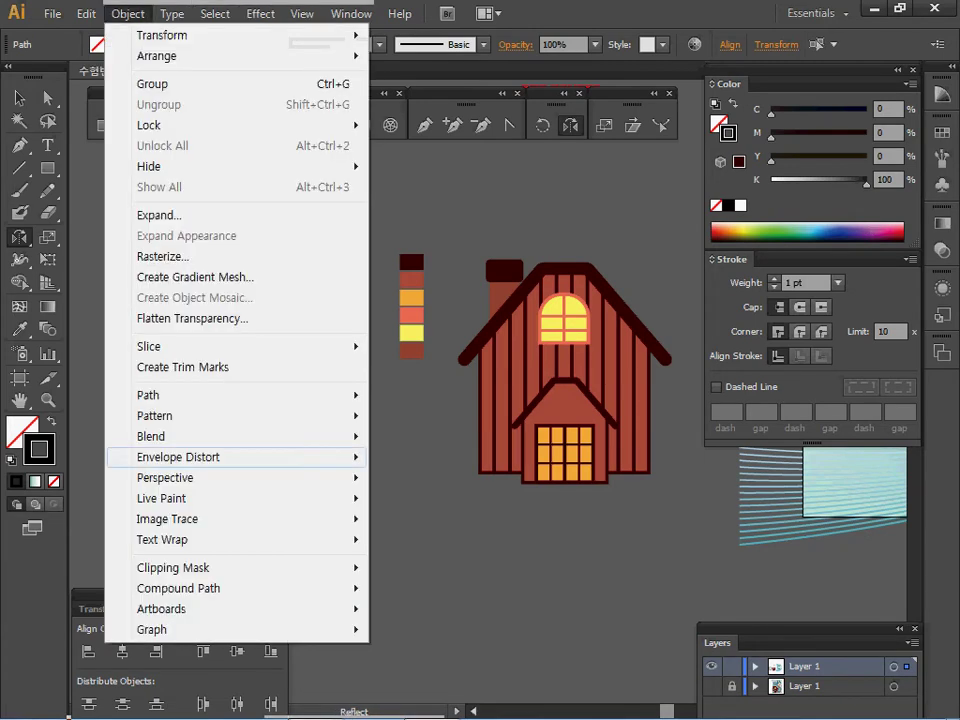
pyautogui.moveTo(200, 436)
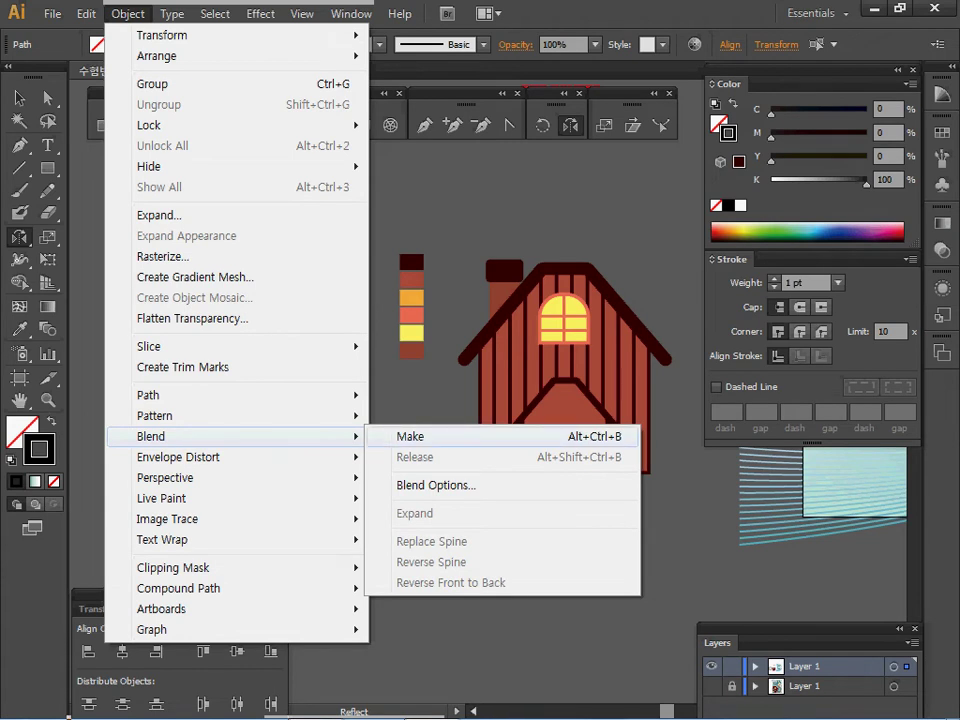
pyautogui.click(430, 436)
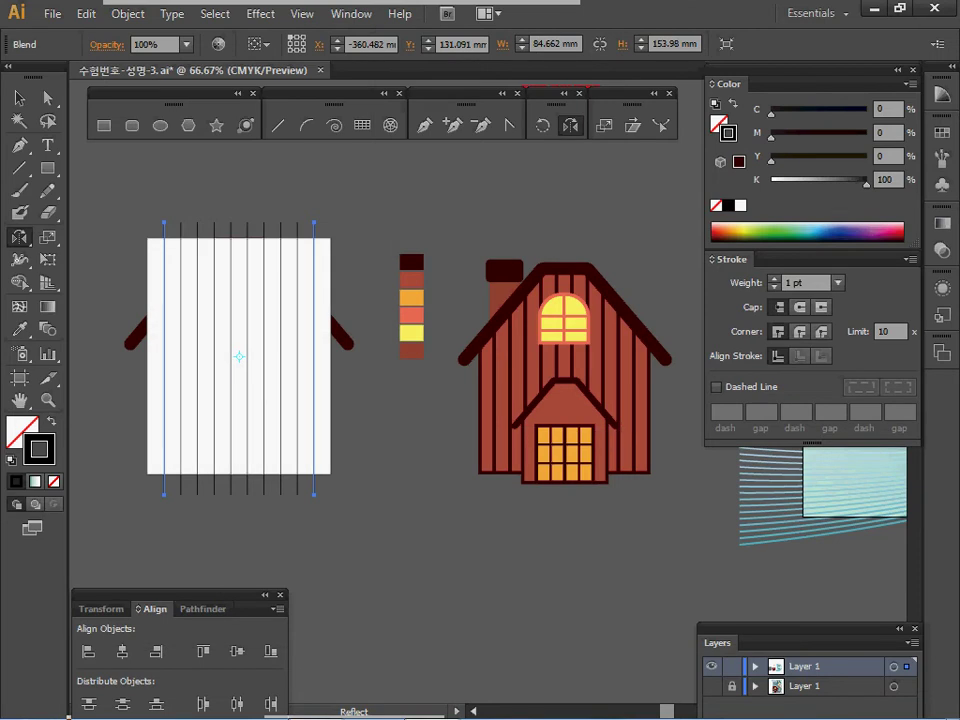
pyautogui.doubleClick(47, 328)
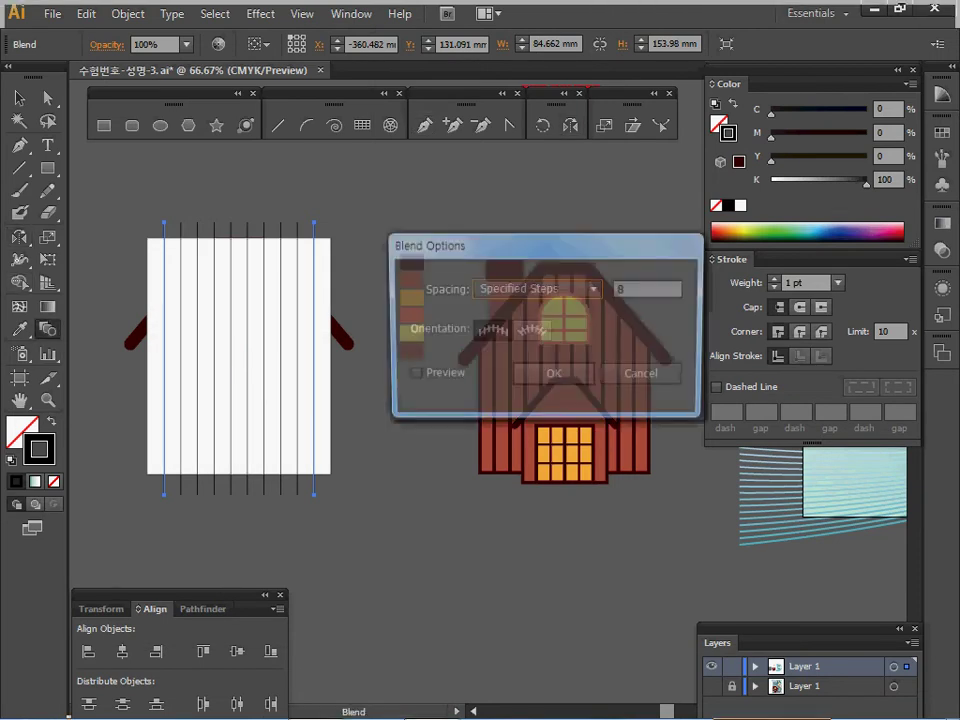
pyautogui.press('Tab')
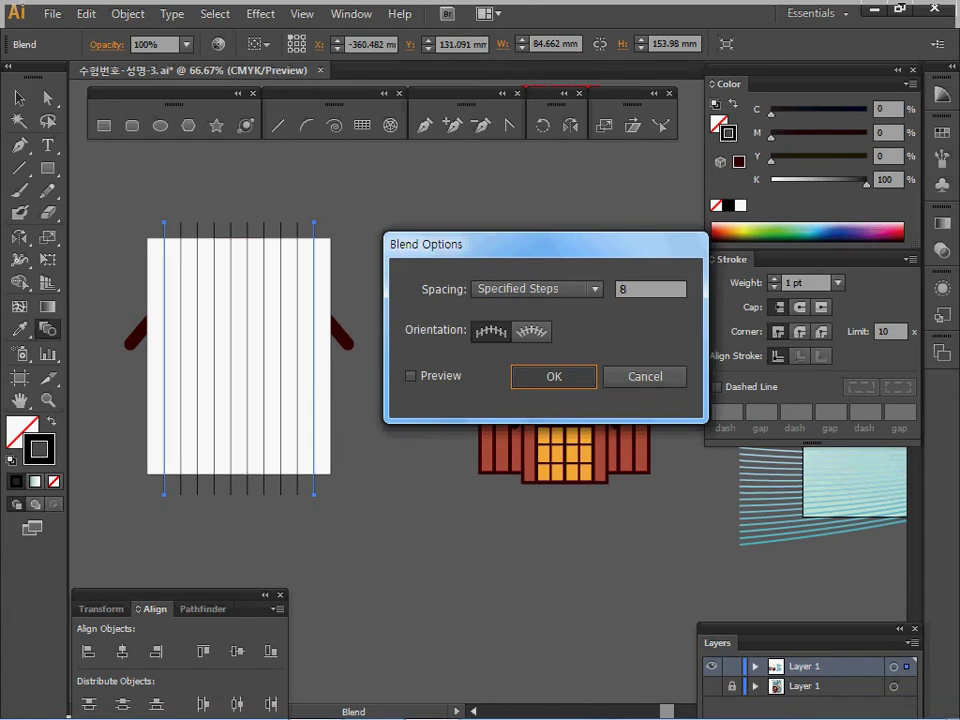
pyautogui.press('Return')
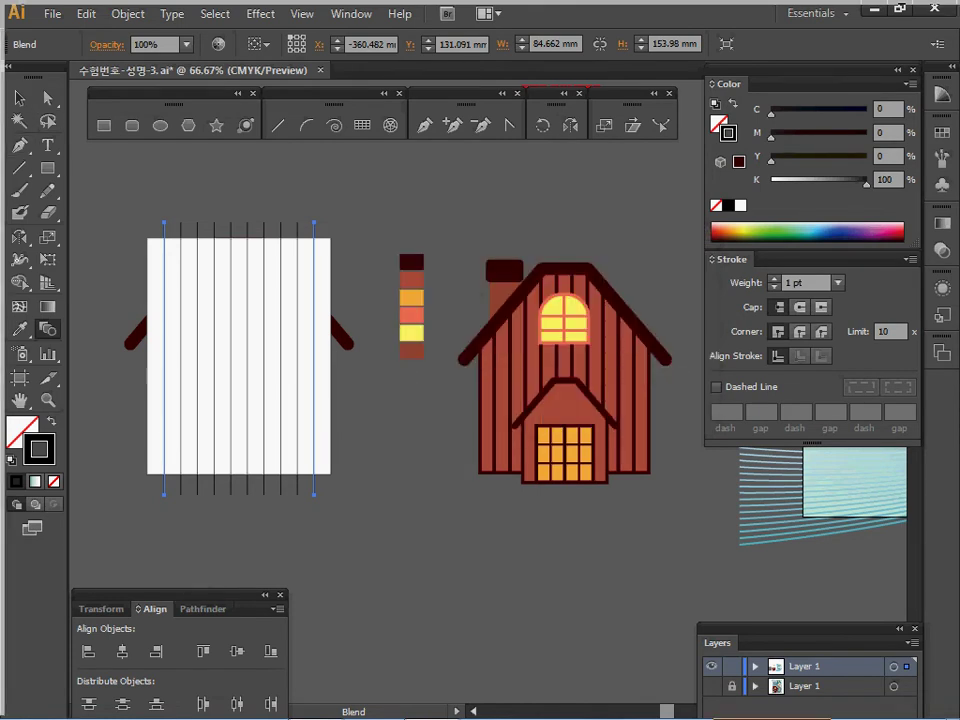
# Expand the line blend into separate wall plank lines and deselect them
pyautogui.click(128, 13)
pyautogui.moveTo(300, 436)
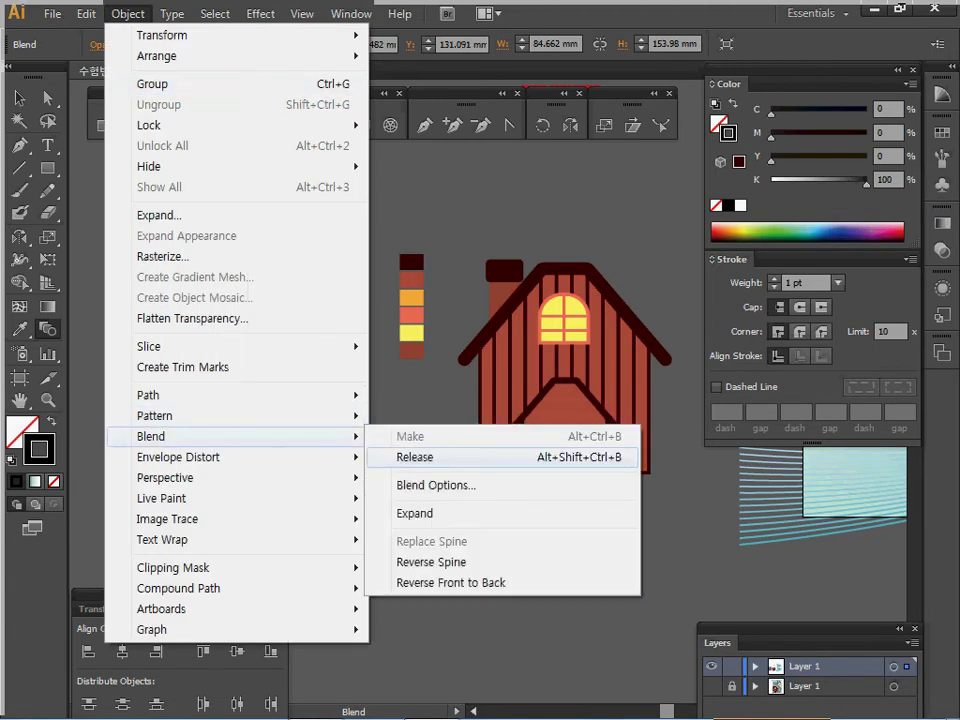
pyautogui.click(420, 512)
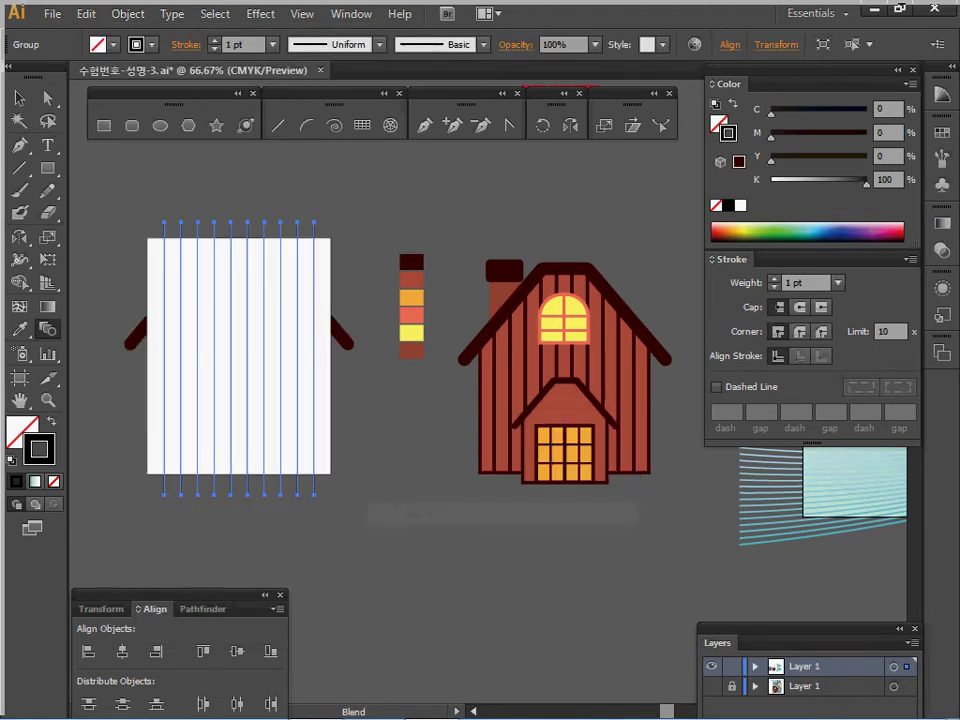
pyautogui.press('v')
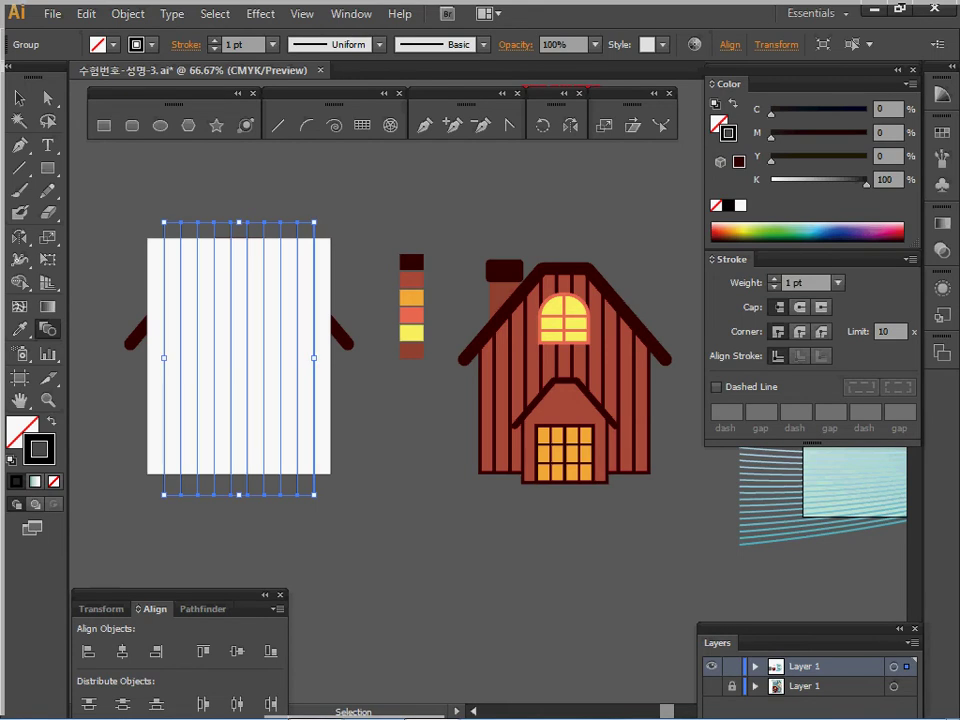
pyautogui.click(306, 176)
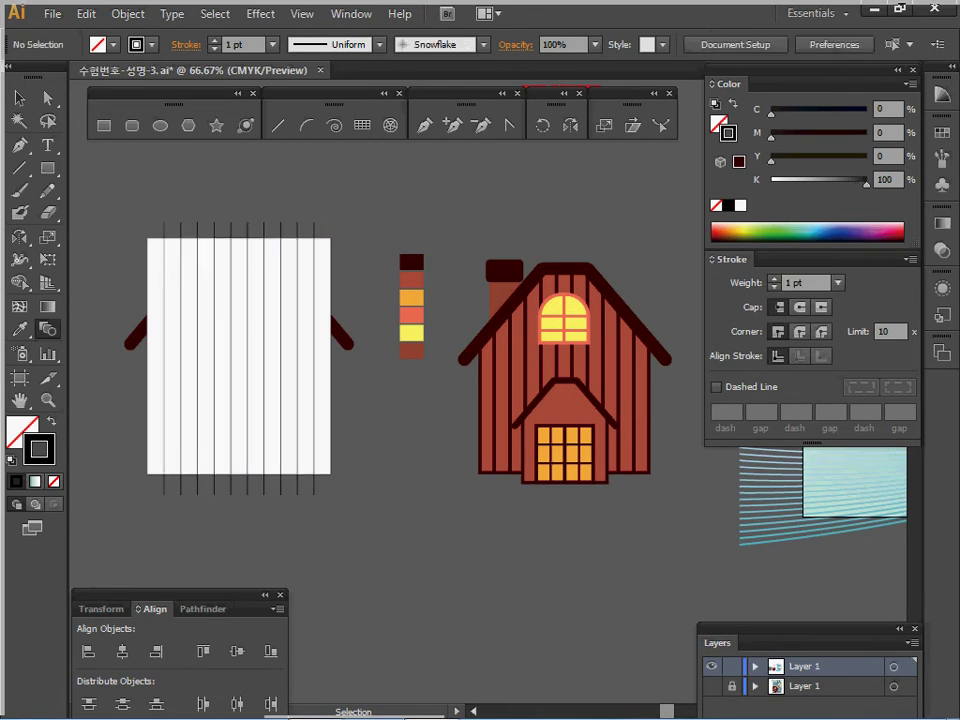
# Select the dark roof outline path behind the wall rectangle
pyautogui.click(341, 335)
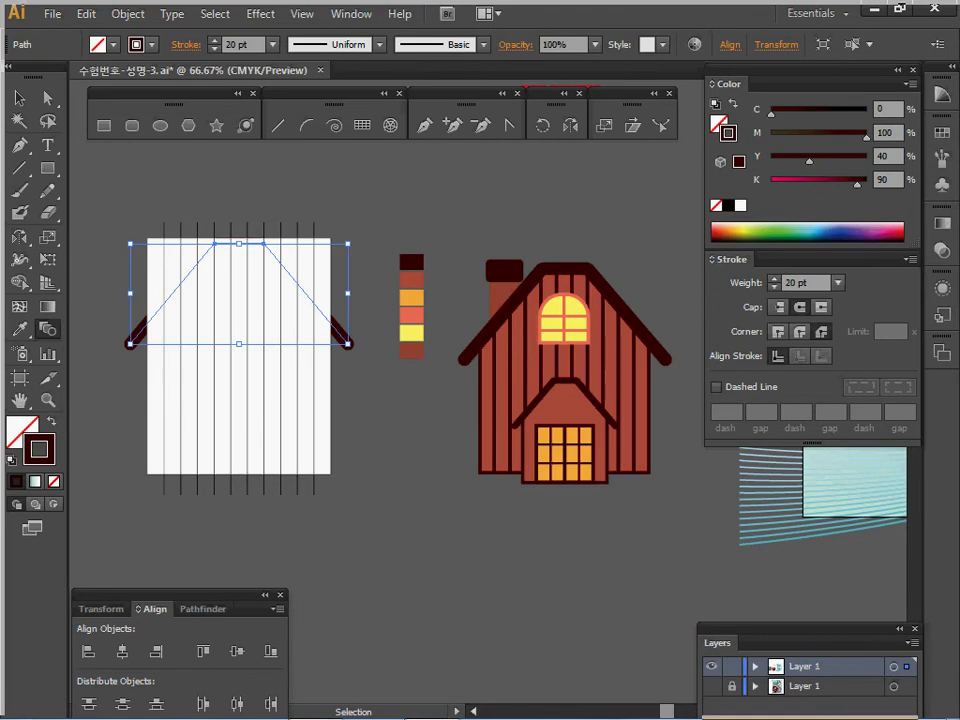
# Divide the white wall rectangle along its blended vertical lines and the roof path using the Pathfinder Divide operation
pyautogui.press('w')
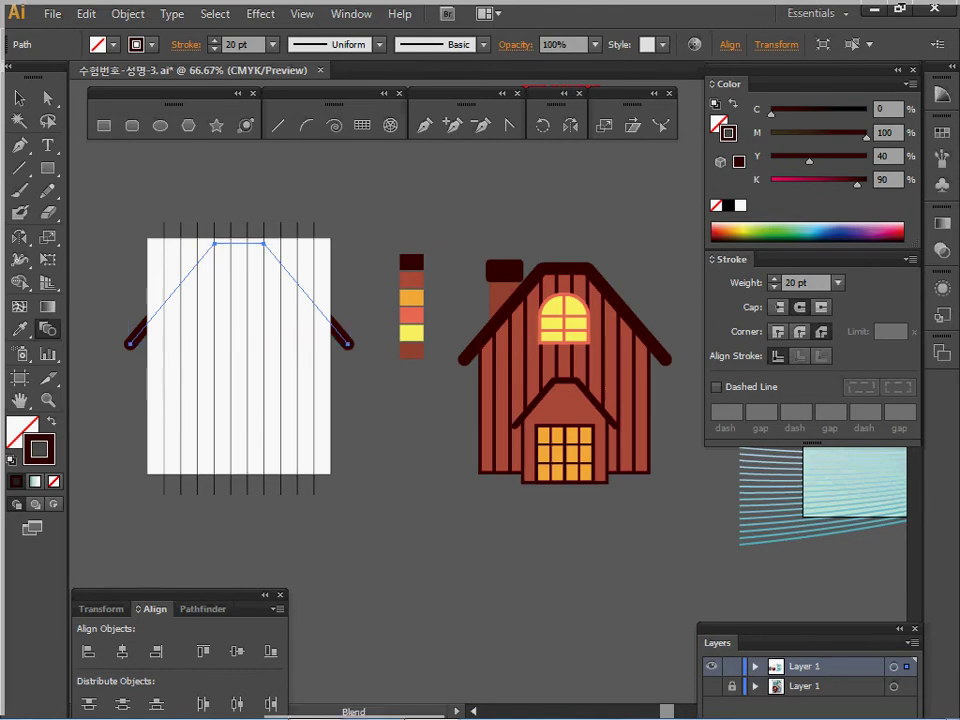
pyautogui.press('v')
pyautogui.click(19, 98)
pyautogui.moveTo(102, 422); pyautogui.dragTo(367, 483)
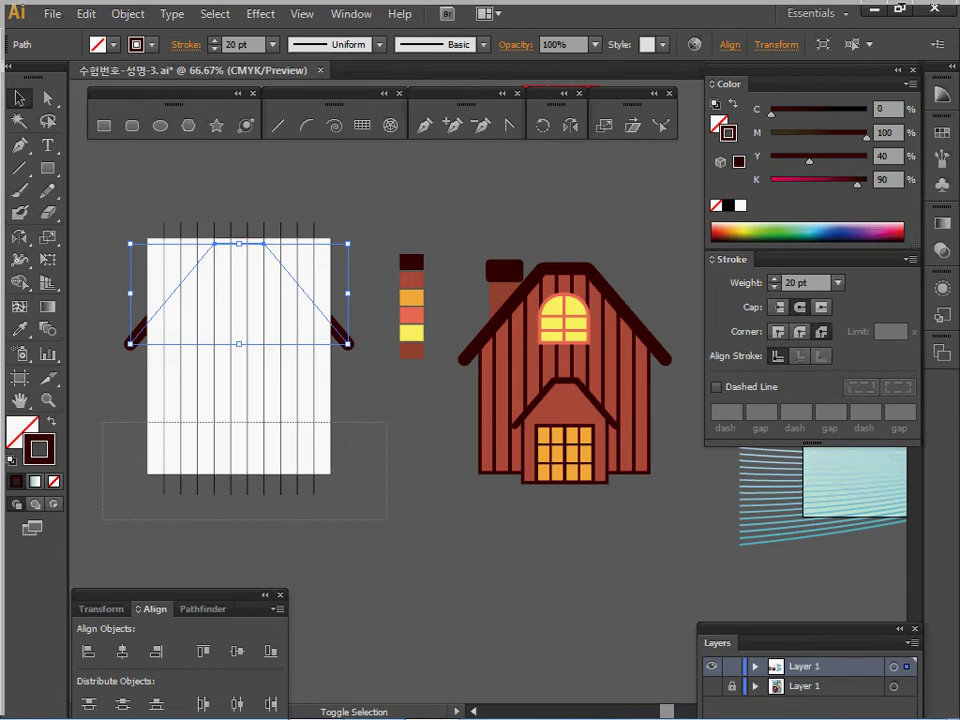
pyautogui.moveTo(386, 518); pyautogui.dragTo(386, 518)
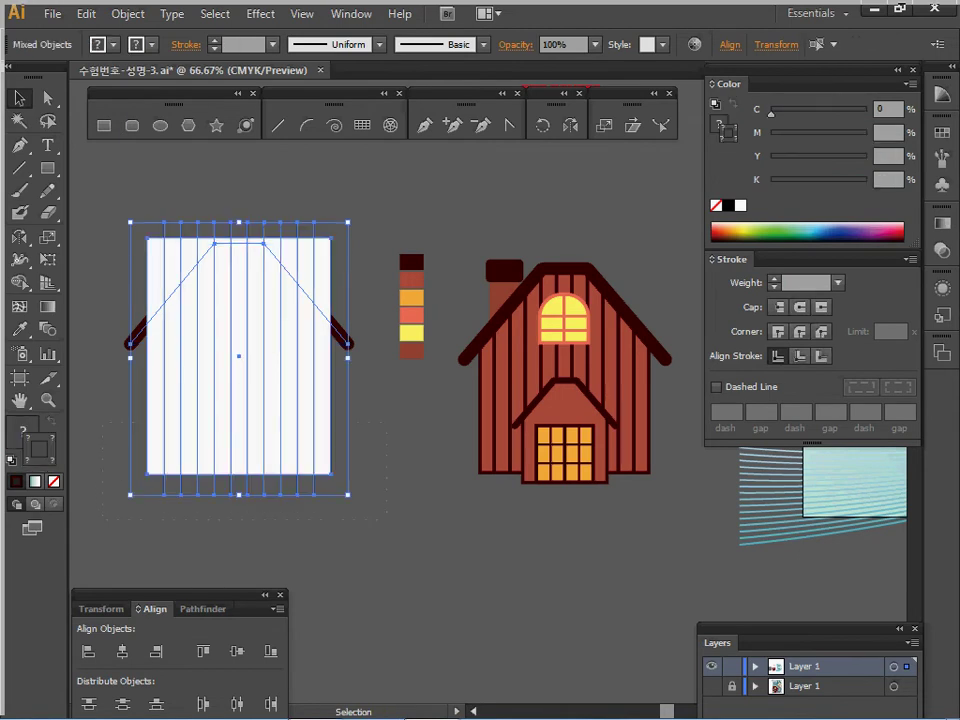
pyautogui.click(203, 609)
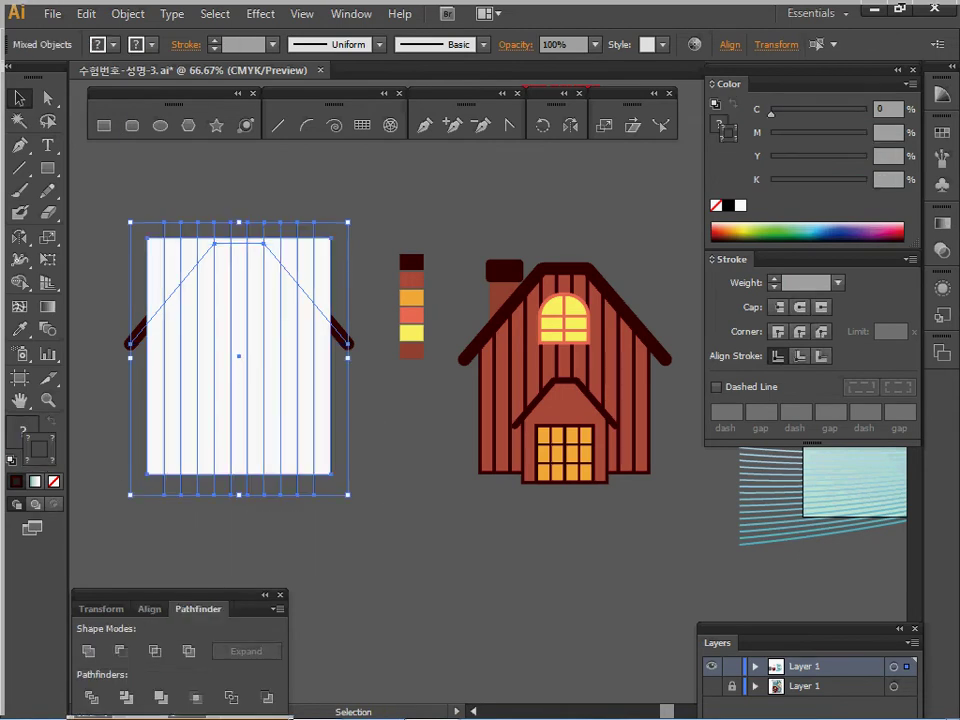
pyautogui.click(91, 698)
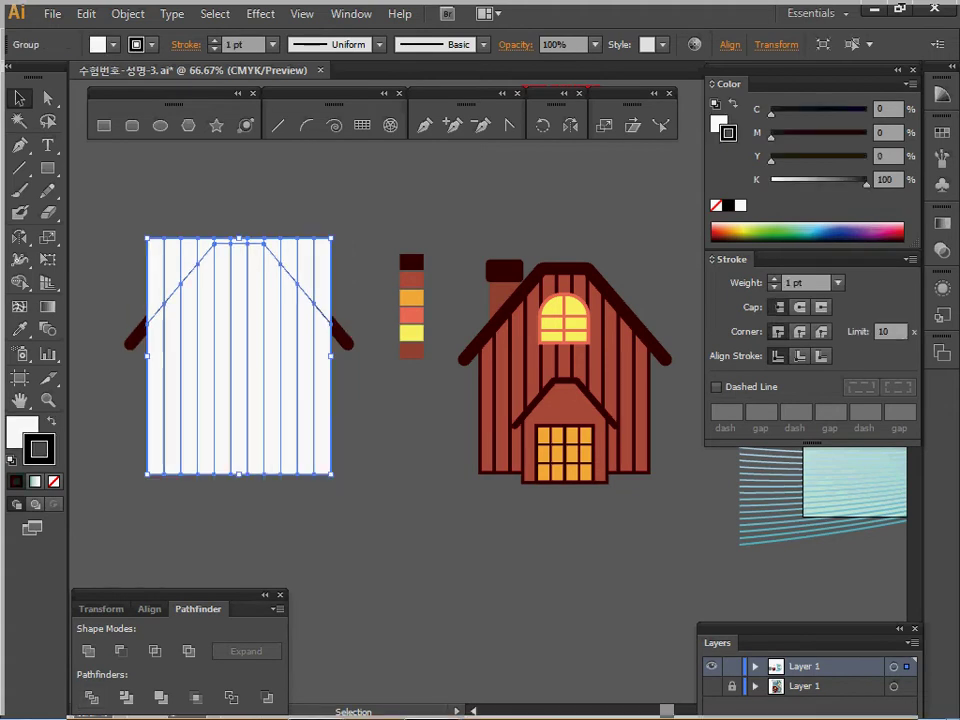
# Isolate the divided group, delete the wall pieces lying outside the roof line, and exit isolation
pyautogui.doubleClick(239, 350)
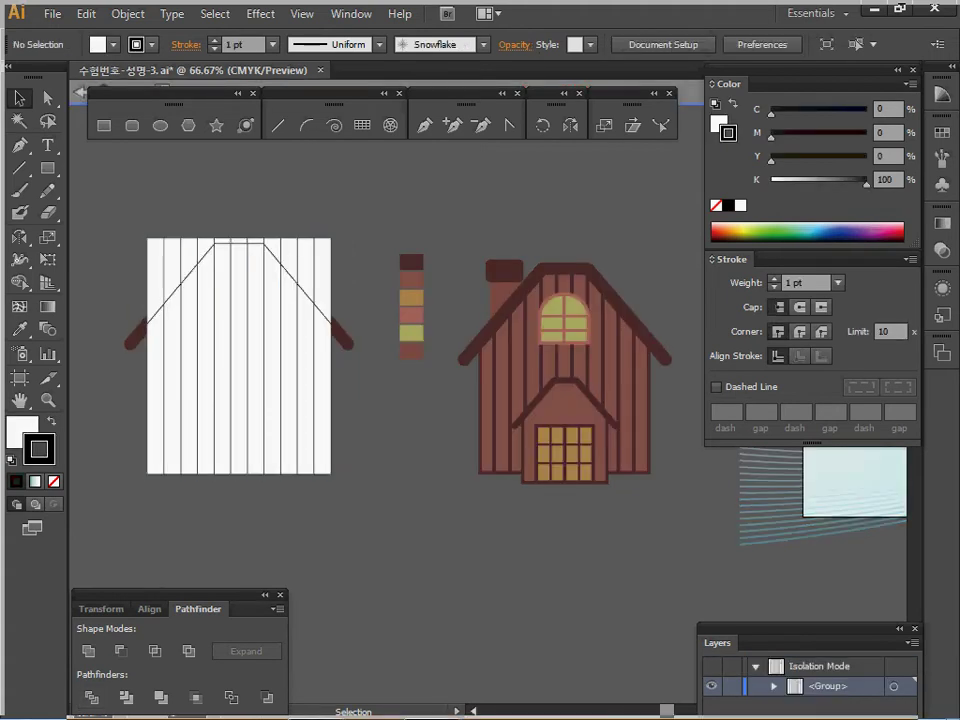
pyautogui.moveTo(111, 183); pyautogui.dragTo(282, 208)
pyautogui.moveTo(350, 225); pyautogui.dragTo(370, 241)
pyautogui.press('Delete')
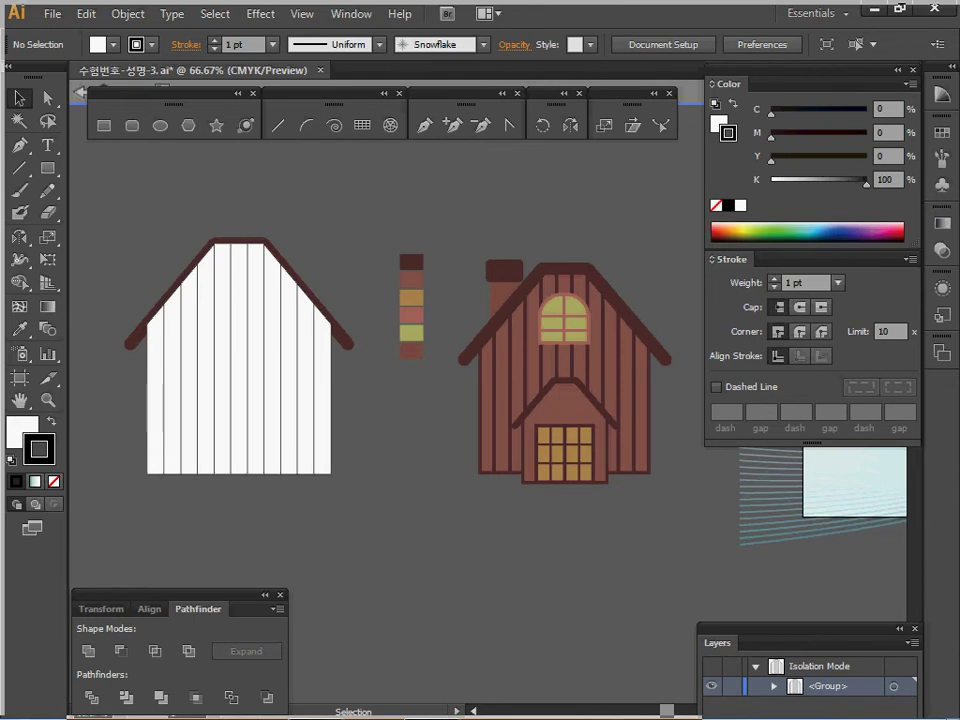
pyautogui.click(239, 359)
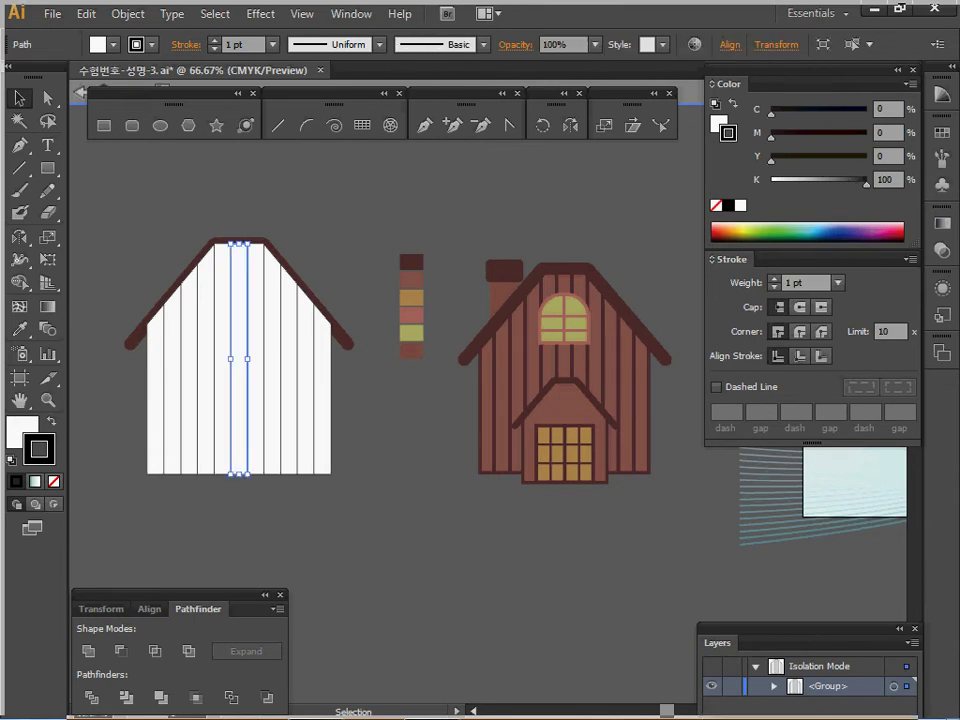
pyautogui.moveTo(113, 440); pyautogui.dragTo(363, 490)
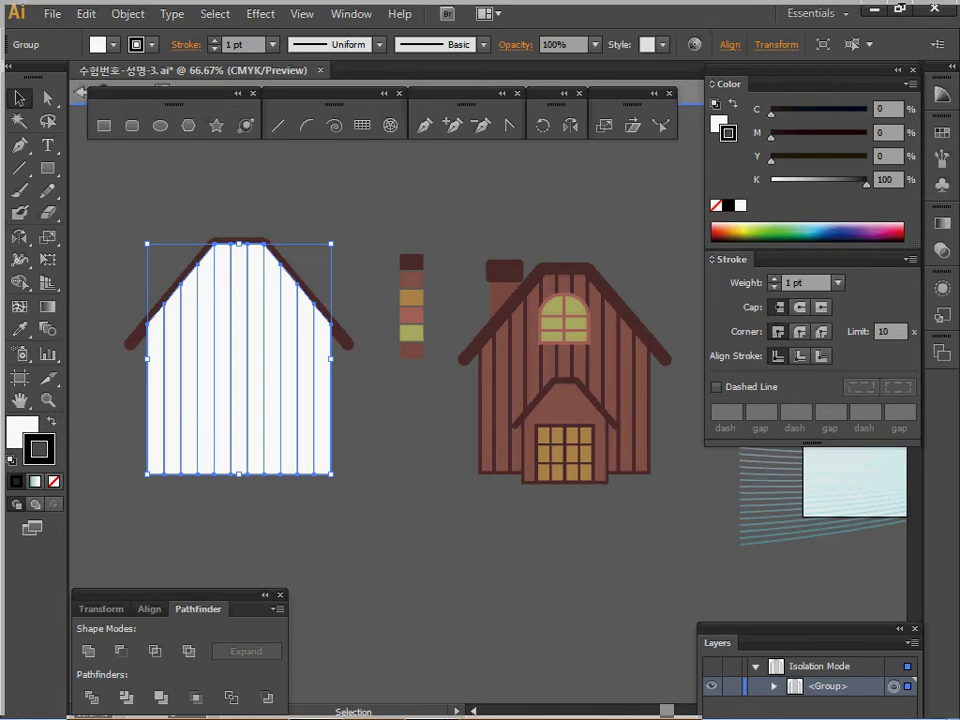
pyautogui.doubleClick(306, 176)
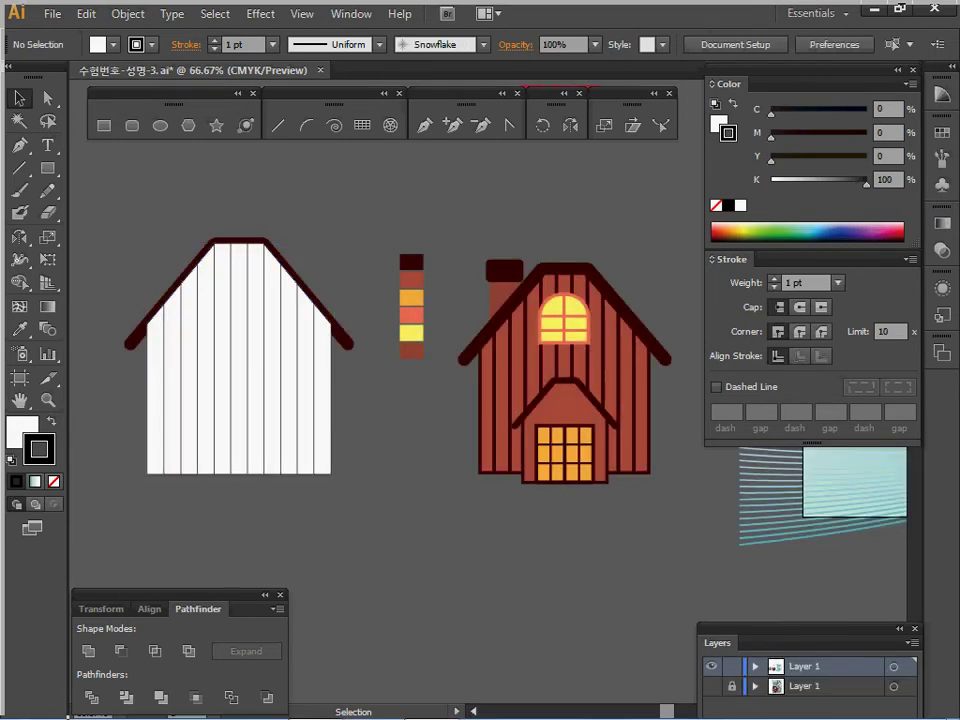
# Fill the divided wall group with the brick-red colour sampled from the palette beside the house
pyautogui.click(239, 359)
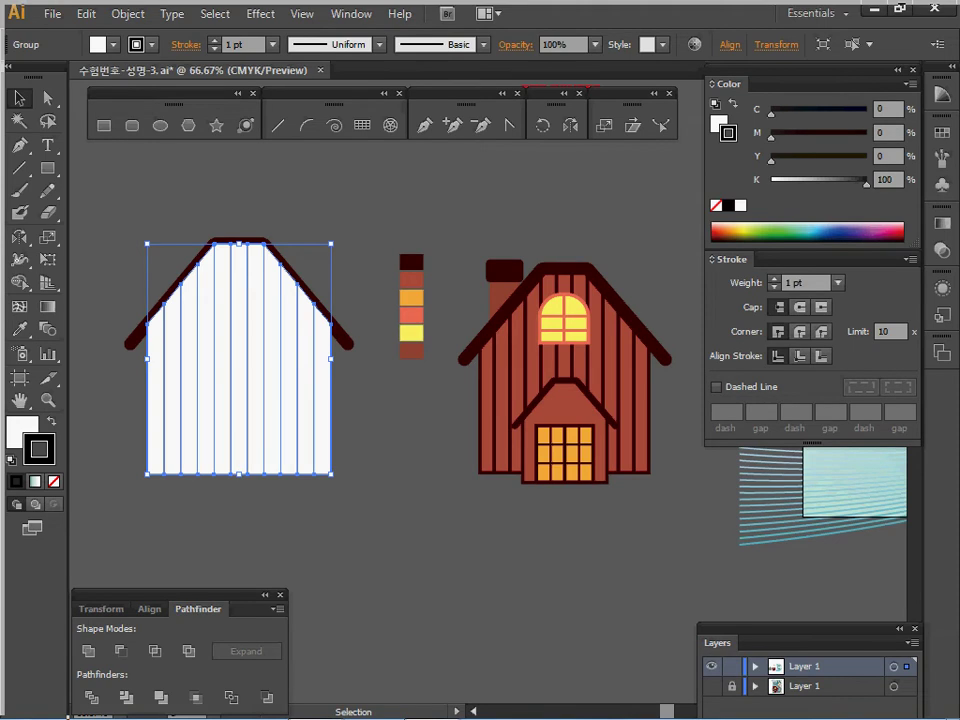
pyautogui.press('i')
pyautogui.click(411, 280)
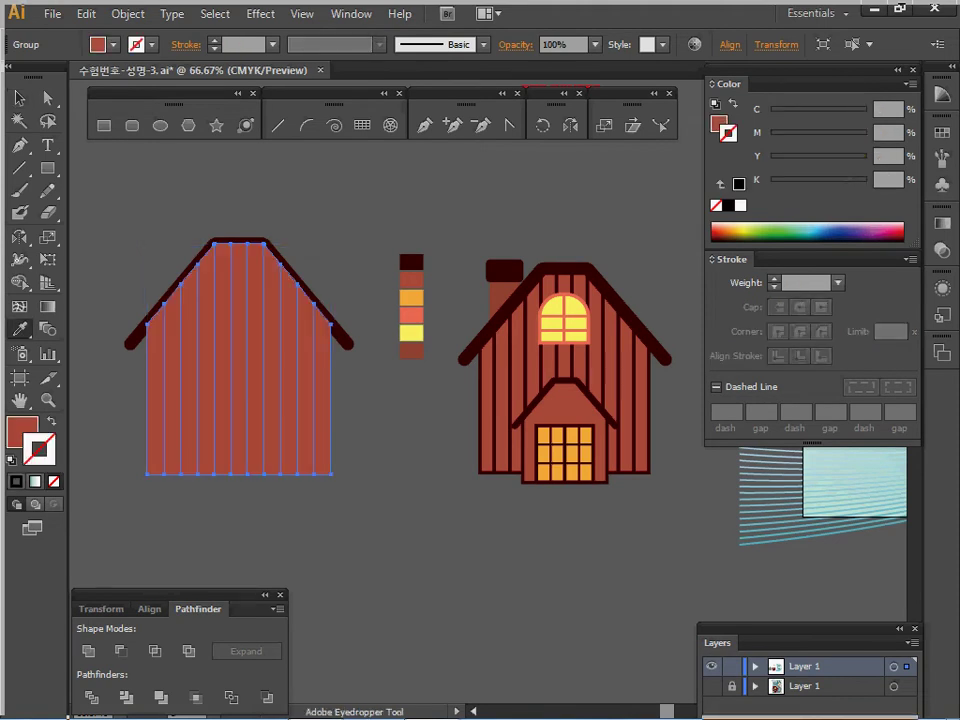
# Give the wall strips a dark stroke of C 0, M 100, Y 40, K 90 at 5 pt weight
pyautogui.click(888, 109)
pyautogui.write('0')
pyautogui.press('Tab')
pyautogui.write('100')
pyautogui.press('Tab')
pyautogui.write('40')
pyautogui.press('Tab')
pyautogui.write('90')
pyautogui.press('Return')
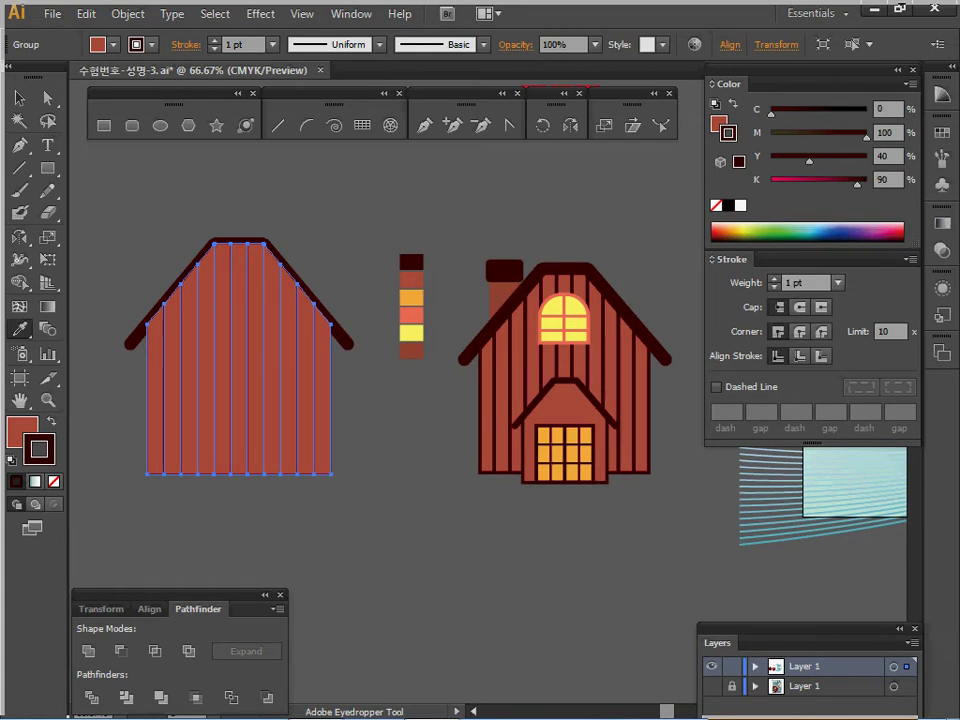
pyautogui.click(838, 282)
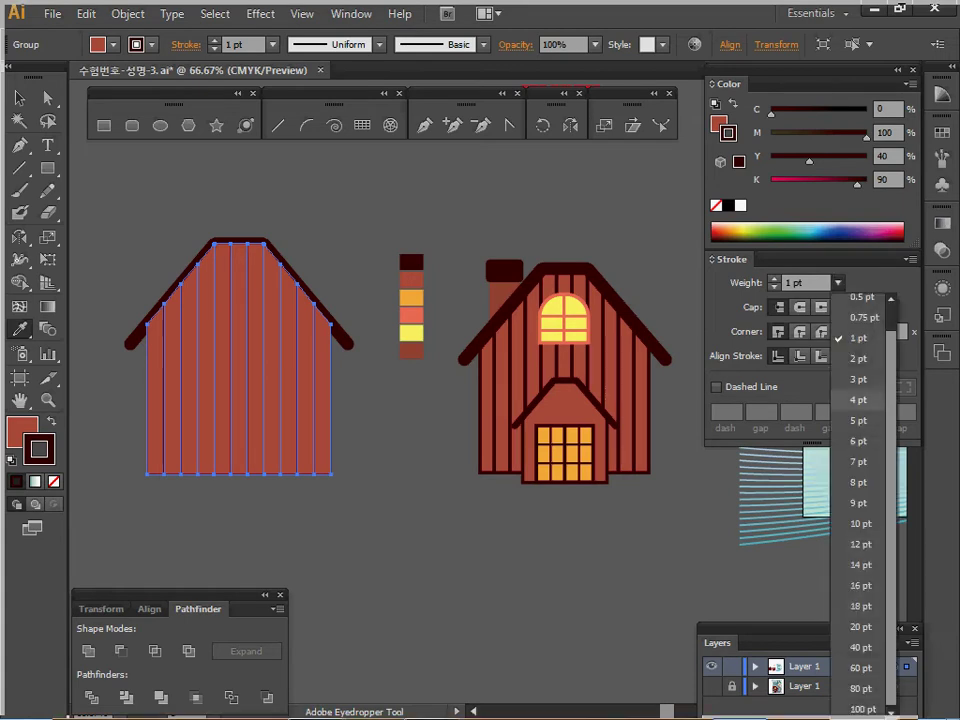
pyautogui.click(870, 438)
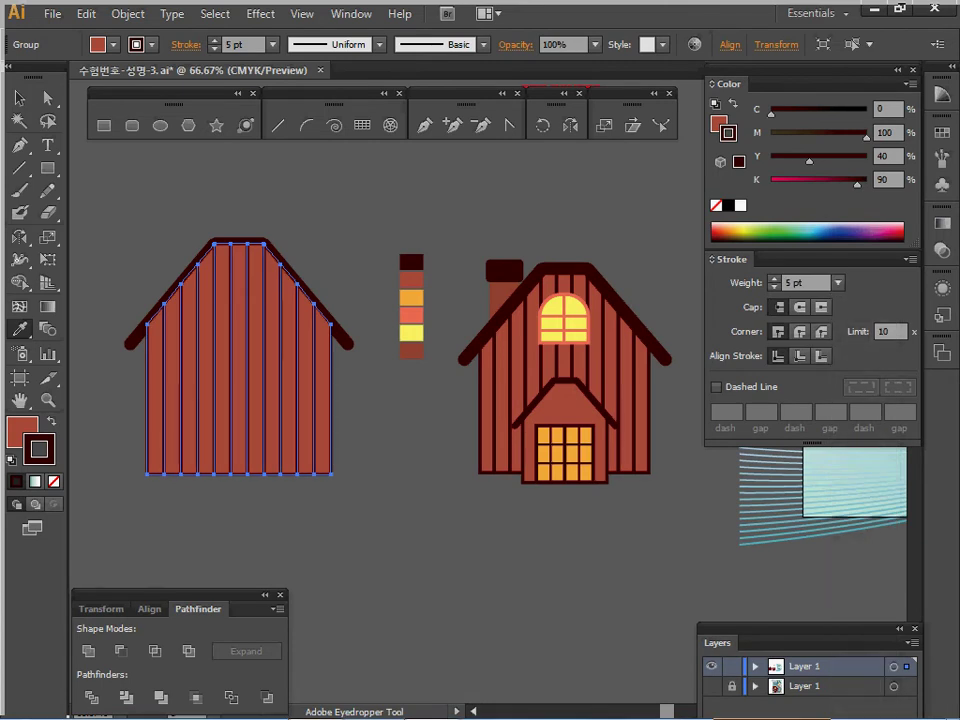
# Send the wall group to the back, behind the roof stroke
pyautogui.rightClick(237, 331)
pyautogui.moveTo(290, 487)
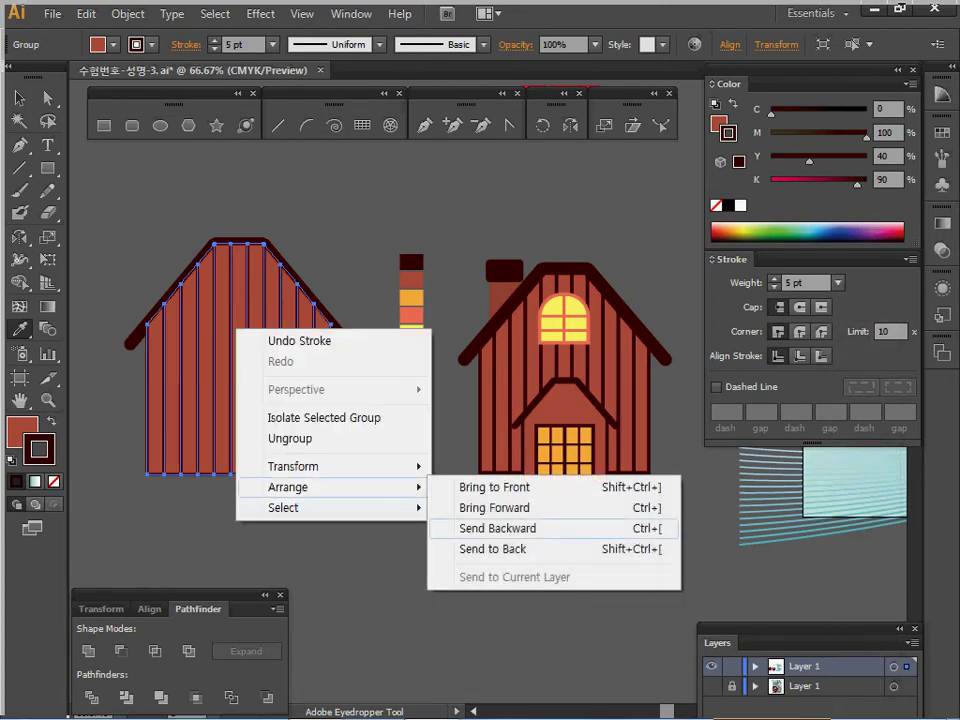
pyautogui.click(492, 549)
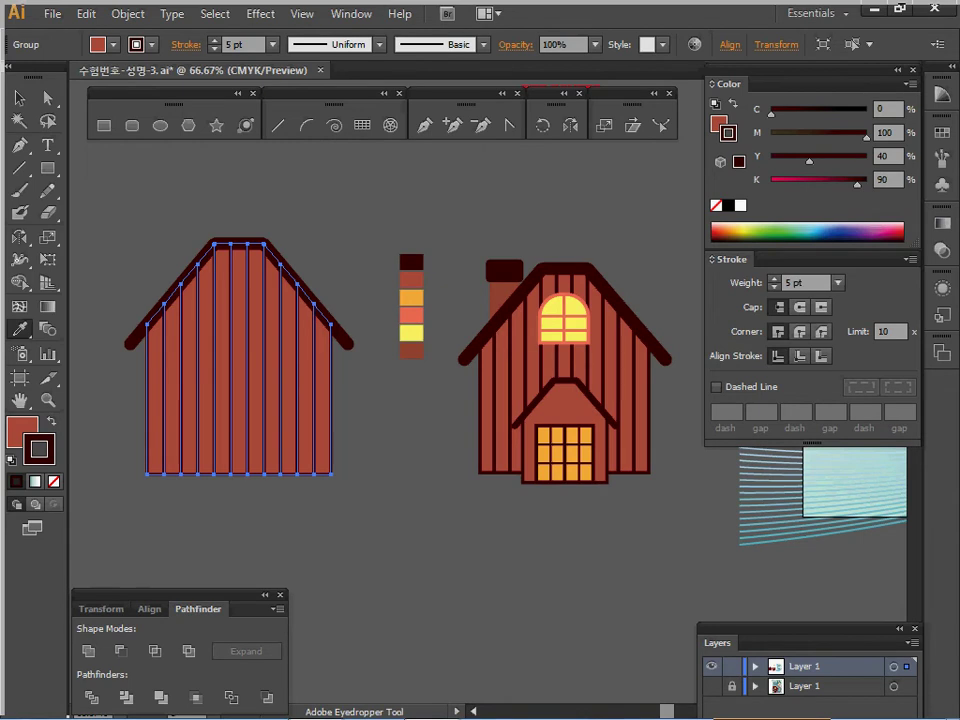
# Create a copy of the wall and roof scaled uniformly to 50% about a point just below the wall's centre
pyautogui.press('v')
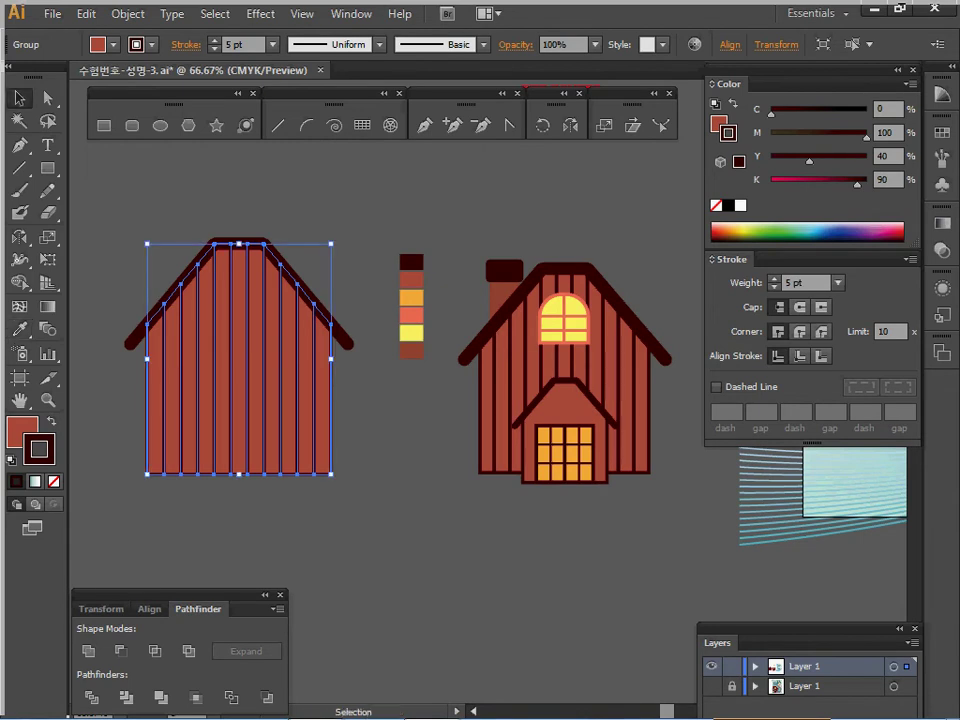
pyautogui.keyDown('shift'); pyautogui.click(306, 293); pyautogui.keyUp('shift')
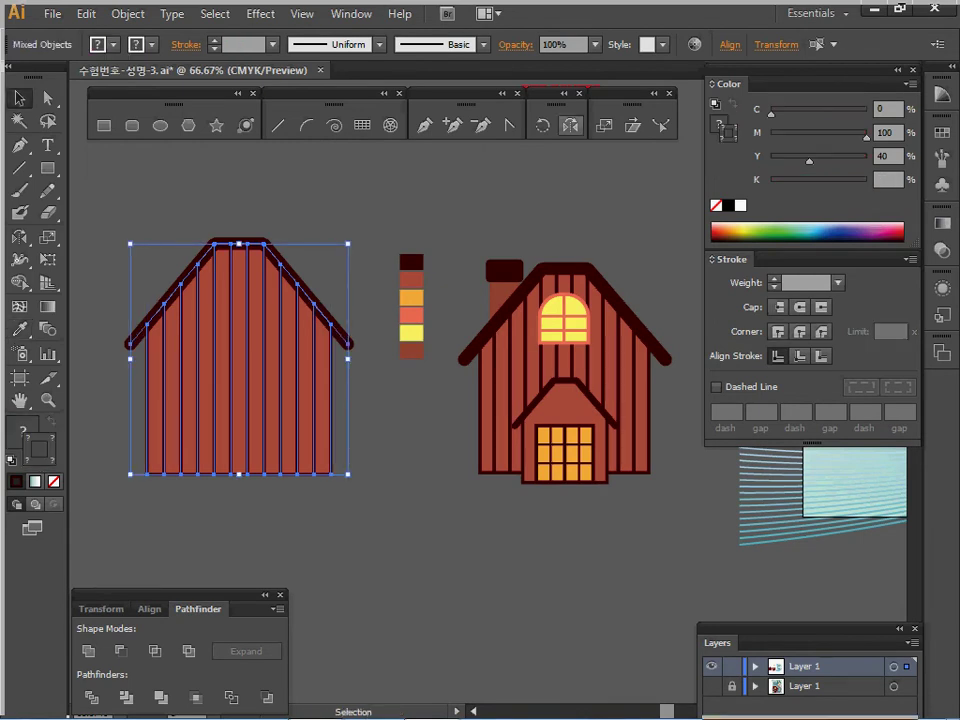
pyautogui.press('s')
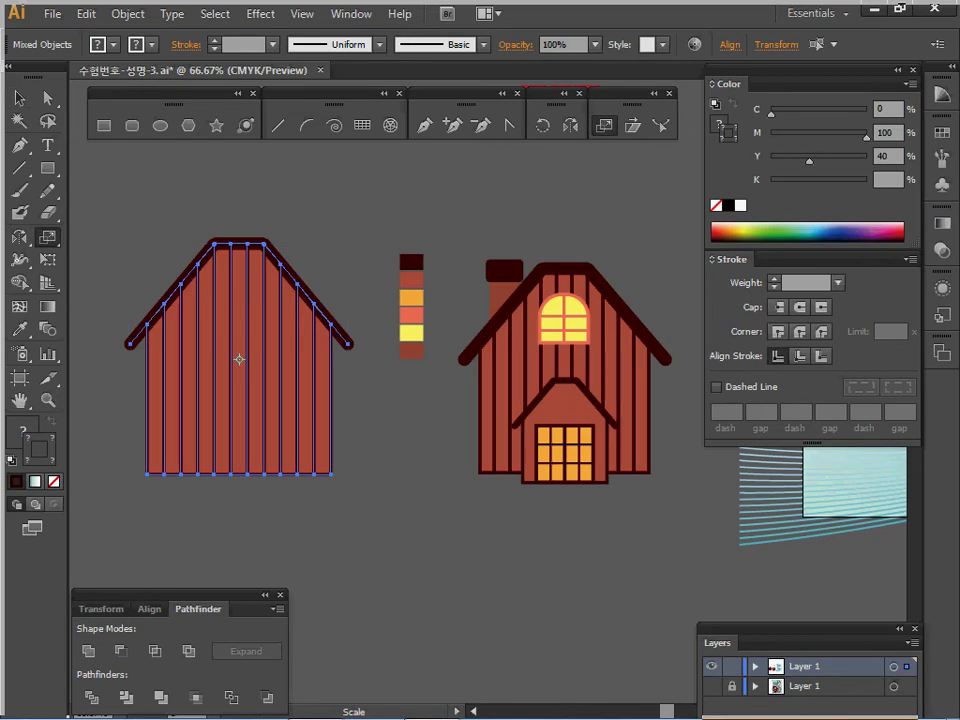
pyautogui.press('alt')
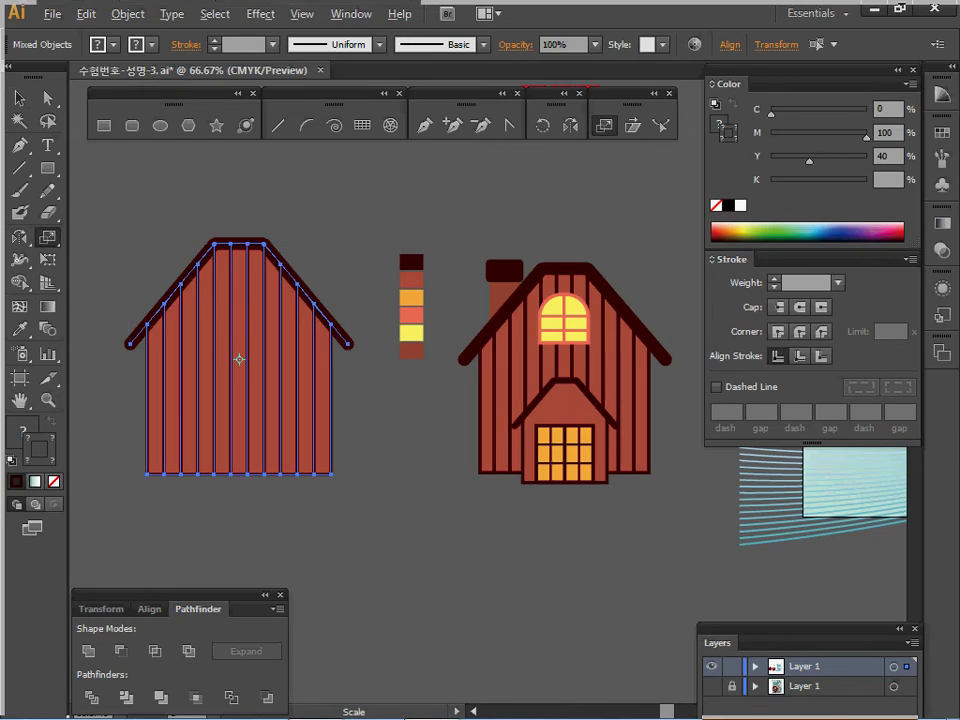
pyautogui.keyDown('alt'); pyautogui.click(239, 490); pyautogui.keyUp('alt')
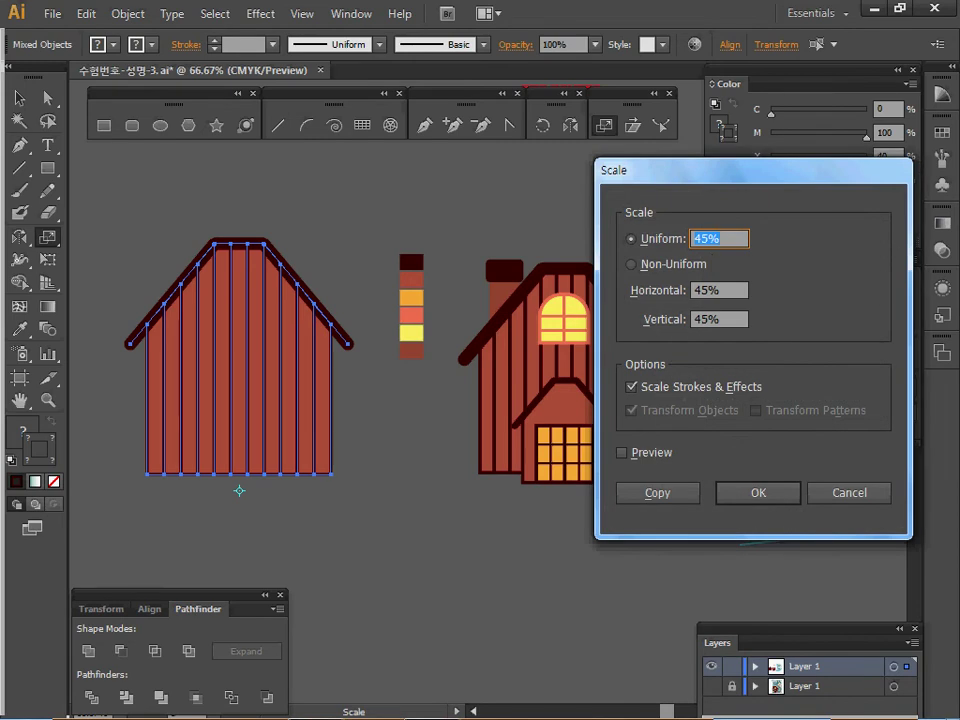
pyautogui.write('50')
pyautogui.hotkey('alt', 'c')
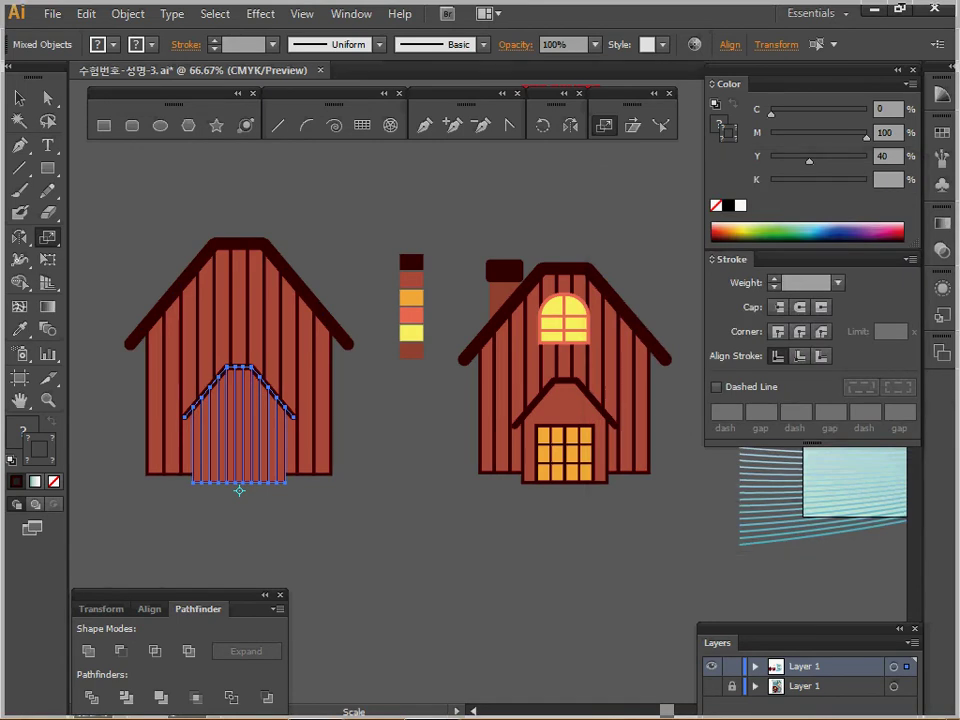
# Unite the wall strips of the small house copy into one shape and set its stroke weight to 5 pt
pyautogui.press('v')
pyautogui.keyDown('ctrl'); pyautogui.click(266, 471); pyautogui.keyUp('ctrl')
pyautogui.keyDown('ctrl'); pyautogui.click(431, 372); pyautogui.keyUp('ctrl')
pyautogui.moveTo(431, 372); pyautogui.dragTo(251, 417)
pyautogui.click(217, 522)
pyautogui.click(234, 471)
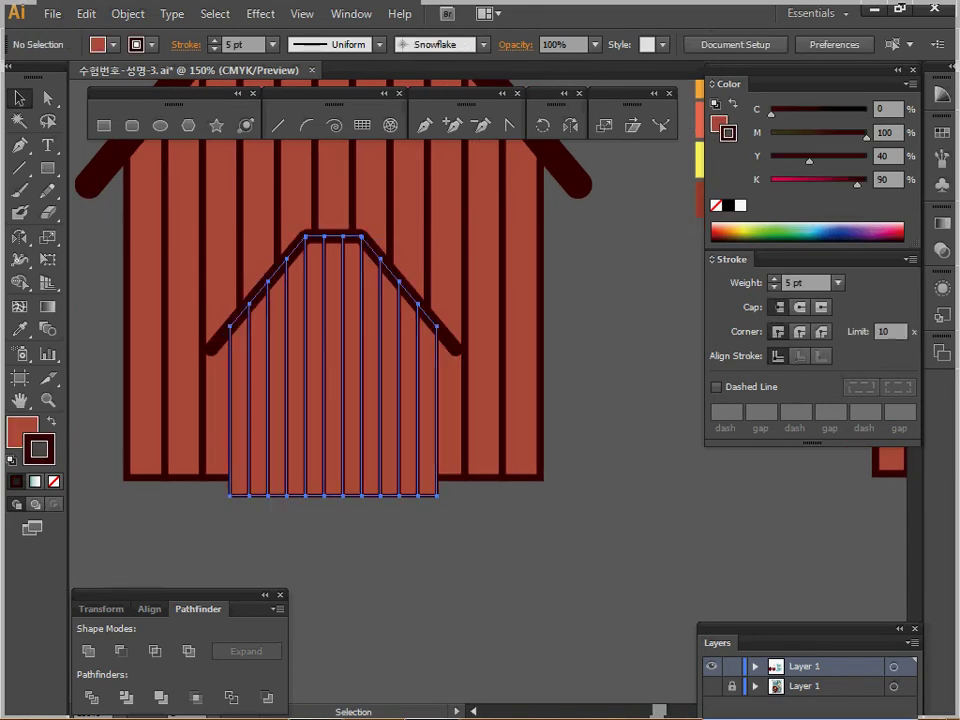
pyautogui.click(89, 651)
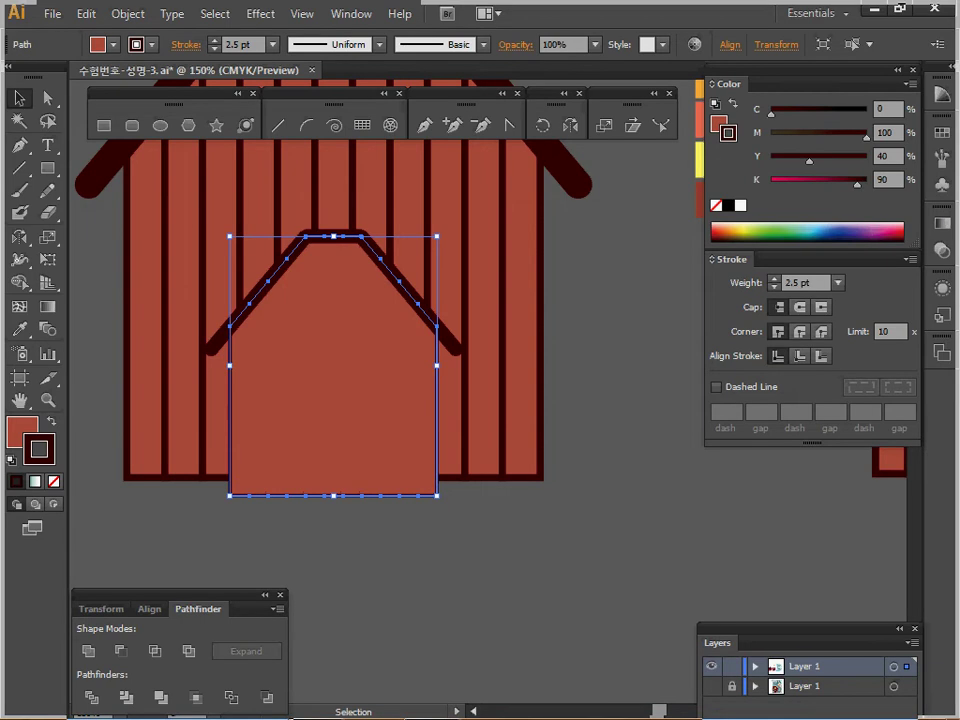
pyautogui.click(838, 282)
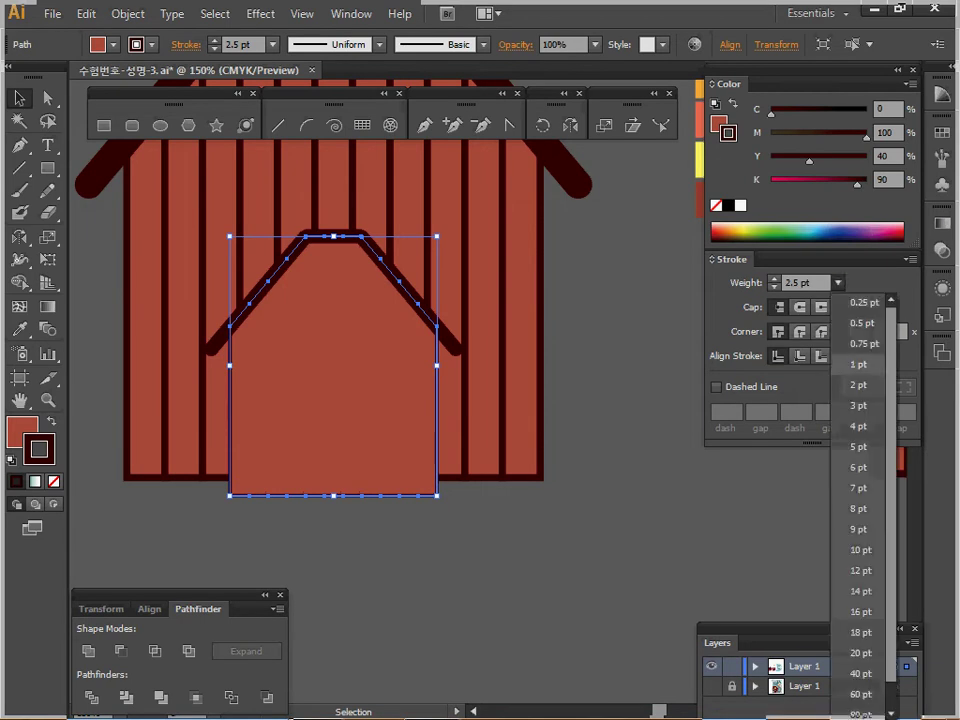
pyautogui.click(858, 459)
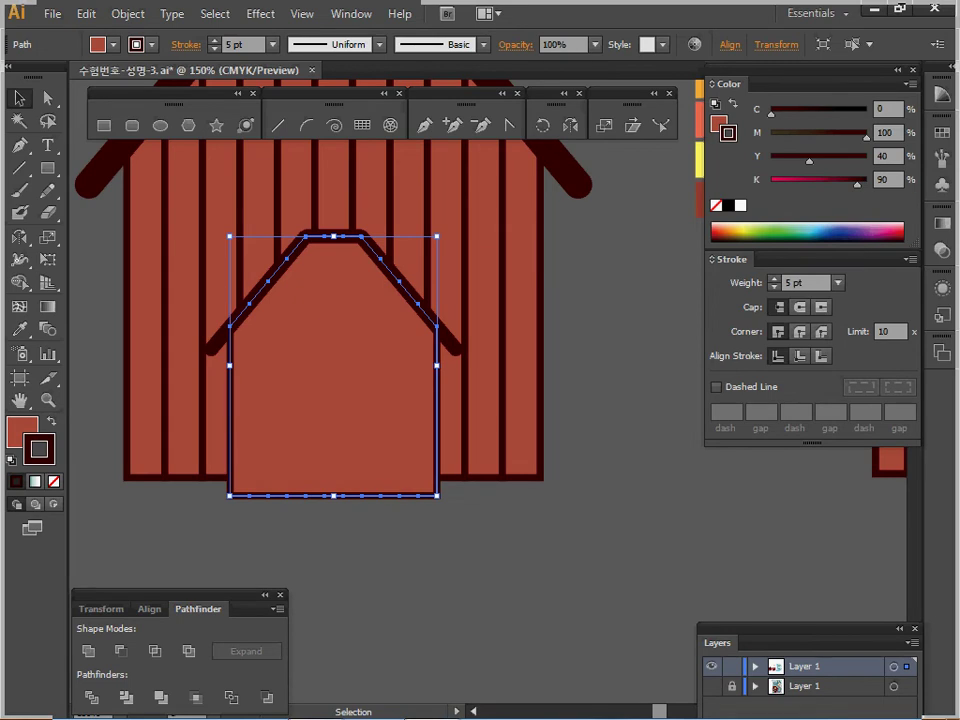
pyautogui.click(103, 125)
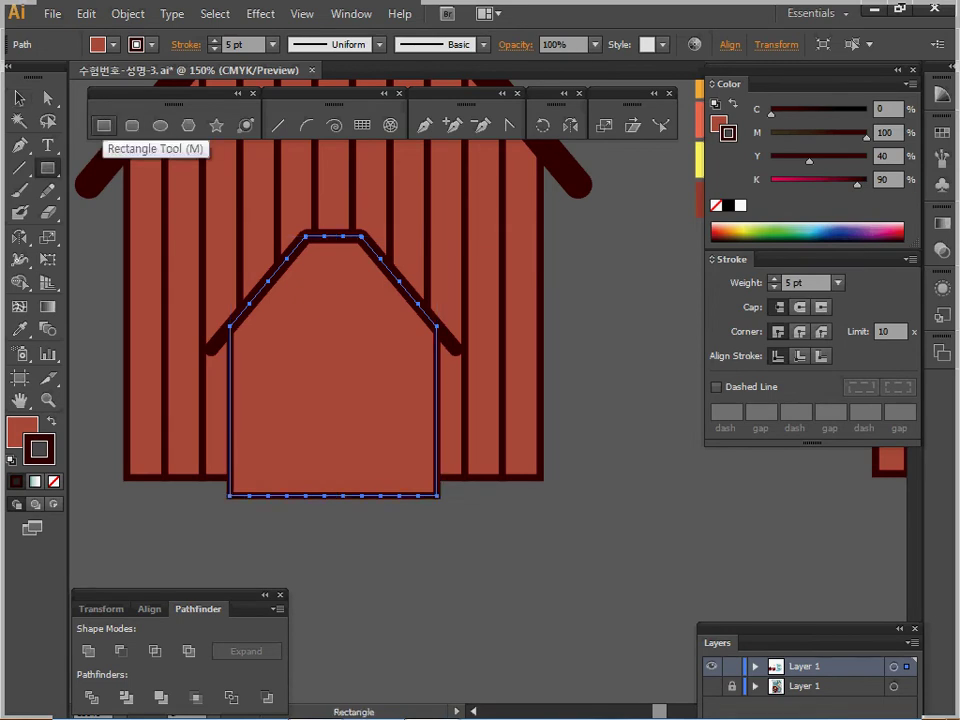
pyautogui.hotkey('ctrl', '-')
pyautogui.moveTo(580, 360); pyautogui.dragTo(430, 409)
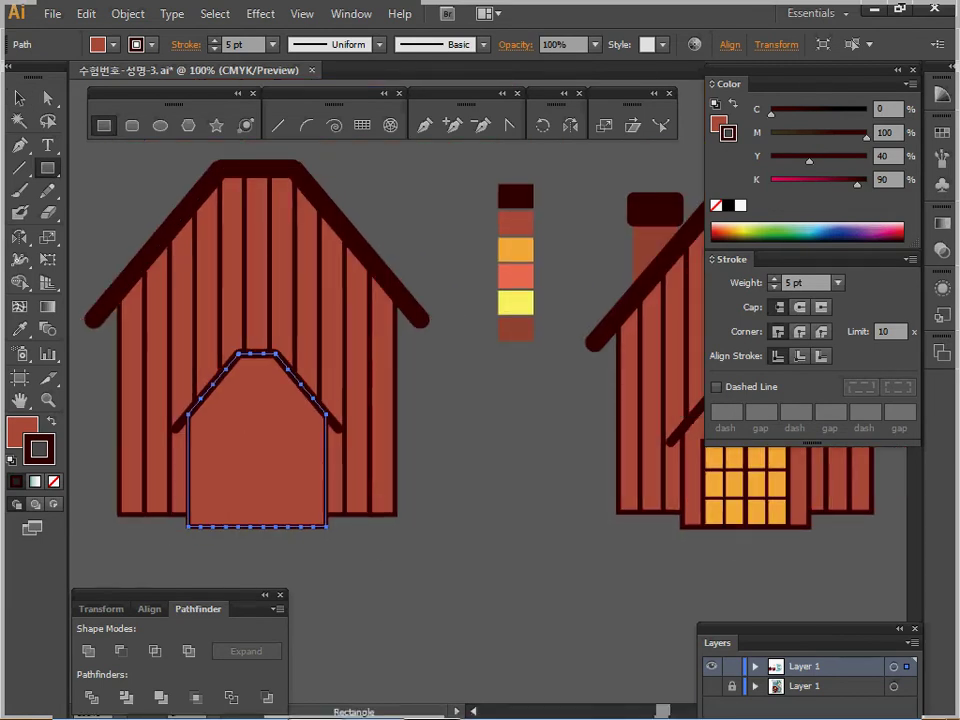
pyautogui.press('i')
pyautogui.click(516, 250)
pyautogui.click(104, 125)
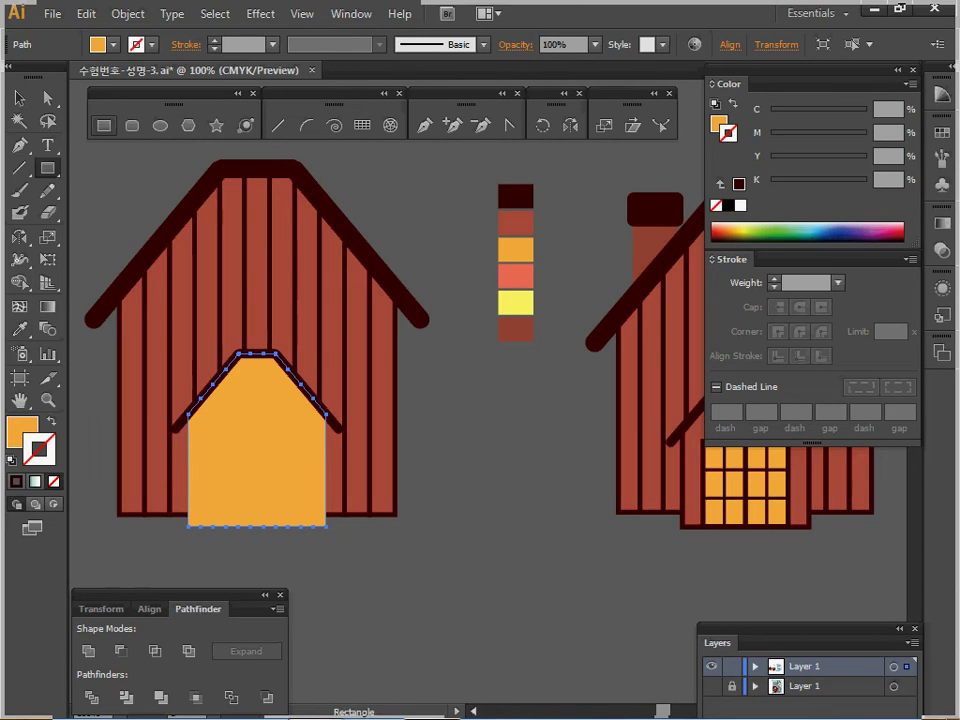
pyautogui.hotkey('ctrl', 'z')
pyautogui.keyDown('ctrl'); pyautogui.click(430, 220); pyautogui.keyUp('ctrl')
pyautogui.click(413, 348)
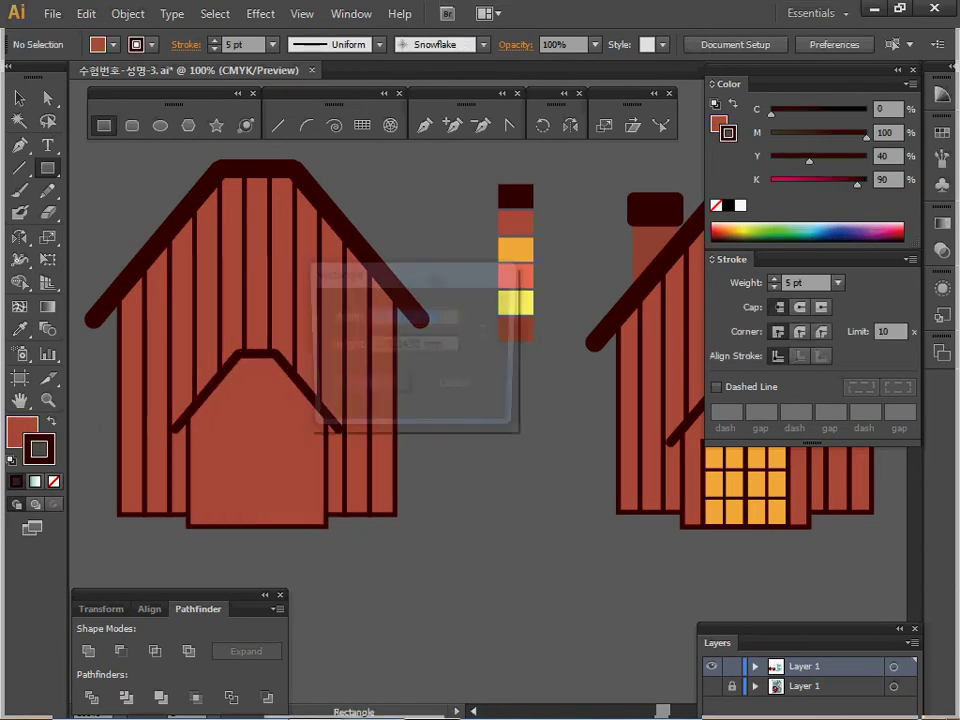
pyautogui.click(458, 389)
pyautogui.click(458, 388)
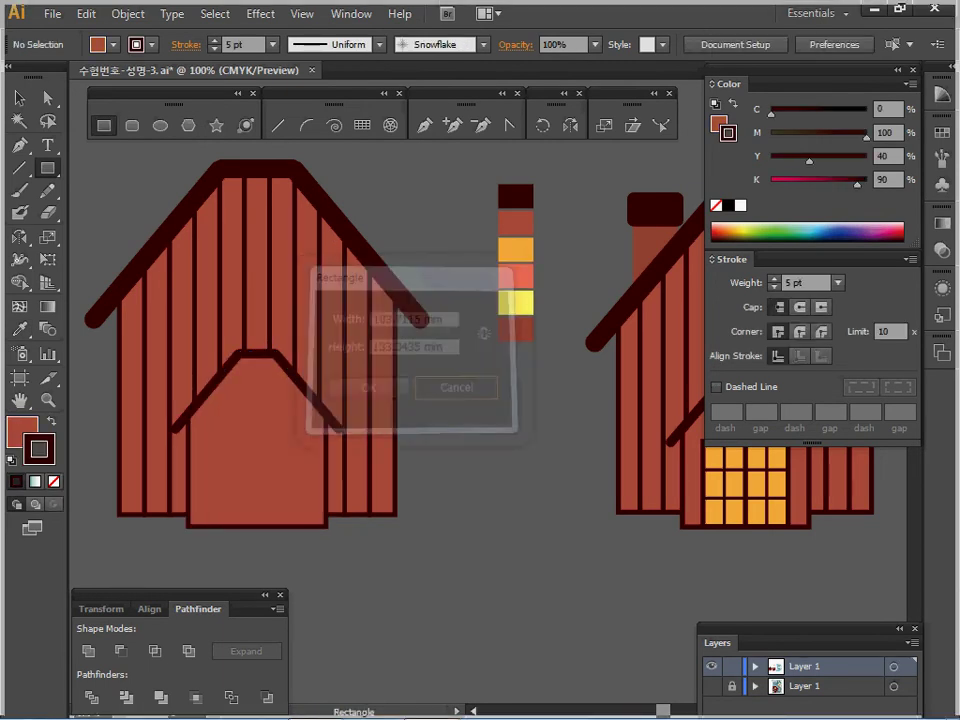
# Create a 32 by 32 mm door rectangle centred at the base of the small house and fill it with the palette's orange
pyautogui.click(412, 350)
pyautogui.write('32')
pyautogui.press('Tab')
pyautogui.write('32')
pyautogui.press('Return')
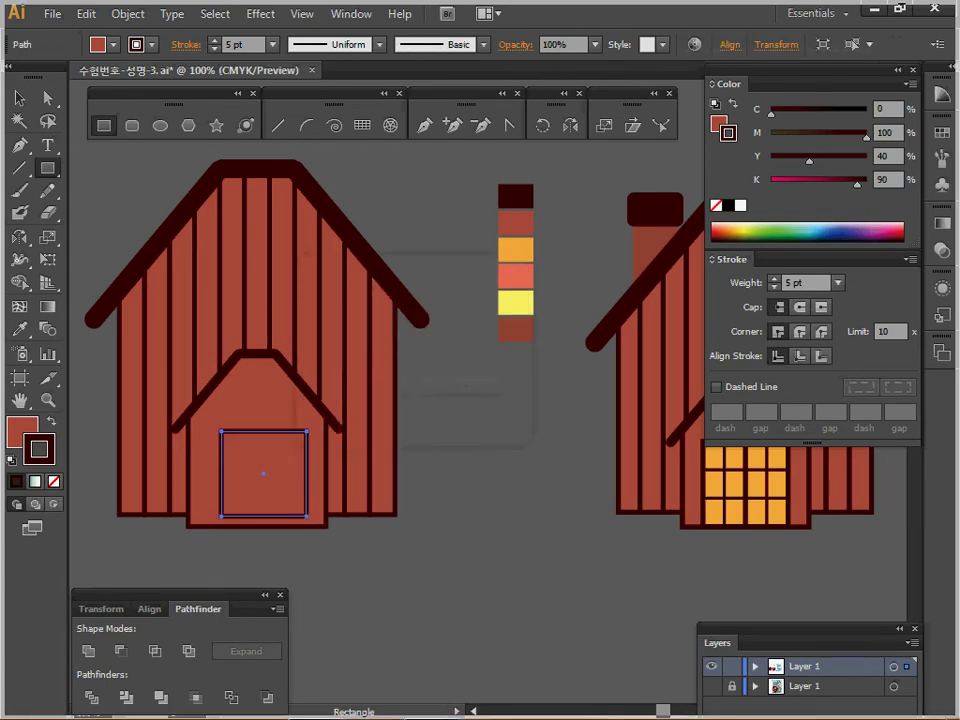
pyautogui.moveTo(264, 474); pyautogui.dragTo(257, 483)
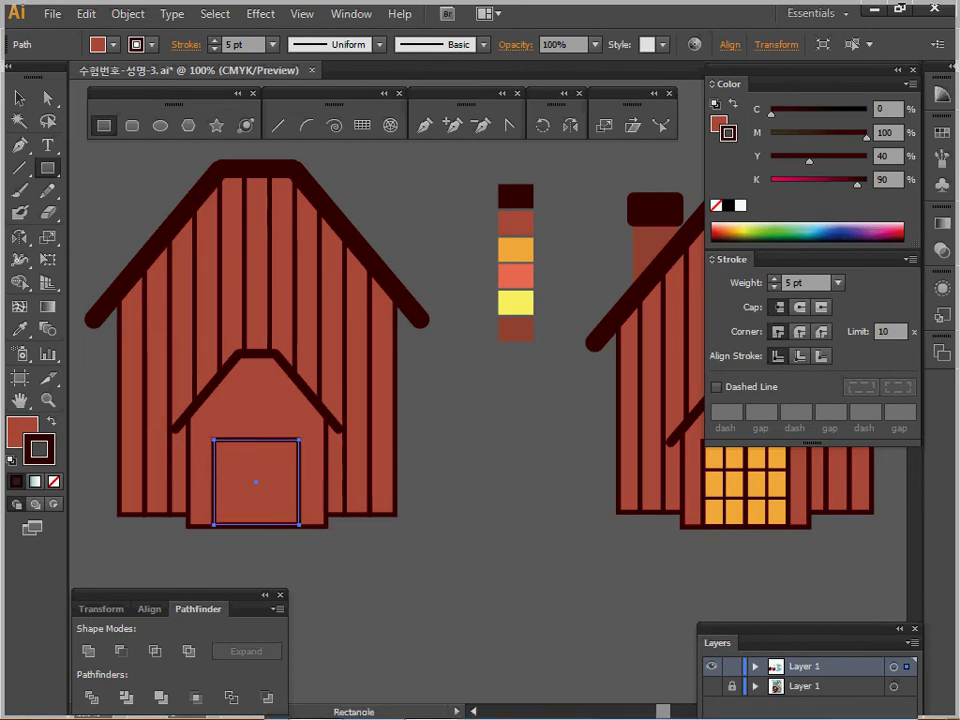
pyautogui.press('i')
pyautogui.click(516, 250)
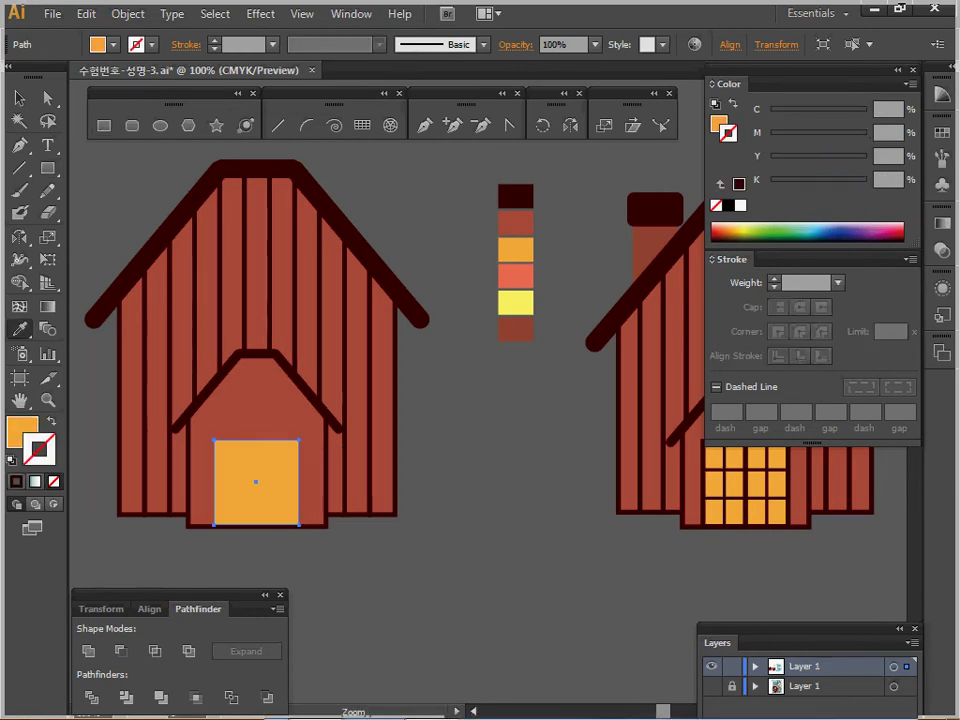
# Nudge the orange door down and align it on its horizontal centre with the small house's wall and roof
pyautogui.keyDown('ctrl'); pyautogui.click(326, 480); pyautogui.keyUp('ctrl')
pyautogui.keyDown('ctrl'); pyautogui.click(391, 404); pyautogui.keyUp('ctrl')
pyautogui.keyDown('ctrl'); pyautogui.click(421, 409); pyautogui.keyUp('ctrl')
pyautogui.moveTo(421, 409); pyautogui.dragTo(307, 458)
pyautogui.press('Down')
pyautogui.press('Down')
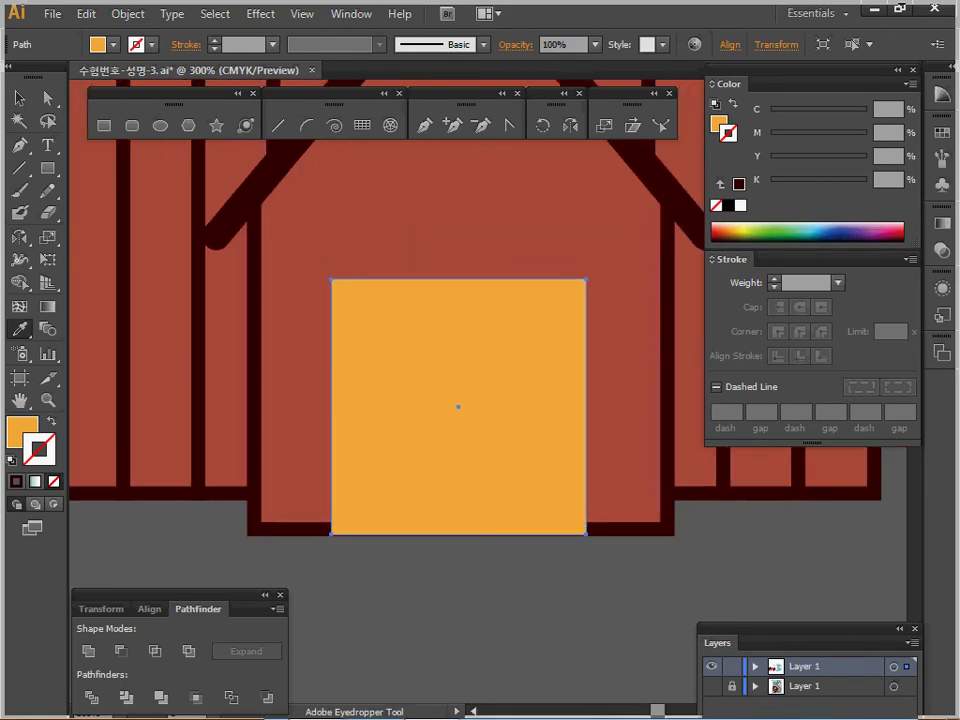
pyautogui.keyDown('ctrl'); pyautogui.keyDown('alt'); pyautogui.click(457, 400); pyautogui.keyUp('alt'); pyautogui.keyUp('ctrl')
pyautogui.moveTo(457, 400); pyautogui.dragTo(386, 478)
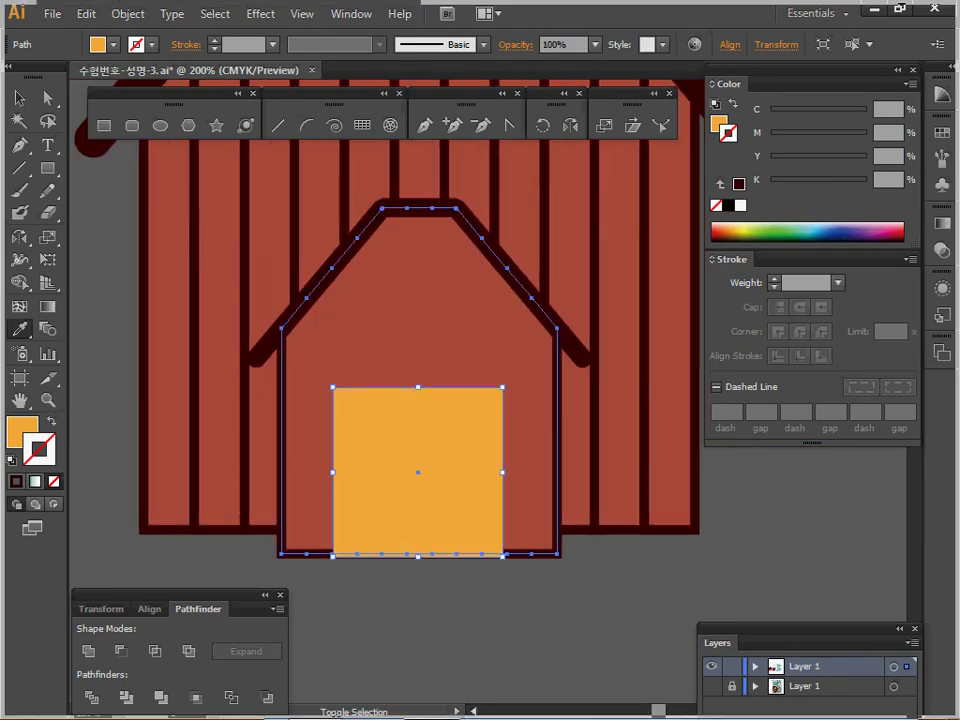
pyautogui.keyDown('ctrl'); pyautogui.keyDown('shift'); pyautogui.click(418, 330); pyautogui.keyUp('shift'); pyautogui.keyUp('ctrl')
pyautogui.keyDown('ctrl'); pyautogui.keyDown('shift'); pyautogui.click(418, 208); pyautogui.keyUp('shift'); pyautogui.keyUp('ctrl')
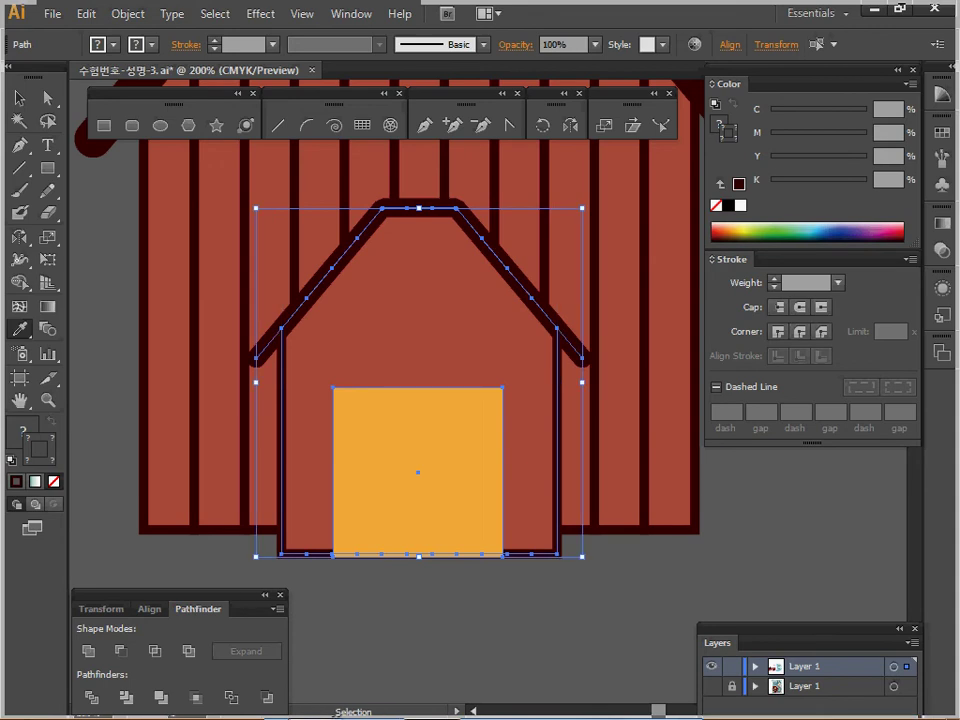
pyautogui.press('ctrl')
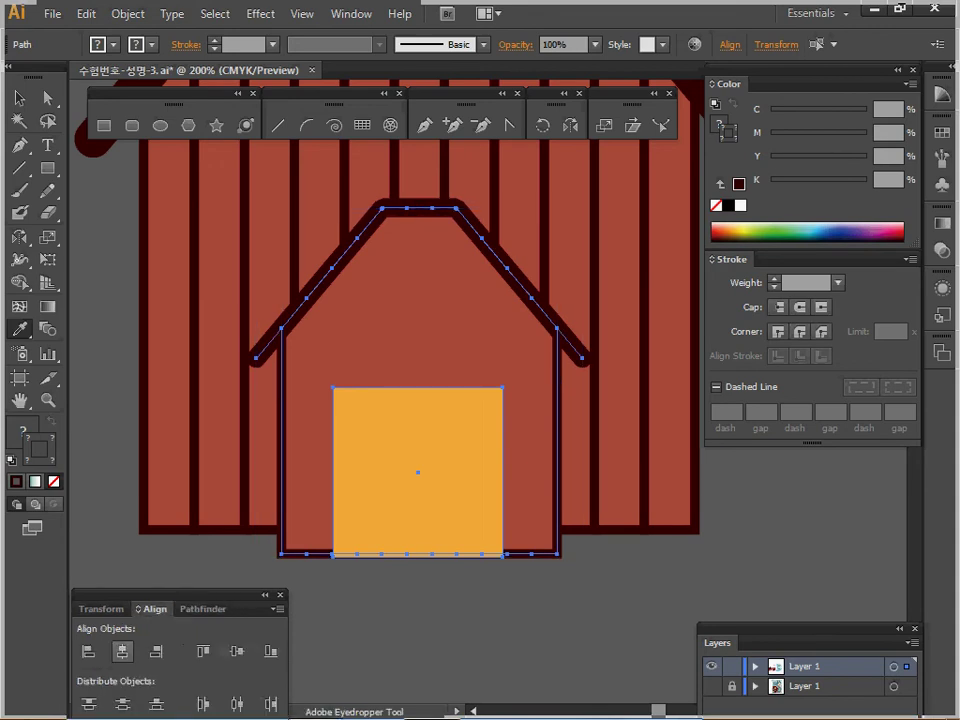
pyautogui.hotkey('ctrl', 'shift', 'a')
# Nudge the door down slightly past the base of the small house's wall, leaving nothing selected
pyautogui.keyDown('ctrl'); pyautogui.click(418, 473); pyautogui.keyUp('ctrl')
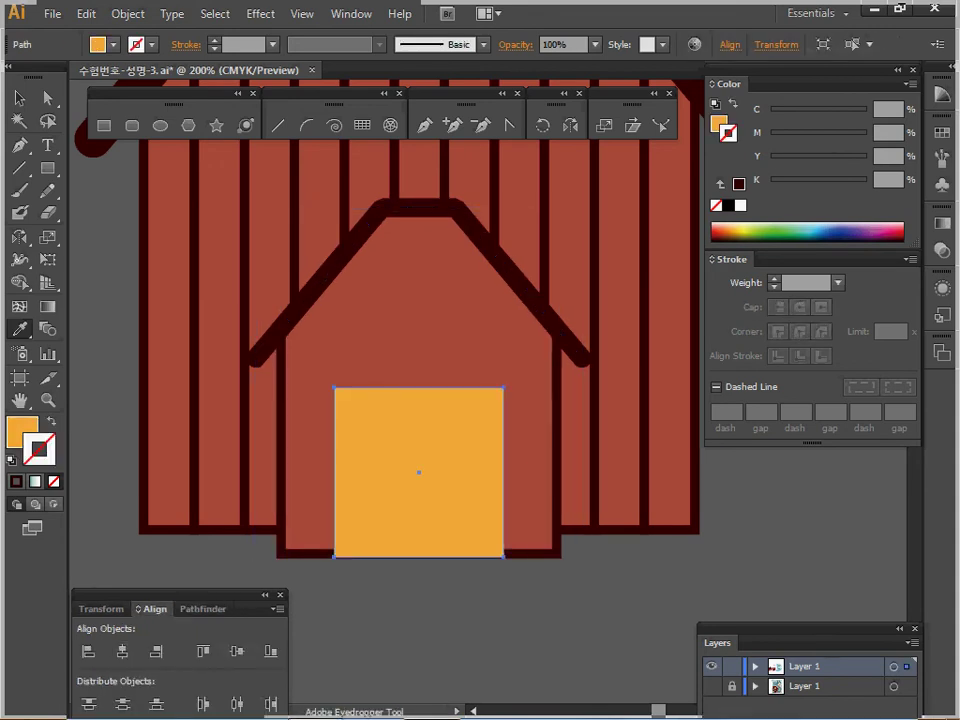
pyautogui.press('Down')
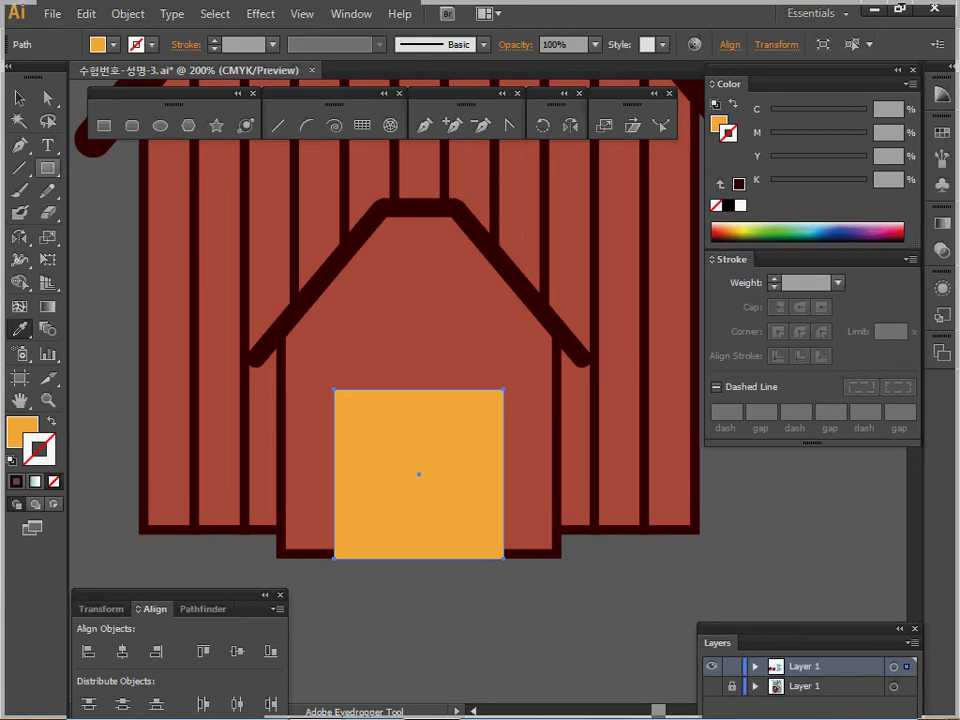
pyautogui.press('v')
pyautogui.hotkey('ctrl', 'shift', 'a')
pyautogui.press('i')
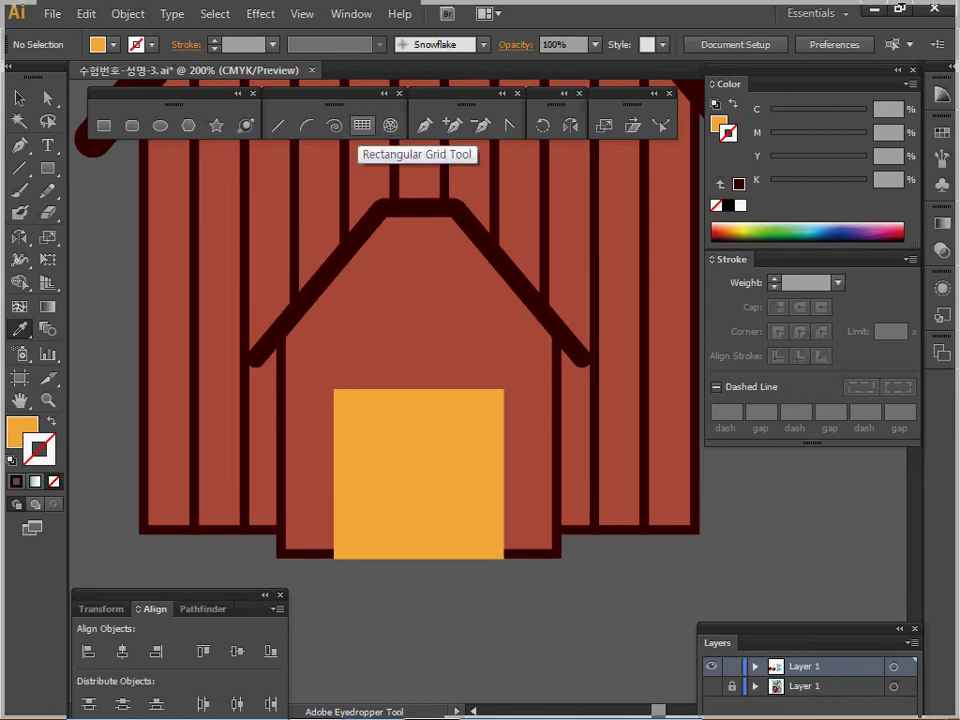
# Place a 32 by 32 mm rectangular grid with 2 horizontal and 3 vertical dividers exactly over the orange door
pyautogui.click(362, 125)
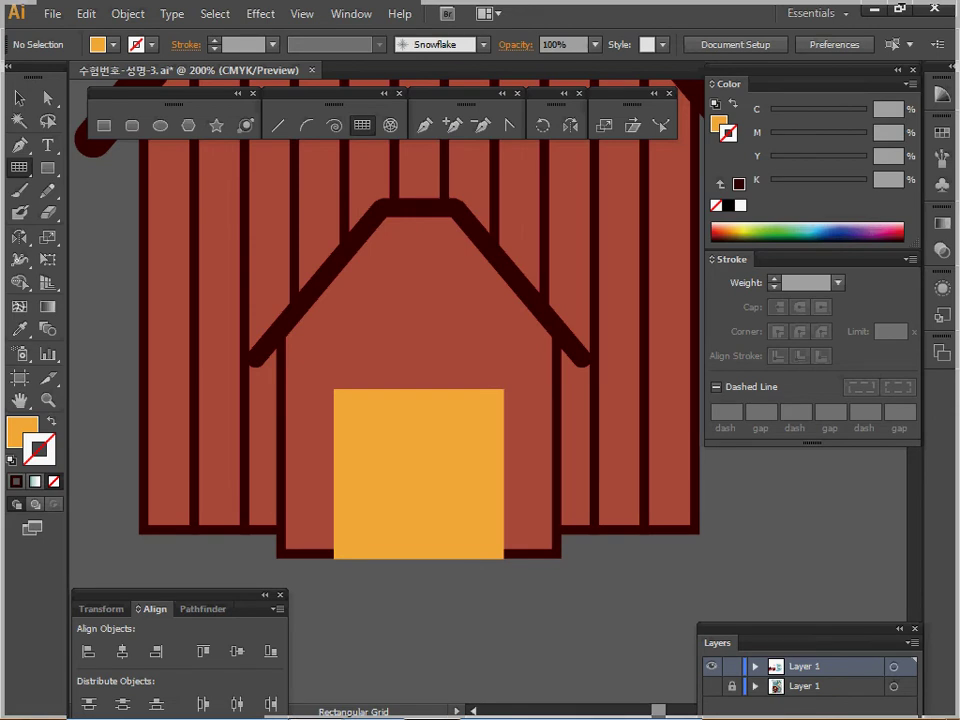
pyautogui.click(418, 474)
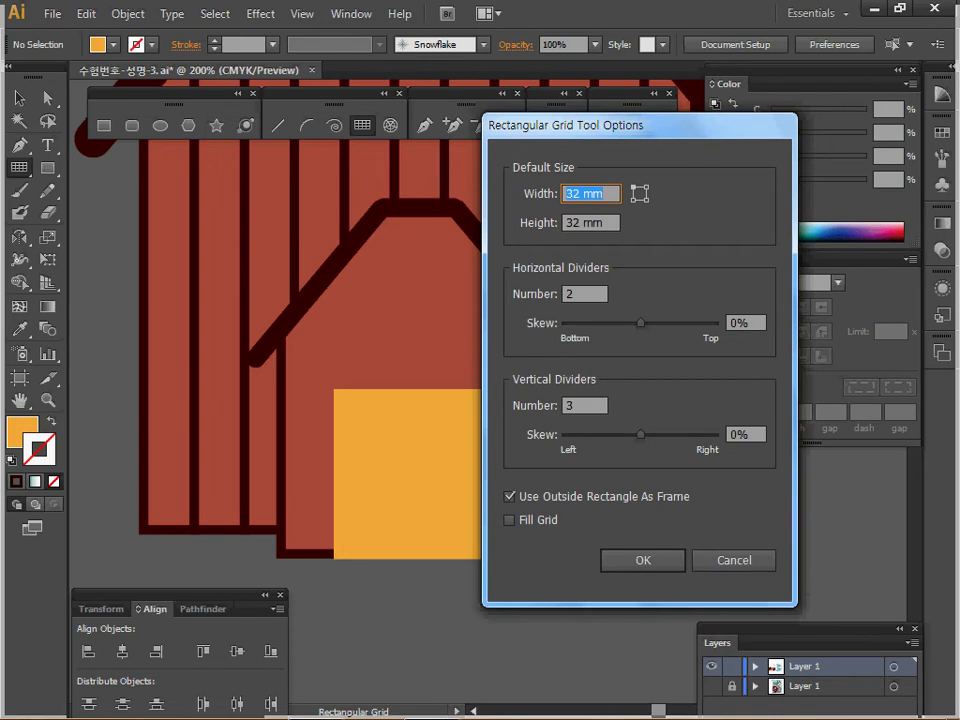
pyautogui.press('Tab')
pyautogui.press('Tab')
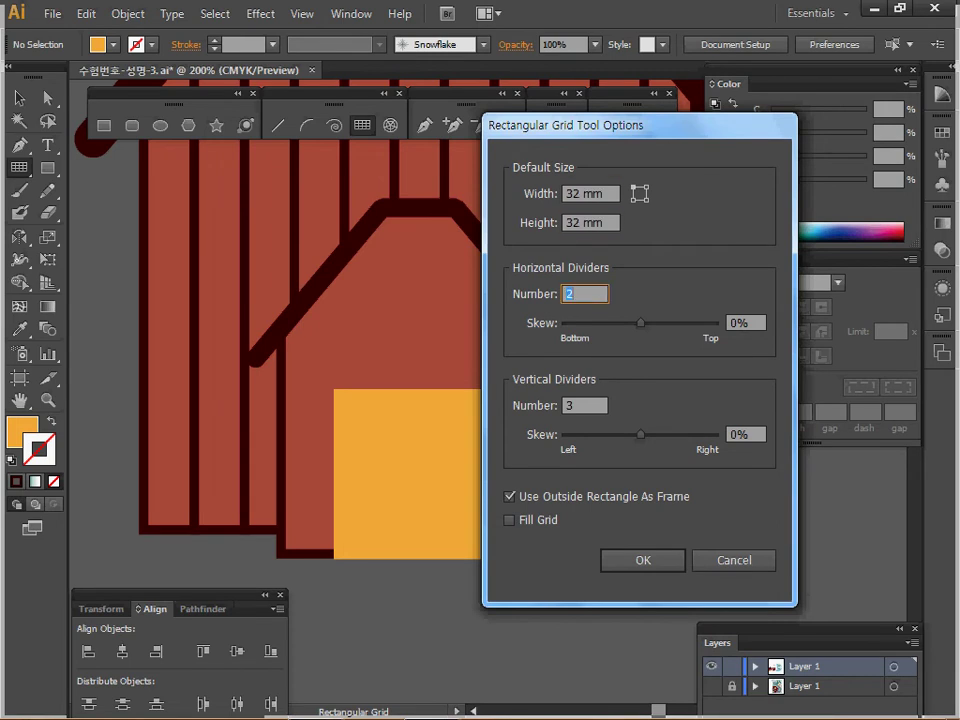
pyautogui.press('Tab')
pyautogui.press('Tab')
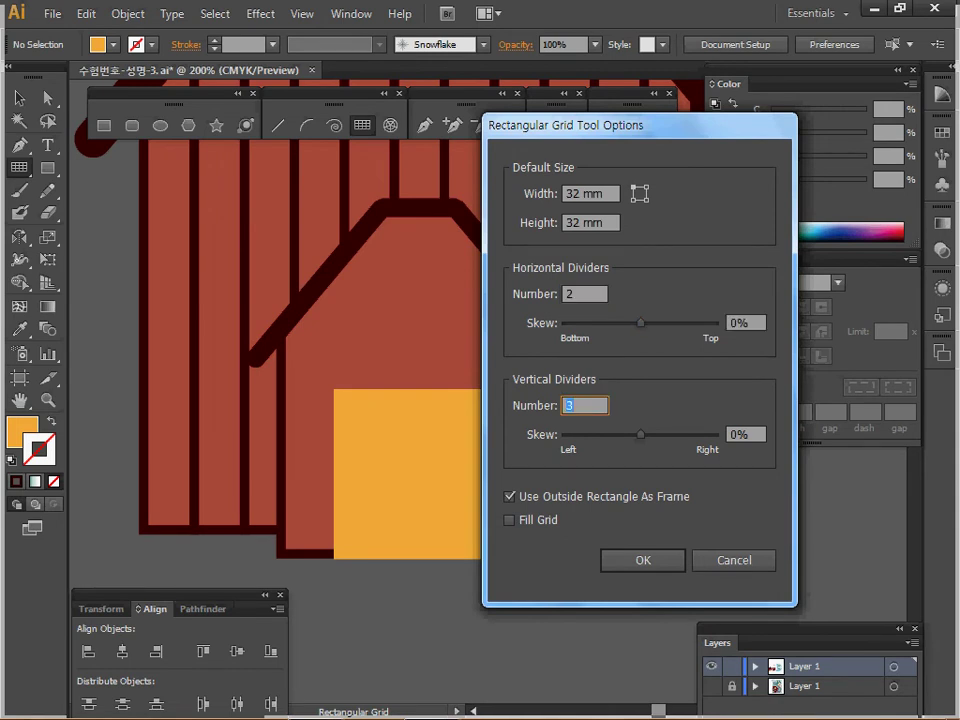
pyautogui.press('Return')
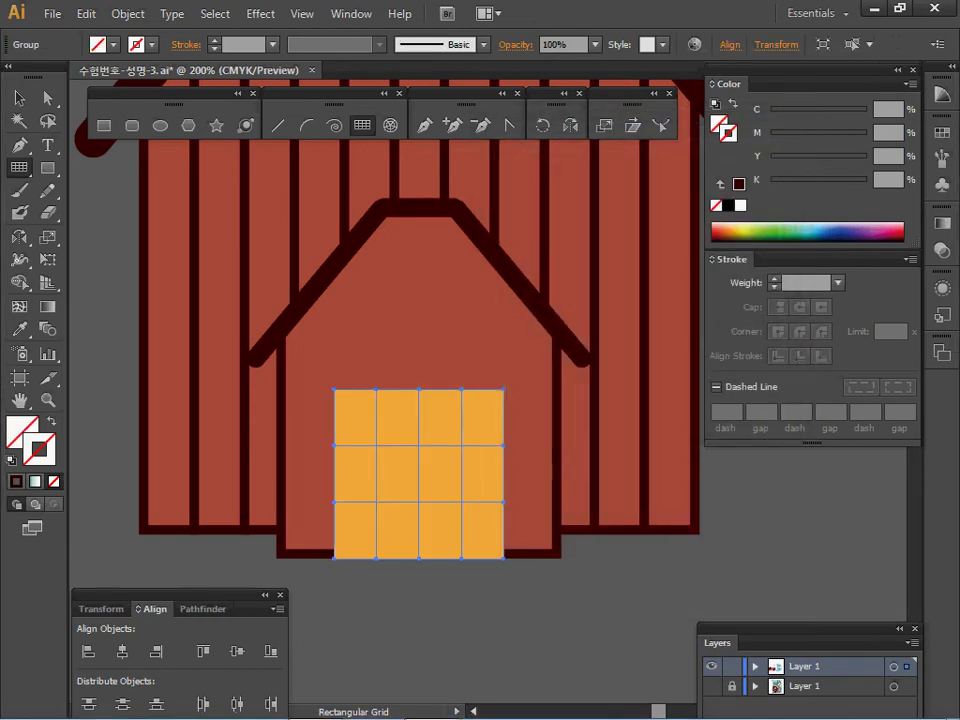
# Give the door grid no fill and a 5 pt stroke in the palette's darkest brown
pyautogui.keyDown('ctrl'); pyautogui.keyDown('alt'); pyautogui.click(471, 435); pyautogui.keyUp('alt'); pyautogui.keyUp('ctrl')
pyautogui.moveTo(471, 435); pyautogui.dragTo(358, 553)
pyautogui.hotkey('ctrl', '-')
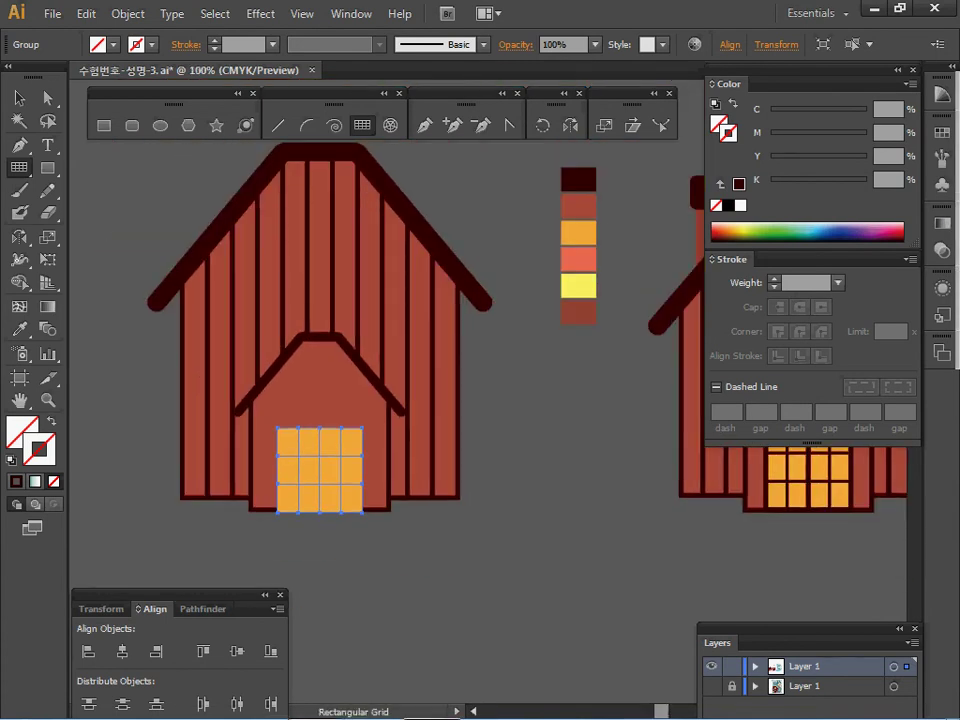
pyautogui.press('i')
pyautogui.click(578, 180)
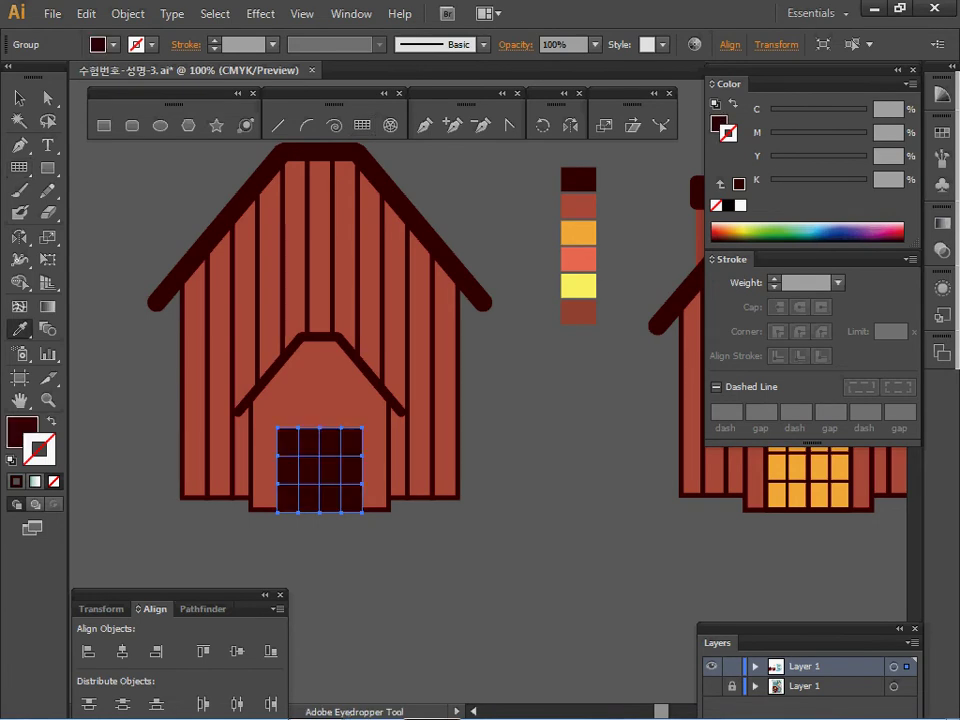
pyautogui.hotkey('shift', 'x')
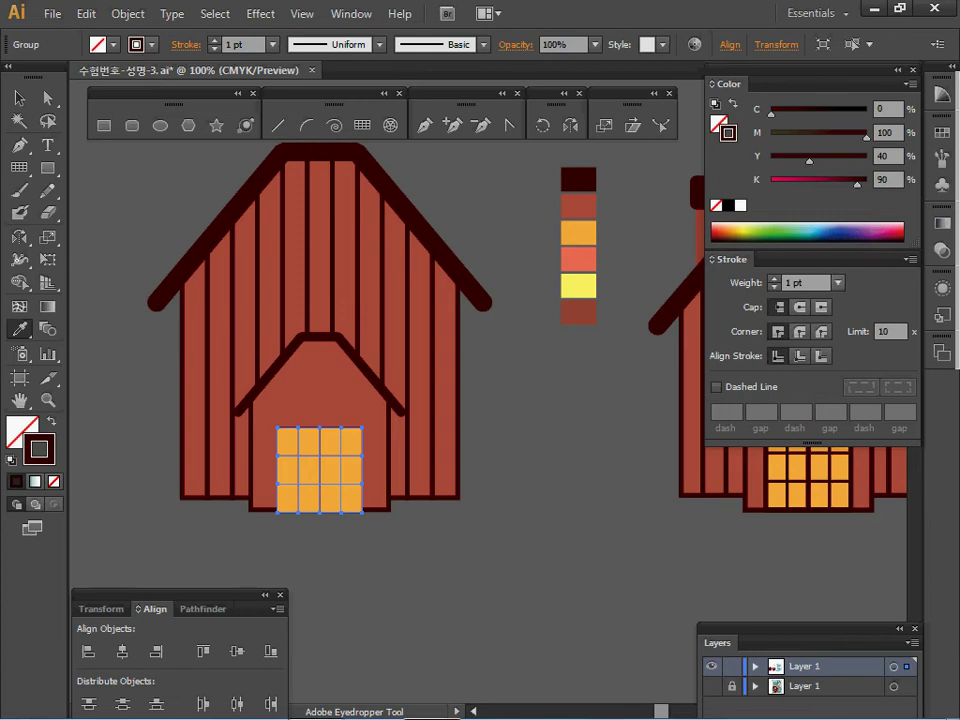
pyautogui.click(838, 283)
pyautogui.click(864, 426)
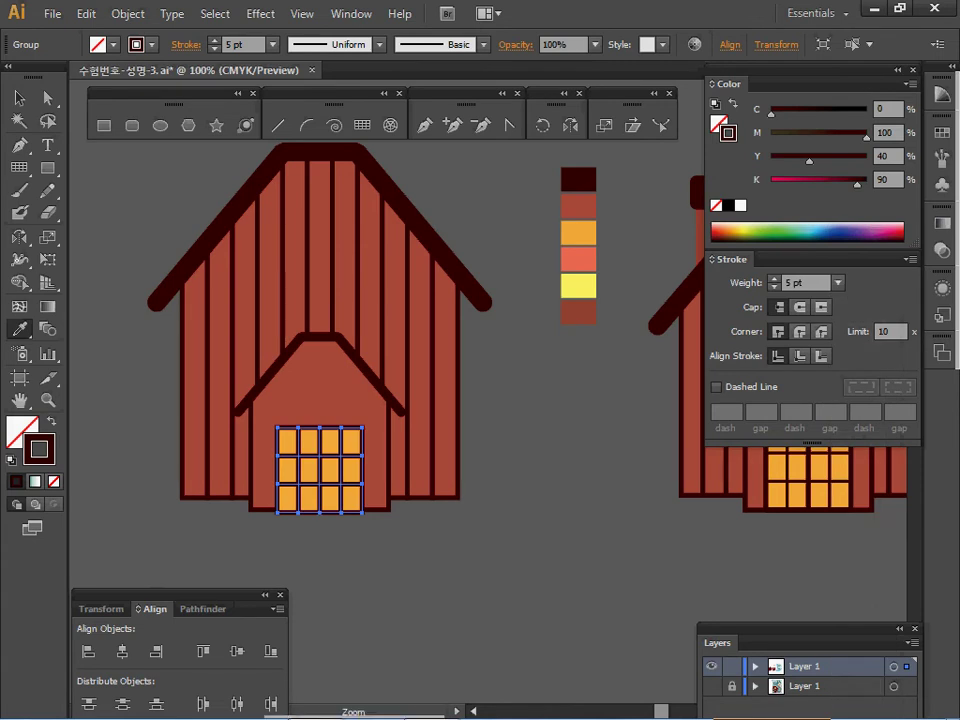
# Set the door's two horizontal dividers and two outer vertical dividers to a 3 pt stroke, leaving out the frame and centre divider
pyautogui.hotkey('ctrl', '=')
pyautogui.hotkey('ctrl', '=')
pyautogui.hotkey('ctrl', '=')
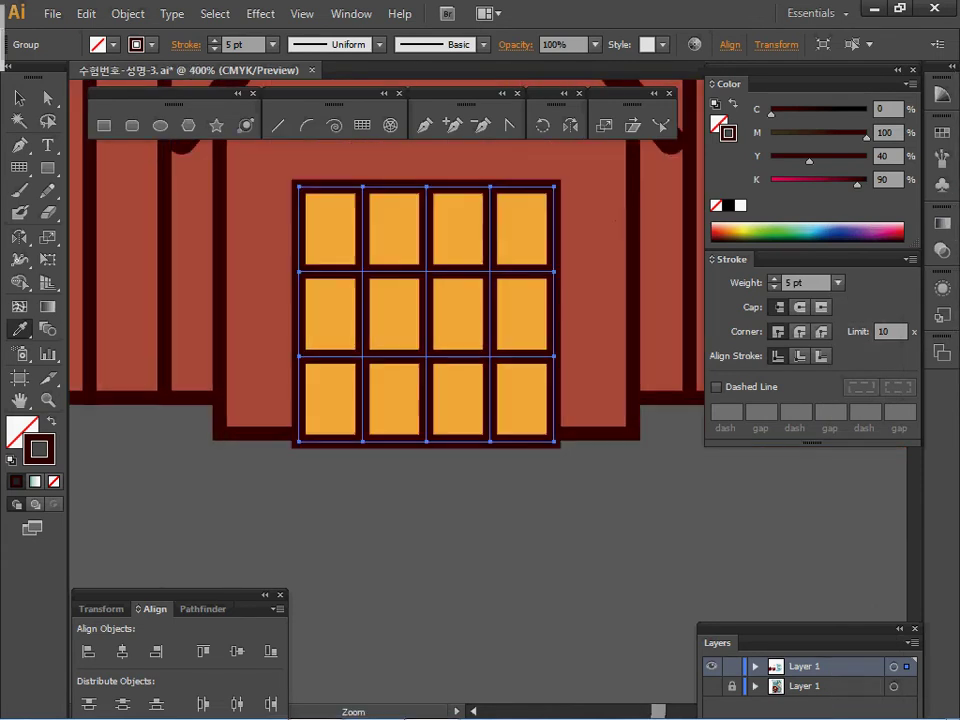
pyautogui.hotkey('ctrl', '=')
pyautogui.moveTo(374, 314); pyautogui.dragTo(310, 419)
pyautogui.keyDown('ctrl'); pyautogui.keyDown('alt'); pyautogui.click(379, 415); pyautogui.keyUp('alt'); pyautogui.keyUp('ctrl')
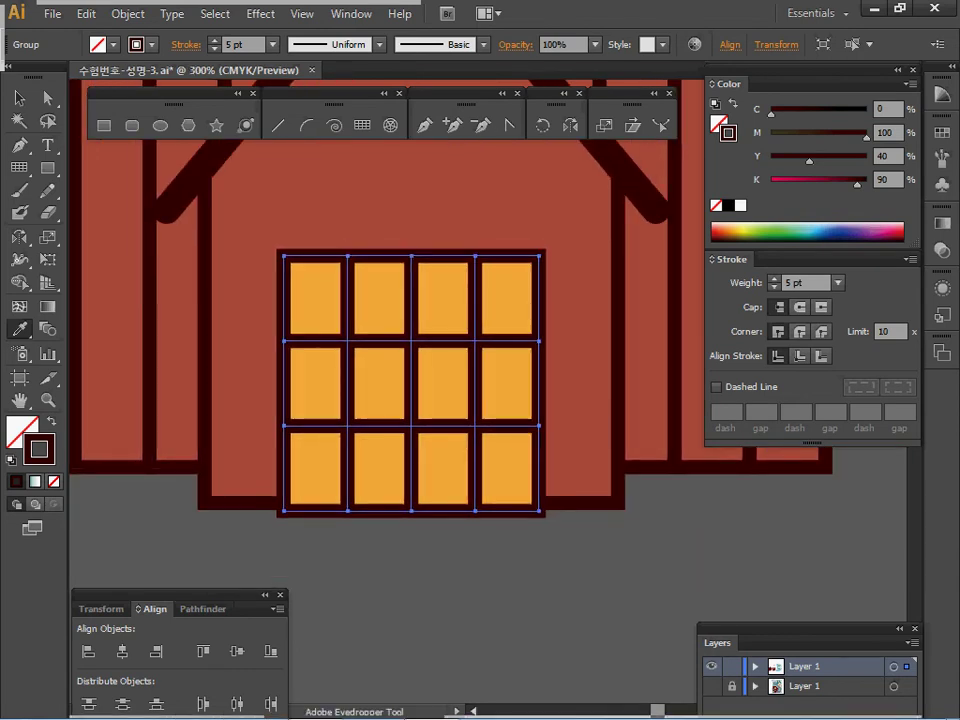
pyautogui.moveTo(47, 97); pyautogui.dragTo(110, 120)
pyautogui.click(240, 555)
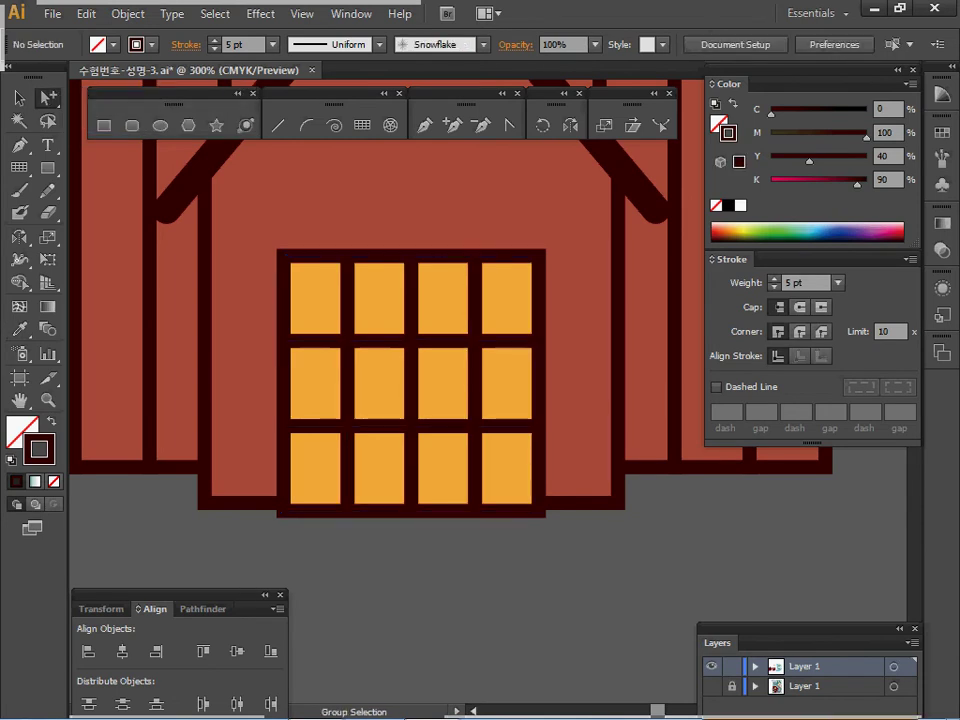
pyautogui.click(348, 384)
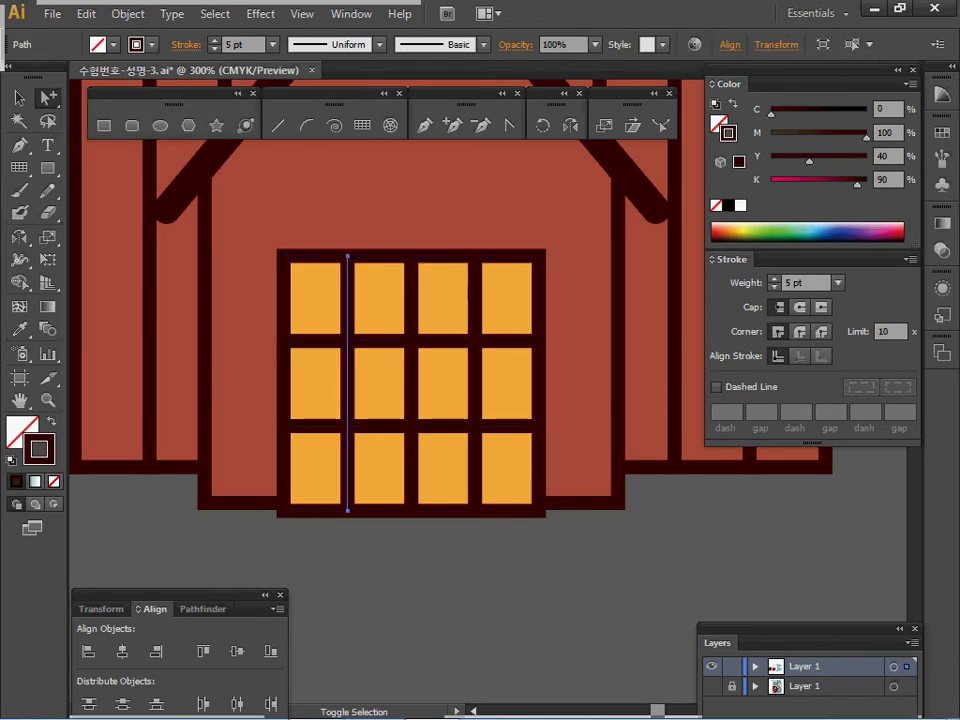
pyautogui.keyDown('shift'); pyautogui.click(404, 384); pyautogui.keyUp('shift')
pyautogui.keyDown('shift'); pyautogui.click(475, 384); pyautogui.keyUp('shift')
pyautogui.keyDown('shift'); pyautogui.click(443, 341); pyautogui.keyUp('shift')
pyautogui.keyDown('shift'); pyautogui.click(443, 426); pyautogui.keyUp('shift')
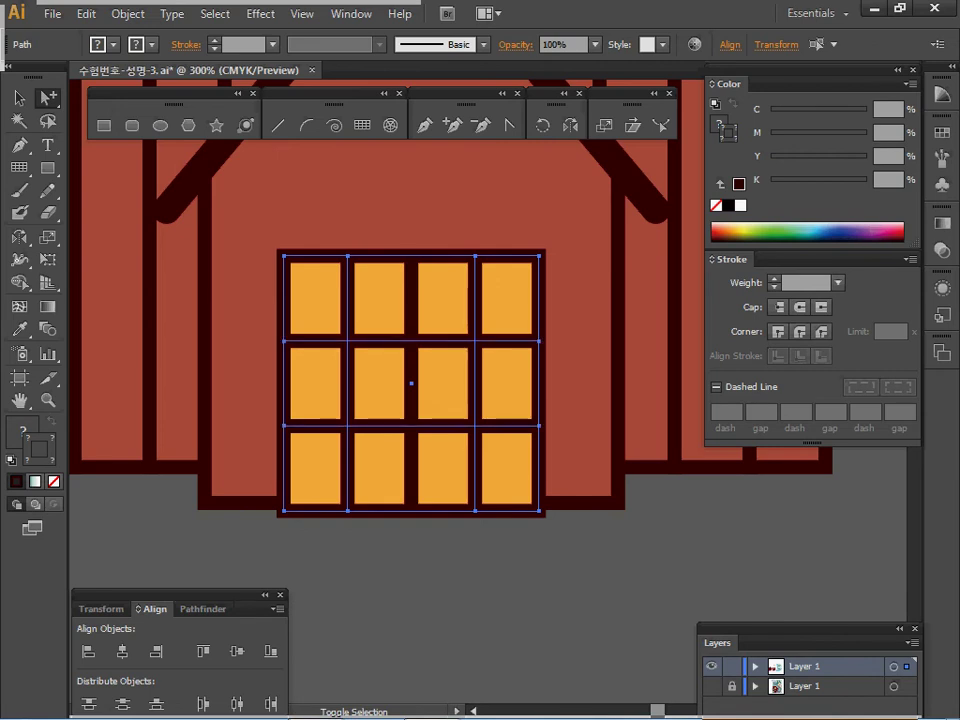
pyautogui.keyDown('shift'); pyautogui.click(443, 384); pyautogui.keyUp('shift')
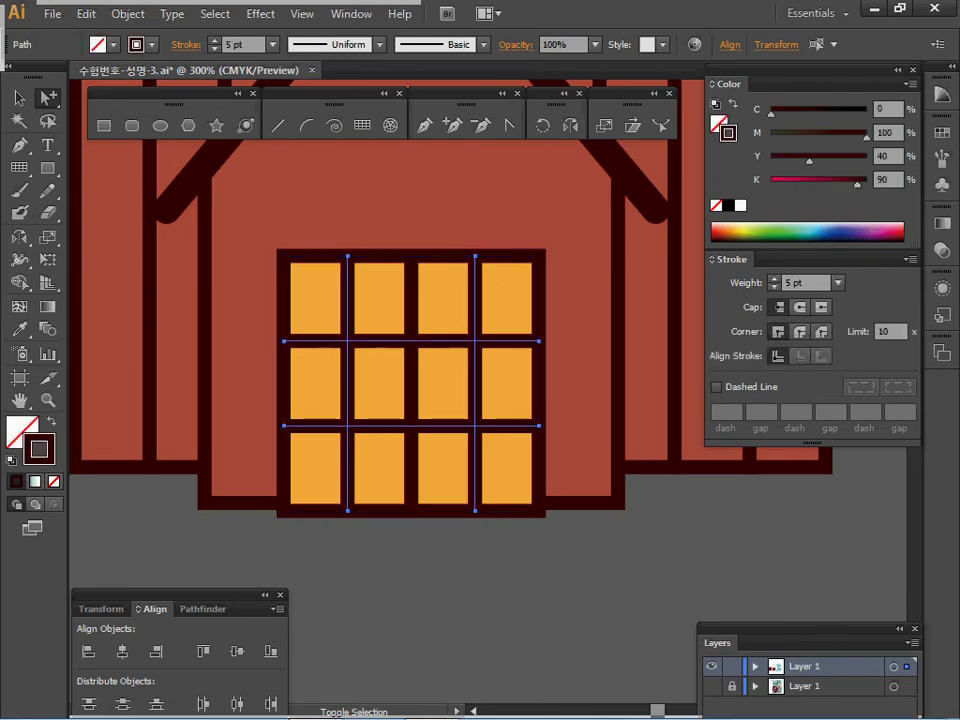
pyautogui.click(774, 287)
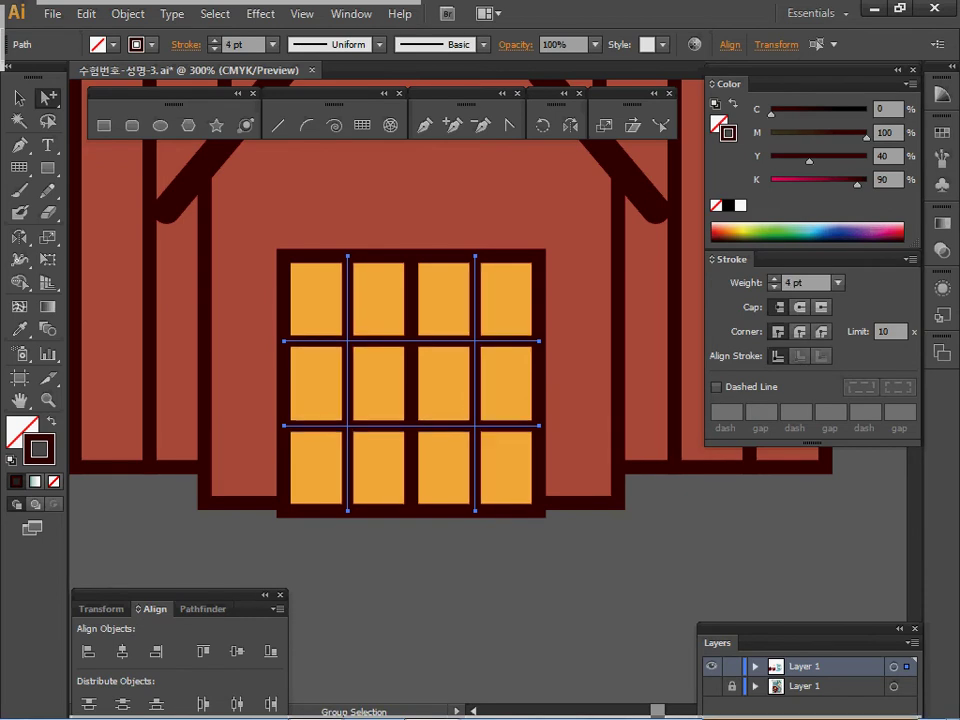
pyautogui.click(774, 287)
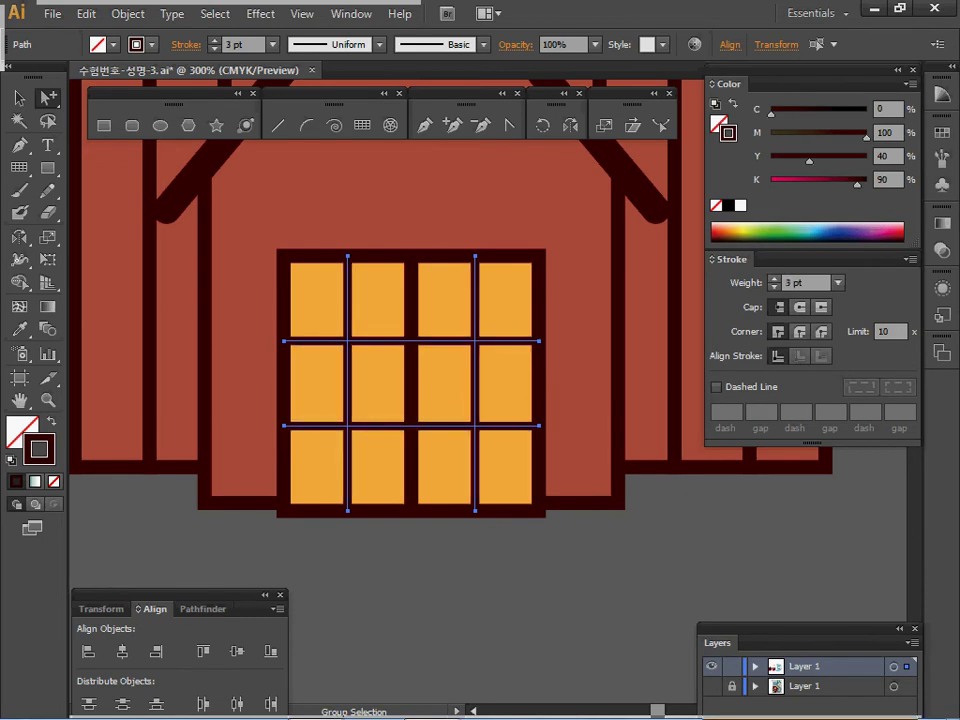
pyautogui.hotkey('ctrl', '-')
pyautogui.hotkey('ctrl', '-')
pyautogui.hotkey('ctrl', '-')
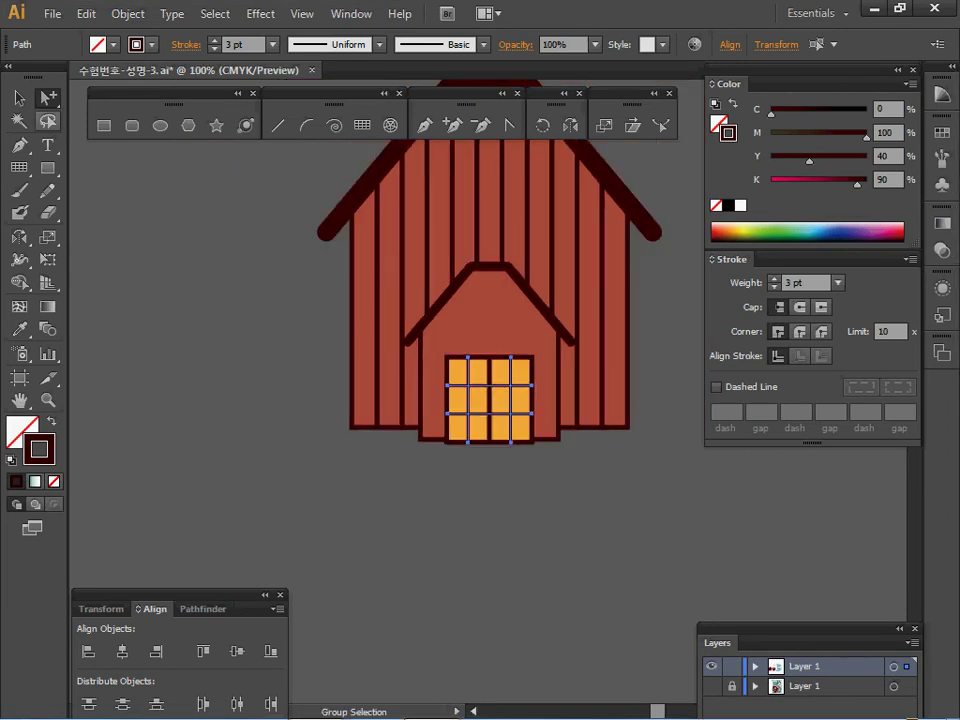
# Move the door and its grid up together until the frame's lower edge lines up with the base of the porch wall
pyautogui.click(19, 98)
pyautogui.hotkey('ctrl', '+')
pyautogui.hotkey('ctrl', '+')
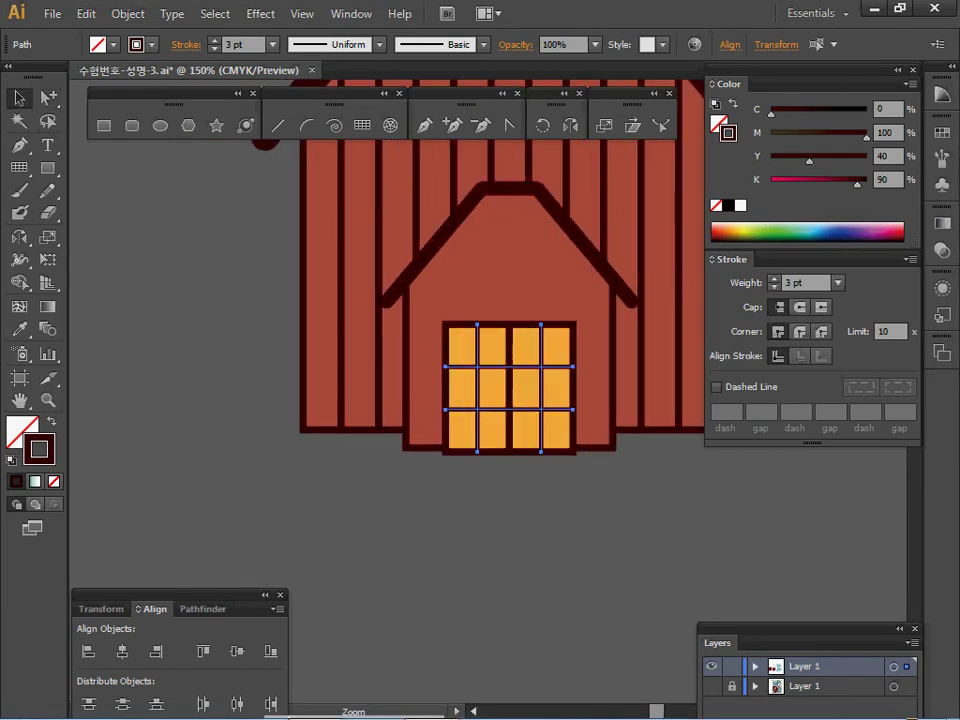
pyautogui.hotkey('ctrl', 'shift', 'a')
pyautogui.moveTo(325, 506); pyautogui.dragTo(392, 430)
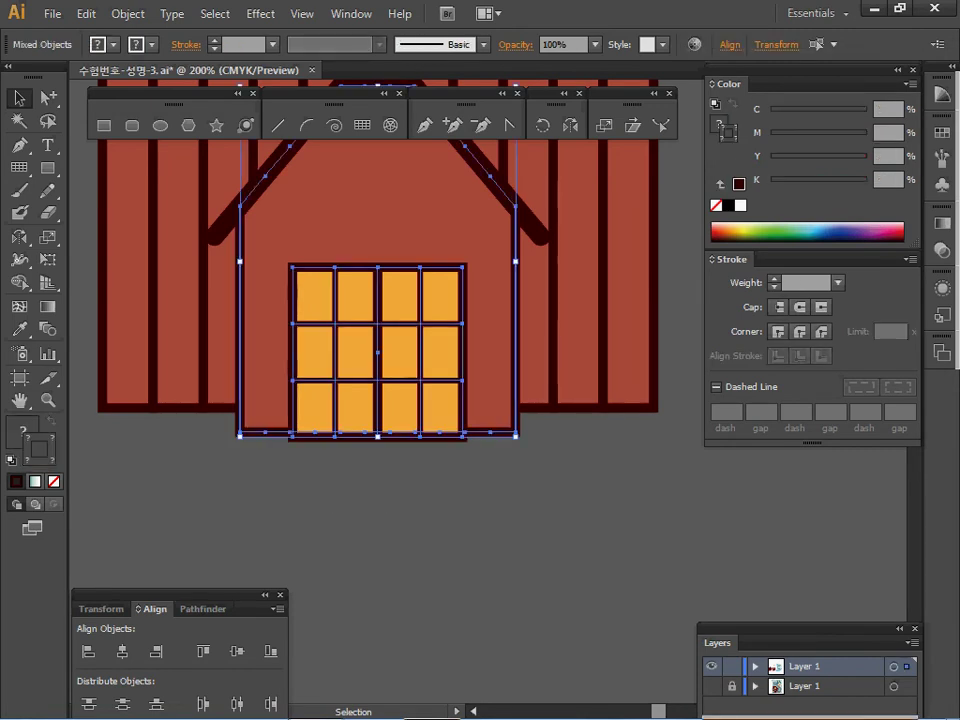
pyautogui.keyDown('shift'); pyautogui.click(489, 400); pyautogui.keyUp('shift')
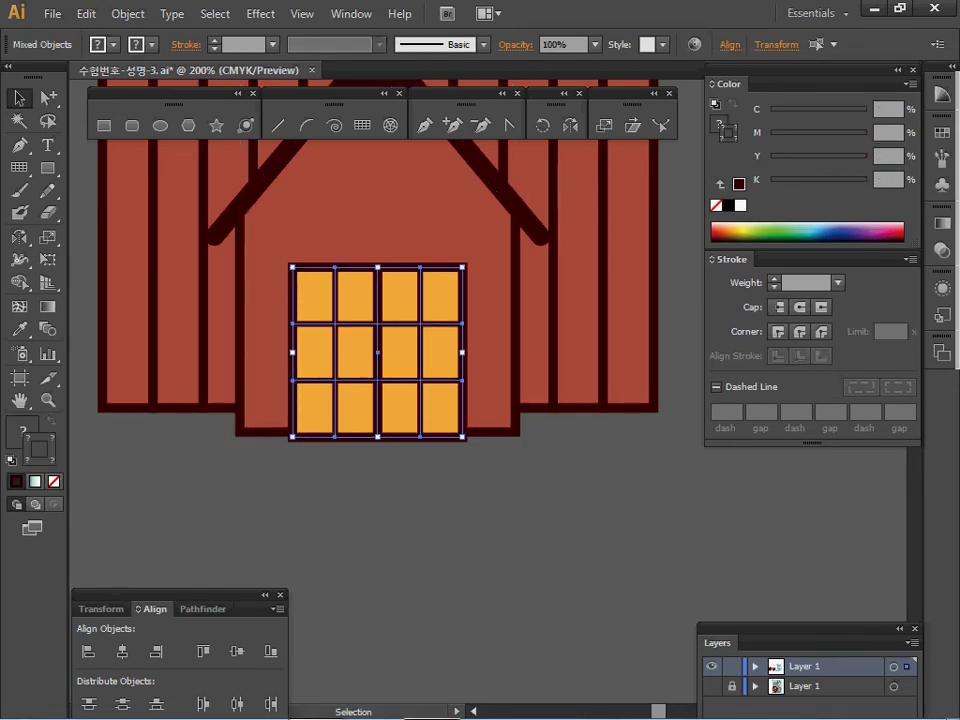
pyautogui.press('Up')
pyautogui.press('Up')
pyautogui.press('Up')
pyautogui.press('Up')
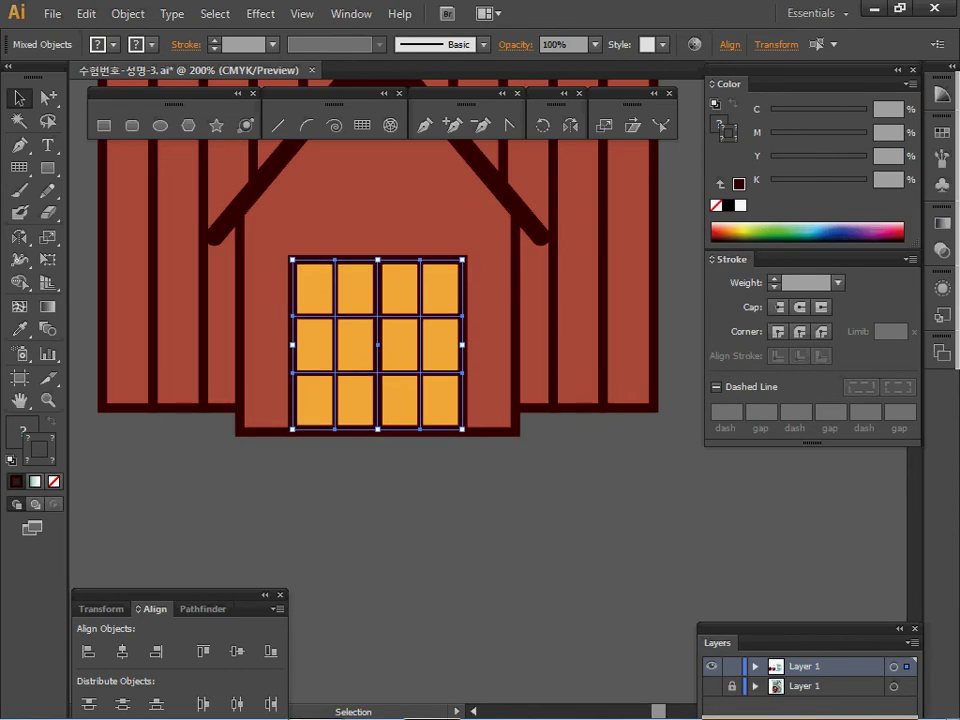
pyautogui.press('Down')
pyautogui.hotkey('ctrl', 'shift', 'a')
pyautogui.hotkey('ctrl', '-')
pyautogui.hotkey('ctrl', '-')
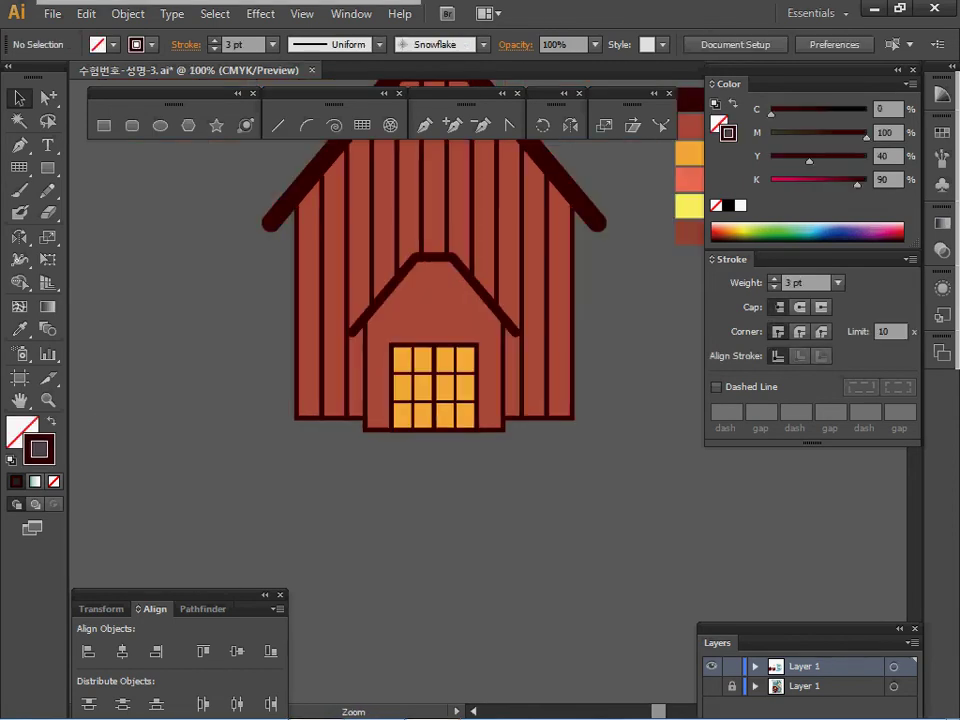
# Outline the strokes of the whole house, including the roofs, walls and door grid, and deselect it
pyautogui.hotkey('ctrl', 'a')
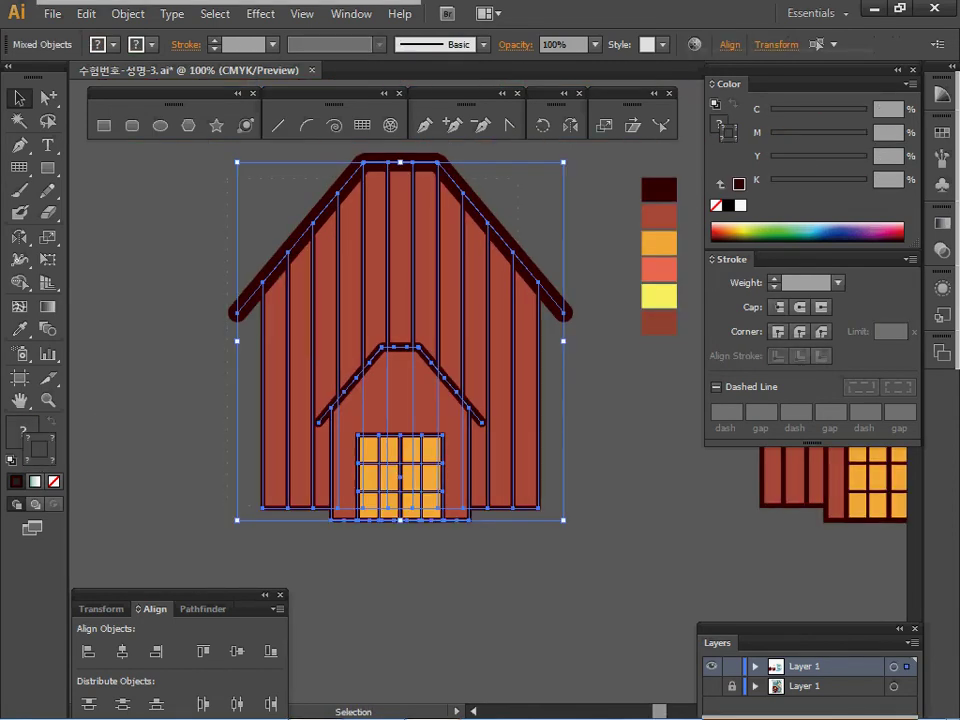
pyautogui.click(128, 13)
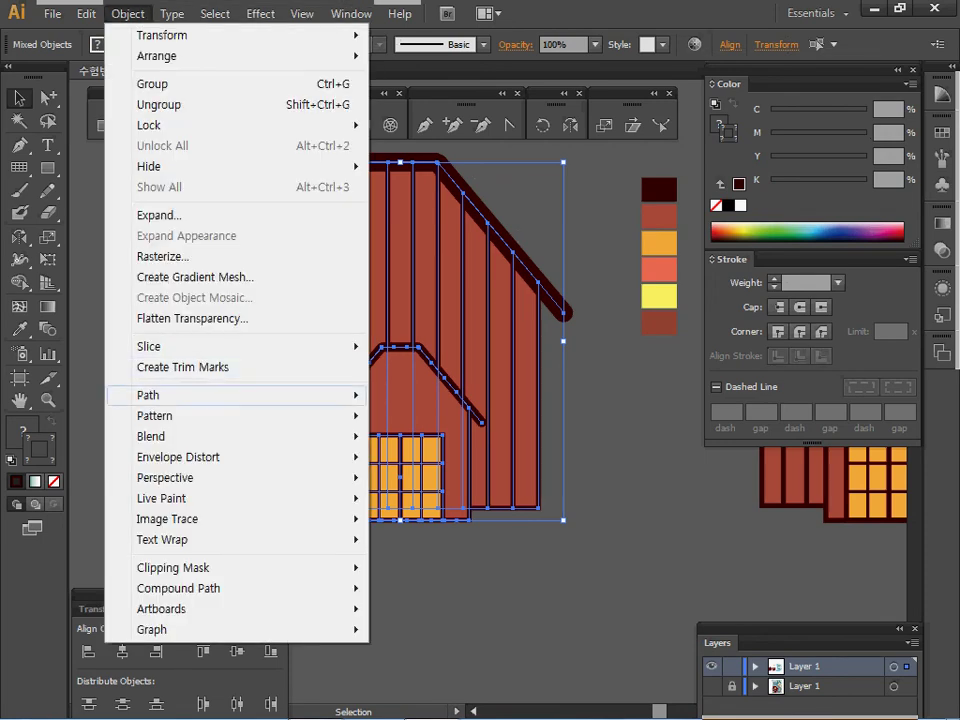
pyautogui.moveTo(150, 395)
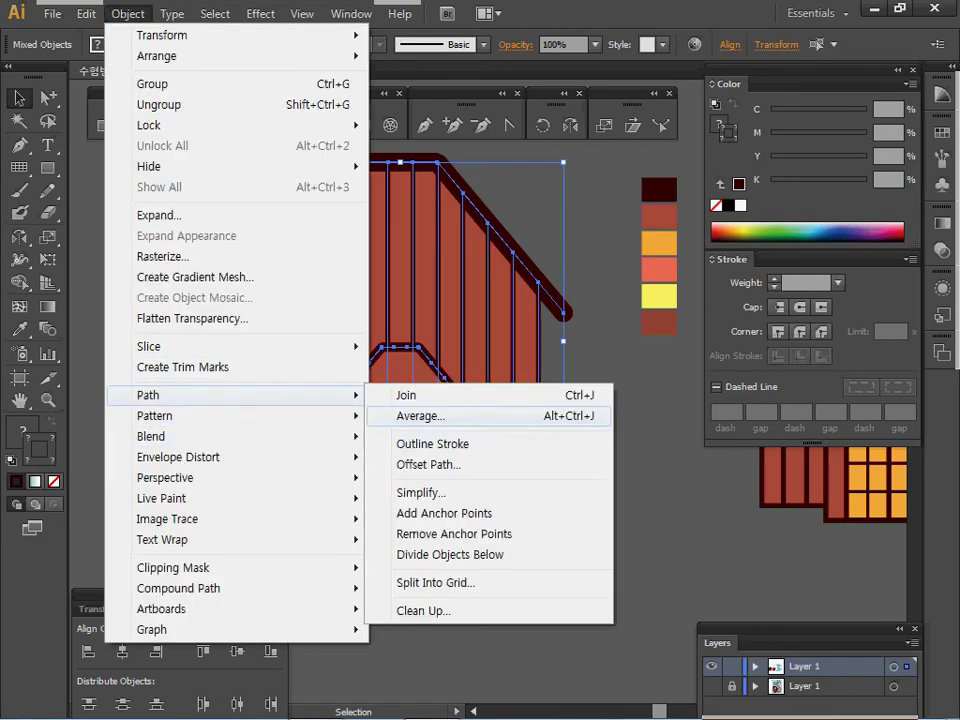
pyautogui.click(433, 444)
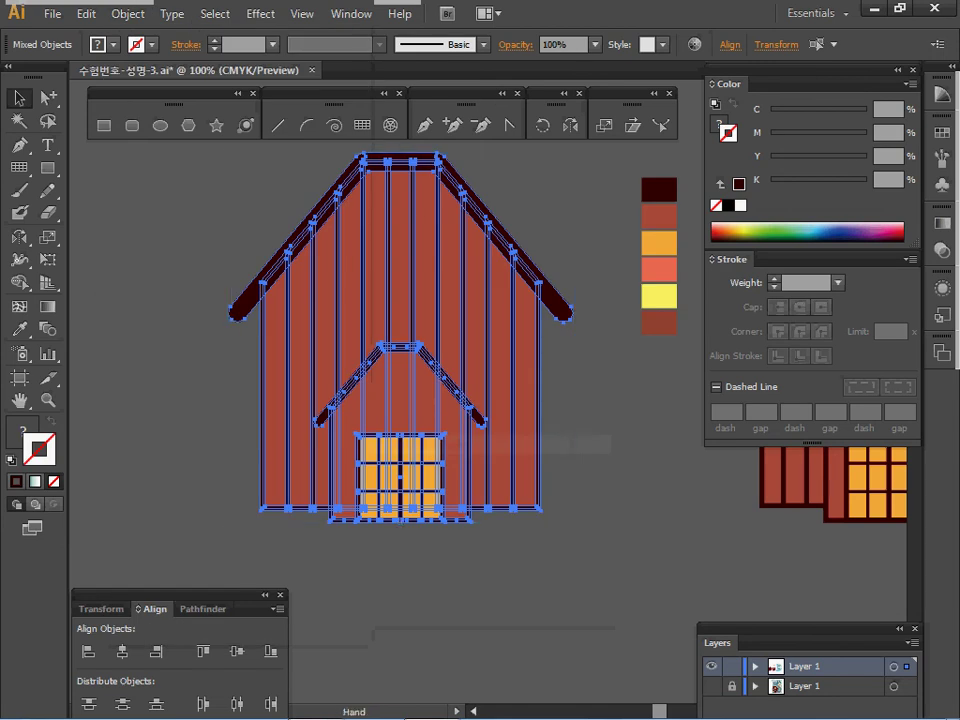
pyautogui.keyDown('ctrl'); pyautogui.keyDown('alt'); pyautogui.click(585, 371); pyautogui.keyUp('alt'); pyautogui.keyUp('ctrl')
pyautogui.moveTo(480, 318); pyautogui.dragTo(287, 214)
pyautogui.click(453, 318)
pyautogui.keyDown('ctrl'); pyautogui.click(433, 328); pyautogui.keyUp('ctrl')
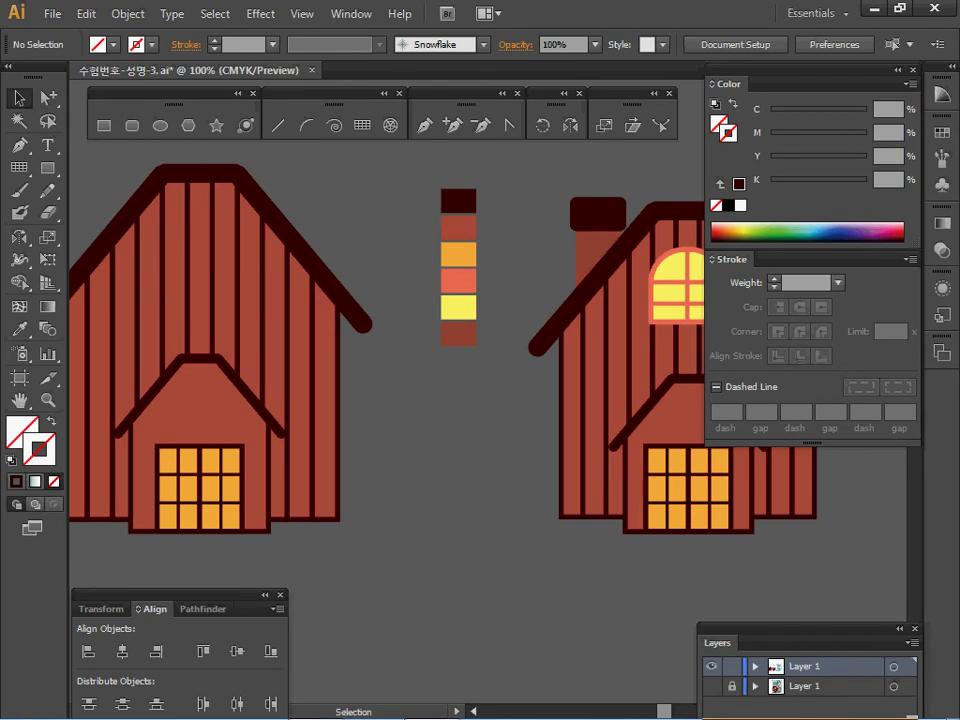
# Draw a tall pill-shaped rounded rectangle in the palette's coral on the striped wall, between the main roof peak and the porch roof
pyautogui.press('i')
pyautogui.click(458, 281)
pyautogui.moveTo(458, 281); pyautogui.dragTo(503, 279)
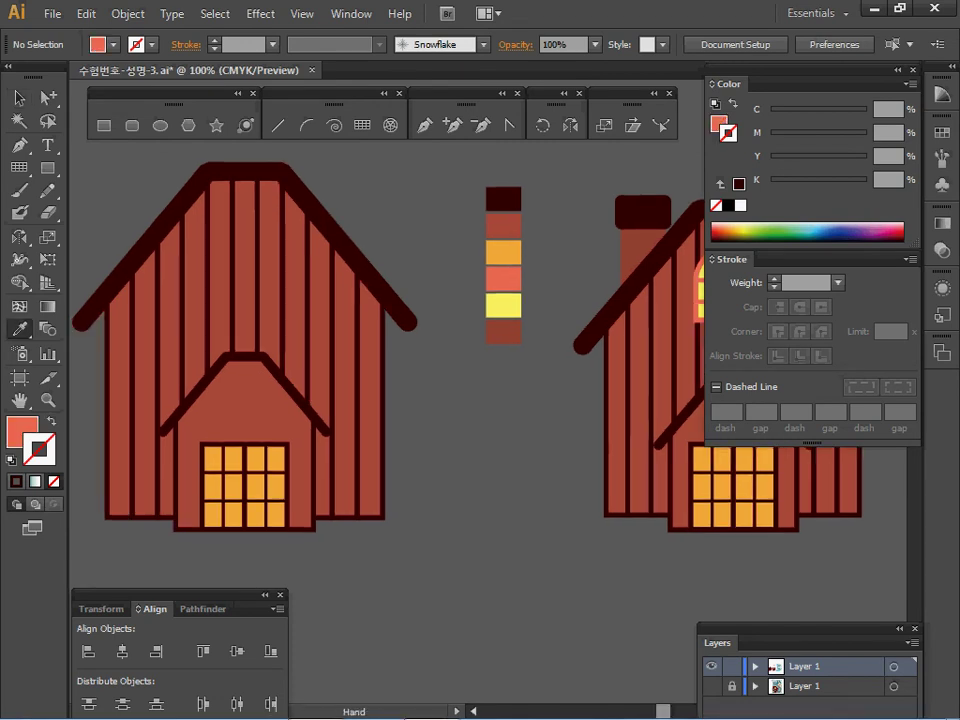
pyautogui.click(132, 125)
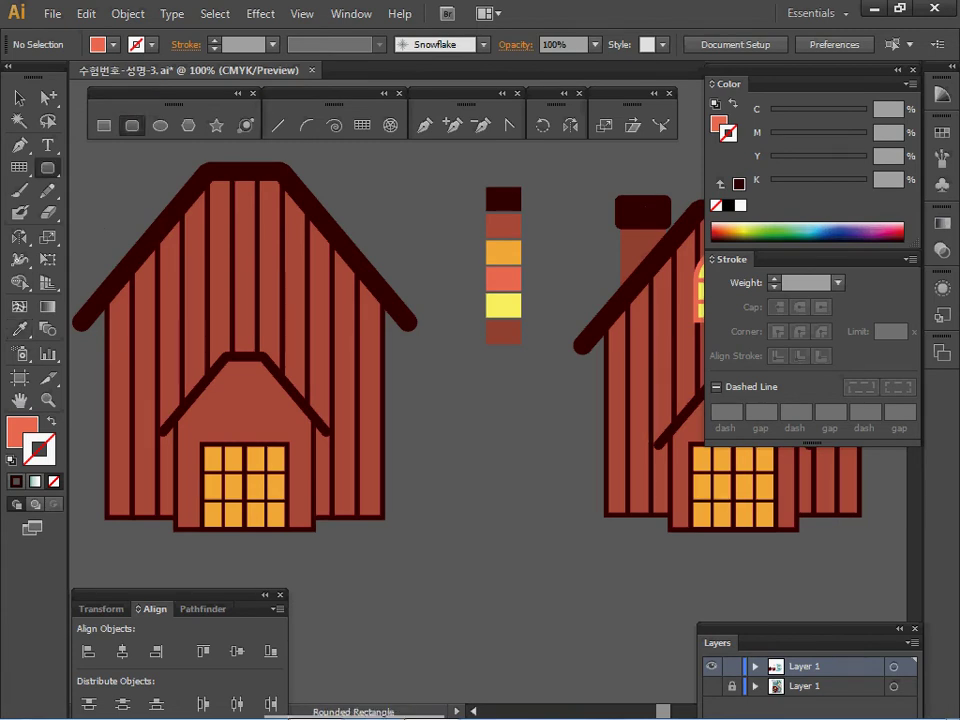
pyautogui.click(899, 70)
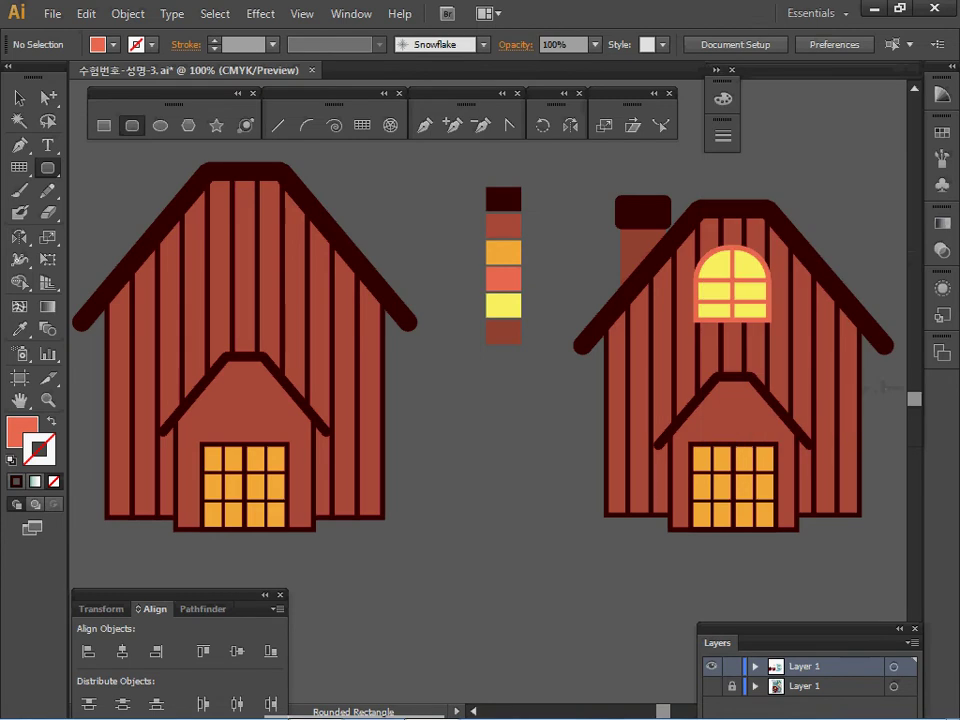
pyautogui.moveTo(207, 215); pyautogui.dragTo(283, 347)
pyautogui.press('Up')
pyautogui.press('Up')
pyautogui.press('Up')
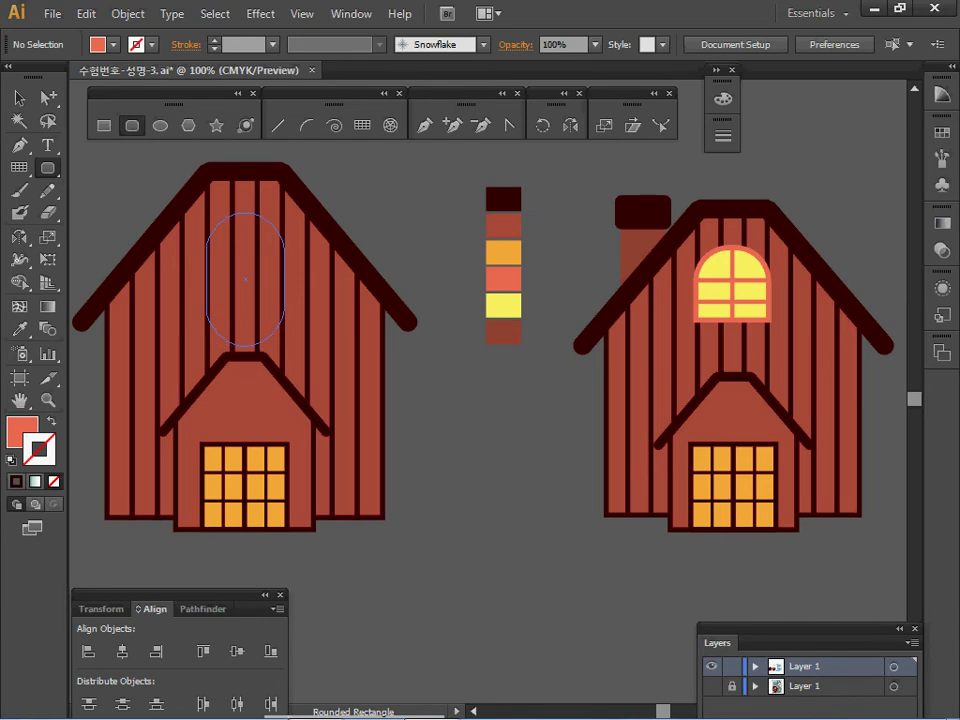
pyautogui.moveTo(285, 347); pyautogui.dragTo(281, 347)
pyautogui.press('Down')
pyautogui.moveTo(283, 347); pyautogui.dragTo(287, 346)
# Draw a wide rectangle over the pill shape's lower part and subtract it, leaving an arched window with a flat base
pyautogui.press('m')
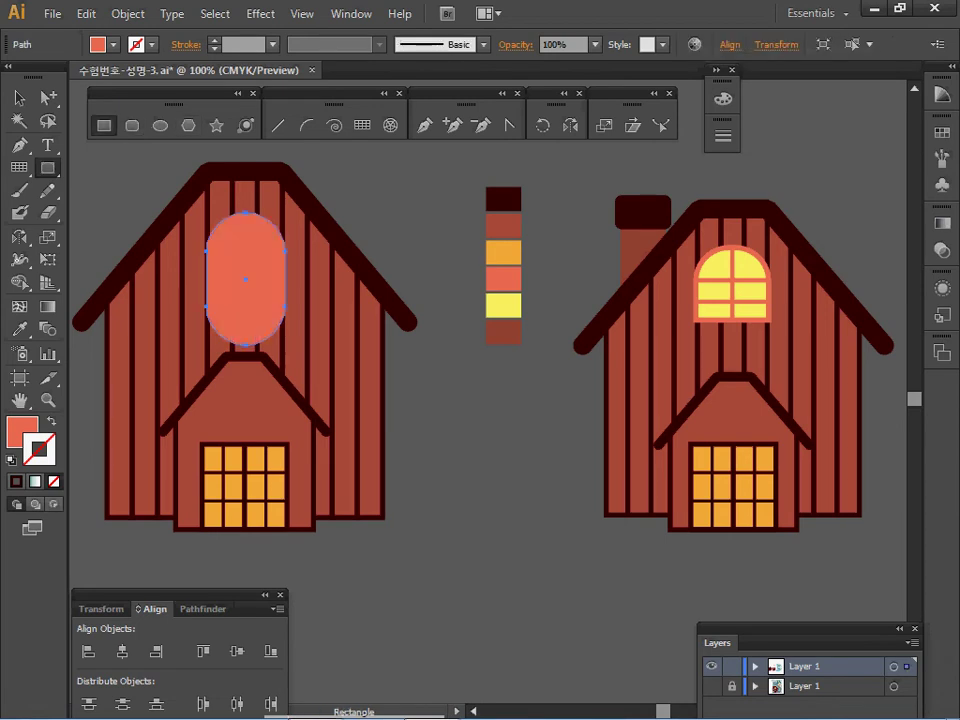
pyautogui.moveTo(163, 291); pyautogui.dragTo(314, 361)
pyautogui.keyDown('ctrl'); pyautogui.keyDown('shift'); pyautogui.click(245, 250); pyautogui.keyUp('shift'); pyautogui.keyUp('ctrl')
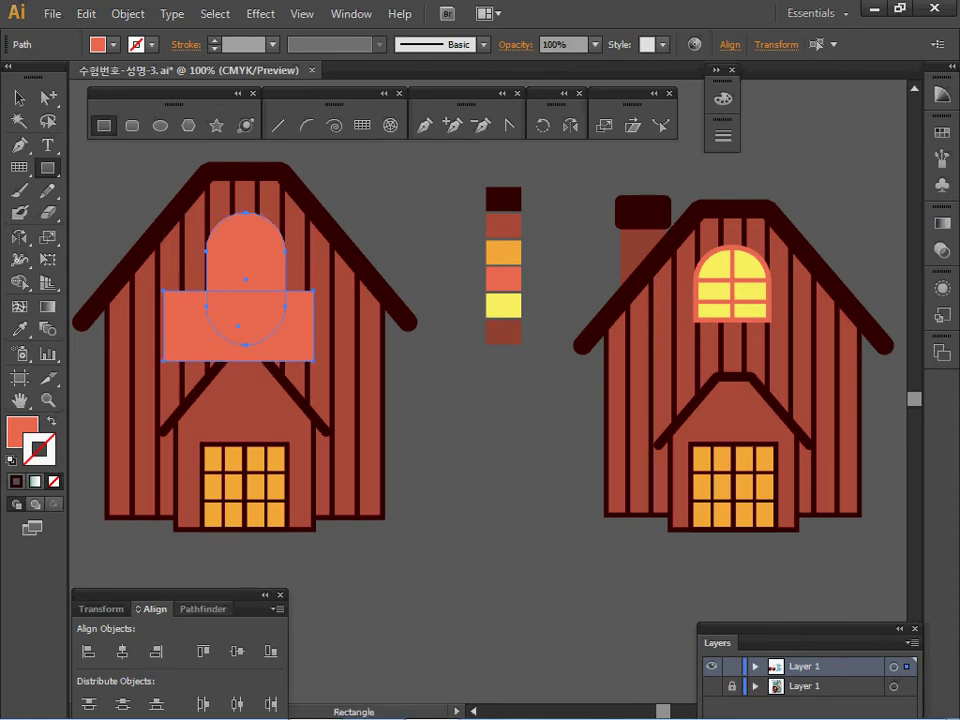
pyautogui.click(199, 609)
pyautogui.click(121, 651)
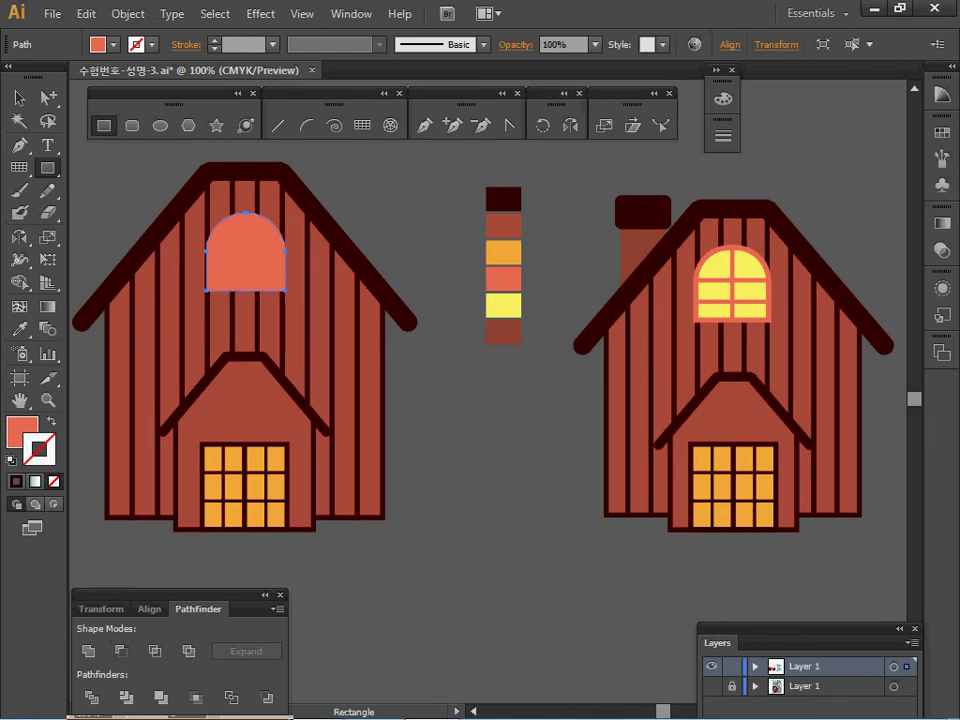
# Move the arched window slightly down and left on the striped wall
pyautogui.moveTo(246, 255); pyautogui.dragTo(247, 263)
pyautogui.press('Left')
pyautogui.press('Left')
pyautogui.press('Left')
pyautogui.press('Left')
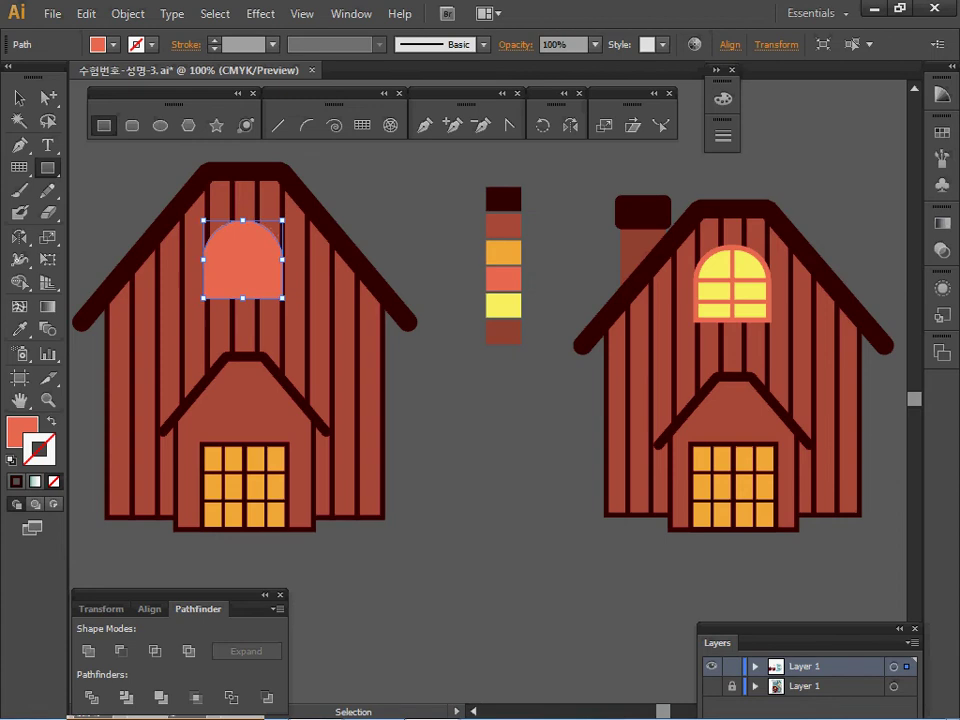
# Offset the arched window's path by -2 mm and fill the inner shape with the palette's yellow
pyautogui.press('ctrl')
pyautogui.click(128, 14)
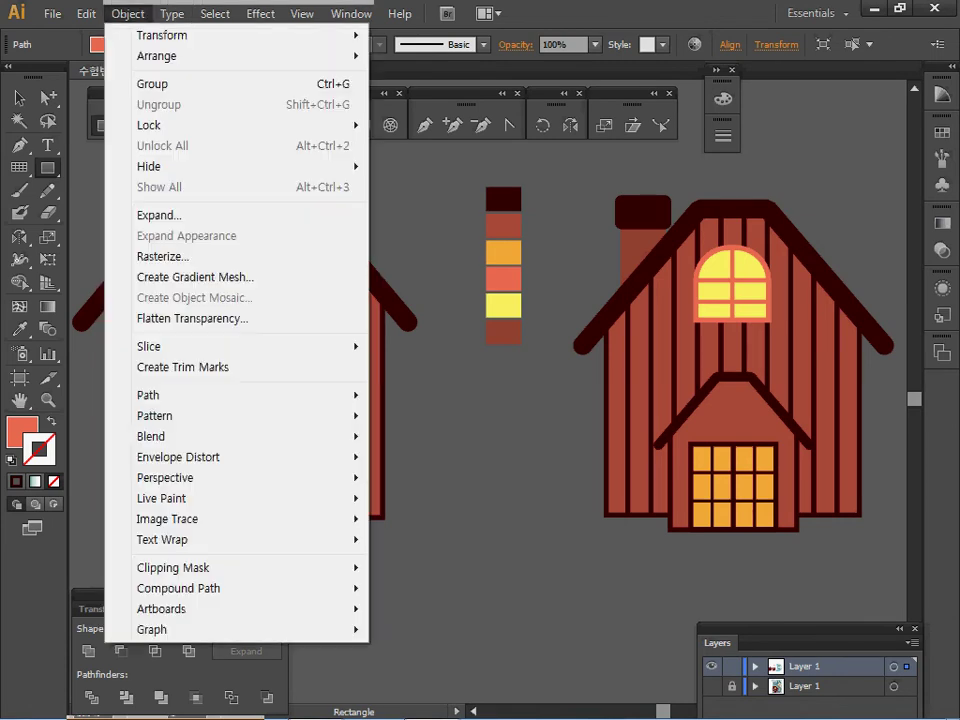
pyautogui.moveTo(200, 395)
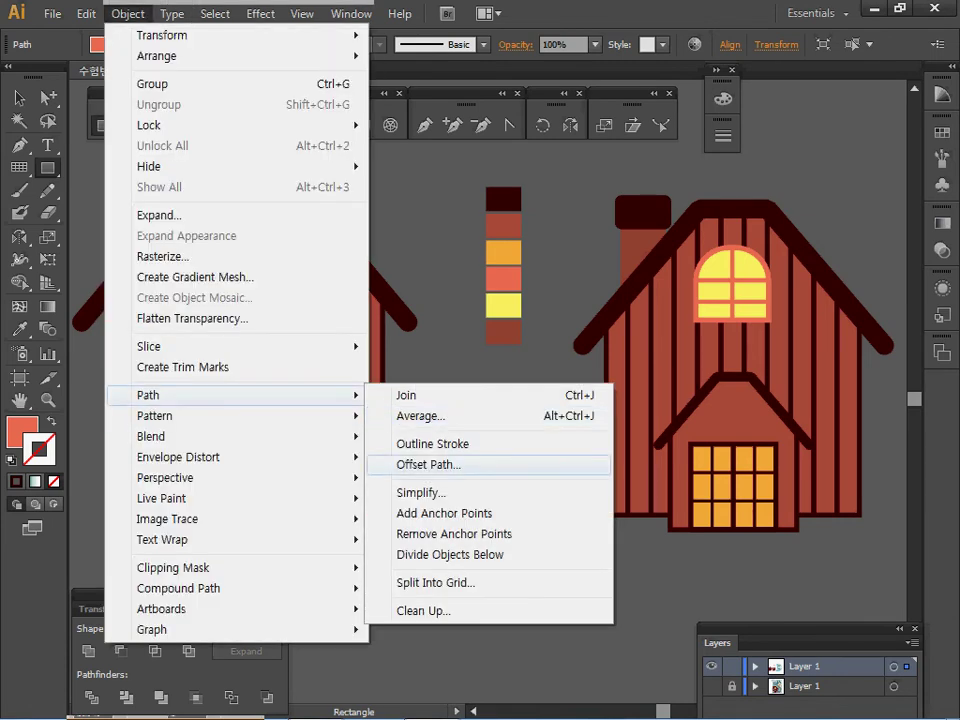
pyautogui.click(430, 464)
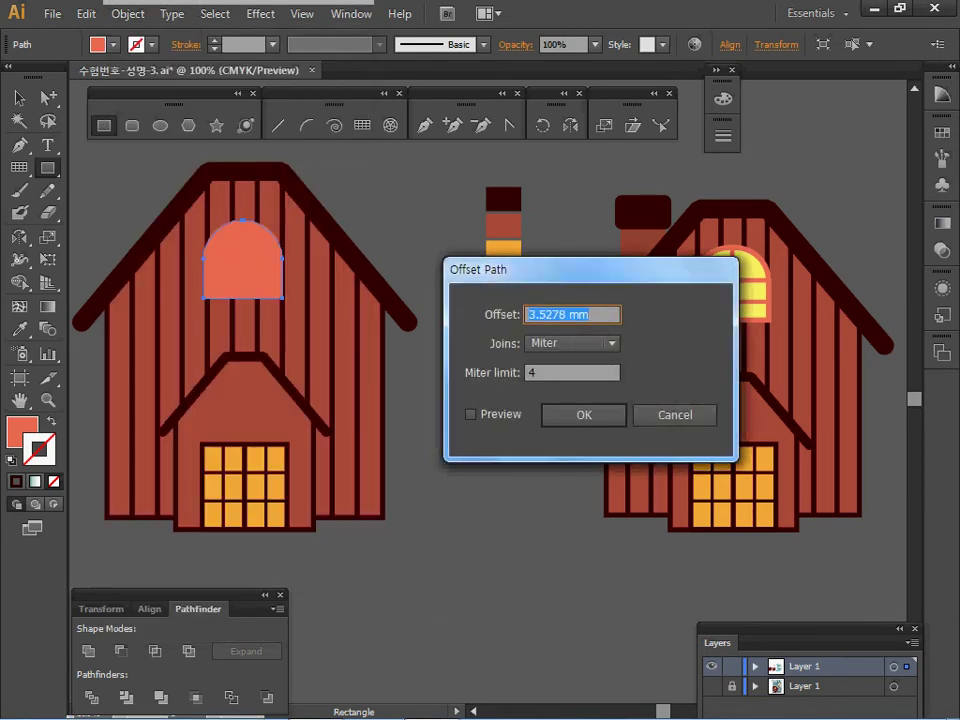
pyautogui.write('-2')
pyautogui.press('Return')
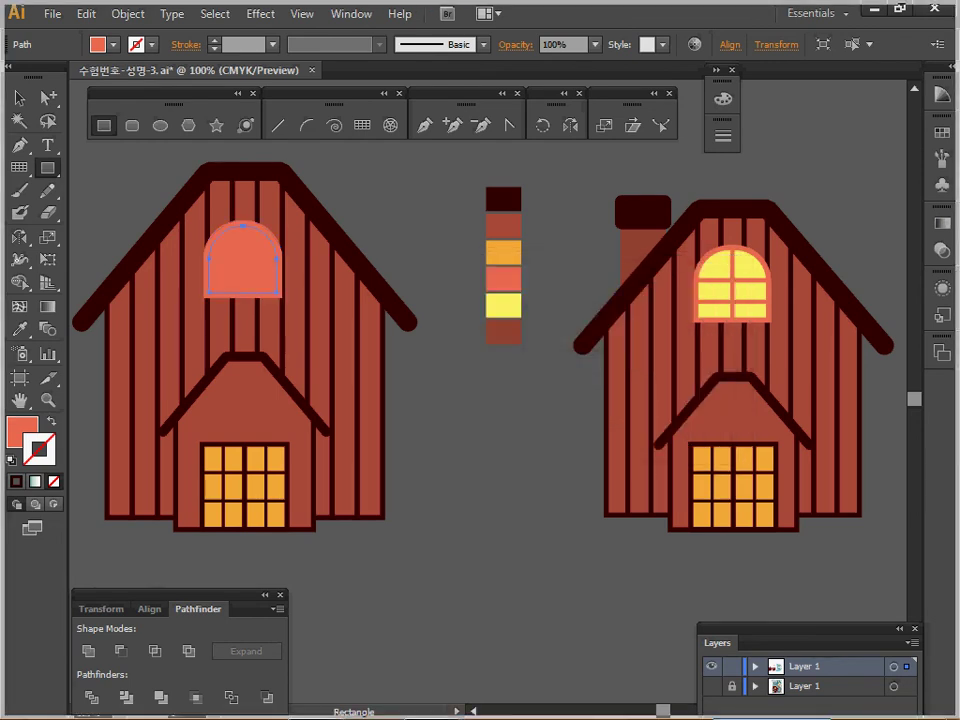
pyautogui.press('i')
pyautogui.click(503, 306)
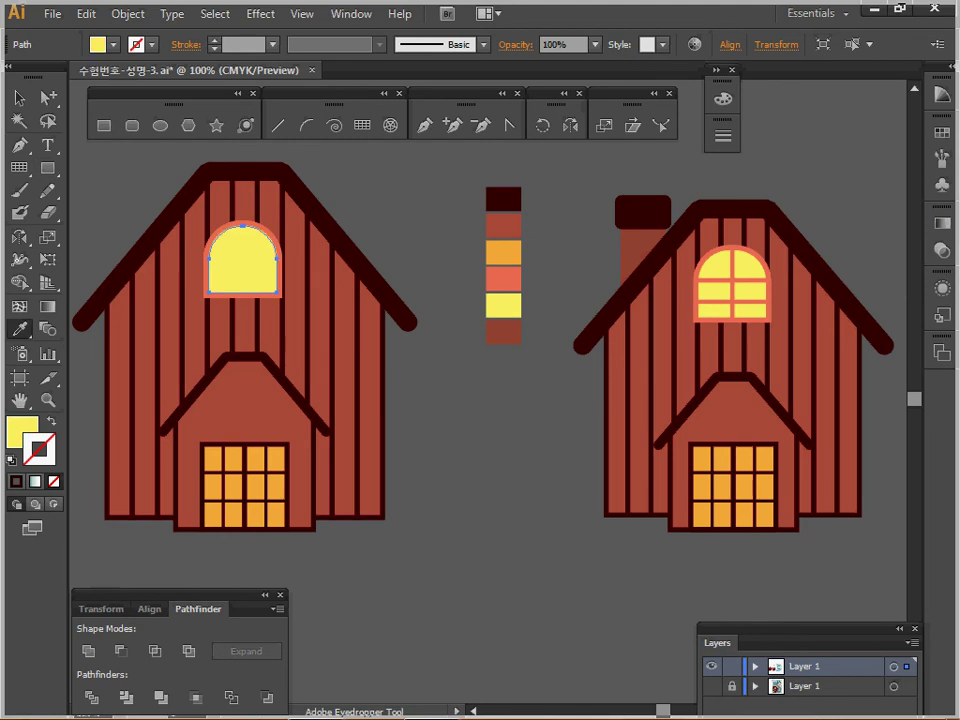
# Draw a thin vertical bar through the window's middle and a thin horizontal bar across it, both extending past the window frame
pyautogui.keyDown('ctrl'); pyautogui.click(284, 287); pyautogui.keyUp('ctrl')
pyautogui.moveTo(400, 330); pyautogui.dragTo(222, 232)
pyautogui.keyDown('ctrl'); pyautogui.keyDown('alt'); pyautogui.click(379, 320); pyautogui.keyUp('alt'); pyautogui.keyUp('ctrl')
pyautogui.moveTo(379, 320); pyautogui.dragTo(242, 256)
pyautogui.hotkey('ctrl', 'shift', 'a')
pyautogui.press('m')
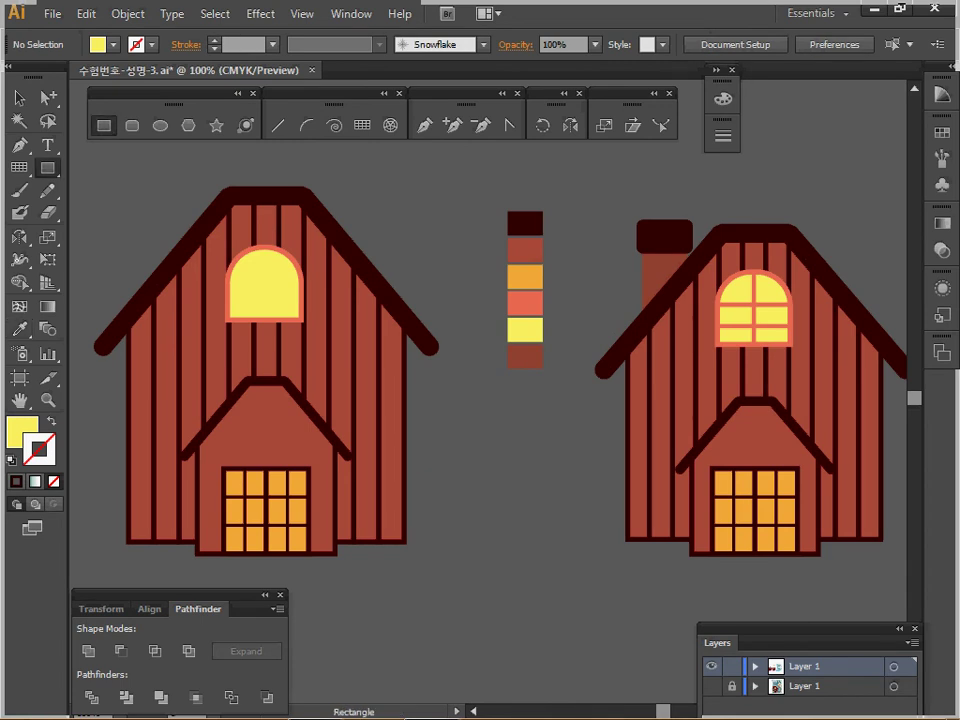
pyautogui.moveTo(261, 236); pyautogui.dragTo(270, 338)
pyautogui.moveTo(269, 338); pyautogui.dragTo(268, 338)
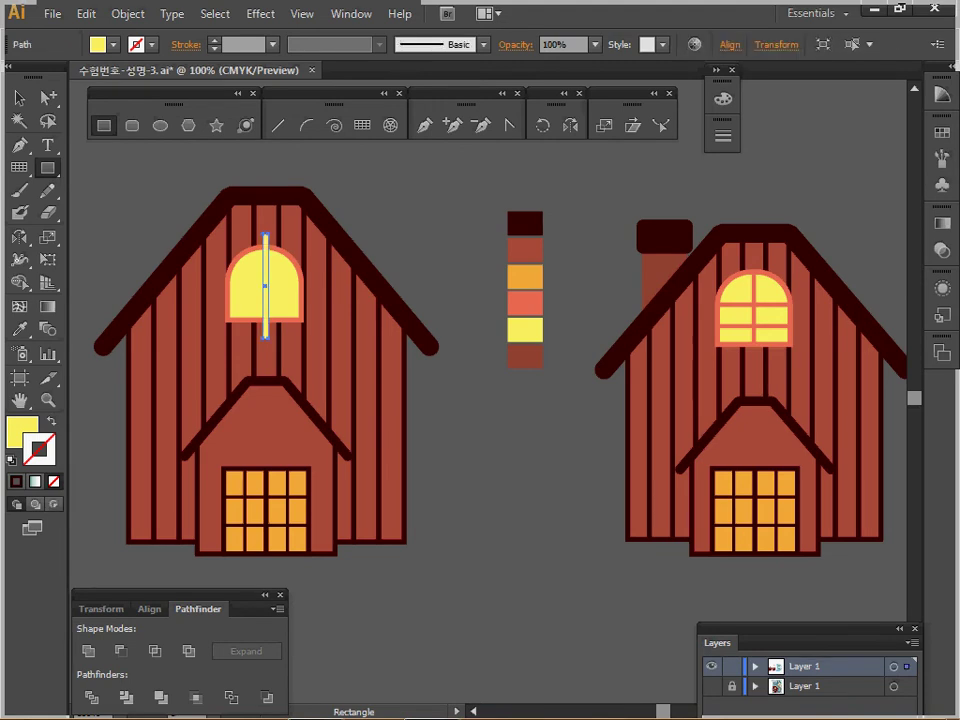
pyautogui.moveTo(207, 276); pyautogui.dragTo(321, 284)
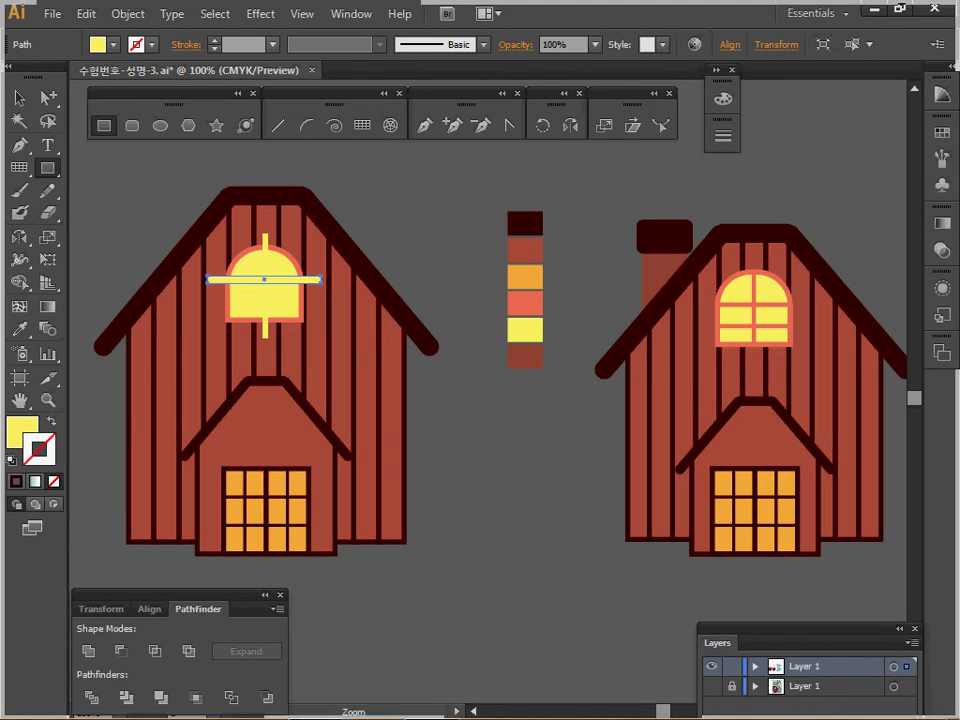
# Duplicate the horizontal window bar straight down, partway towards the base of the yellow pane
pyautogui.keyDown('ctrl'); pyautogui.click(333, 304); pyautogui.keyUp('ctrl')
pyautogui.keyDown('ctrl'); pyautogui.click(488, 356); pyautogui.keyUp('ctrl')
pyautogui.moveTo(488, 356); pyautogui.dragTo(442, 282)
pyautogui.moveTo(306, 320); pyautogui.dragTo(305, 348)
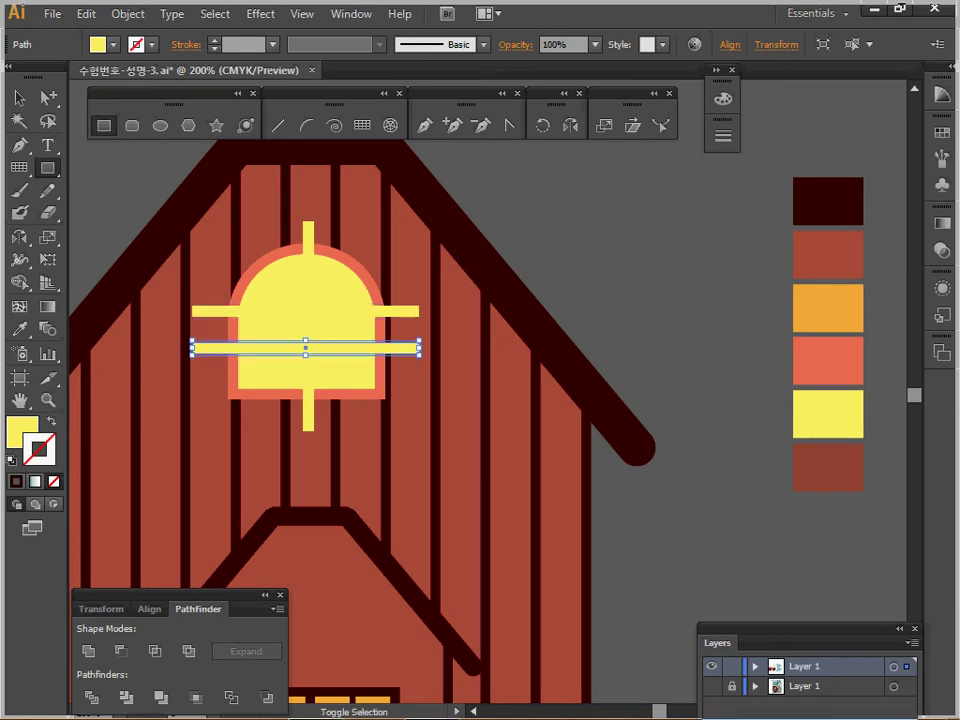
# Align the yellow pane and the vertical bar on their horizontal centres
pyautogui.keyDown('ctrl'); pyautogui.keyDown('shift'); pyautogui.click(306, 370); pyautogui.keyUp('shift'); pyautogui.keyUp('ctrl')
pyautogui.keyDown('ctrl'); pyautogui.keyDown('shift'); pyautogui.click(396, 312); pyautogui.keyUp('shift'); pyautogui.keyUp('ctrl')
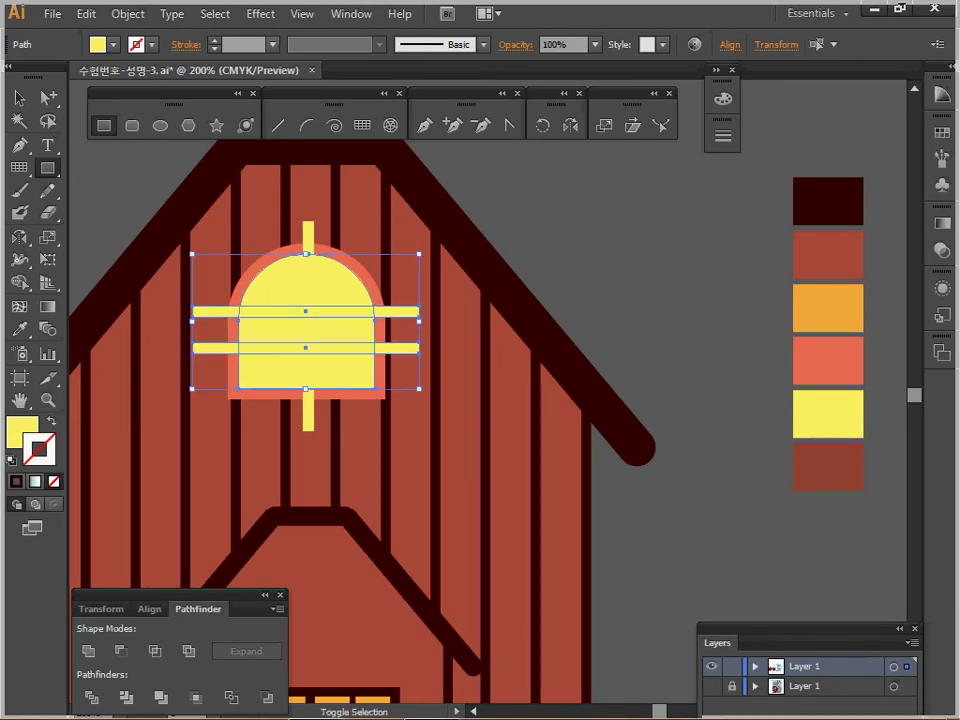
pyautogui.keyDown('ctrl'); pyautogui.keyDown('shift'); pyautogui.click(308, 236); pyautogui.keyUp('shift'); pyautogui.keyUp('ctrl')
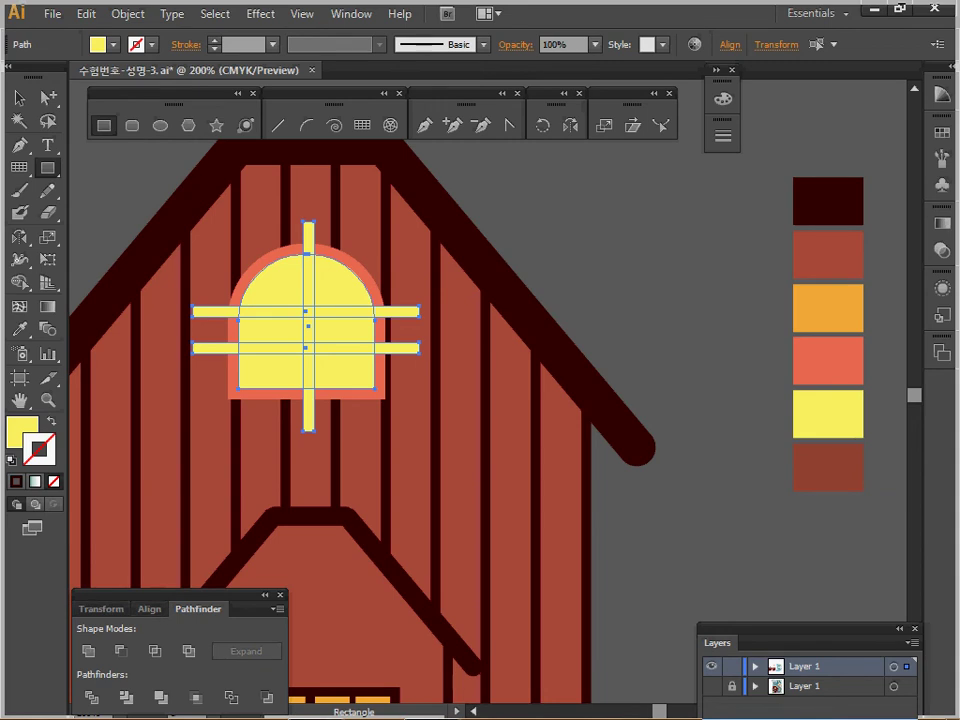
pyautogui.keyDown('ctrl'); pyautogui.click(275, 284); pyautogui.keyUp('ctrl')
pyautogui.keyDown('ctrl'); pyautogui.click(490, 215); pyautogui.keyUp('ctrl')
pyautogui.keyDown('ctrl'); pyautogui.click(280, 285); pyautogui.keyUp('ctrl')
pyautogui.keyDown('ctrl'); pyautogui.keyDown('shift'); pyautogui.click(309, 411); pyautogui.keyUp('shift'); pyautogui.keyUp('ctrl')
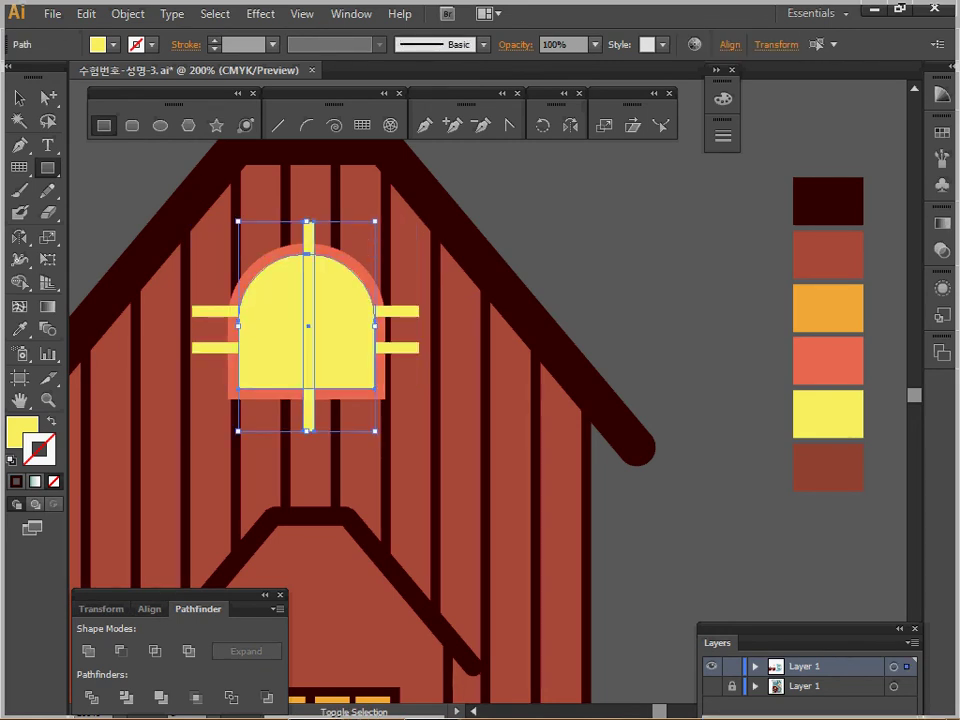
pyautogui.click(149, 609)
pyautogui.click(122, 651)
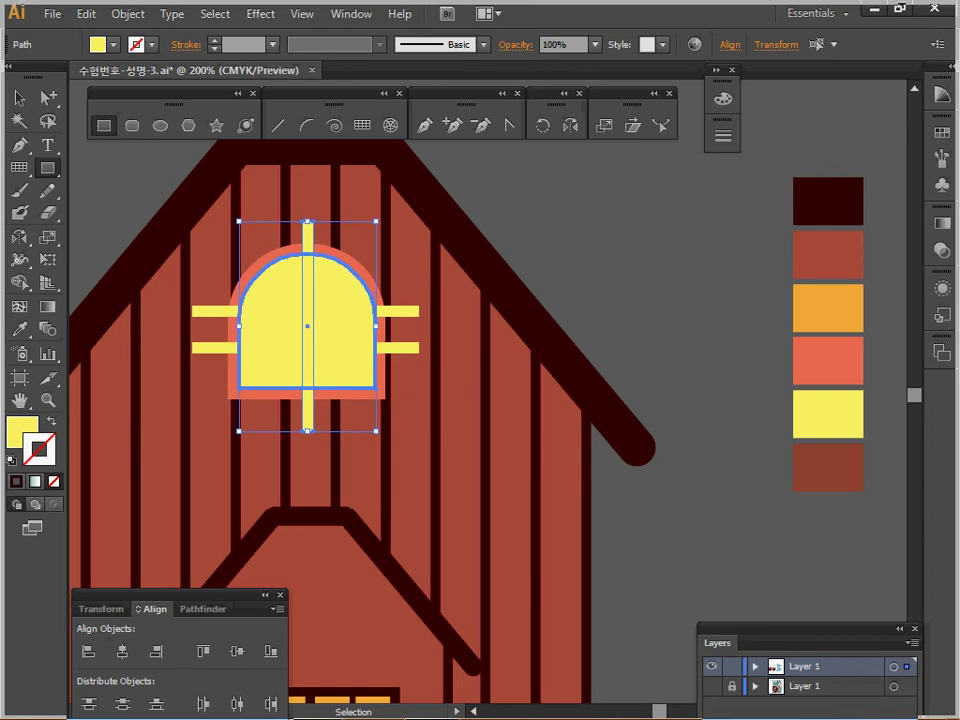
# Subtract the vertical bar and both horizontal bars from the yellow pane to split it into six panes, and deselect it
pyautogui.hotkey('ctrl', 'shift', 'a')
pyautogui.keyDown('ctrl'); pyautogui.click(338, 285); pyautogui.keyUp('ctrl')
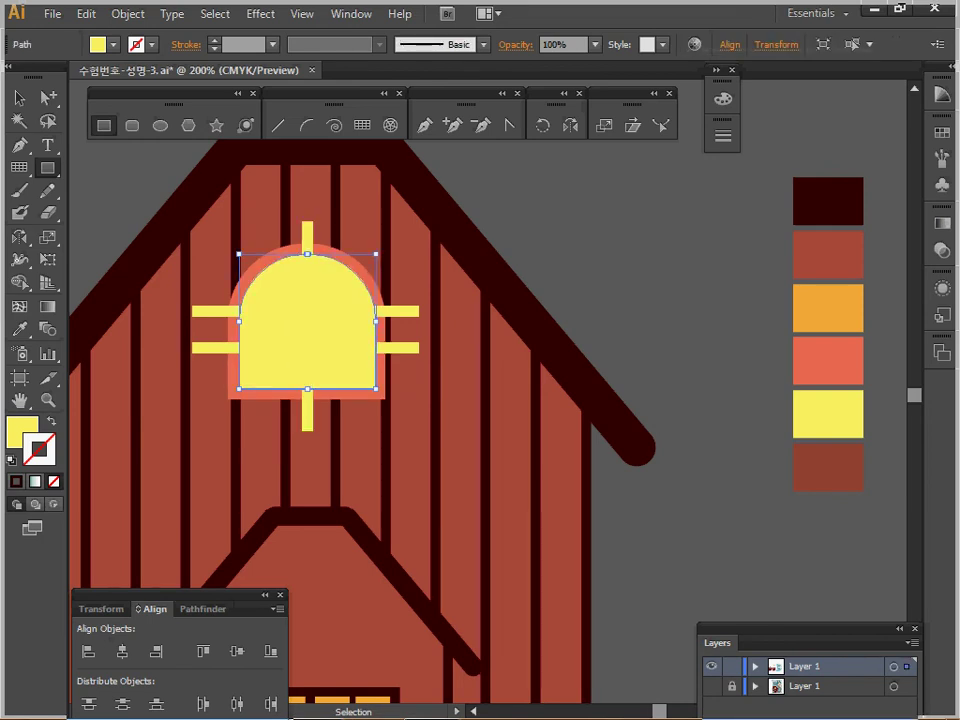
pyautogui.keyDown('ctrl'); pyautogui.keyDown('shift'); pyautogui.click(307, 409); pyautogui.keyUp('shift'); pyautogui.keyUp('ctrl')
pyautogui.keyDown('ctrl'); pyautogui.keyDown('shift'); pyautogui.click(401, 311); pyautogui.keyUp('shift'); pyautogui.keyUp('ctrl')
pyautogui.keyDown('ctrl'); pyautogui.keyDown('shift'); pyautogui.click(401, 348); pyautogui.keyUp('shift'); pyautogui.keyUp('ctrl')
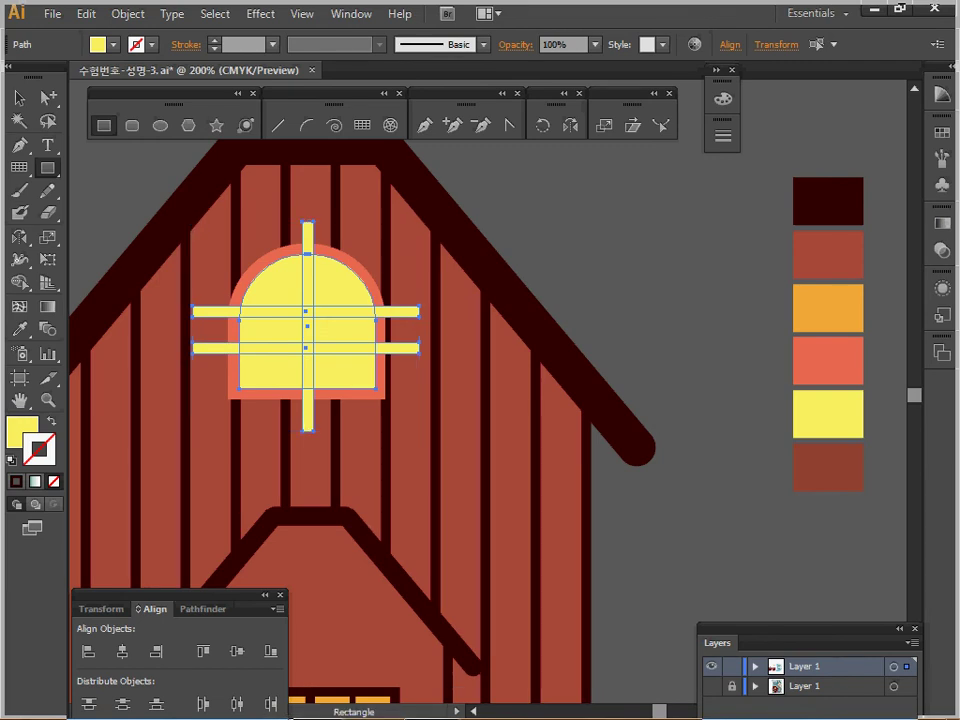
pyautogui.click(203, 609)
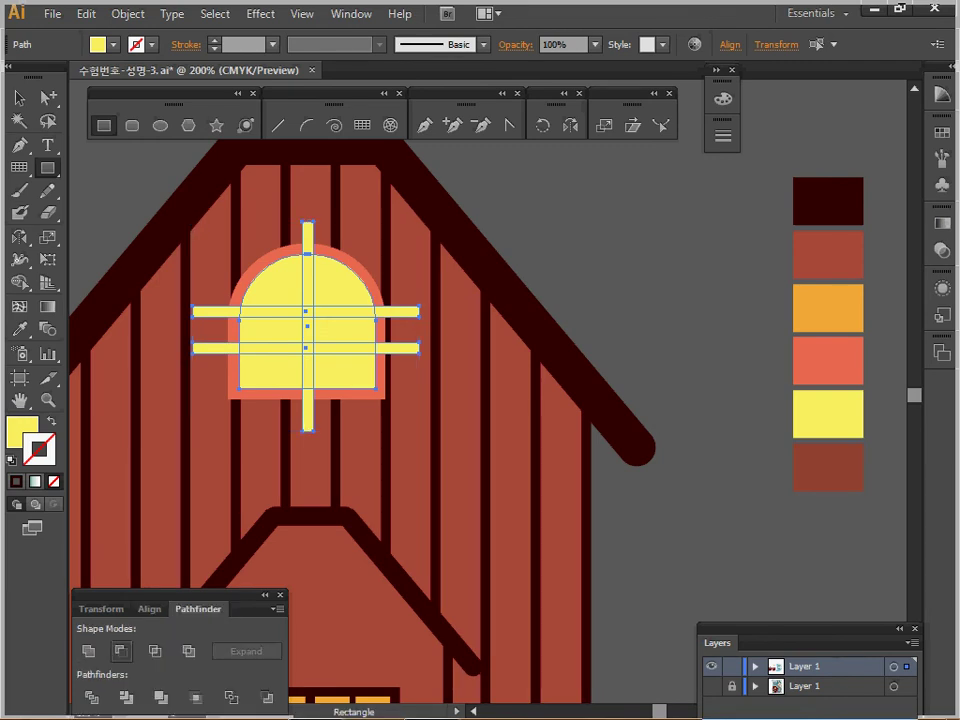
pyautogui.click(120, 651)
pyautogui.hotkey('ctrl', '1')
pyautogui.moveTo(412, 254); pyautogui.dragTo(406, 234)
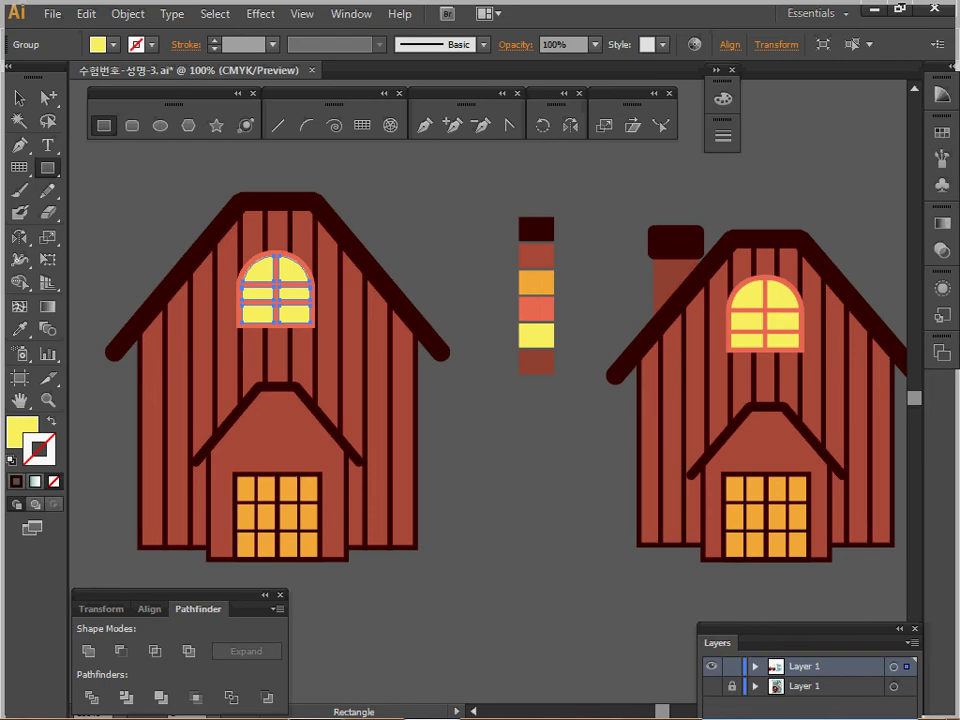
pyautogui.keyDown('ctrl'); pyautogui.click(412, 236); pyautogui.keyUp('ctrl')
pyautogui.moveTo(412, 236); pyautogui.dragTo(459, 258)
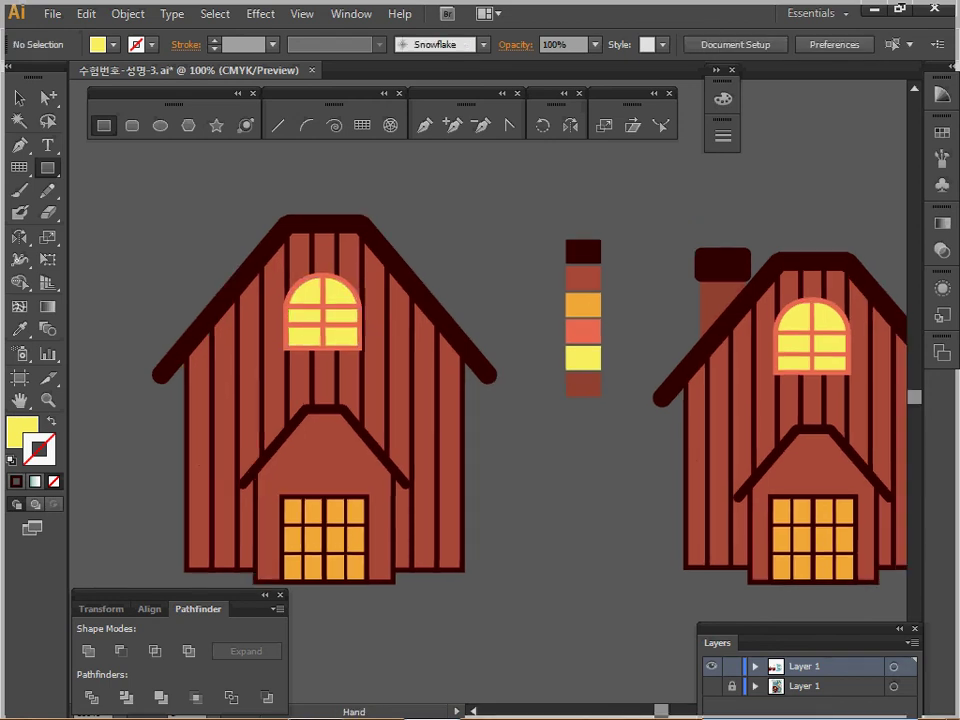
# Draw a tall chimney rectangle in the palette's reddish brown, overlapping the left slope of the main roof
pyautogui.moveTo(527, 422); pyautogui.dragTo(547, 444)
pyautogui.press('i')
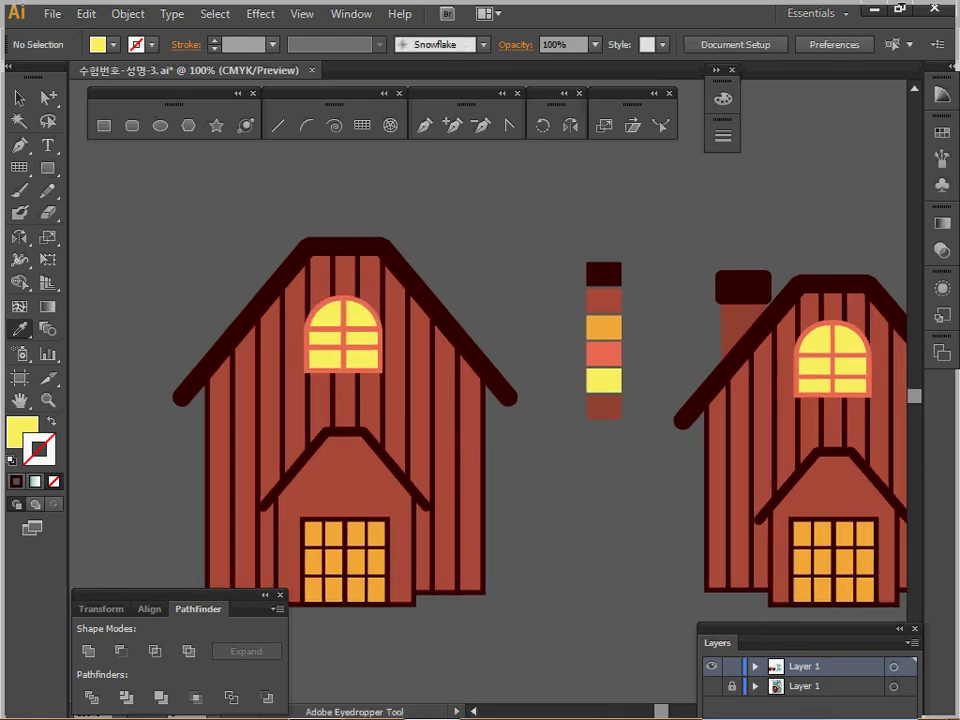
pyautogui.click(604, 407)
pyautogui.press('m')
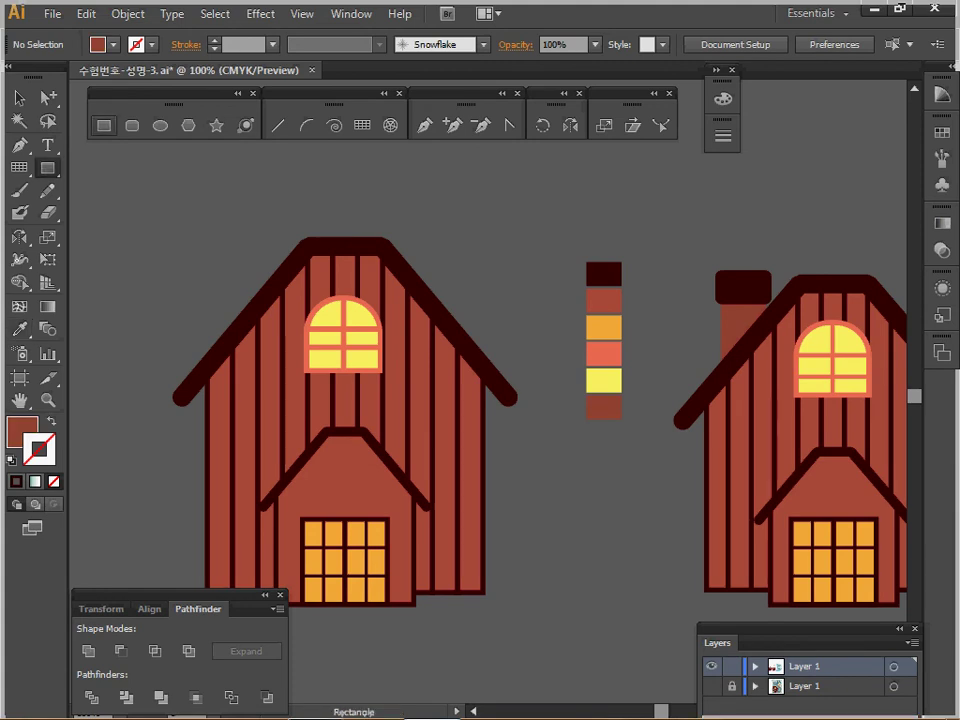
pyautogui.moveTo(220, 253); pyautogui.dragTo(266, 402)
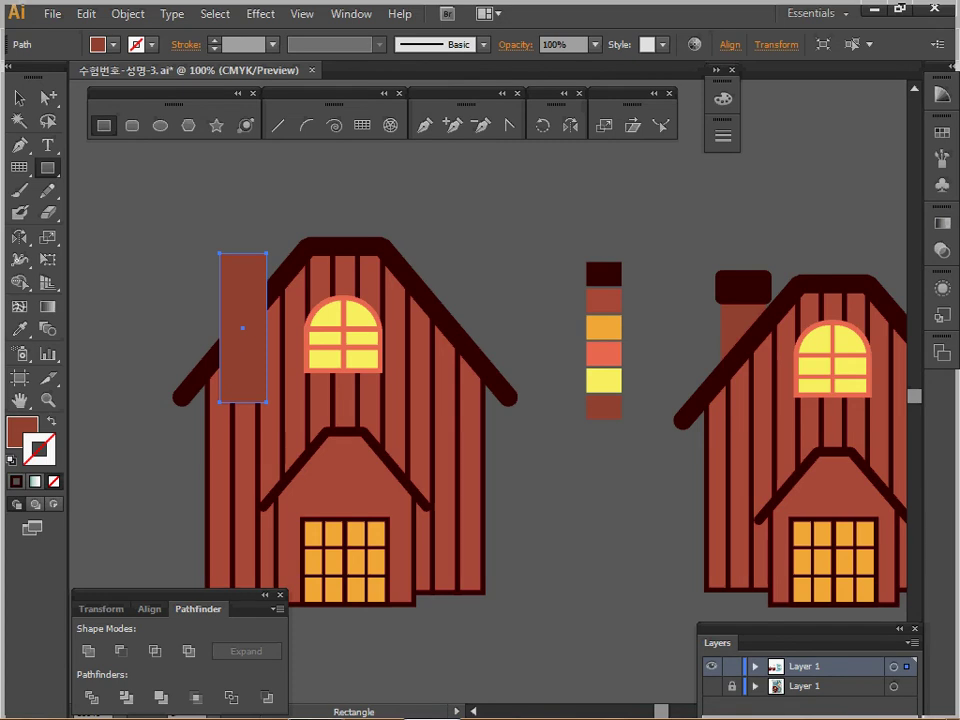
# Draw a rounded rectangle with small corners as a cap over the chimney's upper end and fill it with the palette's darkest brown
pyautogui.click(131, 125)
pyautogui.moveTo(215, 230); pyautogui.dragTo(276, 264)
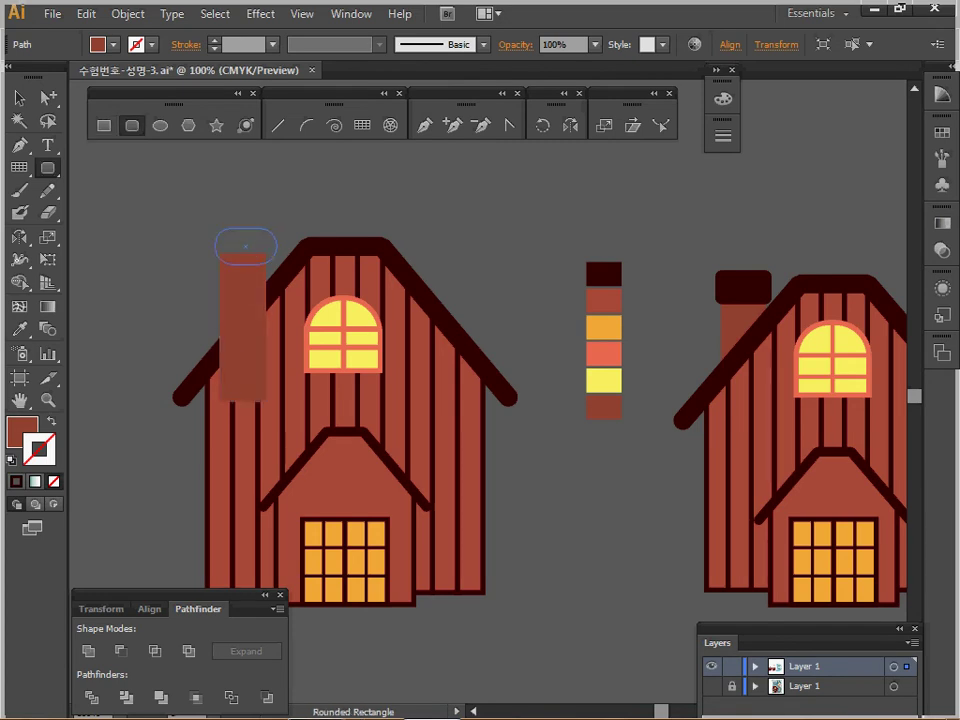
pyautogui.press('Left')
pyautogui.moveTo(276, 265); pyautogui.dragTo(246, 252)
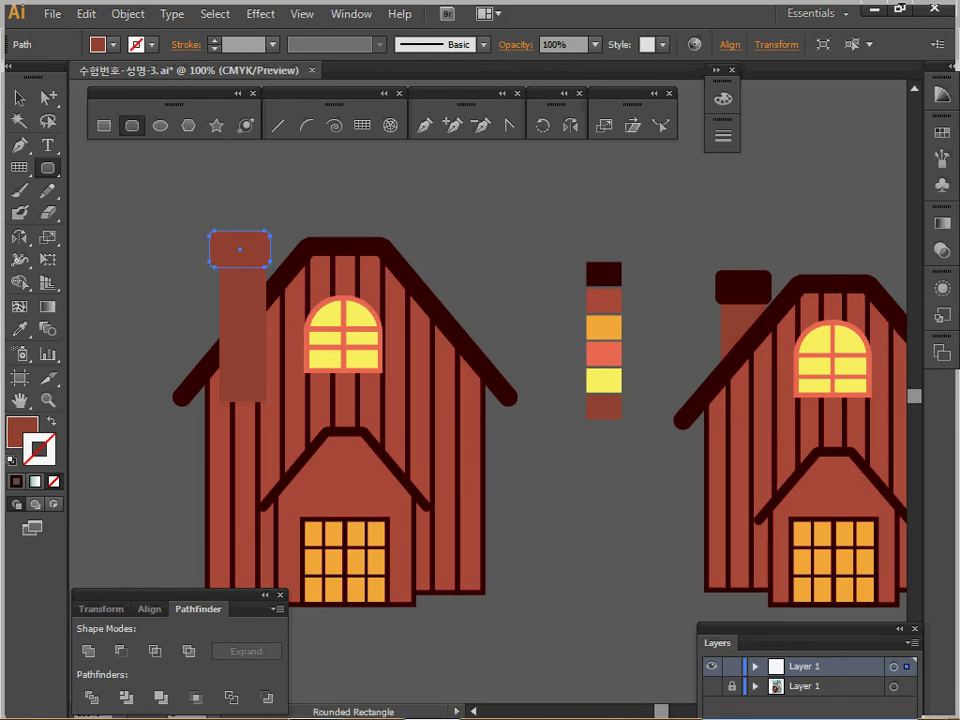
pyautogui.press('i')
pyautogui.click(604, 274)
# Centre the chimney and its cap horizontally on each other, send both behind the house and deselect them
pyautogui.moveTo(190, 200); pyautogui.dragTo(245, 281)
pyautogui.click(150, 609)
pyautogui.press('i')
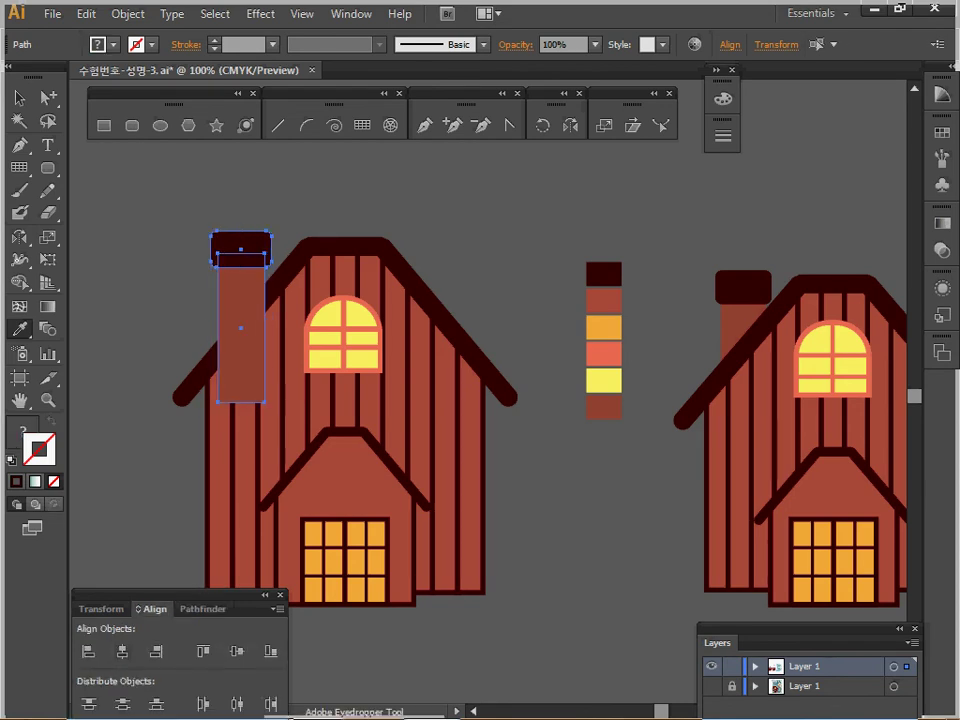
pyautogui.hotkey('ctrl', 'shift', '[')
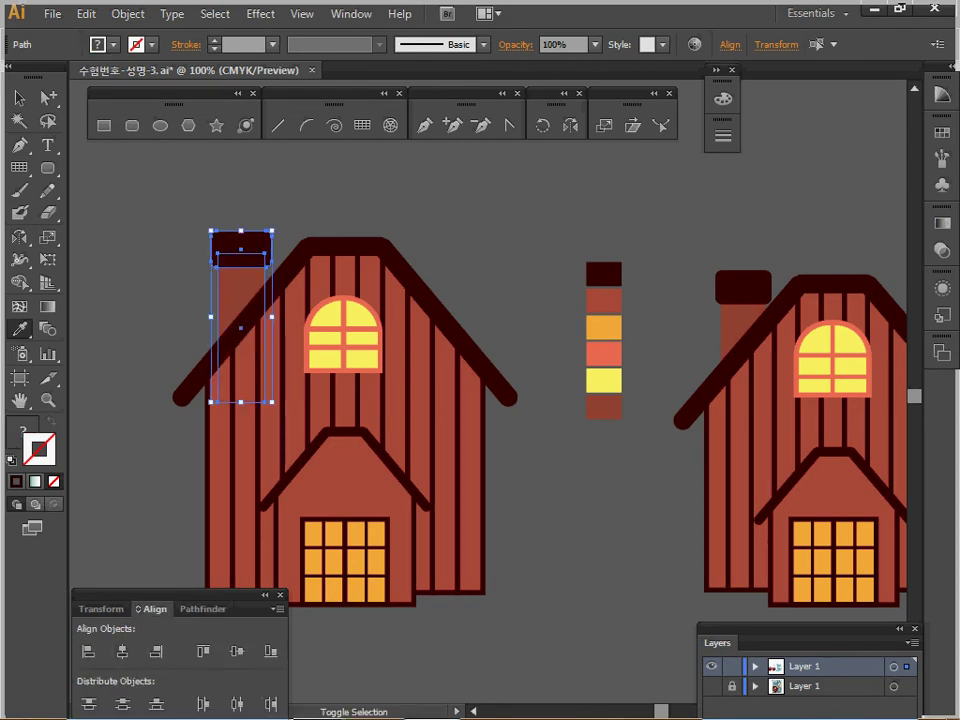
pyautogui.hotkey('ctrl', 'shift', 'a')
# Delete the newly drawn house with its chimney and the colour palette swatches, keeping only the finished house copy
pyautogui.moveTo(172, 195); pyautogui.dragTo(470, 581)
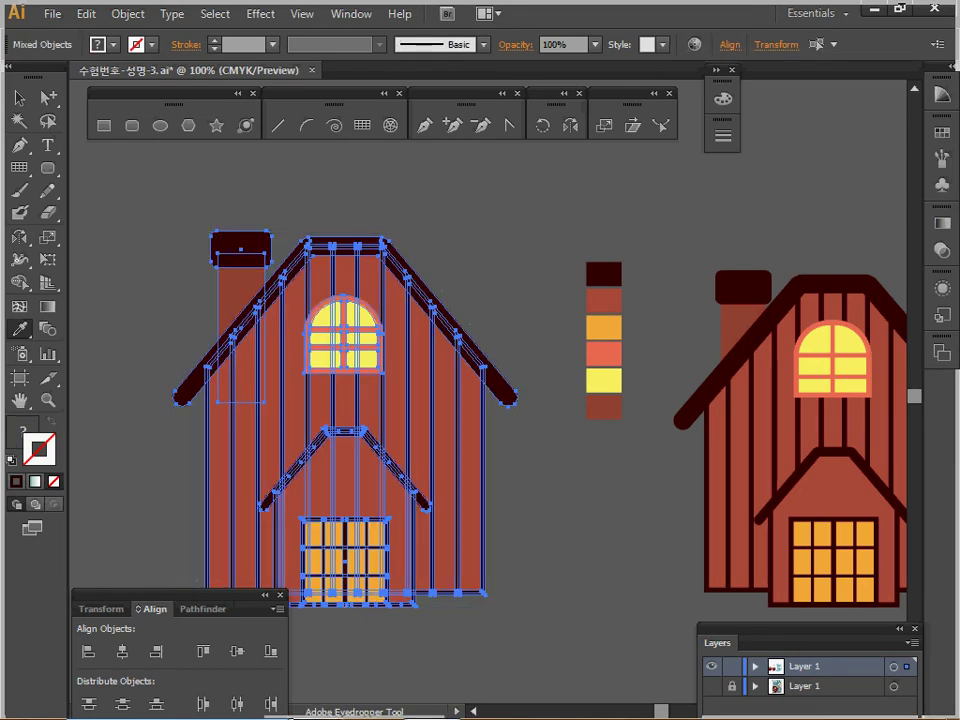
pyautogui.moveTo(645, 330); pyautogui.dragTo(334, 328)
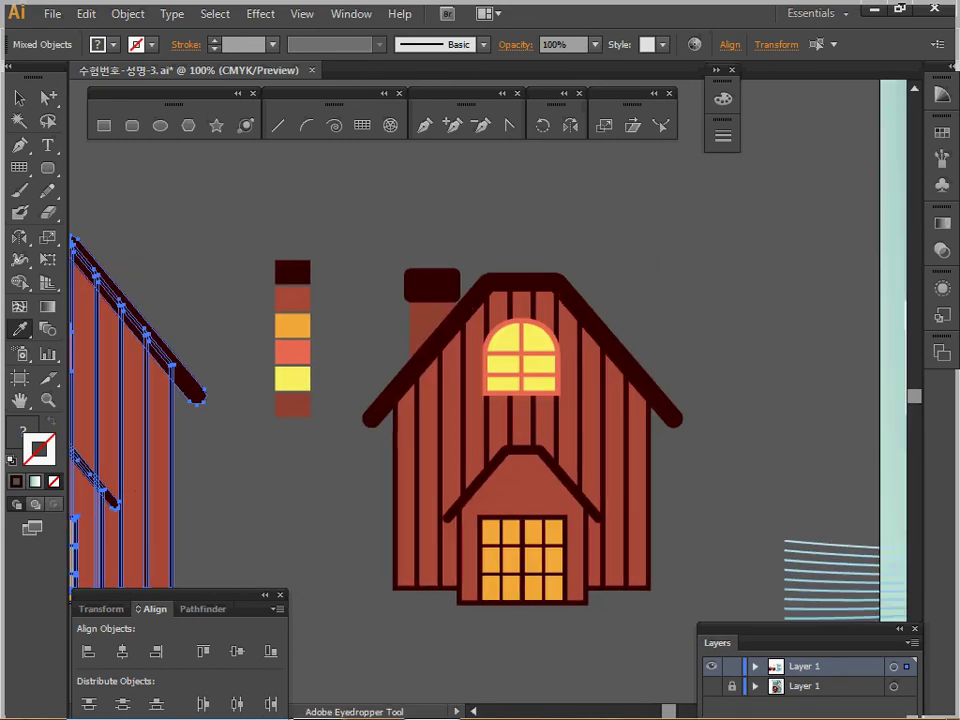
pyautogui.keyDown('shift'); pyautogui.click(253, 226); pyautogui.keyUp('shift')
pyautogui.moveTo(253, 226); pyautogui.dragTo(308, 460)
pyautogui.press('Delete')
# Move the whole remaining house onto the poster, in front of the mountain's lower-left slope and inside the artboard's left edge
pyautogui.keyDown('ctrl'); pyautogui.keyDown('alt'); pyautogui.click(323, 392); pyautogui.keyUp('alt'); pyautogui.keyUp('ctrl')
pyautogui.keyDown('ctrl'); pyautogui.keyDown('alt'); pyautogui.click(340, 394); pyautogui.keyUp('alt'); pyautogui.keyUp('ctrl')
pyautogui.moveTo(756, 301); pyautogui.dragTo(406, 309)
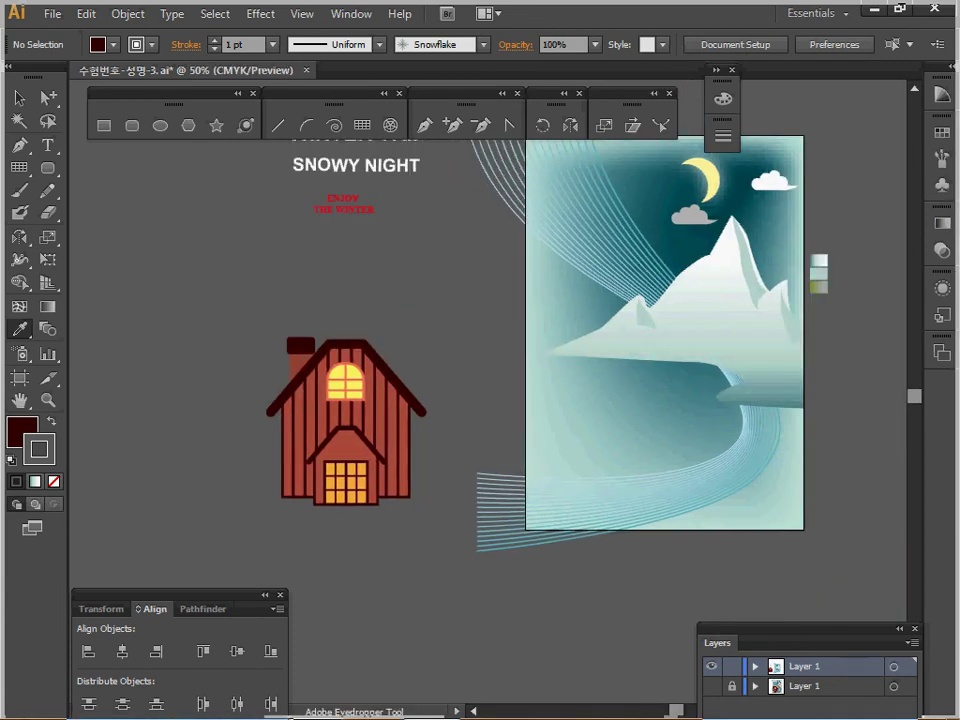
pyautogui.click(19, 98)
pyautogui.moveTo(250, 275); pyautogui.dragTo(405, 528)
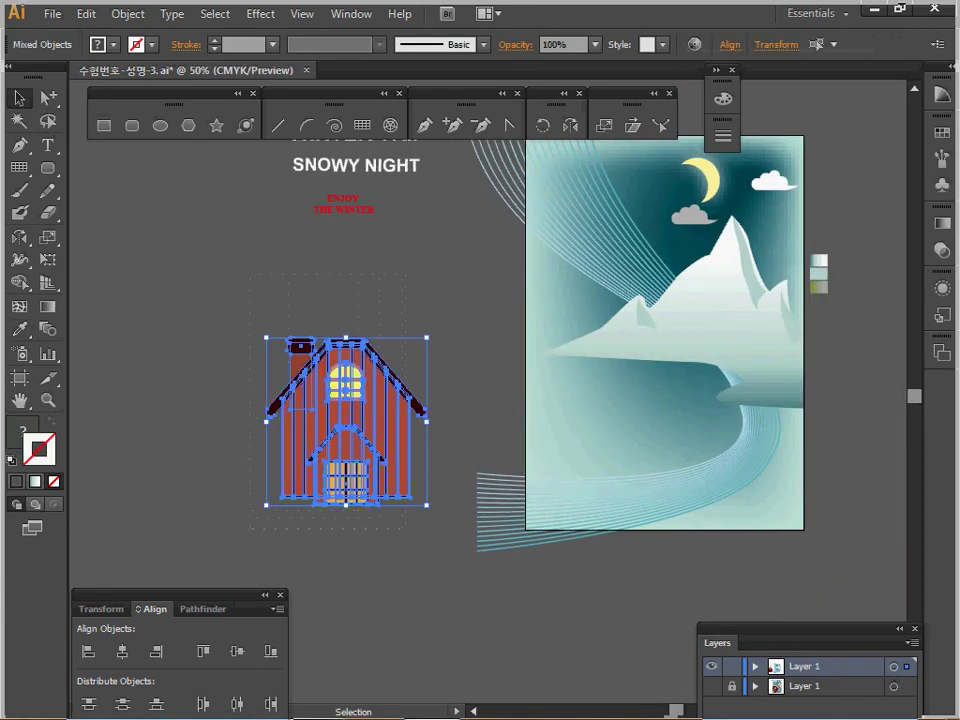
pyautogui.moveTo(345, 420); pyautogui.dragTo(601, 417)
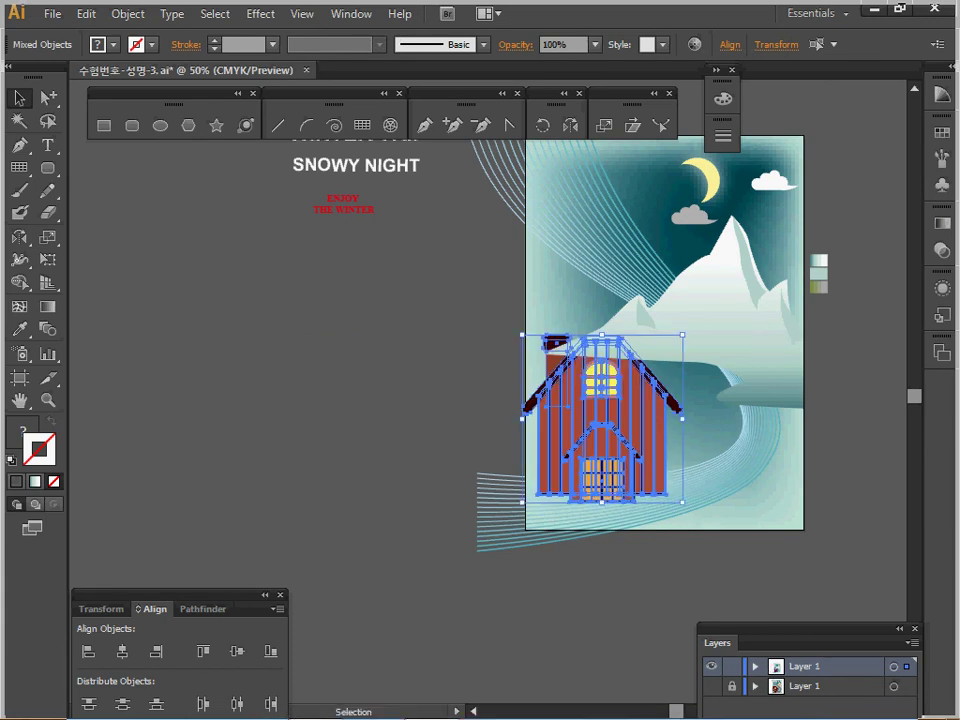
pyautogui.moveTo(601, 417); pyautogui.dragTo(606, 421)
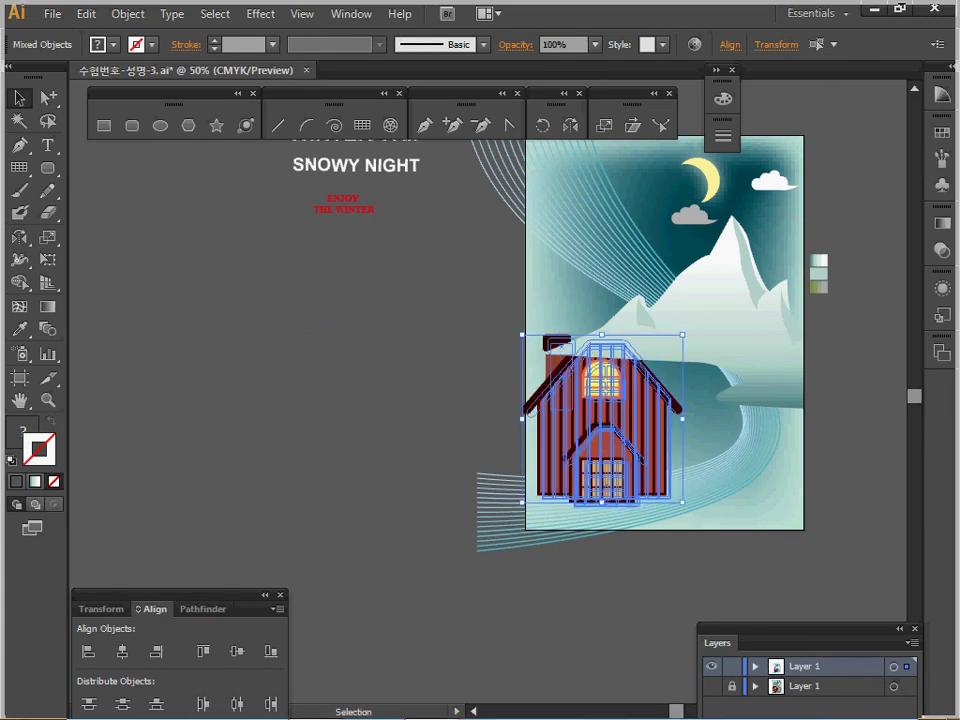
# Nudge the house into place against the reference outlines in Outline view, and save the document in Preview view
pyautogui.hotkey('ctrl', 'y')
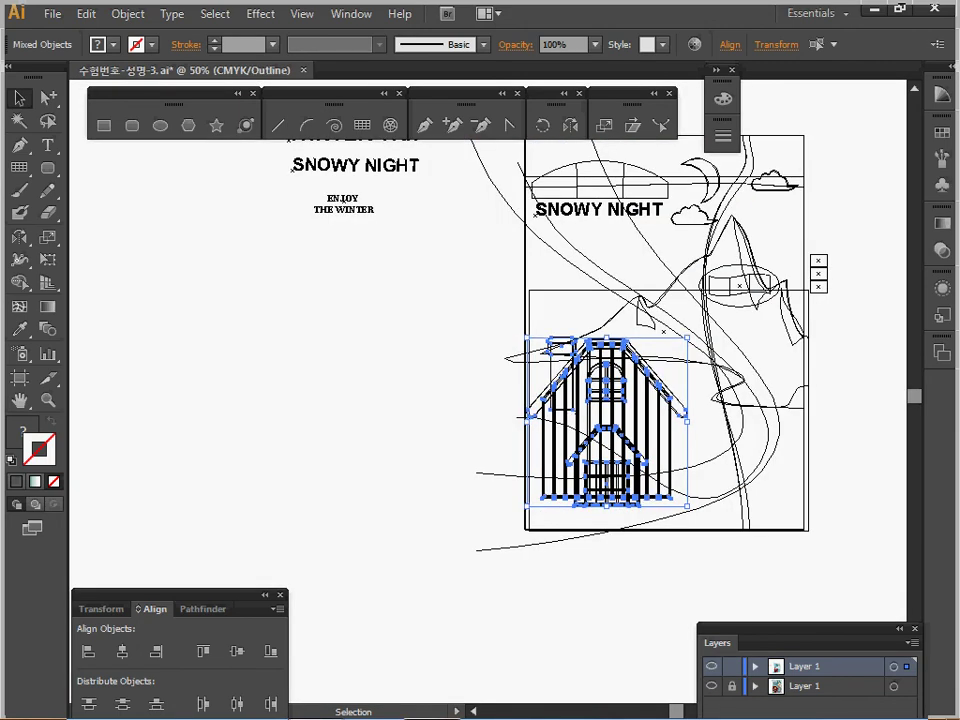
pyautogui.hotkey('shift', 'Down')
pyautogui.hotkey('shift', 'Up')
pyautogui.hotkey('shift', 'Up')
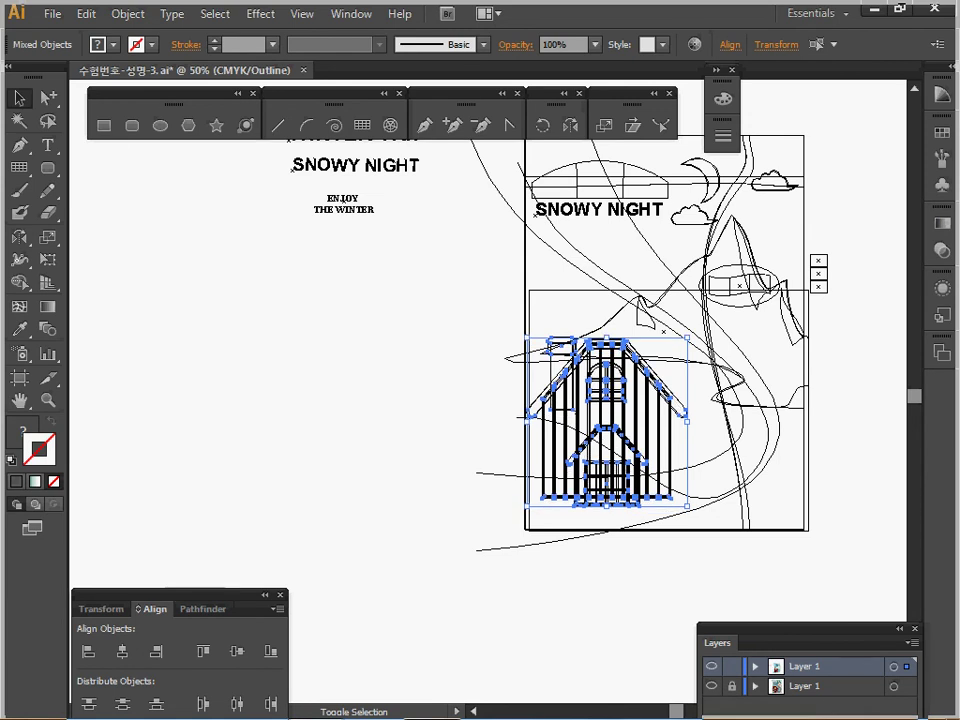
pyautogui.press('Down')
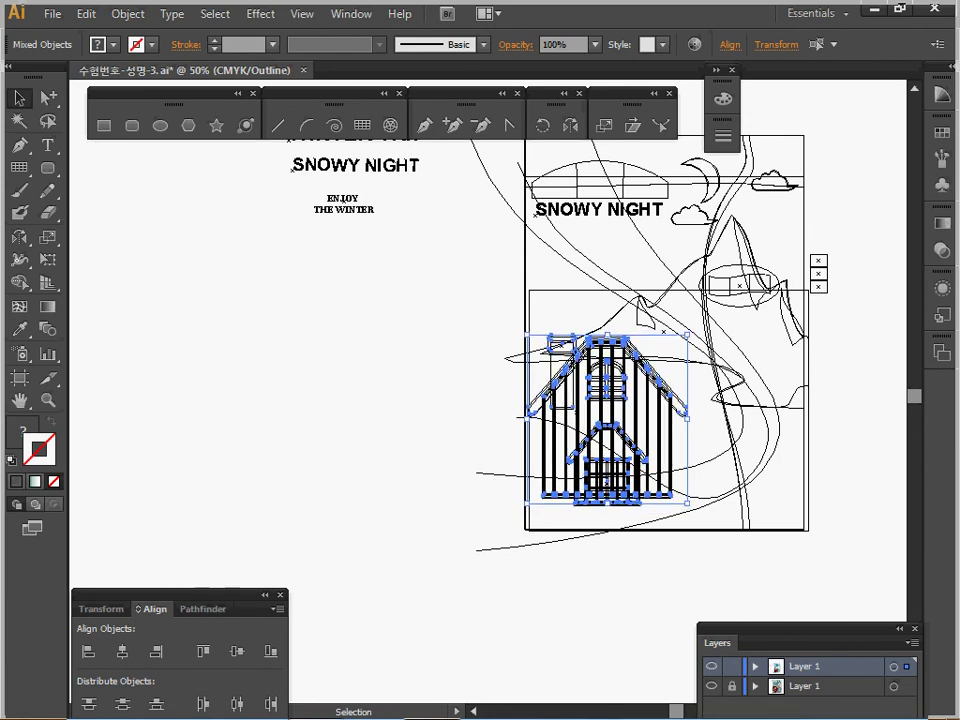
pyautogui.hotkey('ctrl', 'y')
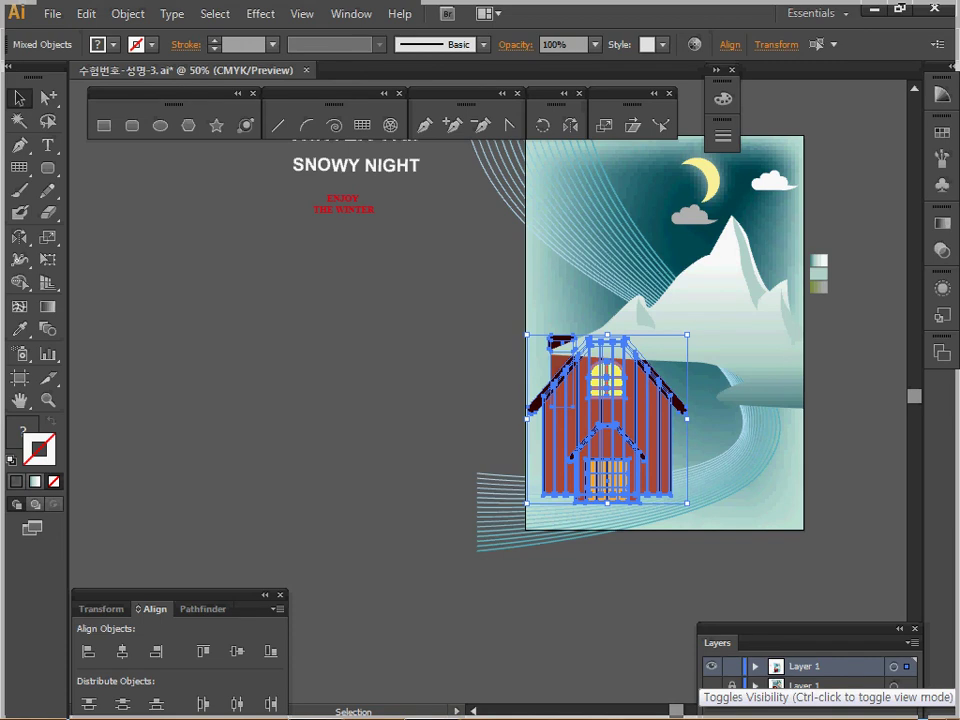
pyautogui.hotkey('ctrl', 's')
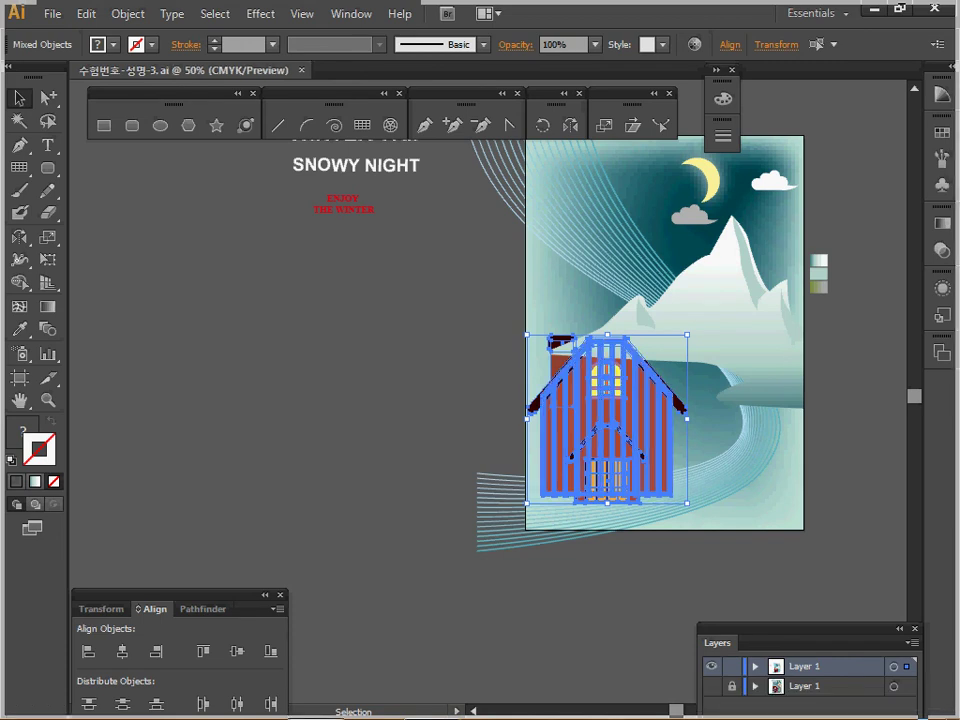
# Send the background, wave lines, moon, clouds and mountain to the back so they sit behind the house, and save
pyautogui.hotkey('ctrl', 'shift', 'a')
pyautogui.press('space')
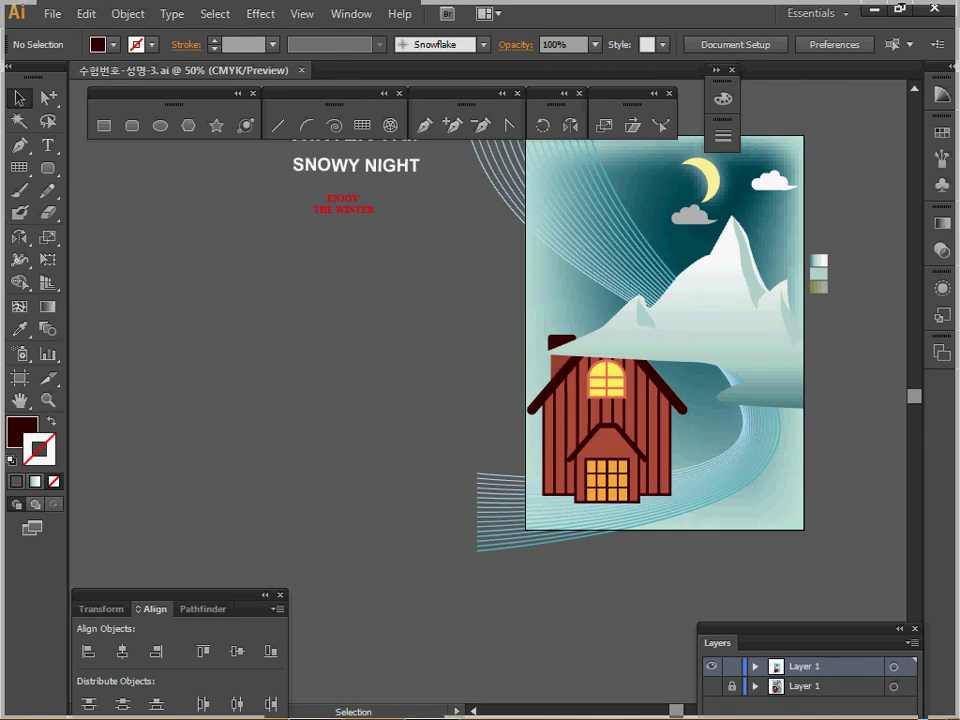
pyautogui.press('space')
pyautogui.moveTo(640, 260); pyautogui.dragTo(550, 318)
pyautogui.moveTo(517, 166); pyautogui.dragTo(701, 375)
pyautogui.hotkey('ctrl', 'shift', '[')
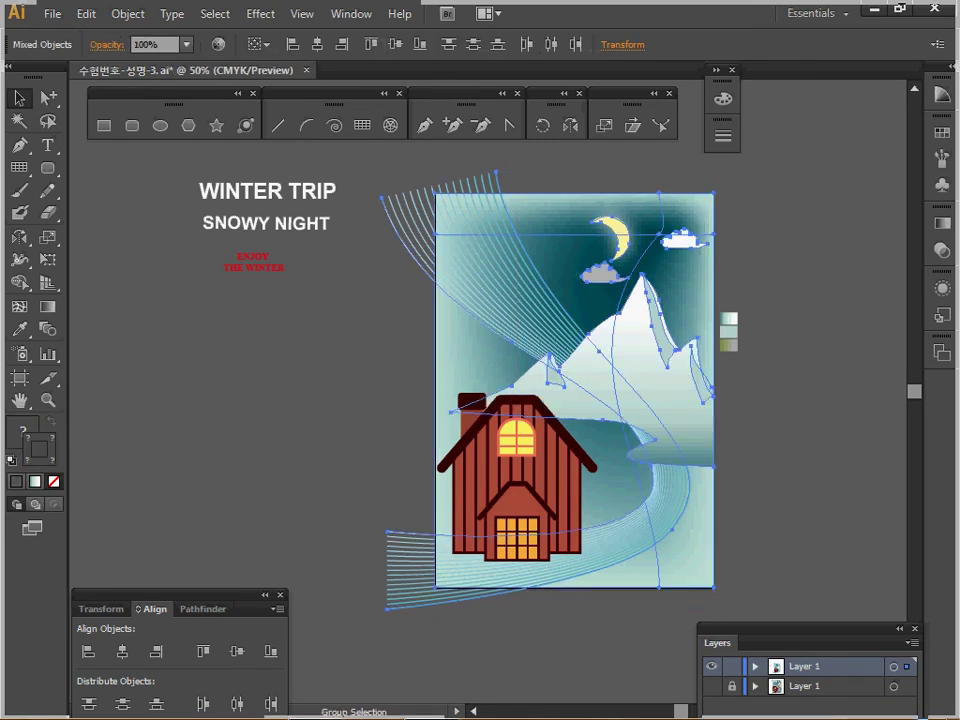
pyautogui.hotkey('ctrl', 's')
# Deselect the artwork, activate the Symbol Sprayer and float its symbolism tool group beside the artboard
pyautogui.hotkey('ctrl', 'space')
pyautogui.keyDown('ctrl'); pyautogui.tripleClick(352, 372); pyautogui.keyUp('ctrl')
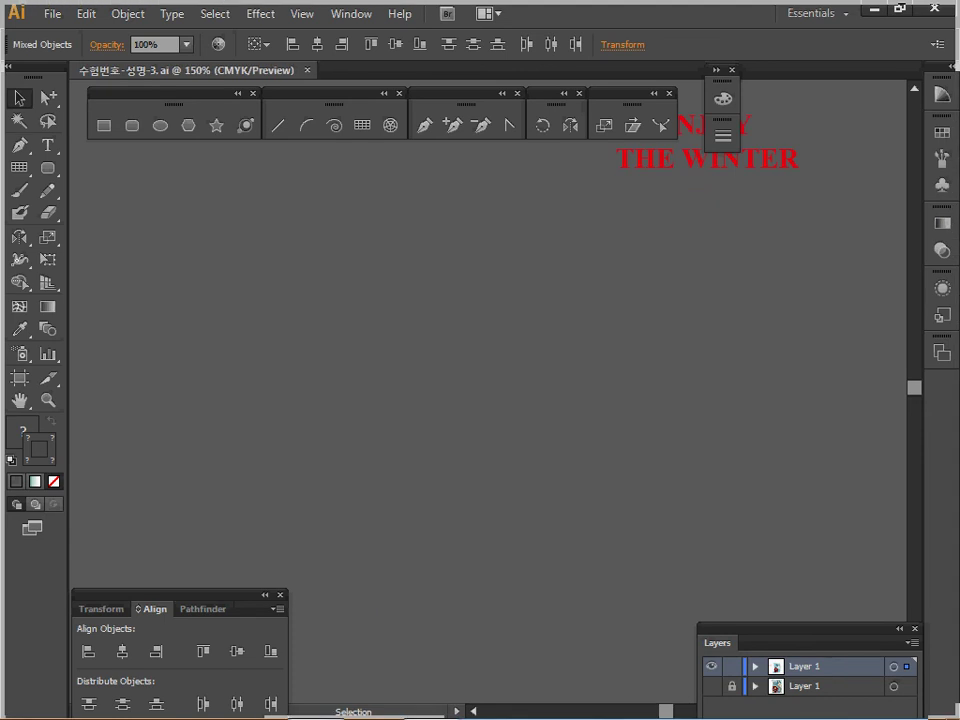
pyautogui.hotkey('ctrl', 'alt', 'space')
pyautogui.keyDown('ctrl'); pyautogui.keyDown('alt'); pyautogui.doubleClick(625, 361); pyautogui.keyUp('alt'); pyautogui.keyUp('ctrl')
pyautogui.keyDown('ctrl'); pyautogui.keyDown('alt'); pyautogui.click(629, 360); pyautogui.keyUp('alt'); pyautogui.keyUp('ctrl')
pyautogui.press('space')
pyautogui.moveTo(629, 360); pyautogui.dragTo(391, 267)
pyautogui.hotkey('ctrl', 'shift', 'a')
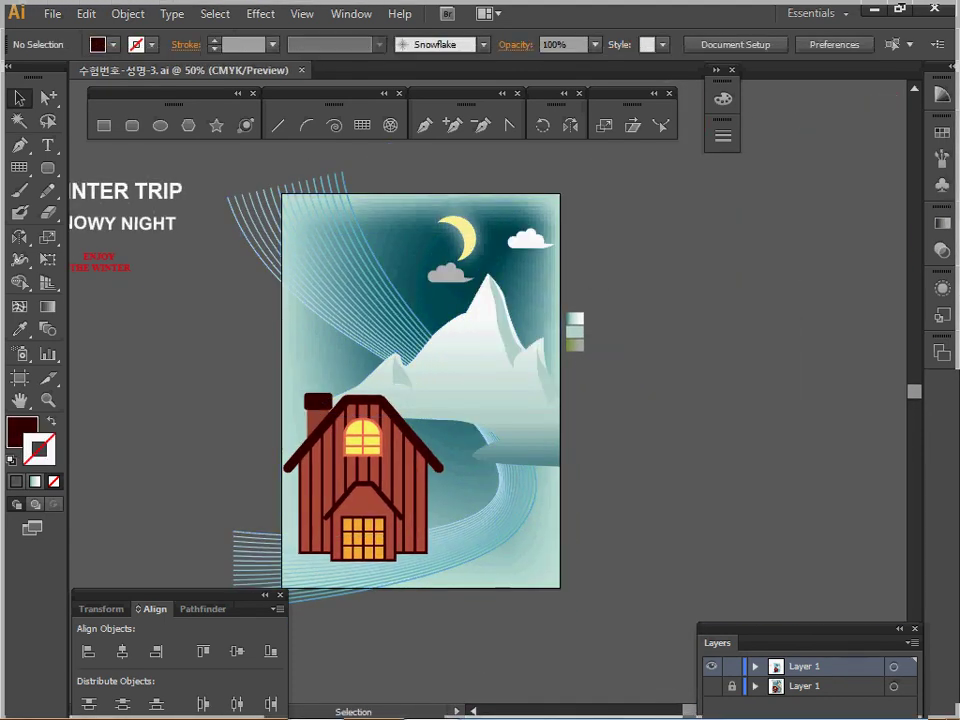
pyautogui.hotkey('shift', 's')
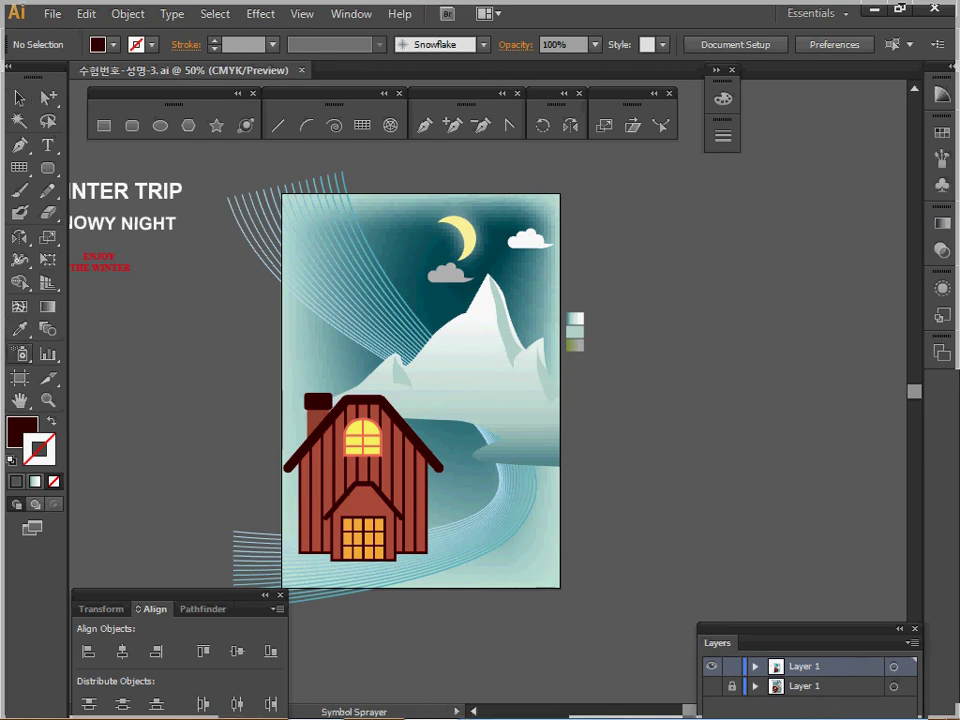
pyautogui.click(20, 354)
pyautogui.click(255, 433)
pyautogui.moveTo(144, 367)
pyautogui.mouseDown()
pyautogui.moveTo(716, 172)
pyautogui.moveTo(681, 188)
pyautogui.mouseUp()
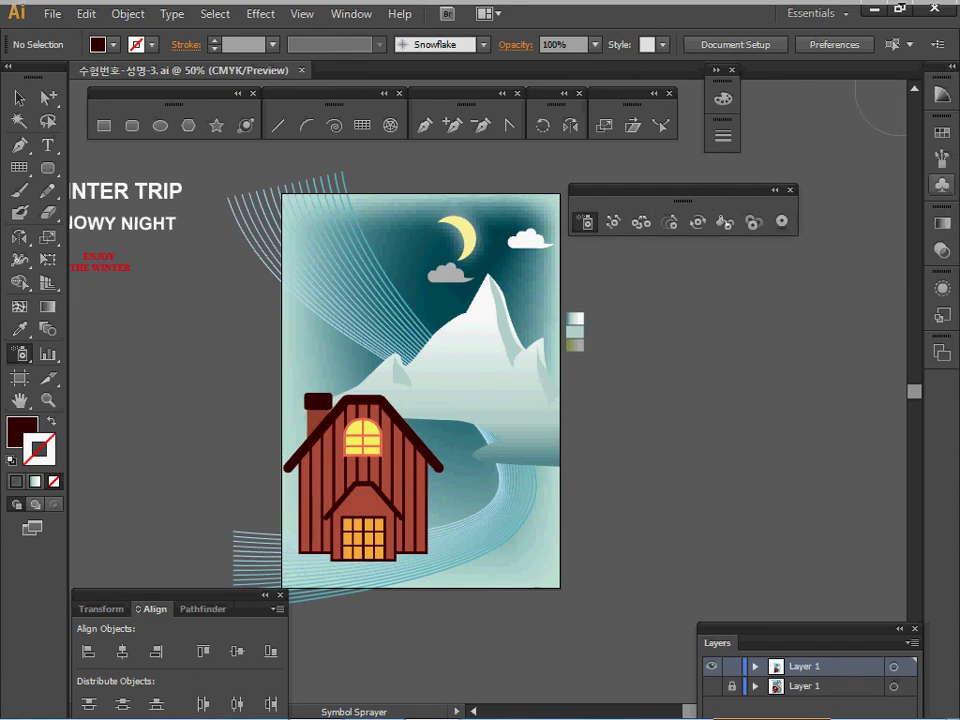
# Spray seven snow-covered tree symbols around the mountain, beside the house and along the poster's lower edge
pyautogui.click(941, 184)
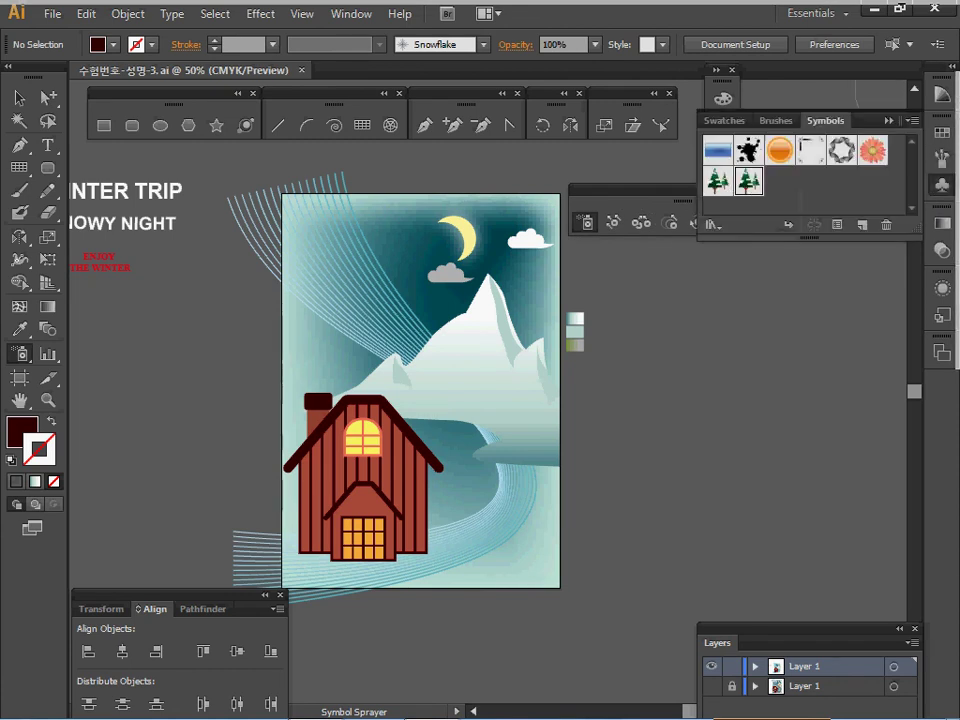
pyautogui.click(941, 184)
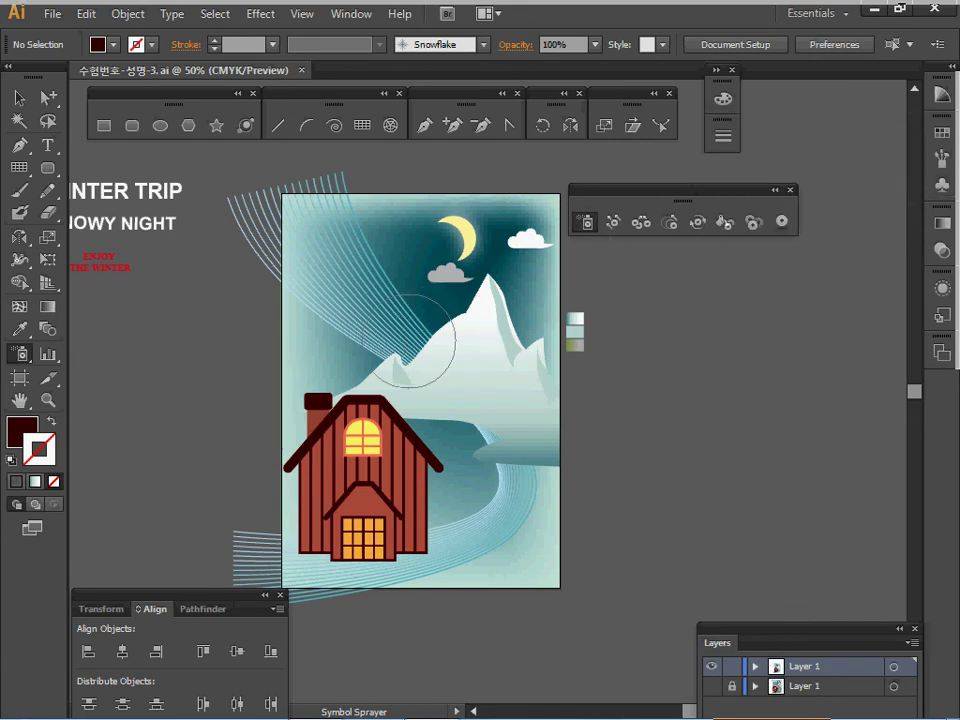
pyautogui.click(410, 340)
pyautogui.click(535, 330)
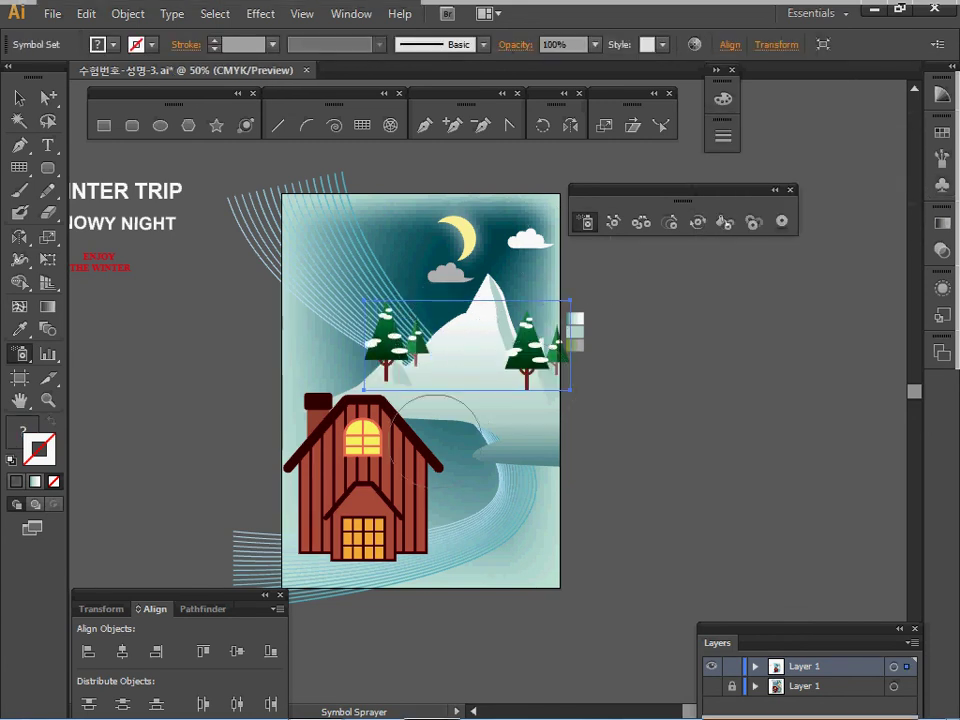
pyautogui.click(415, 455)
pyautogui.click(545, 450)
pyautogui.click(312, 558)
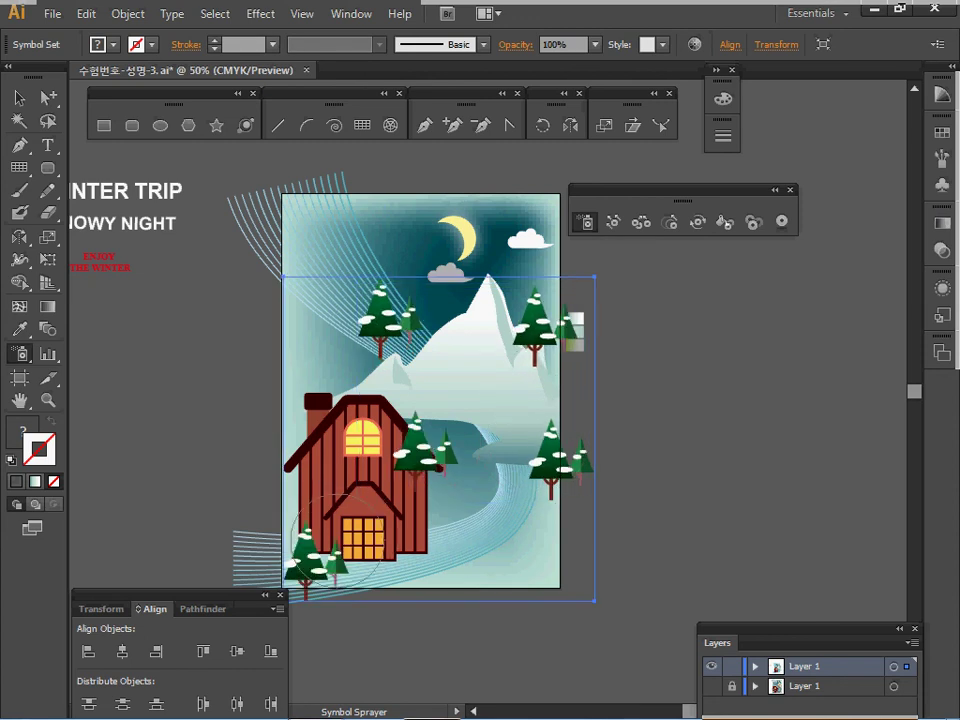
pyautogui.click(440, 530)
pyautogui.click(535, 540)
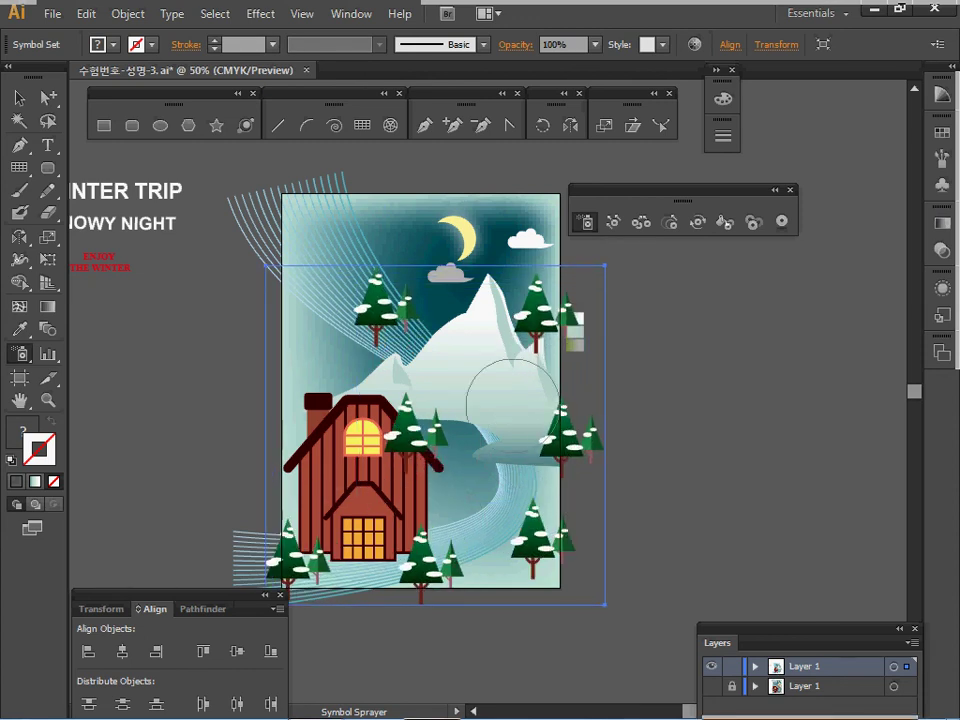
pyautogui.click(485, 357)
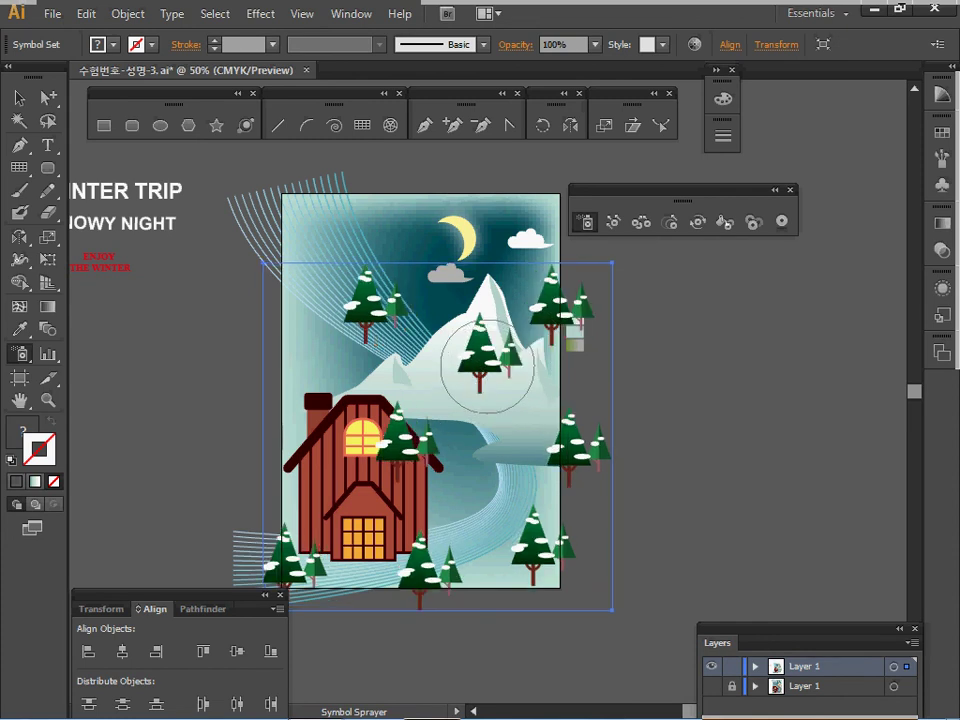
pyautogui.hotkey('ctrl', 'z')
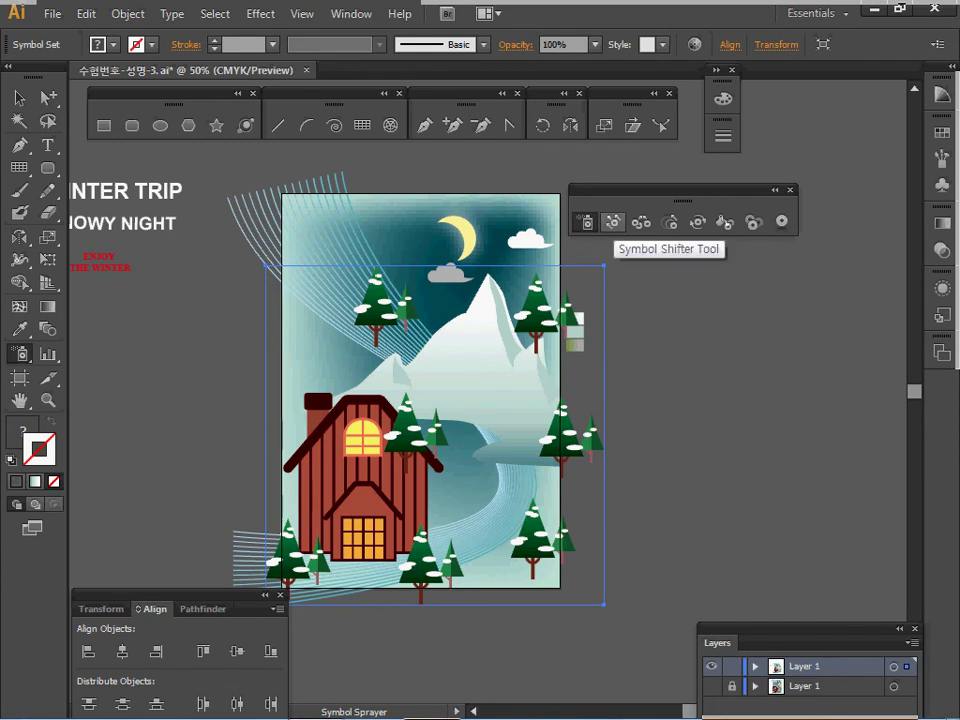
# Shrink the upper-left, upper-right and lower-right tree instances with the Symbol Sizer
pyautogui.click(669, 222)
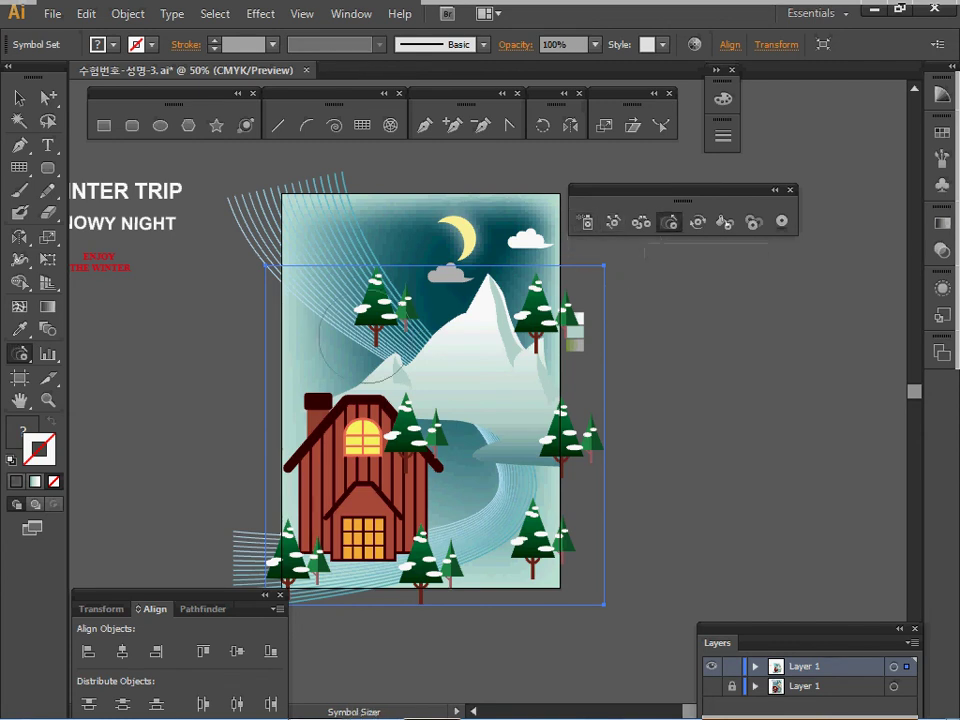
pyautogui.keyDown('alt'); pyautogui.click(385, 310); pyautogui.keyUp('alt')
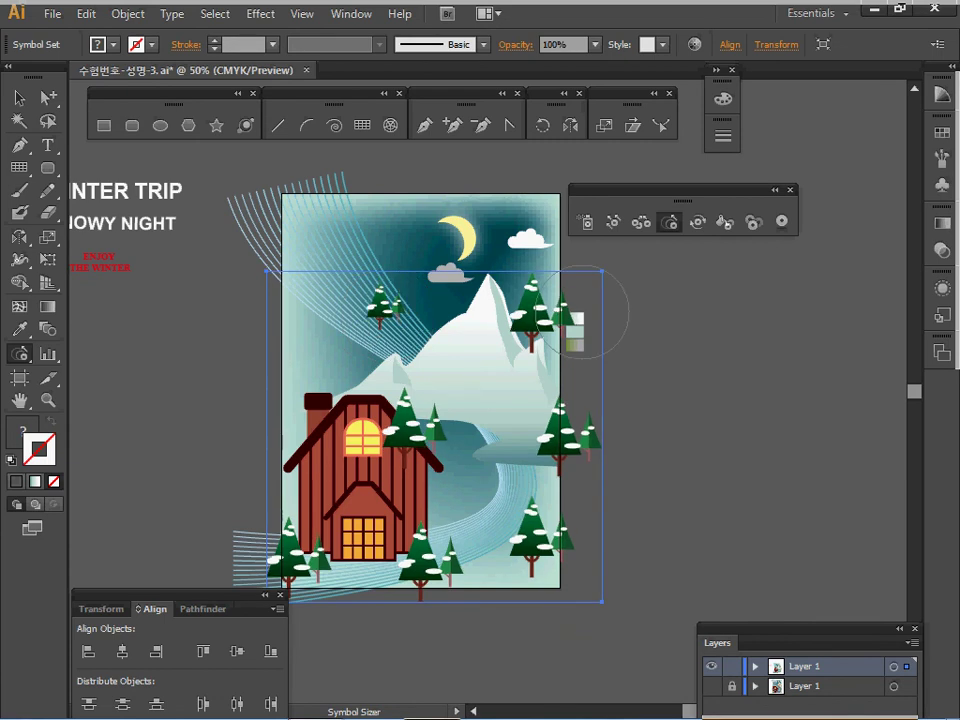
pyautogui.keyDown('alt'); pyautogui.click(530, 323); pyautogui.keyUp('alt')
pyautogui.keyDown('alt'); pyautogui.click(527, 543); pyautogui.keyUp('alt')
pyautogui.keyDown('alt'); pyautogui.click(527, 545); pyautogui.keyUp('alt')
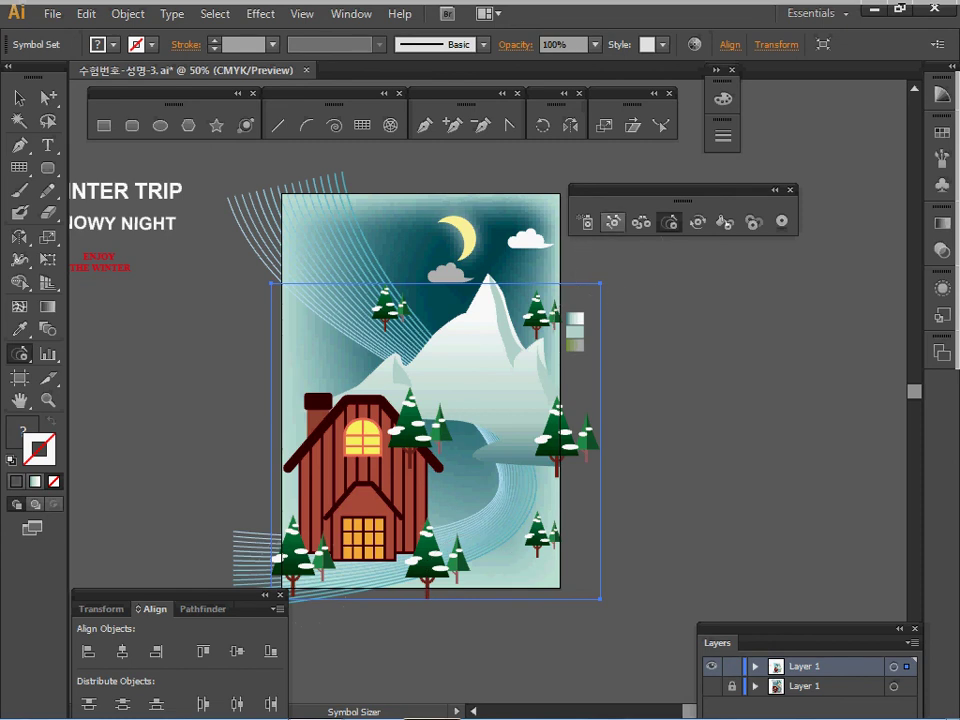
# Shift the tree instances closer to the mountain peak and house, and tilt the trees left of the peak clockwise with the Symbol Spinner
pyautogui.click(614, 221)
pyautogui.moveTo(380, 291); pyautogui.dragTo(455, 336)
pyautogui.moveTo(584, 335); pyautogui.dragTo(500, 375)
pyautogui.moveTo(390, 428); pyautogui.dragTo(432, 412)
pyautogui.moveTo(430, 562); pyautogui.dragTo(438, 535)
pyautogui.moveTo(518, 492); pyautogui.dragTo(519, 500)
pyautogui.click(697, 221)
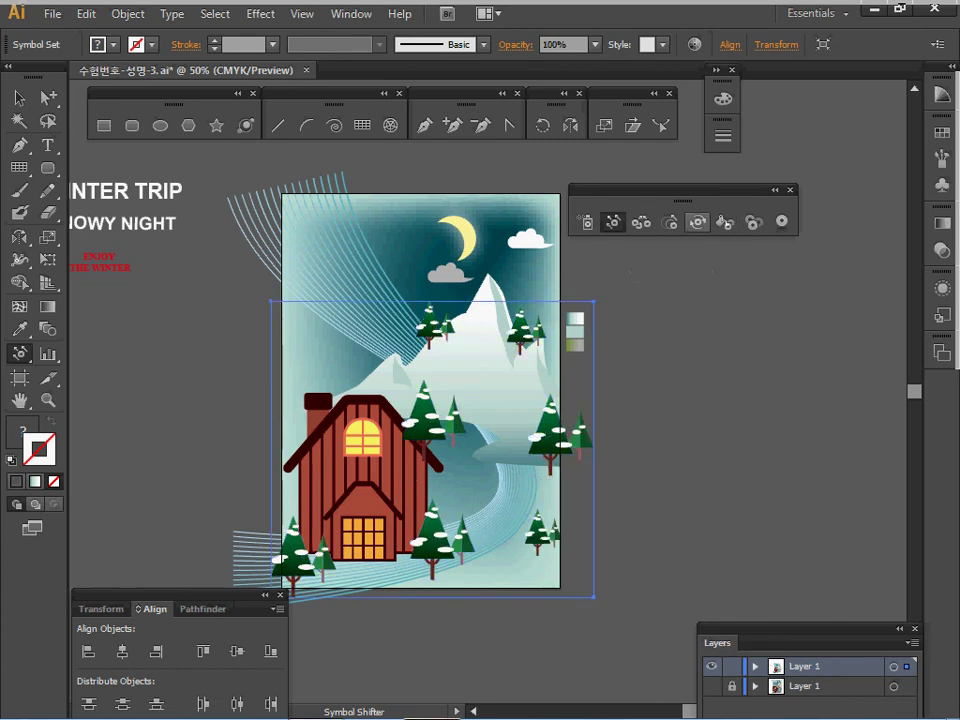
pyautogui.moveTo(441, 323); pyautogui.dragTo(456, 321)
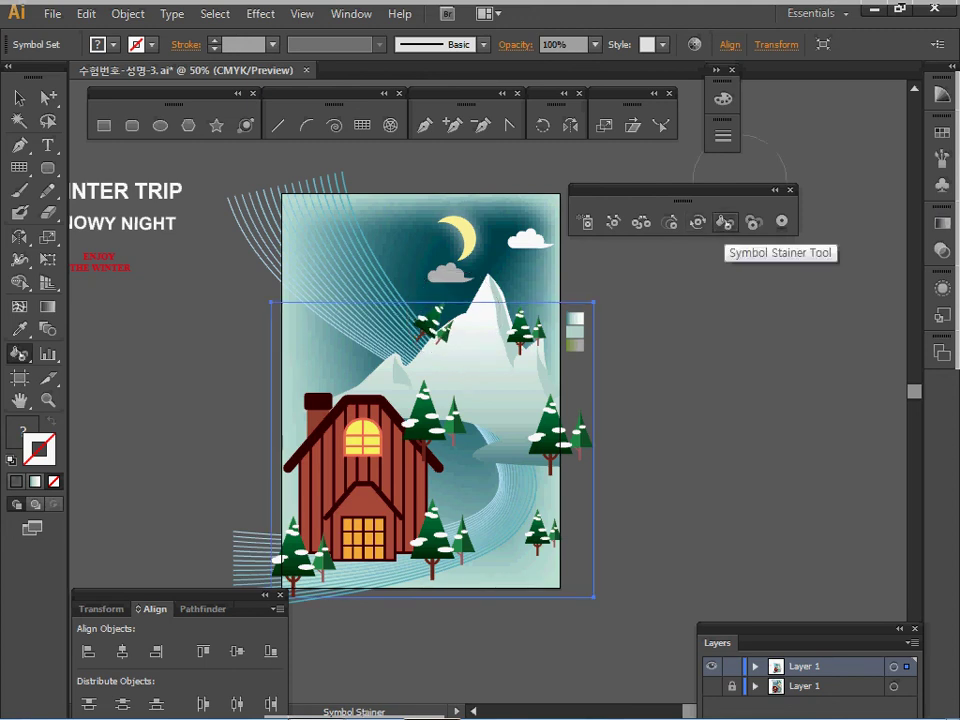
# Stain the trees right of the mountain peak brown (C 40, M 70, Y 100, K 50) with the Symbol Stainer
pyautogui.click(725, 221)
pyautogui.click(941, 132)
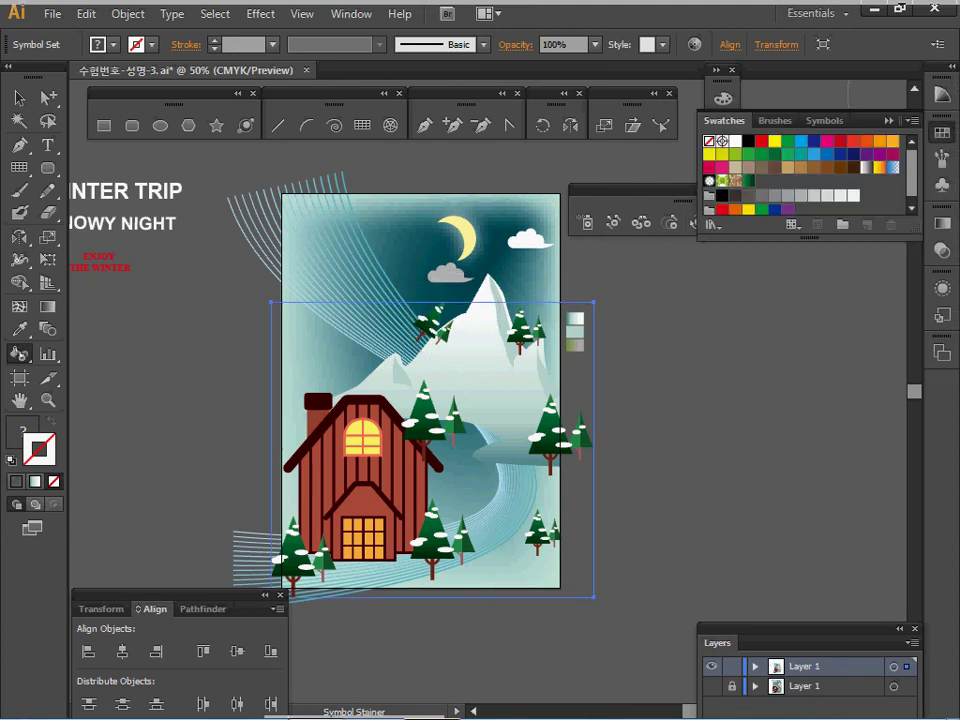
pyautogui.click(22, 431)
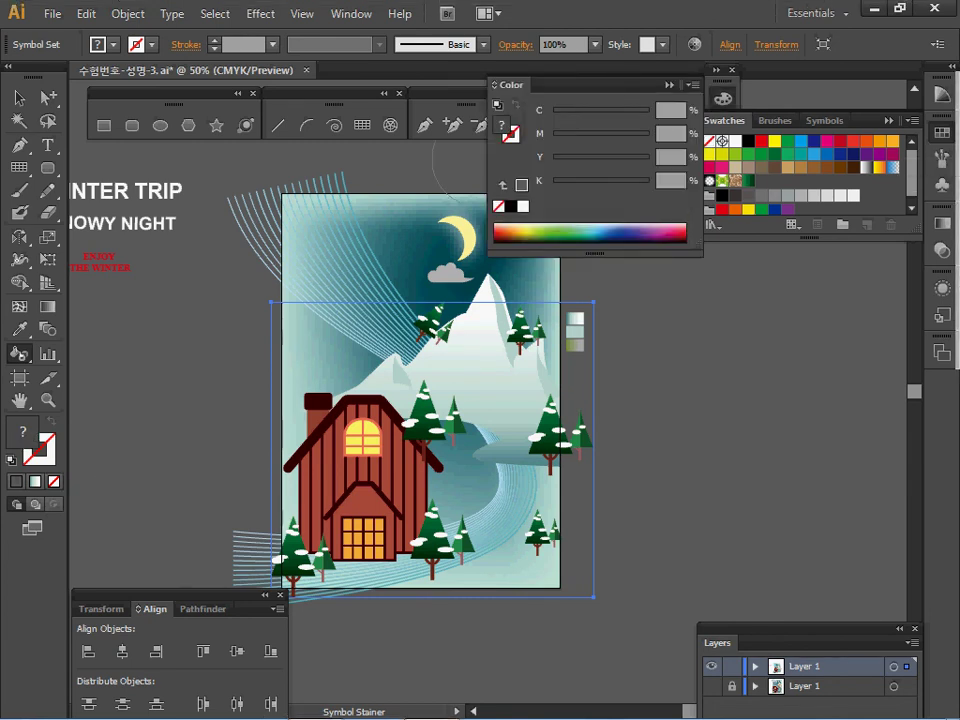
pyautogui.click(840, 167)
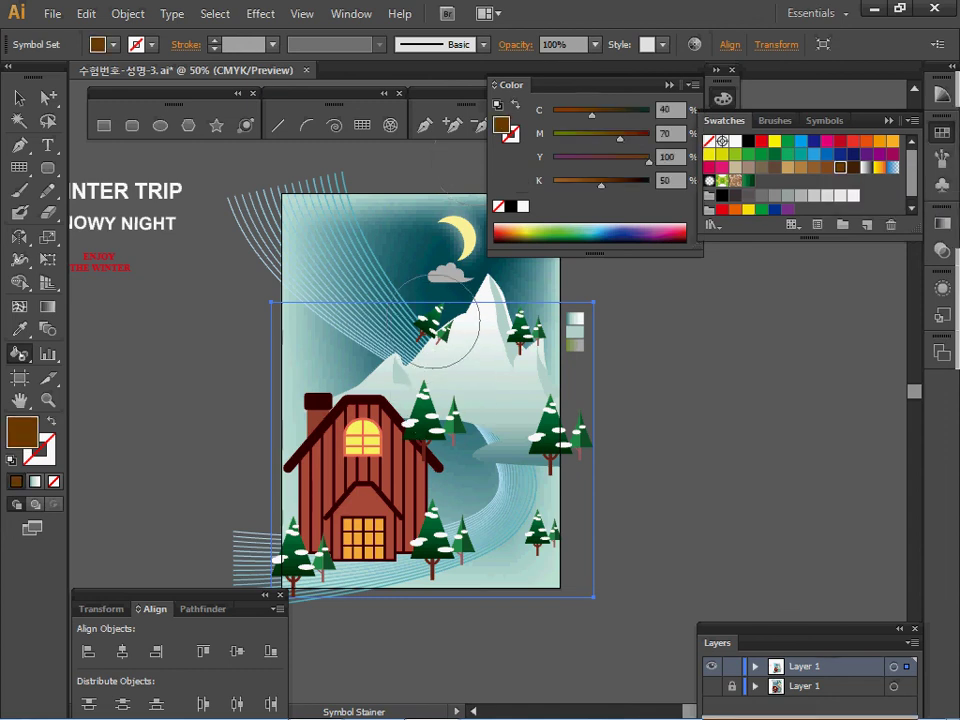
pyautogui.click(524, 336)
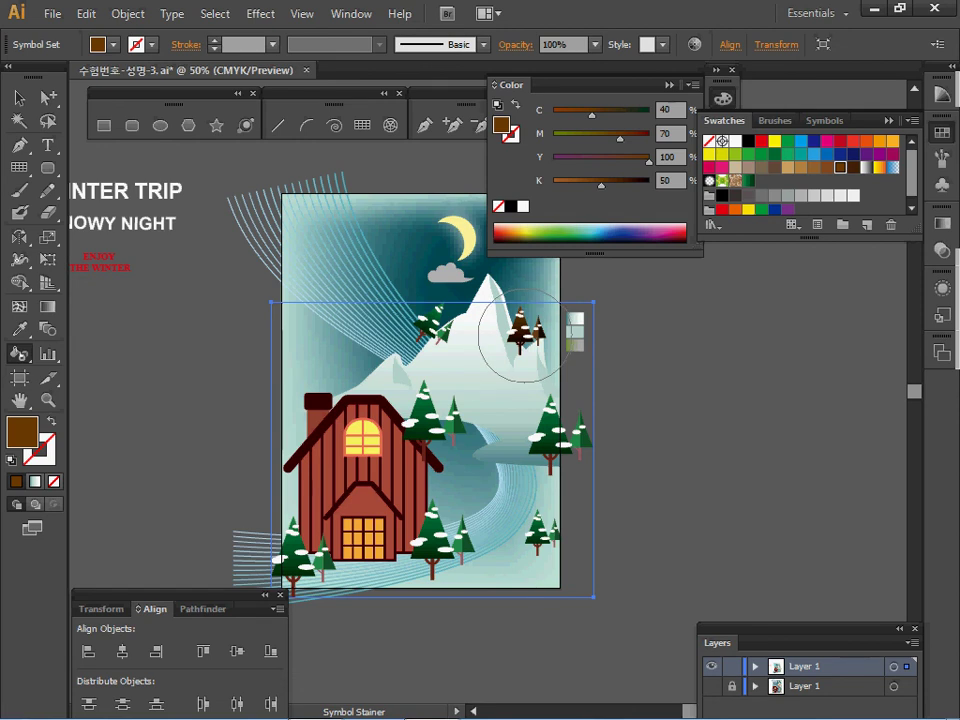
pyautogui.click(942, 132)
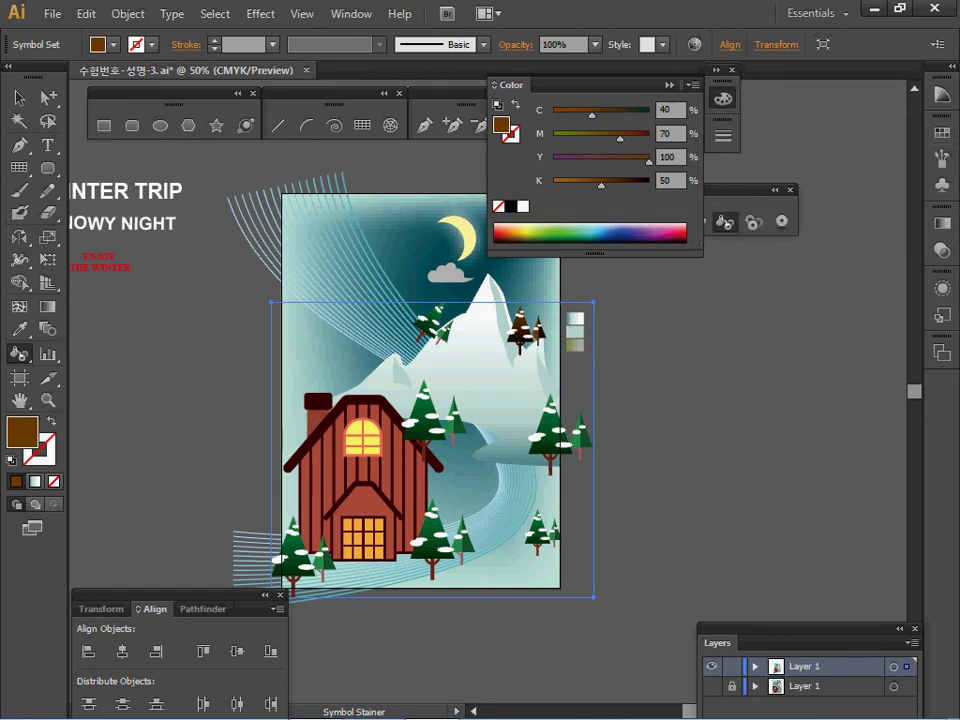
pyautogui.click(723, 98)
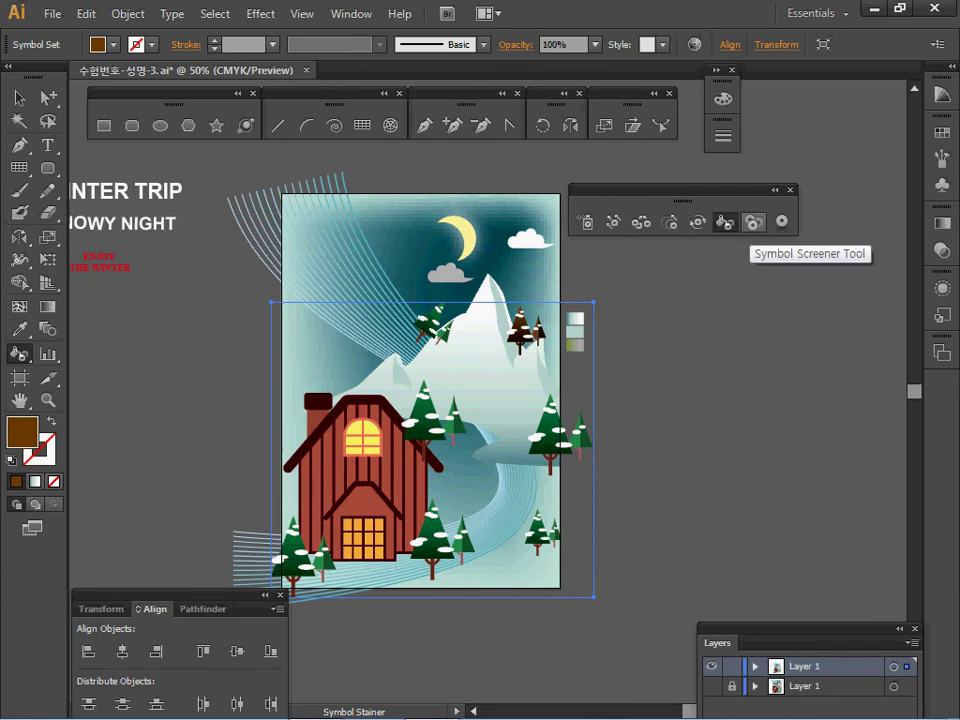
# Delete the sprayed tree symbol set and select the finished tree symbol set inside the completed poster on the lower layer
pyautogui.click(754, 222)
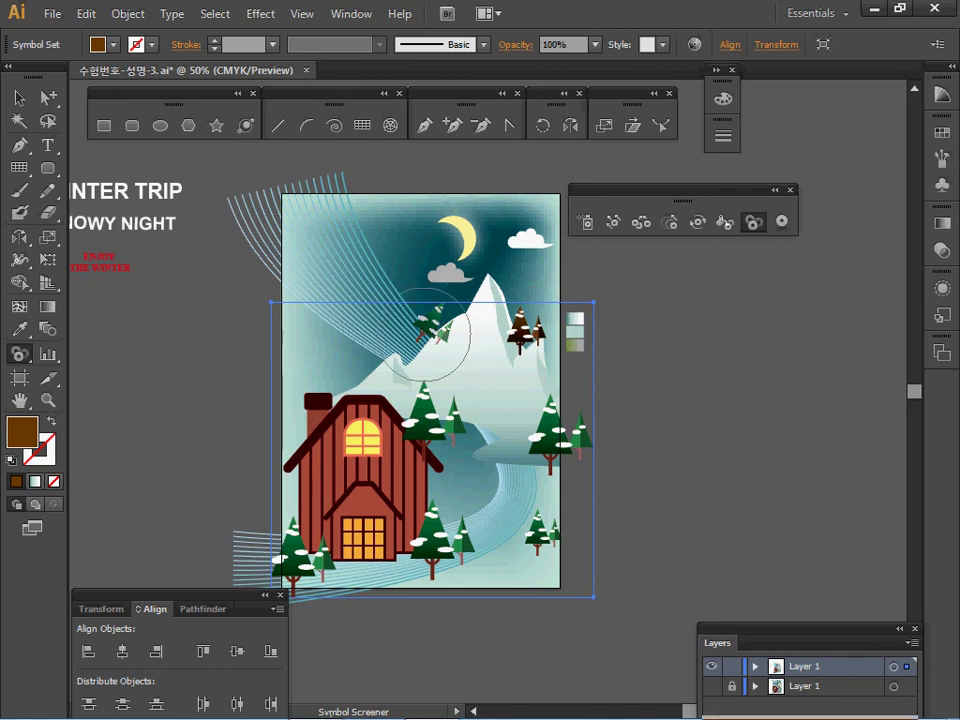
pyautogui.press('Delete')
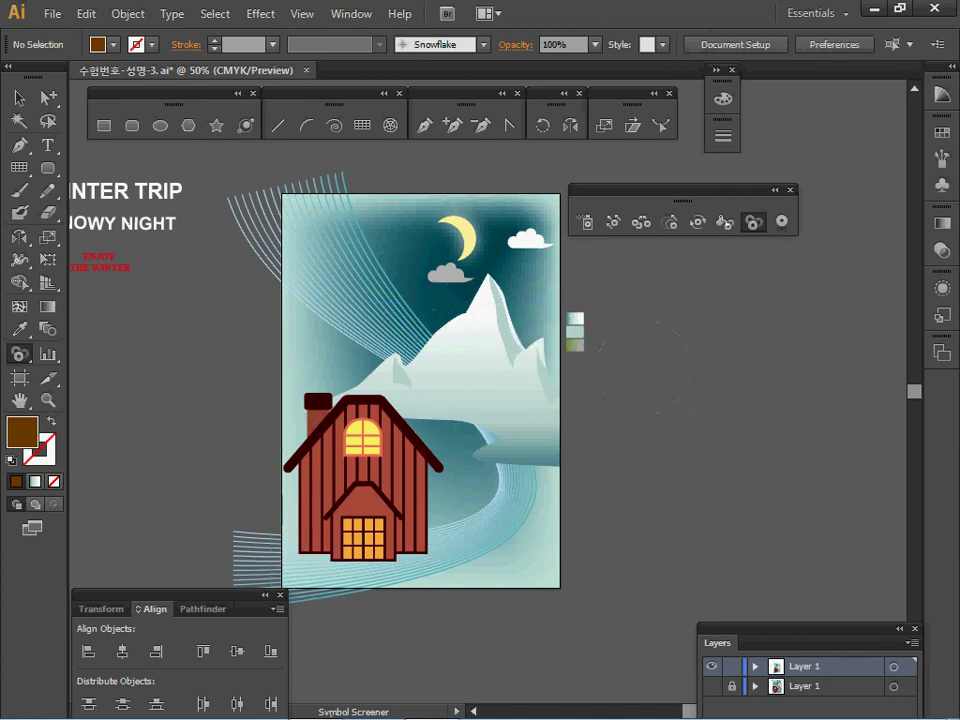
pyautogui.hotkey('ctrl', 'y')
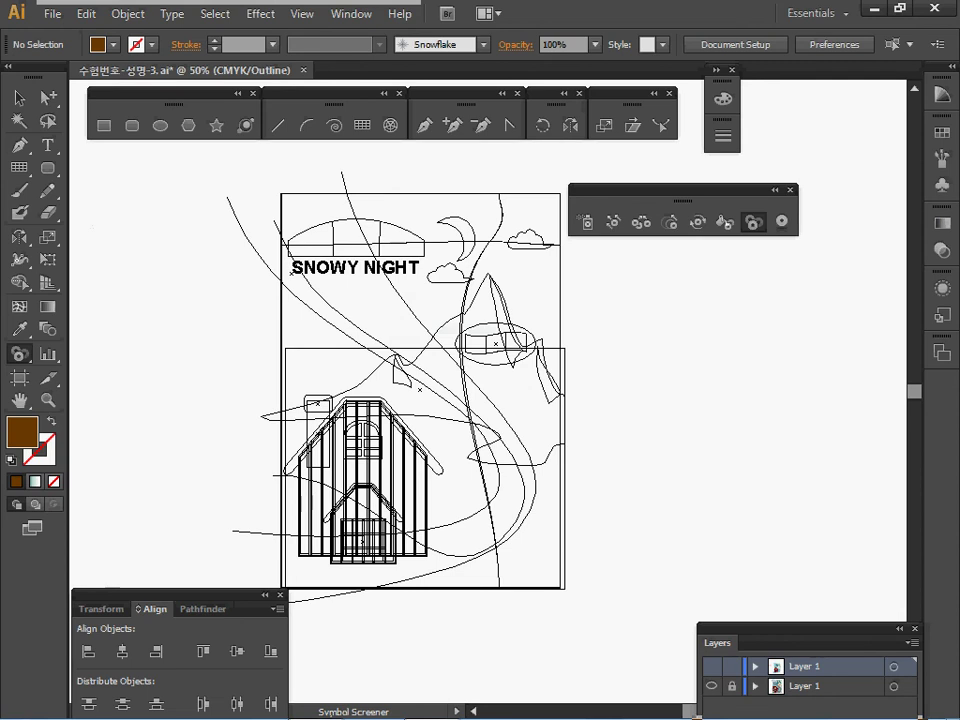
pyautogui.hotkey('ctrl', 'y')
pyautogui.hotkey('ctrl', 'y')
pyautogui.press('v')
pyautogui.hotkey('ctrl', 'a')
pyautogui.keyDown('ctrl'); pyautogui.click(640, 320); pyautogui.keyUp('ctrl')
pyautogui.keyDown('ctrl'); pyautogui.doubleClick(530, 285); pyautogui.keyUp('ctrl')
pyautogui.keyDown('ctrl'); pyautogui.click(530, 285); pyautogui.keyUp('ctrl')
pyautogui.keyDown('ctrl'); pyautogui.click(470, 398); pyautogui.keyUp('ctrl')
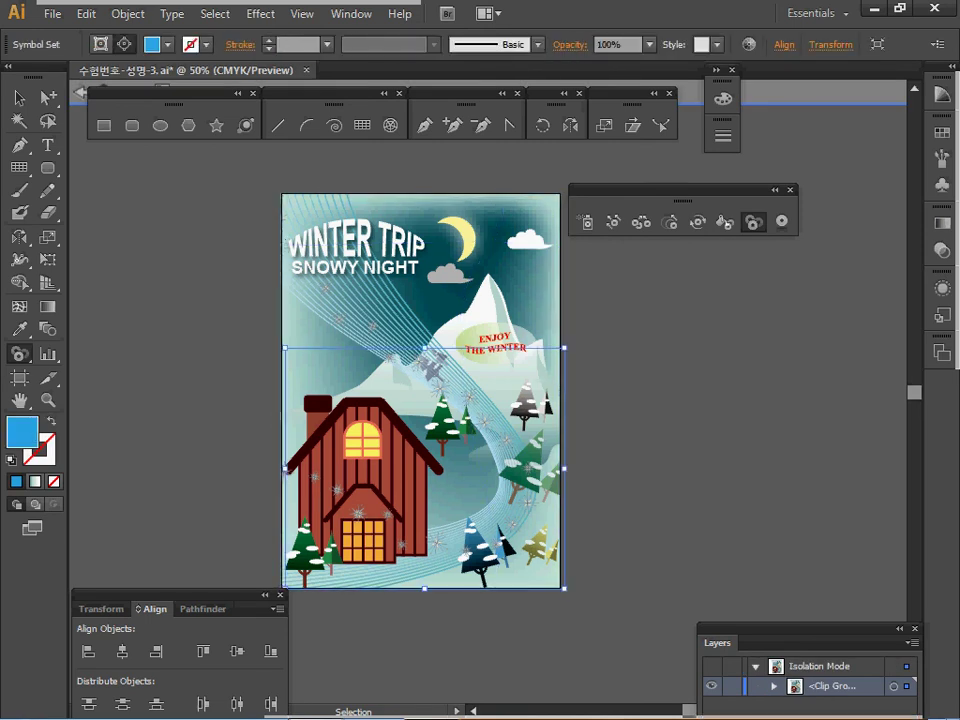
# Place a copy of the finished tree symbol set in the same position on the upper layer, showing only that layer, and deselect it
pyautogui.press('Escape')
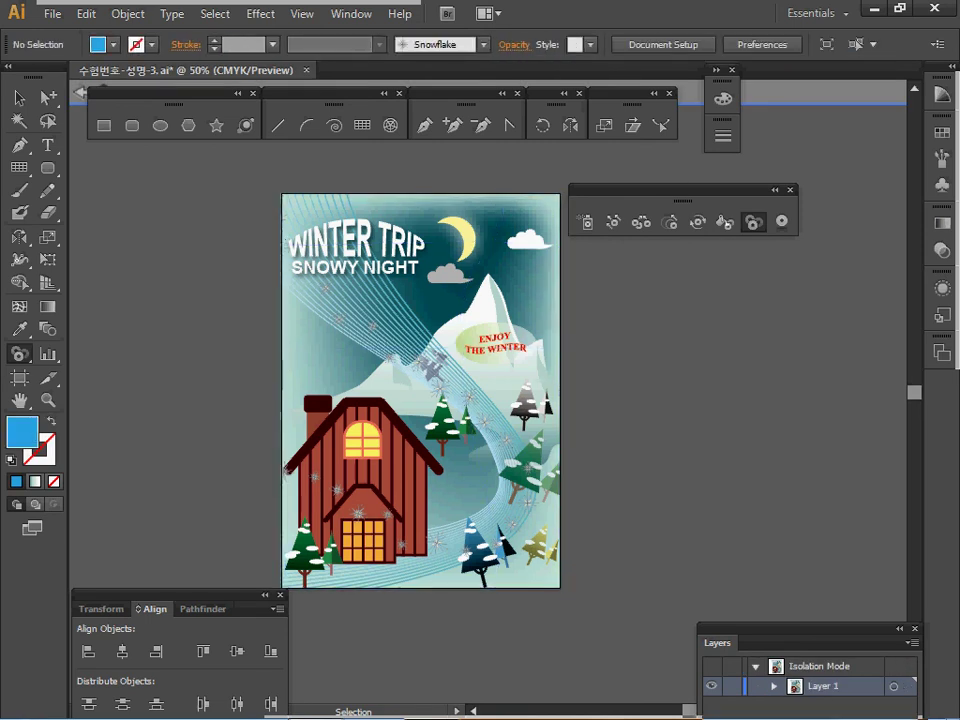
pyautogui.press('Escape')
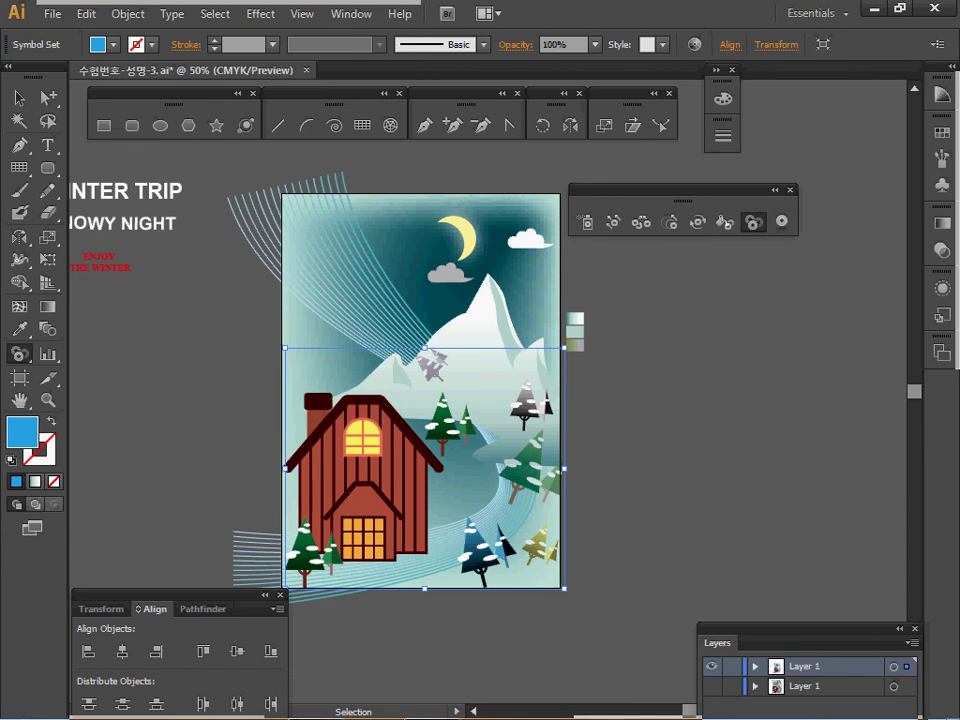
pyautogui.hotkey('ctrl', 'shift', 'a')
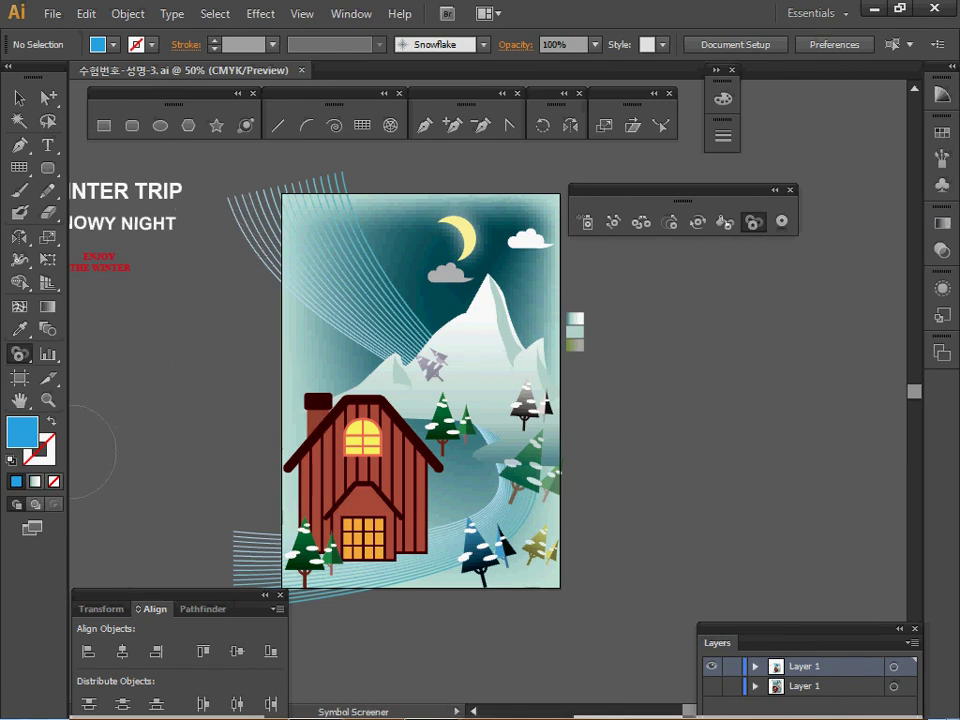
# Swap the blue fill to the stroke and choose the Snowflake brush from the Decorative_Scatter brush library
pyautogui.hotkey('shift', 'x')
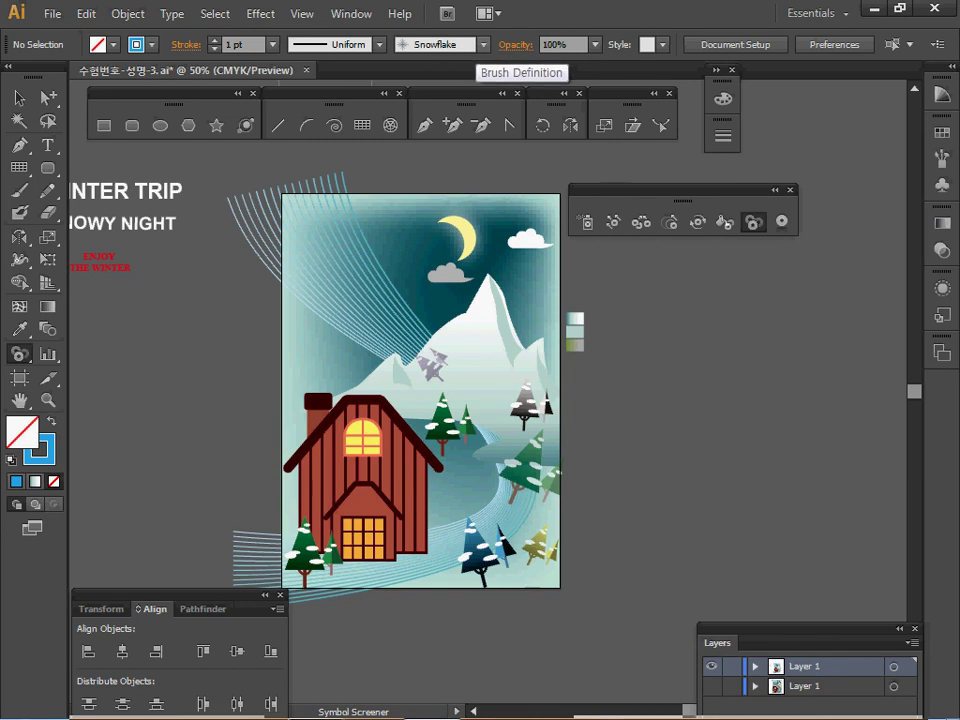
pyautogui.click(483, 44)
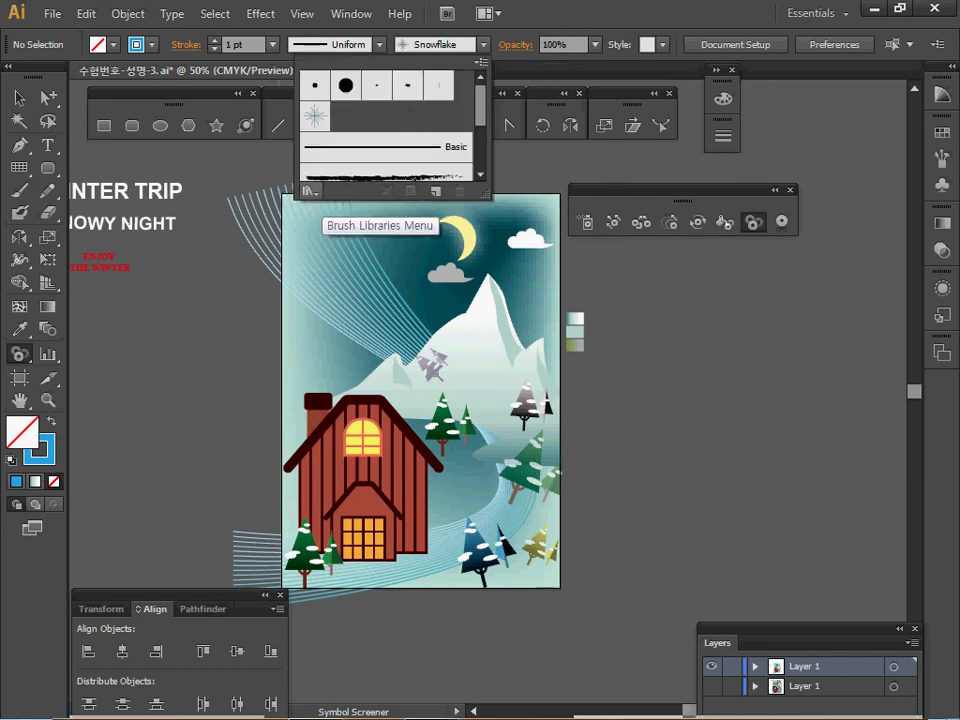
pyautogui.click(311, 191)
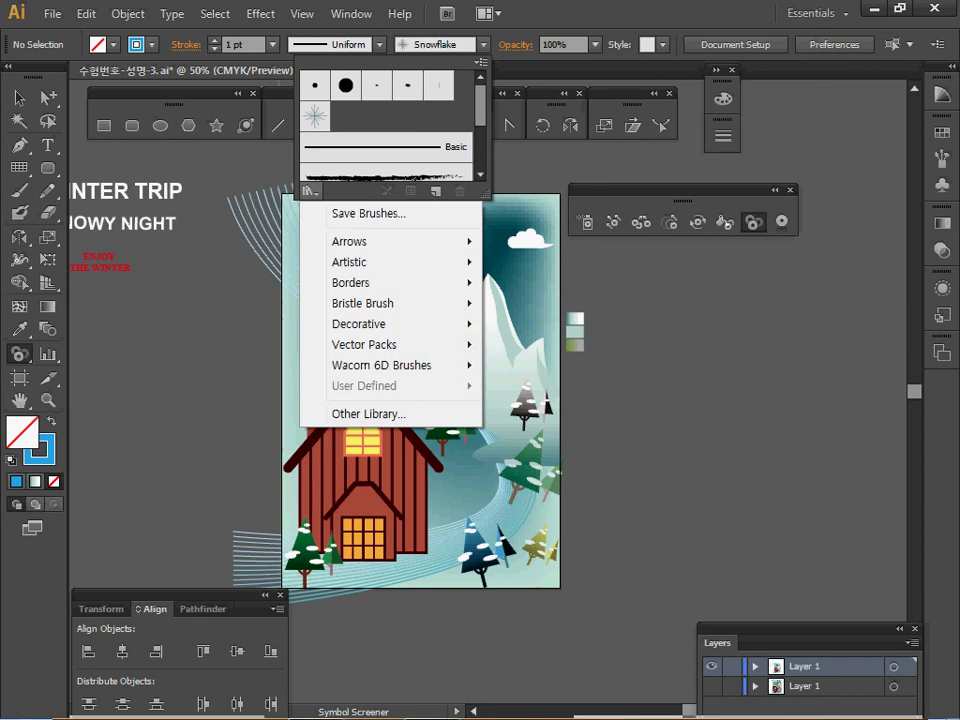
pyautogui.moveTo(358, 323)
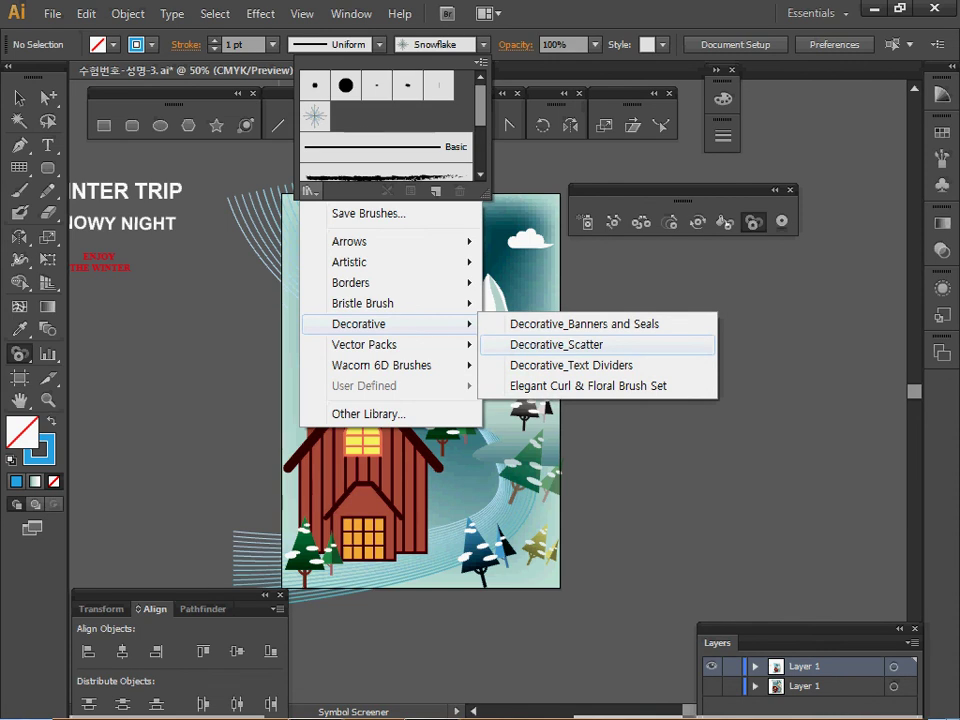
pyautogui.click(555, 344)
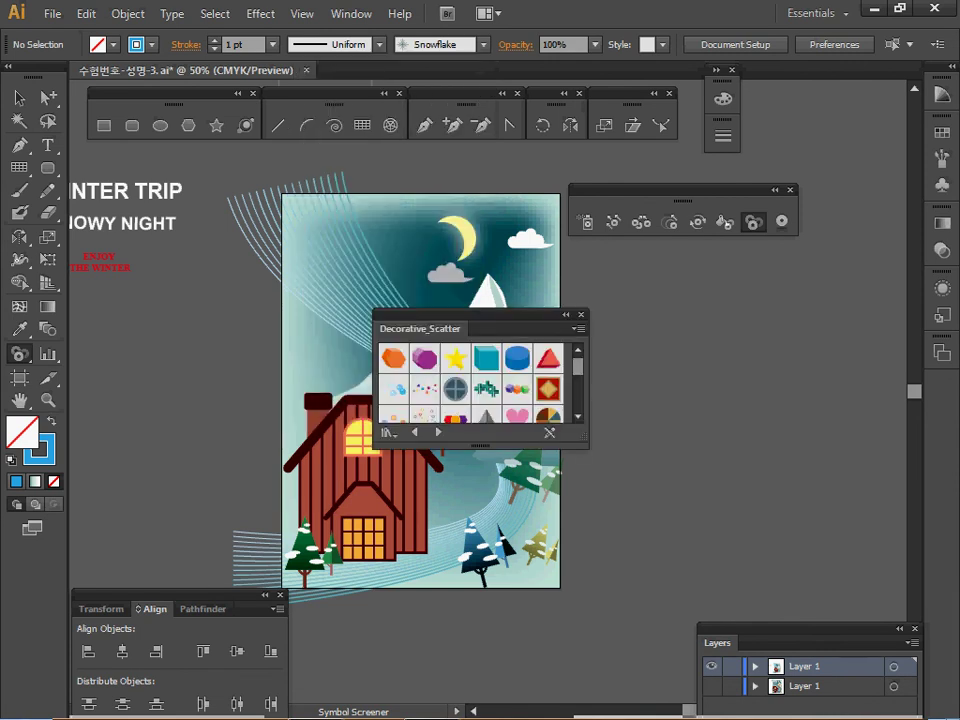
pyautogui.moveTo(470, 314); pyautogui.dragTo(646, 275)
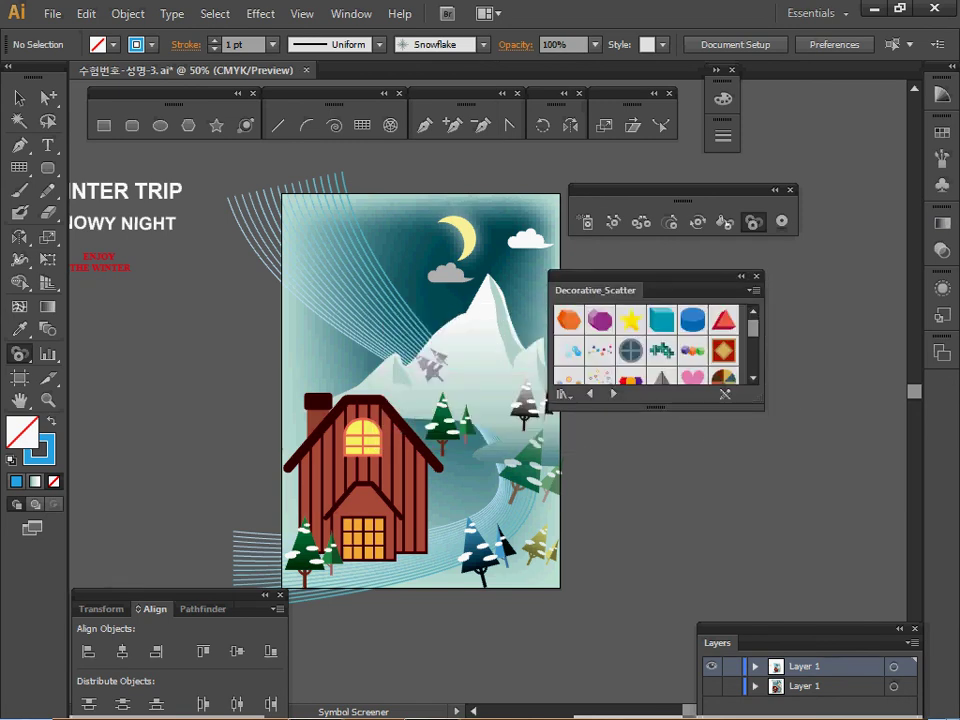
pyautogui.moveTo(762, 408); pyautogui.dragTo(771, 557)
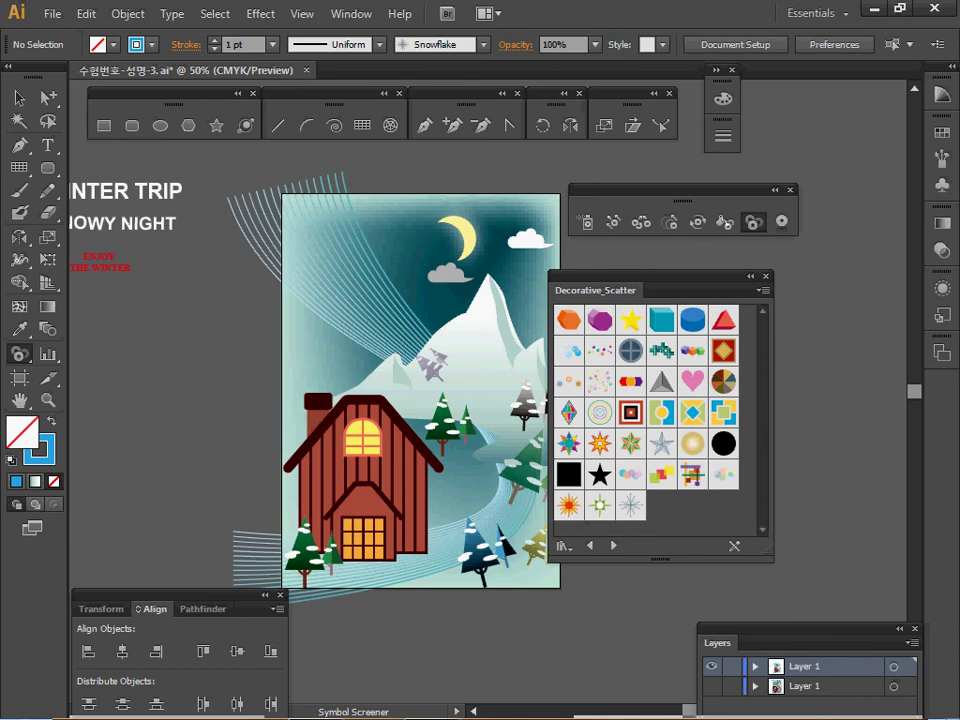
pyautogui.click(630, 505)
pyautogui.moveTo(650, 277); pyautogui.dragTo(745, 265)
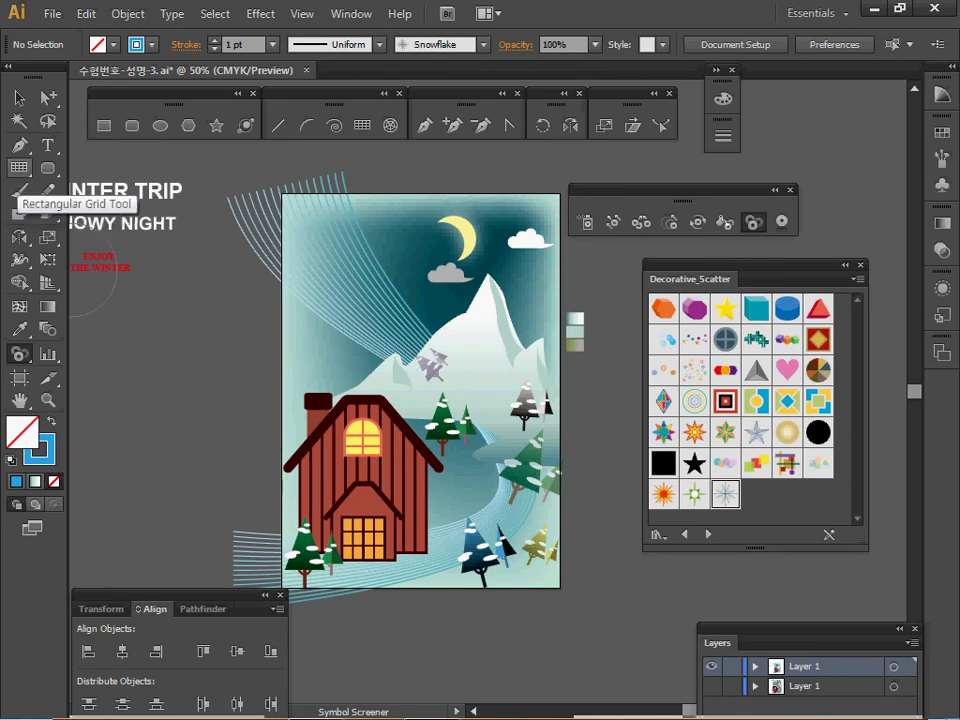
# Paint one 1 pt snowflake stroke with the Paintbrush, following the wave lines past the mountain and curving back across the house
pyautogui.click(19, 190)
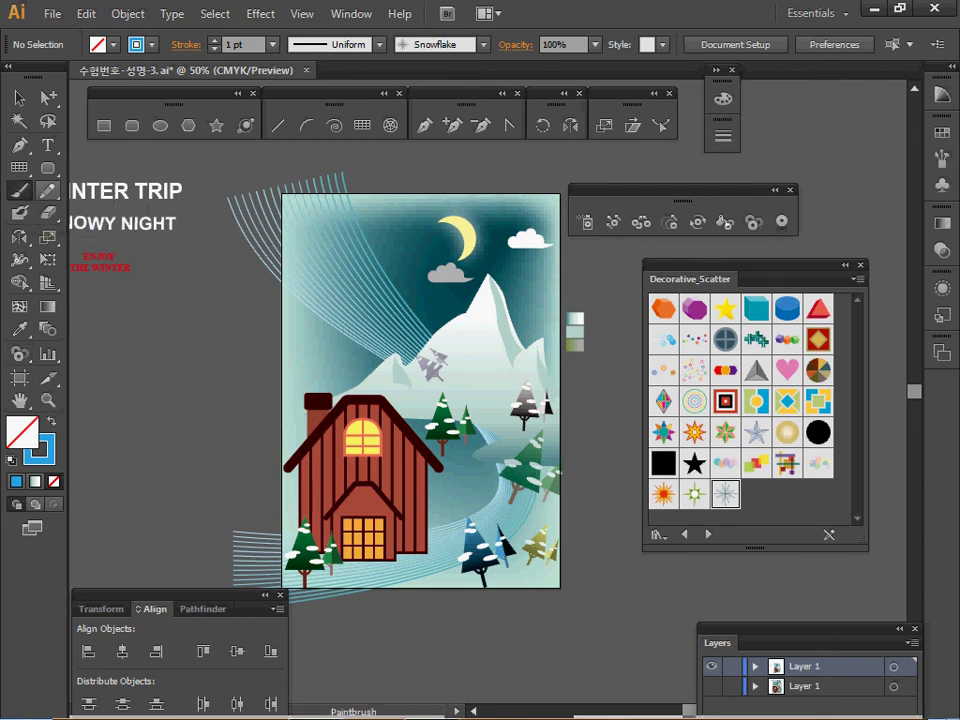
pyautogui.moveTo(243, 200)
pyautogui.mouseDown()
pyautogui.moveTo(318, 301)
pyautogui.moveTo(490, 406)
pyautogui.moveTo(508, 445)
pyautogui.moveTo(435, 520)
pyautogui.moveTo(393, 516)
pyautogui.moveTo(250, 462)
pyautogui.mouseUp()
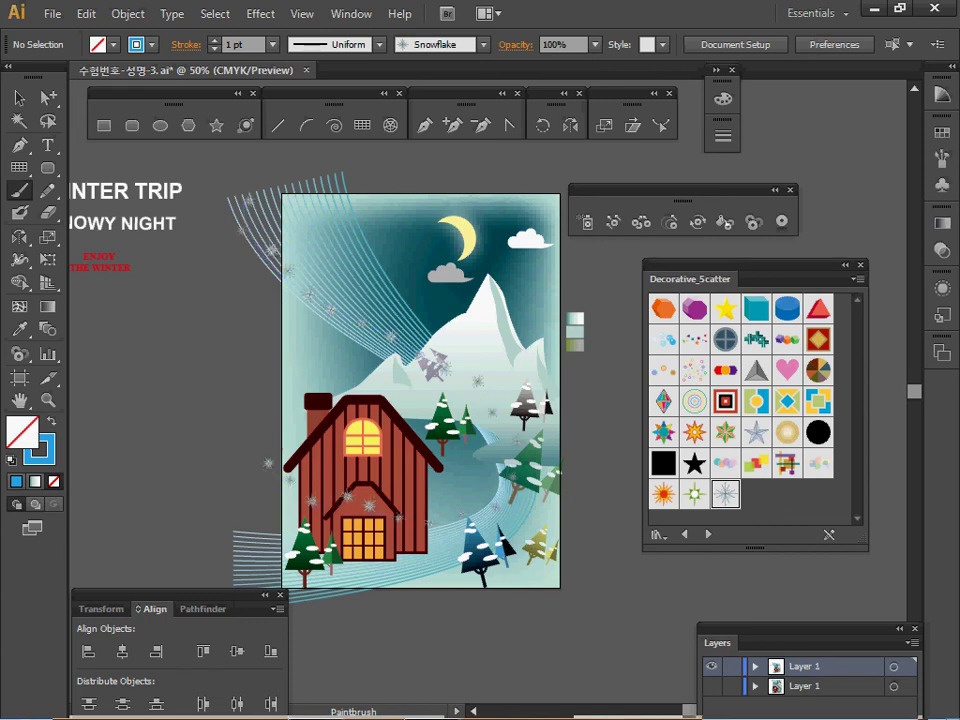
pyautogui.keyDown('ctrl'); pyautogui.click(268, 463); pyautogui.keyUp('ctrl')
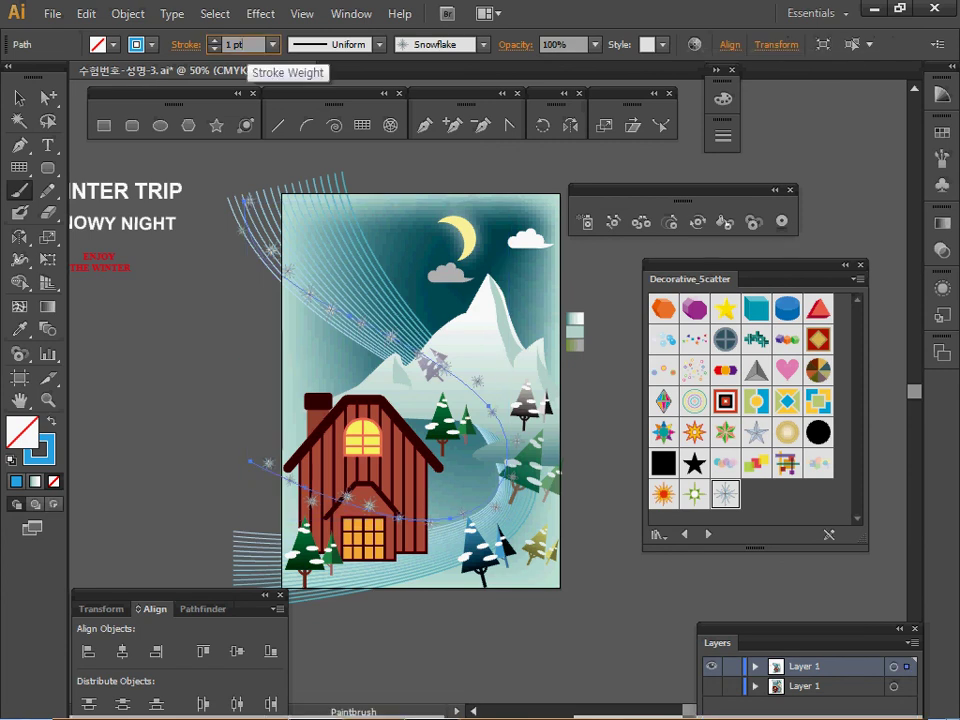
pyautogui.press('v')
pyautogui.hotkey('ctrl', 'shift', 'a')
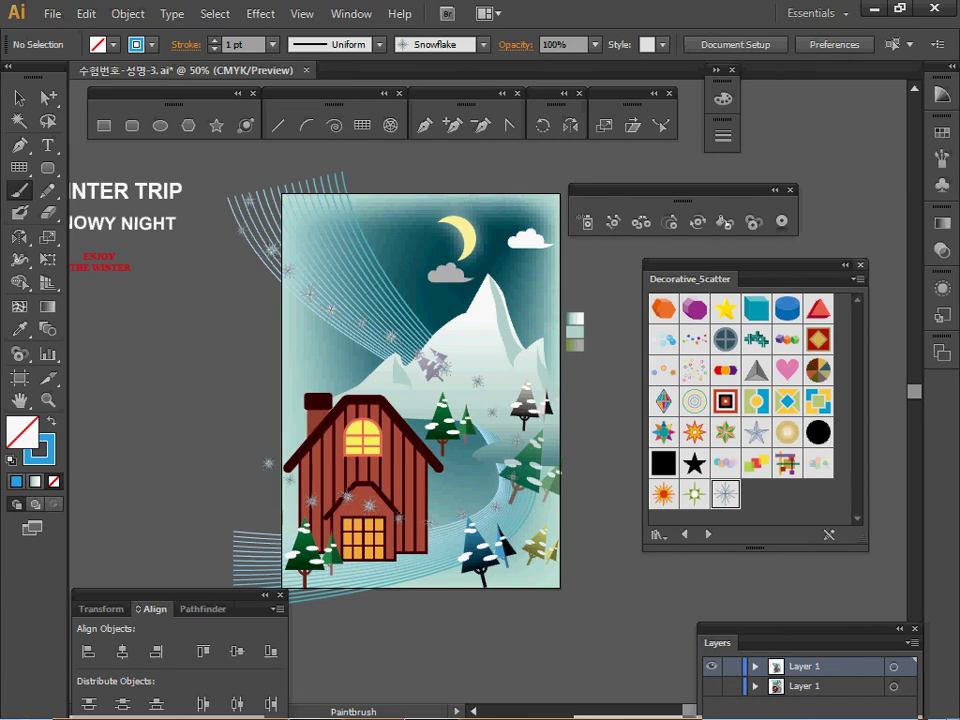
# Close the brush library and the floating symbol tools, and save the poster file
pyautogui.click(860, 265)
pyautogui.click(790, 190)
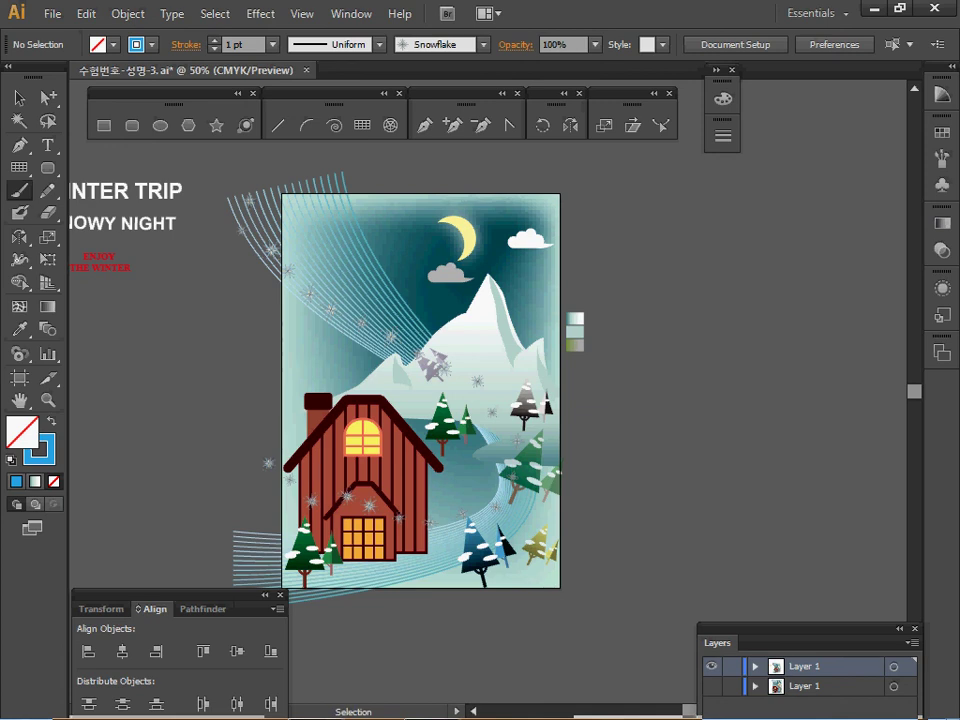
pyautogui.hotkey('ctrl', 's')
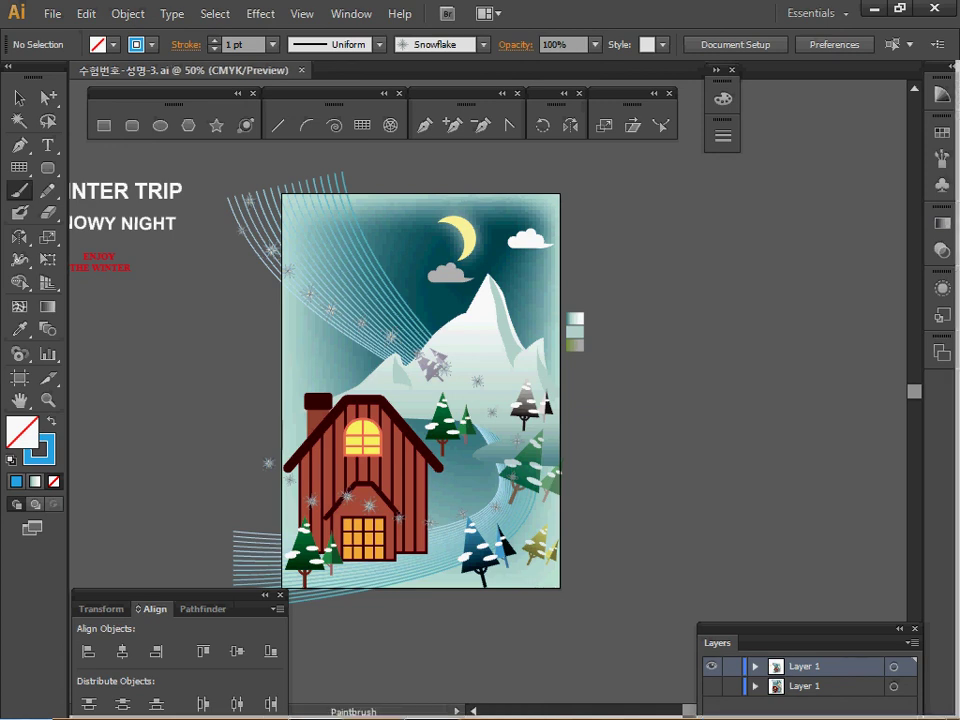
# Center-align the red two-line text ENJOY THE WINTER beside the artboard
pyautogui.keyDown('ctrl'); pyautogui.click(290, 310); pyautogui.keyUp('ctrl')
pyautogui.moveTo(290, 310); pyautogui.dragTo(293, 289)
pyautogui.click(255, 212)
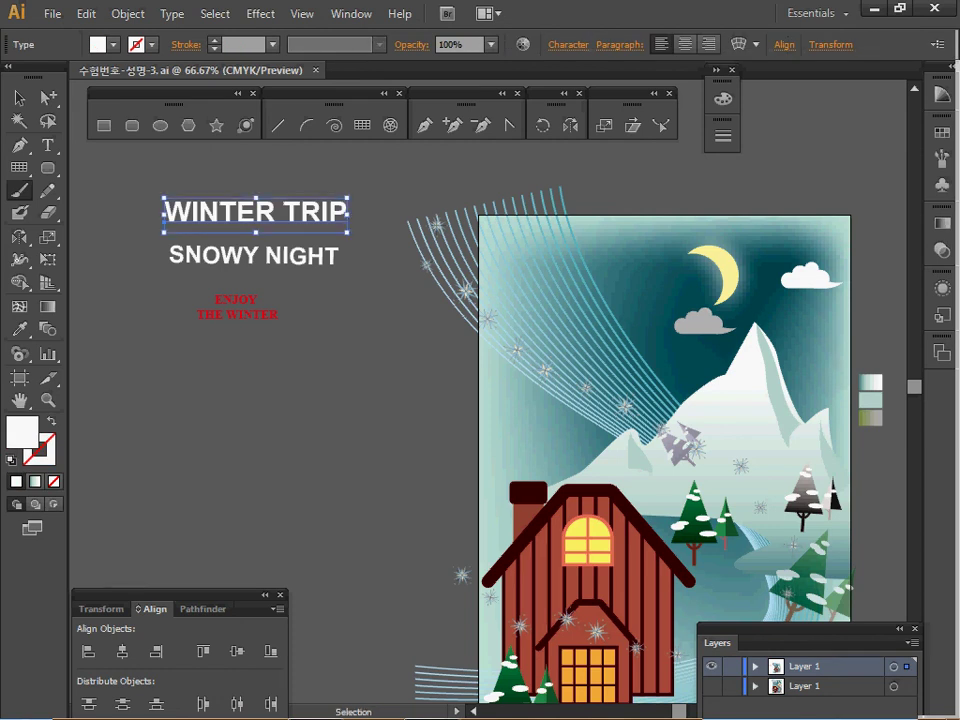
pyautogui.hotkey('ctrl', '1')
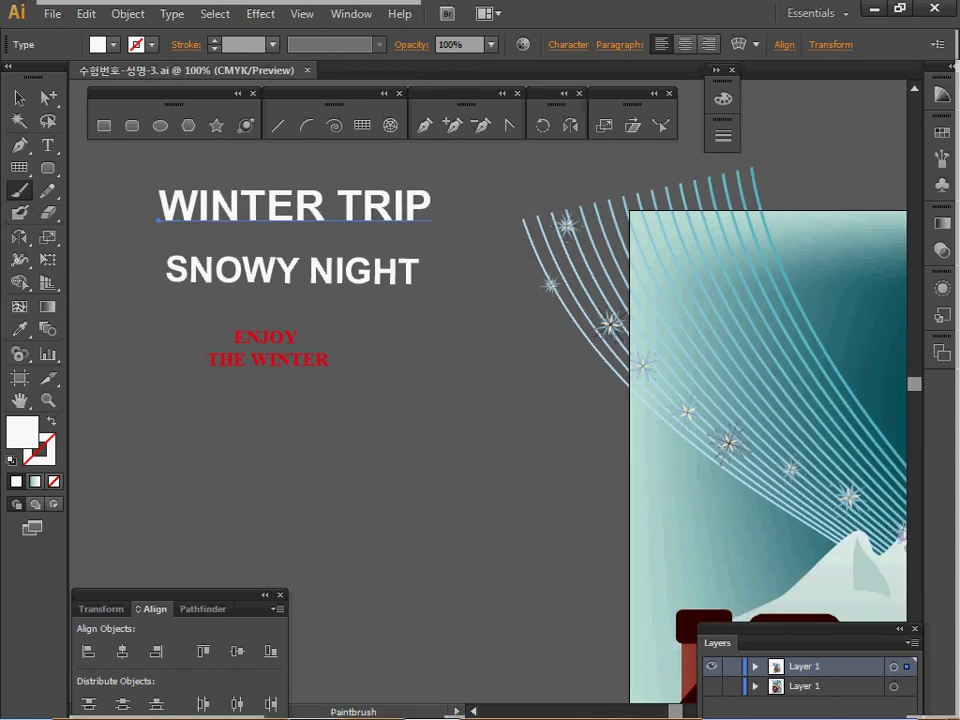
pyautogui.keyDown('ctrl'); pyautogui.click(292, 270); pyautogui.keyUp('ctrl')
pyautogui.keyDown('ctrl'); pyautogui.click(400, 385); pyautogui.keyUp('ctrl')
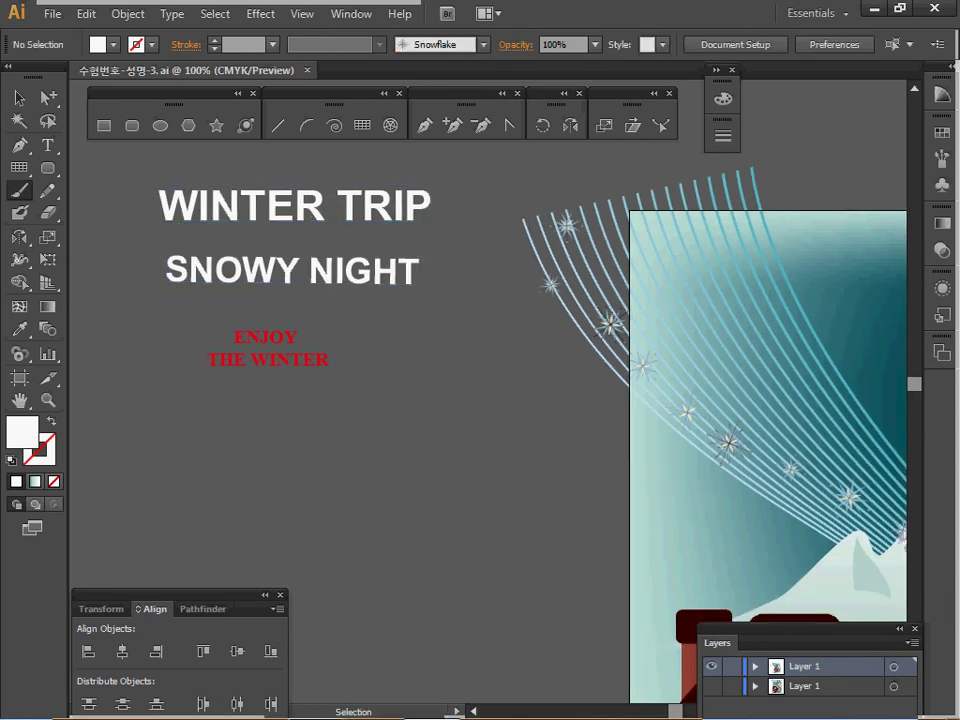
pyautogui.keyDown('ctrl'); pyautogui.click(268, 355); pyautogui.keyUp('ctrl')
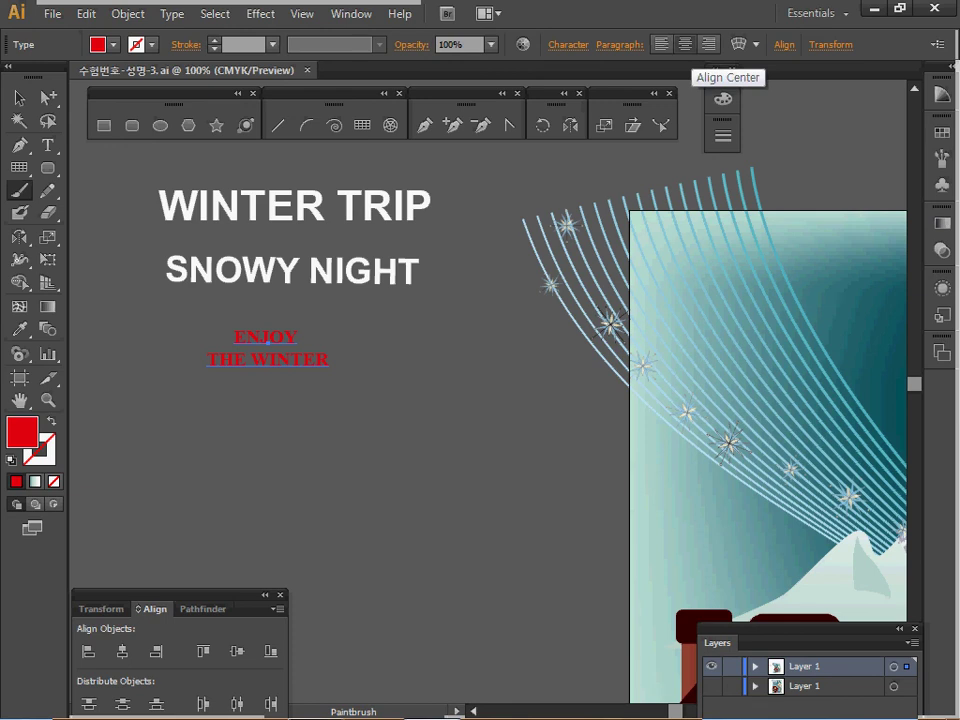
pyautogui.click(685, 44)
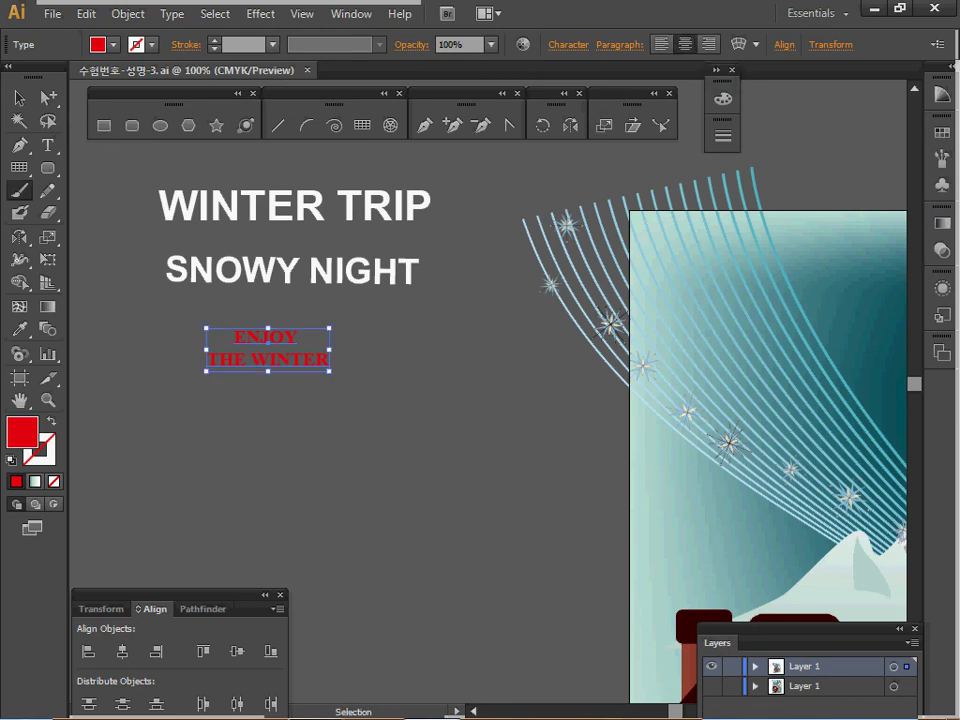
pyautogui.keyDown('ctrl'); pyautogui.click(420, 345); pyautogui.keyUp('ctrl')
# Apply an envelope warp to the WINTER TRIP text with the Arc Upper style and a 40% horizontal bend
pyautogui.keyDown('ctrl'); pyautogui.click(295, 207); pyautogui.keyUp('ctrl')
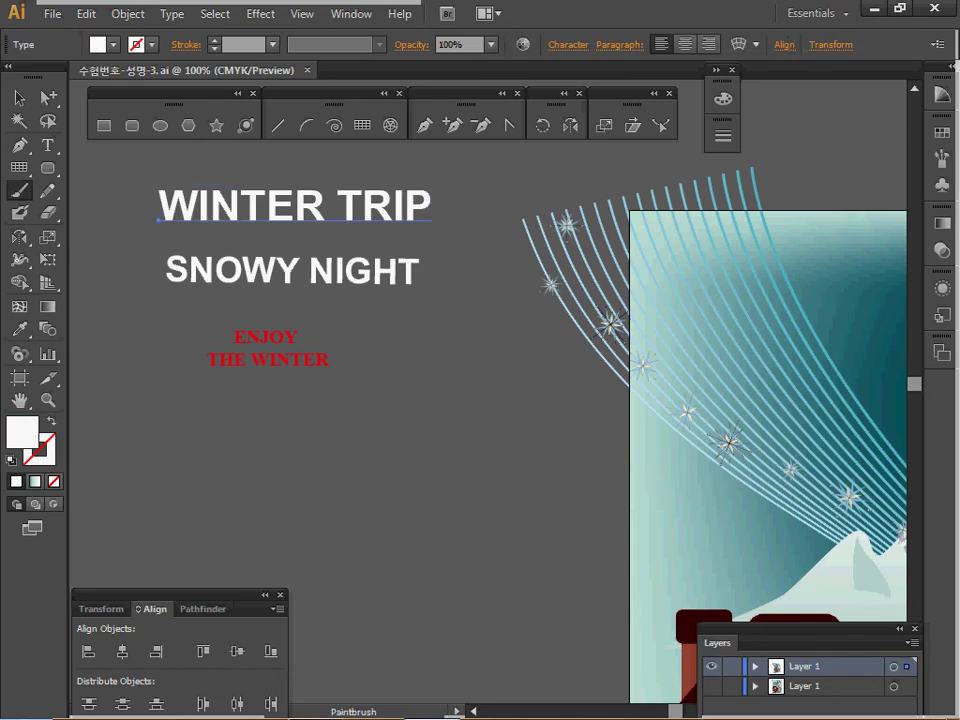
pyautogui.click(128, 14)
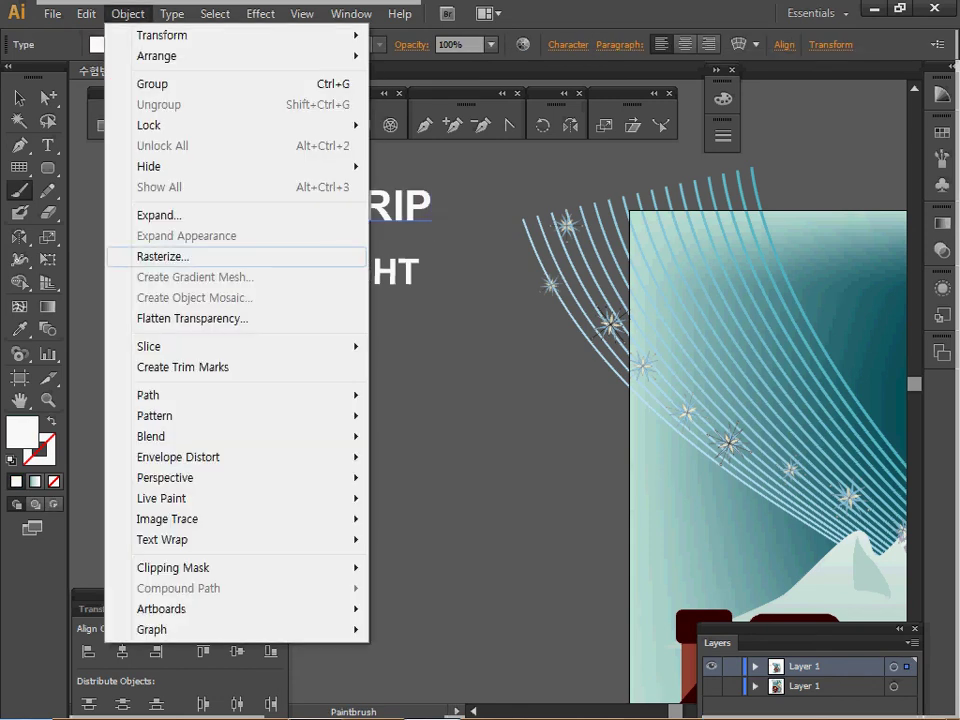
pyautogui.moveTo(178, 457)
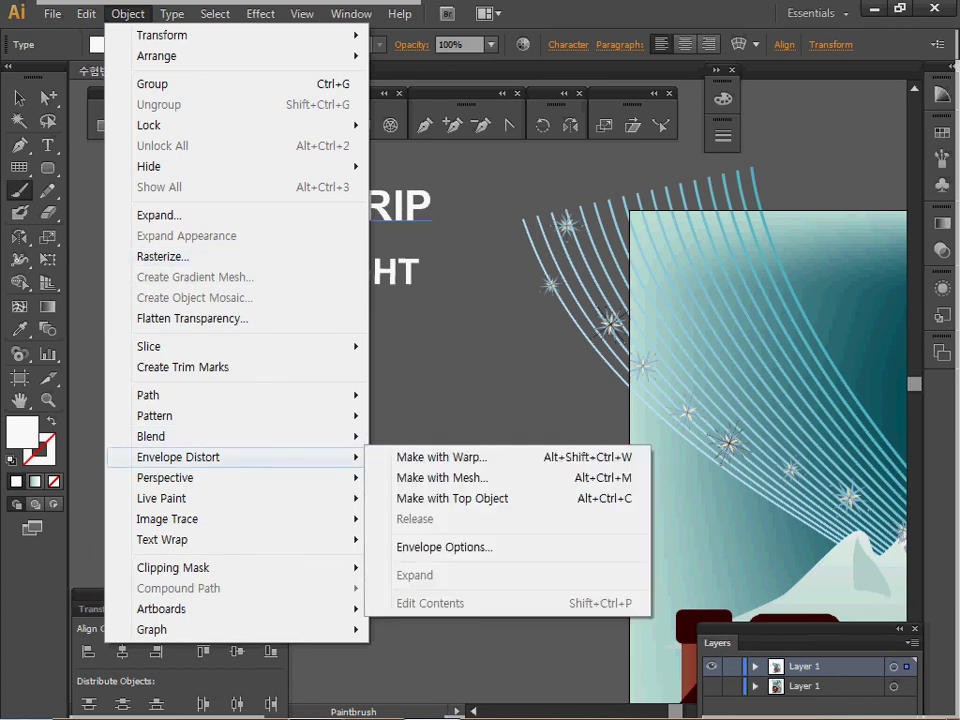
pyautogui.click(441, 457)
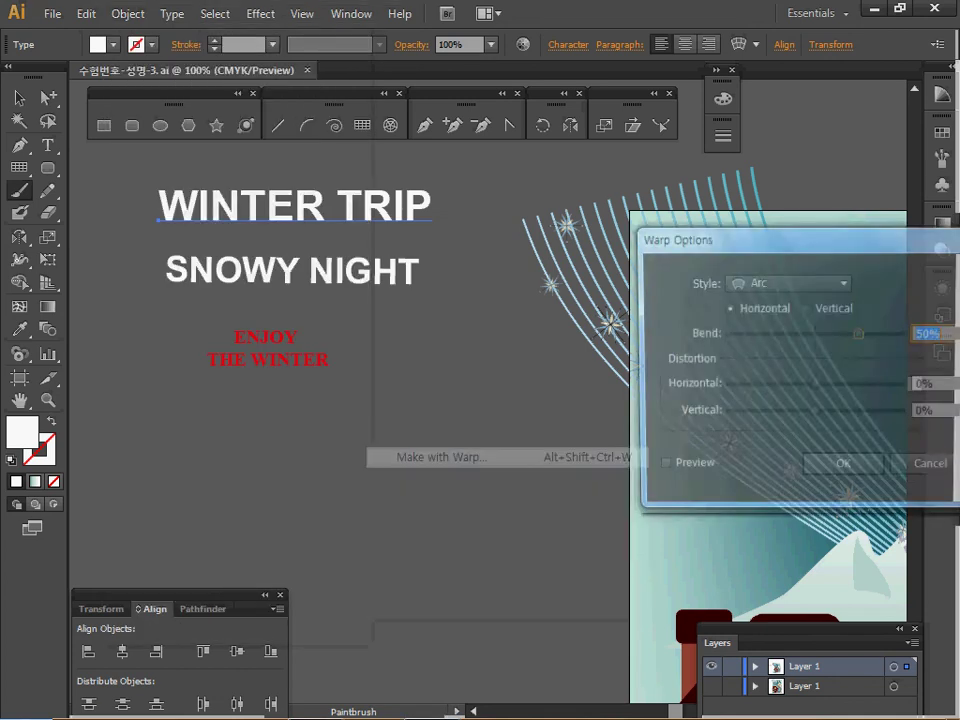
pyautogui.moveTo(670, 238); pyautogui.dragTo(483, 230)
pyautogui.click(659, 468)
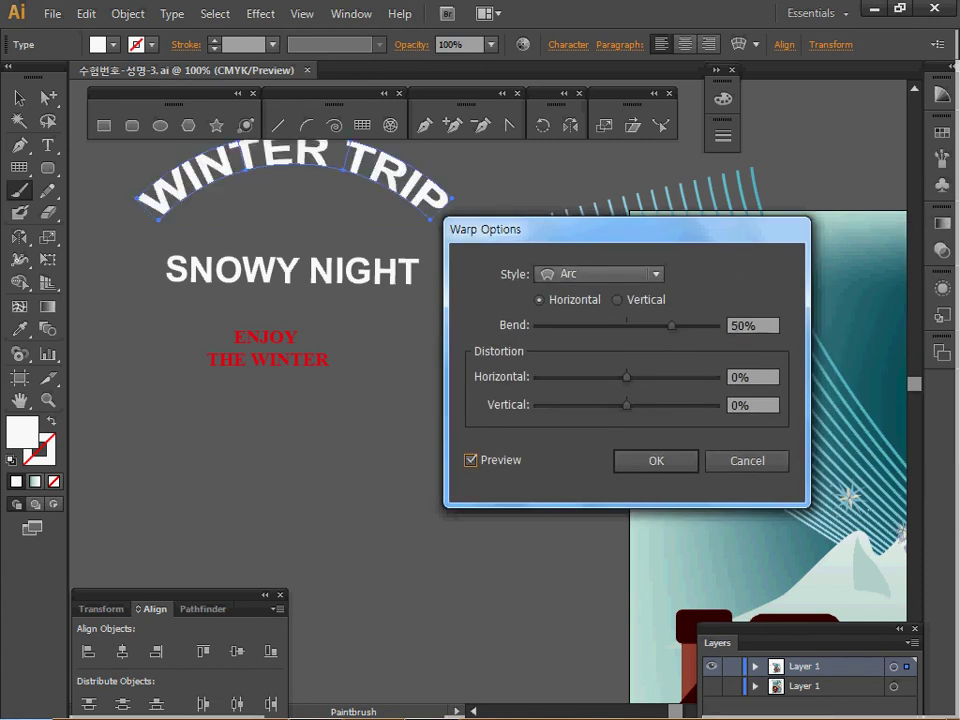
pyautogui.click(597, 273)
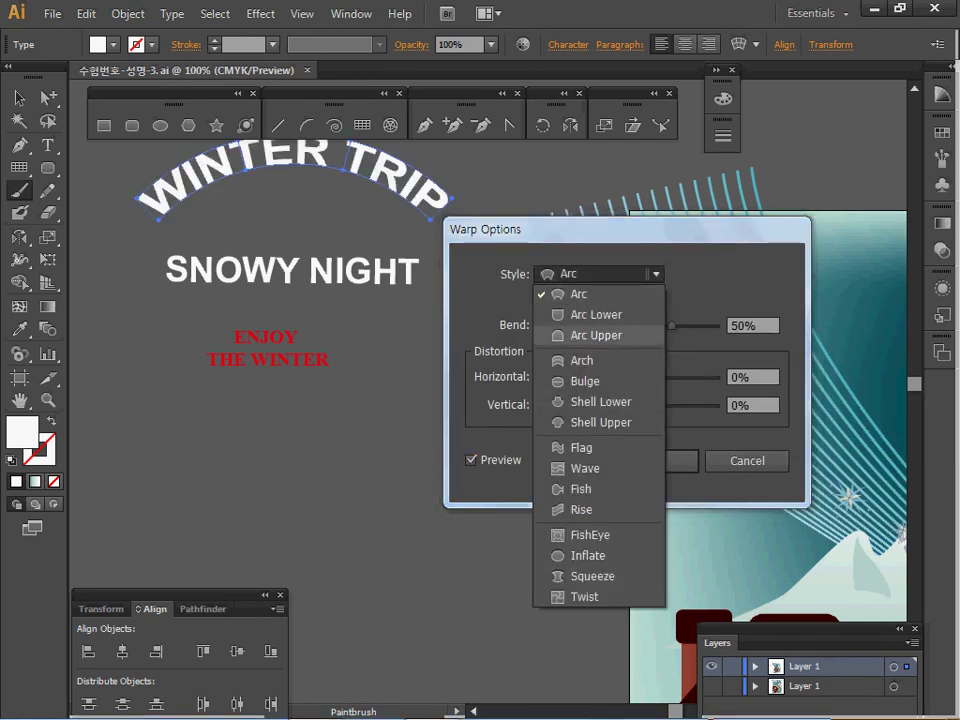
pyautogui.click(596, 335)
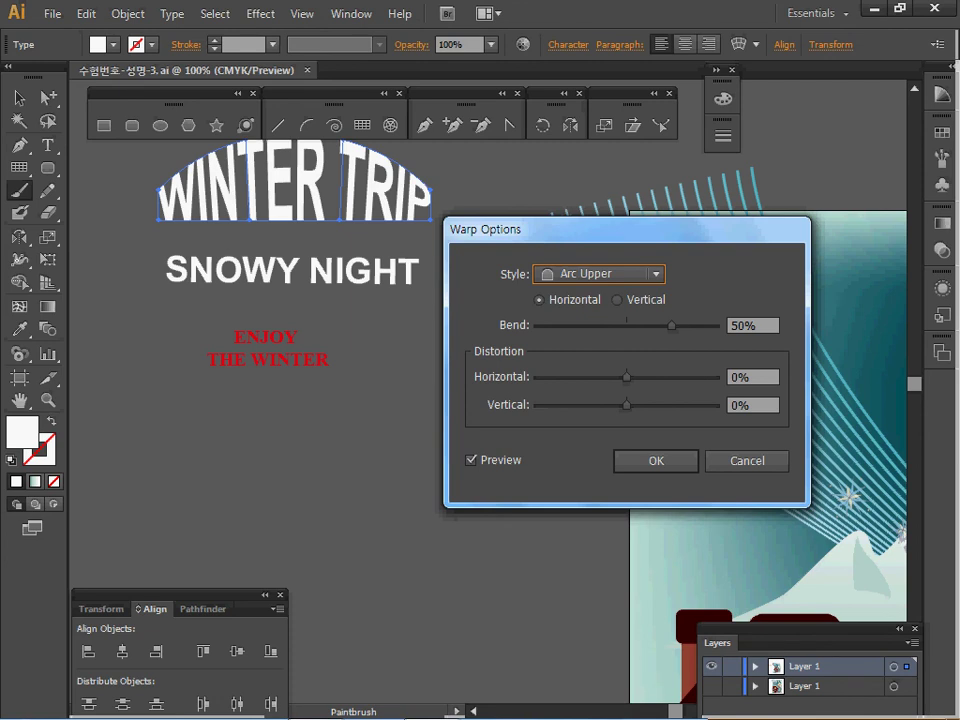
pyautogui.doubleClick(745, 326)
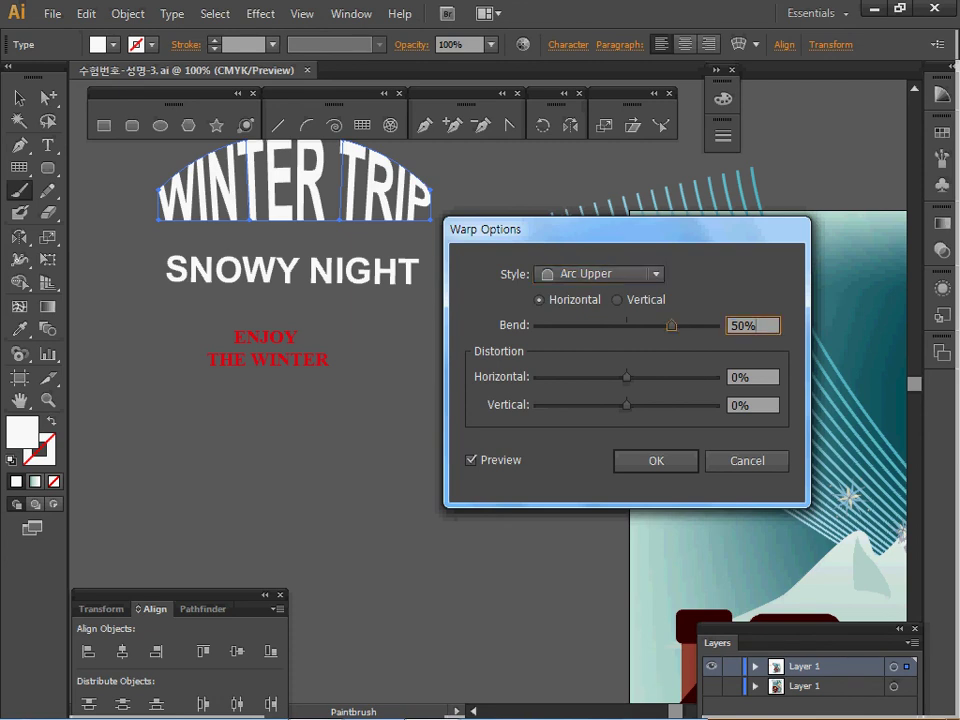
pyautogui.write('40')
pyautogui.press('Tab')
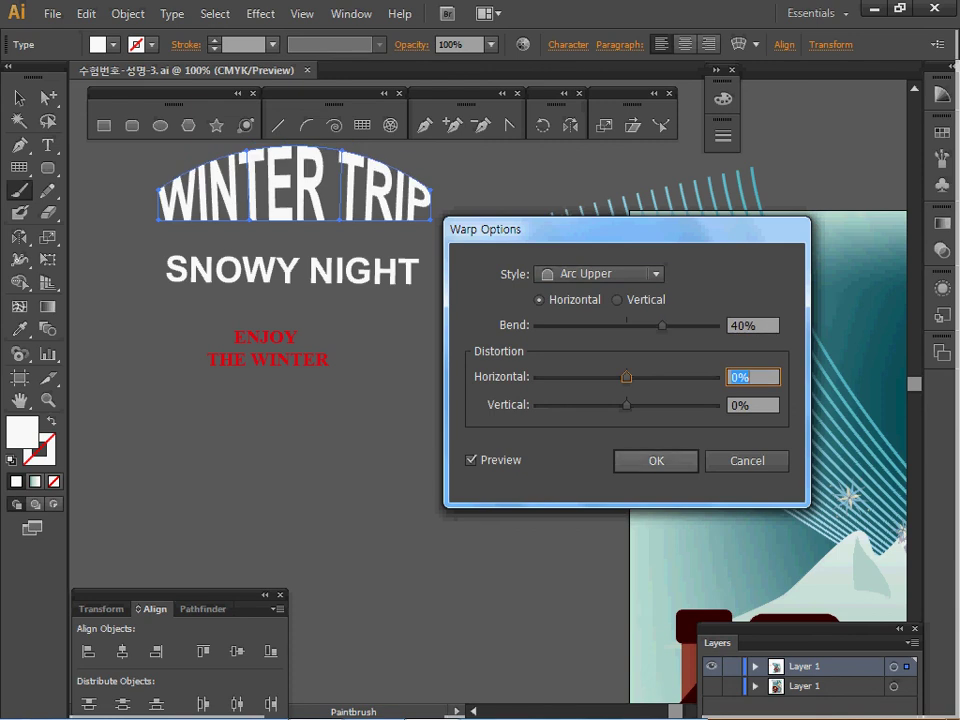
pyautogui.press('Return')
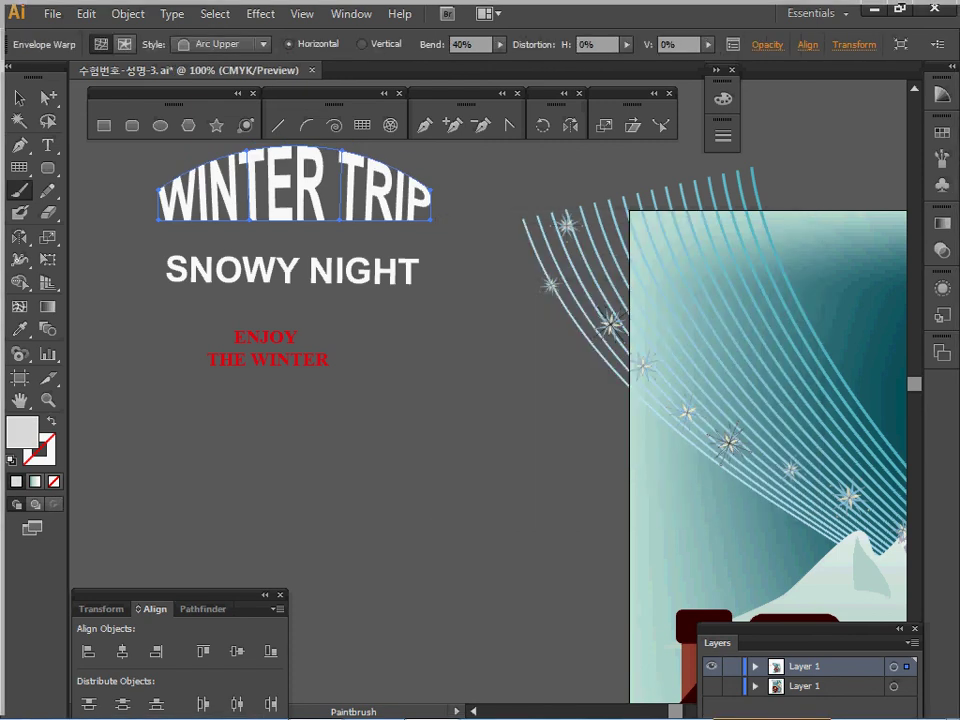
# Add a Multiply drop shadow to WINTER TRIP and SNOWY NIGHT with 75% opacity, 2 mm X and Y offsets and 1.5 mm blur
pyautogui.press('v')
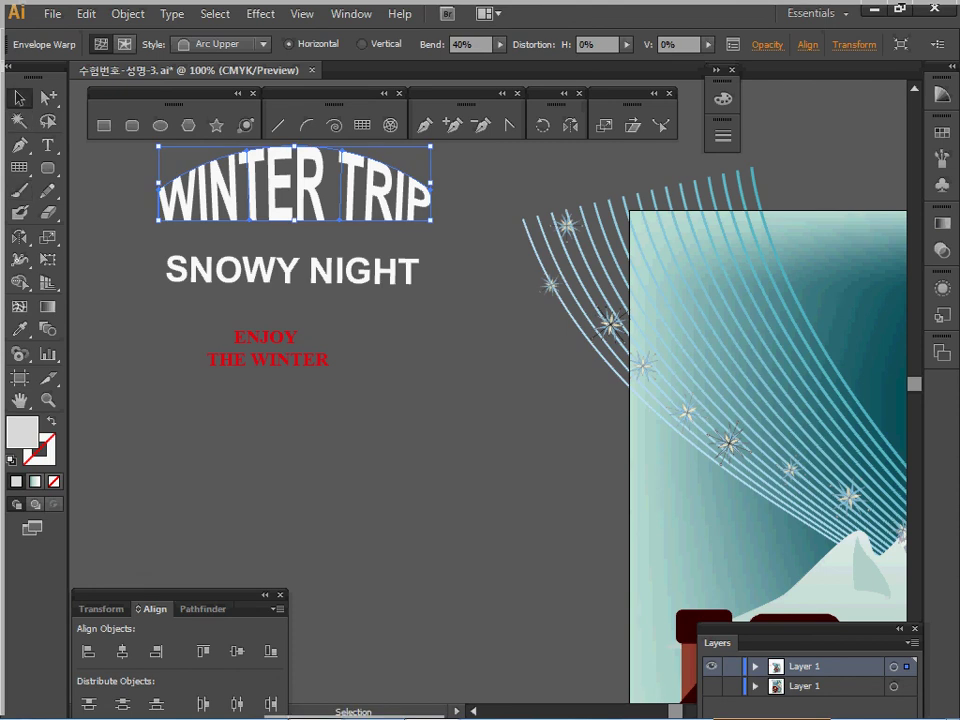
pyautogui.click(292, 272)
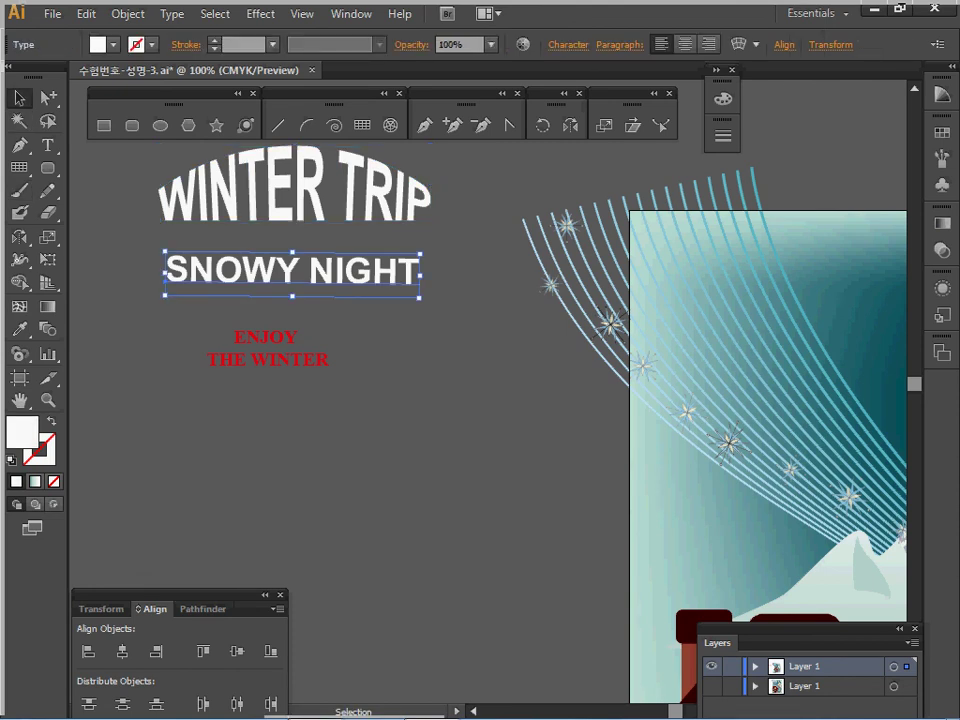
pyautogui.keyDown('shift'); pyautogui.click(172, 205); pyautogui.keyUp('shift')
pyautogui.click(260, 14)
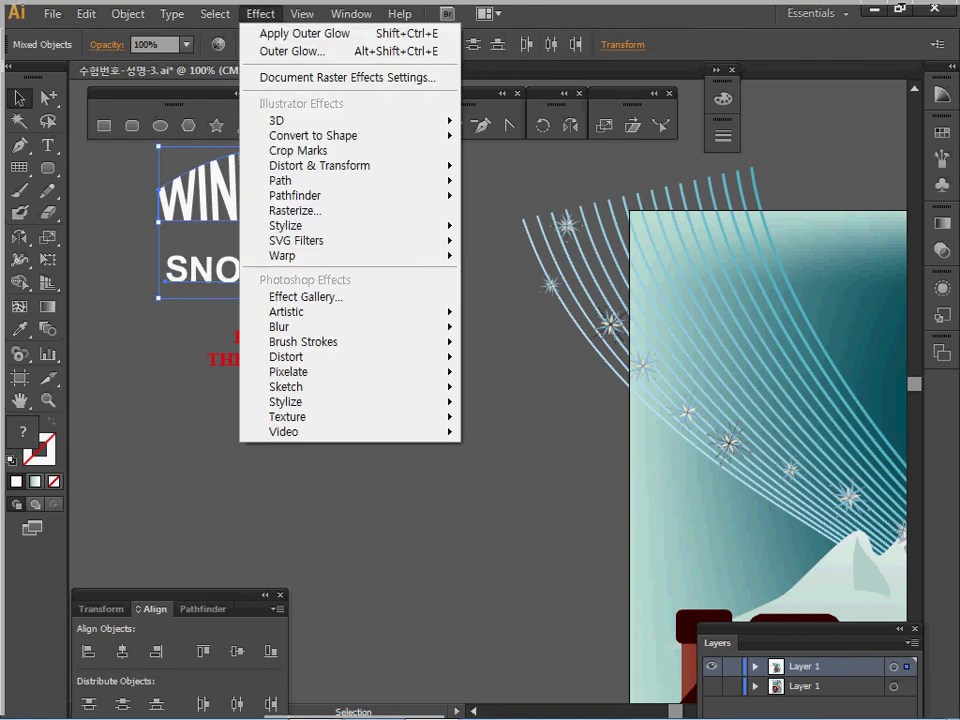
pyautogui.moveTo(300, 225)
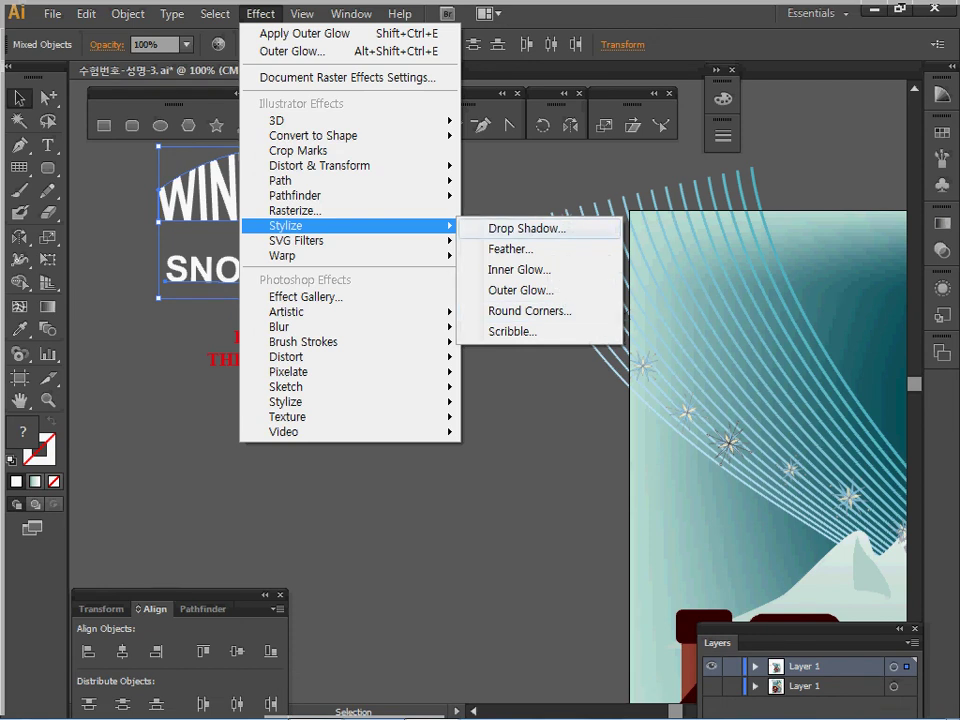
pyautogui.click(527, 228)
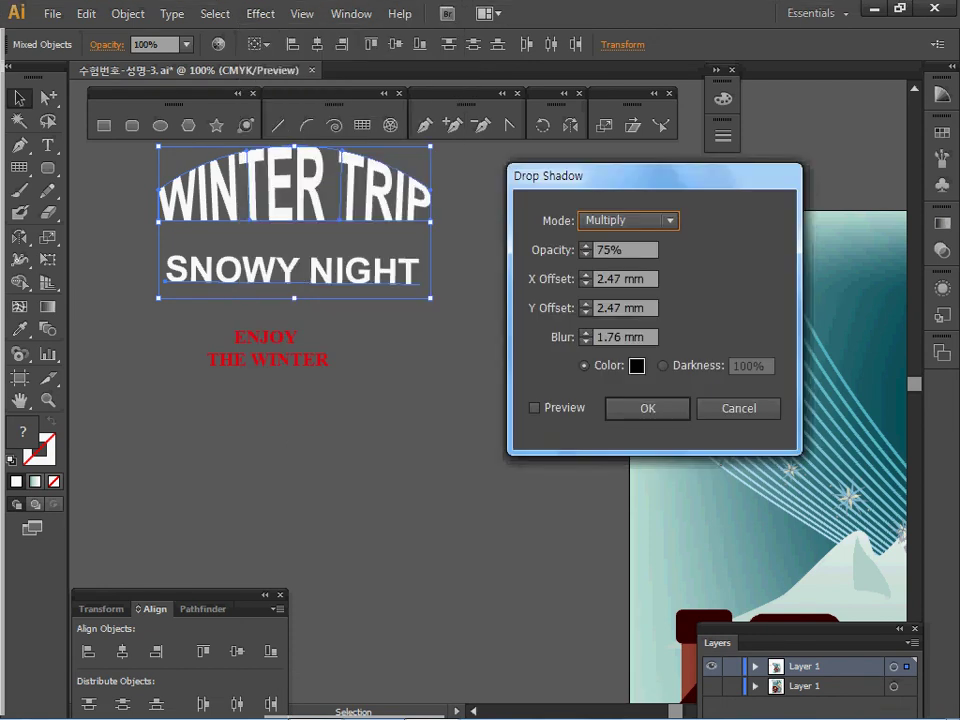
pyautogui.click(586, 284)
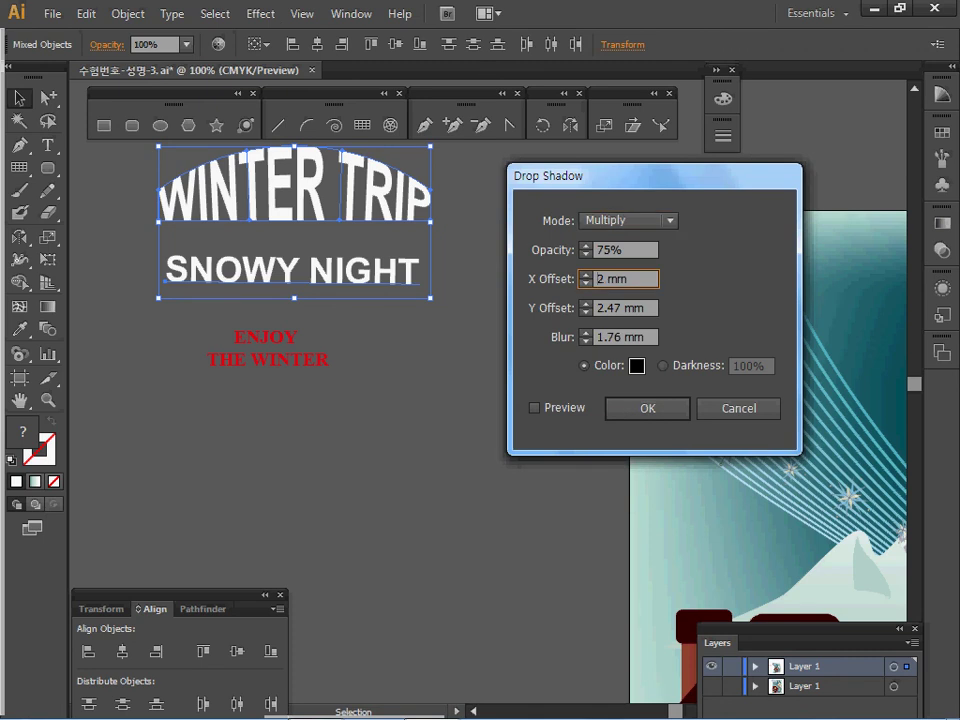
pyautogui.click(586, 313)
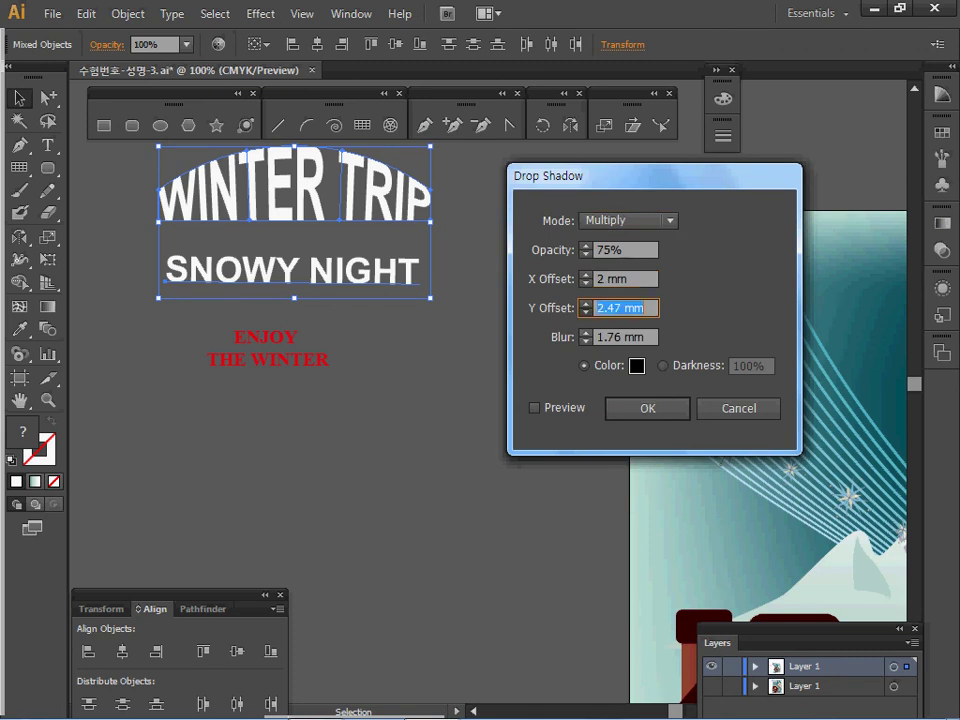
pyautogui.click(535, 408)
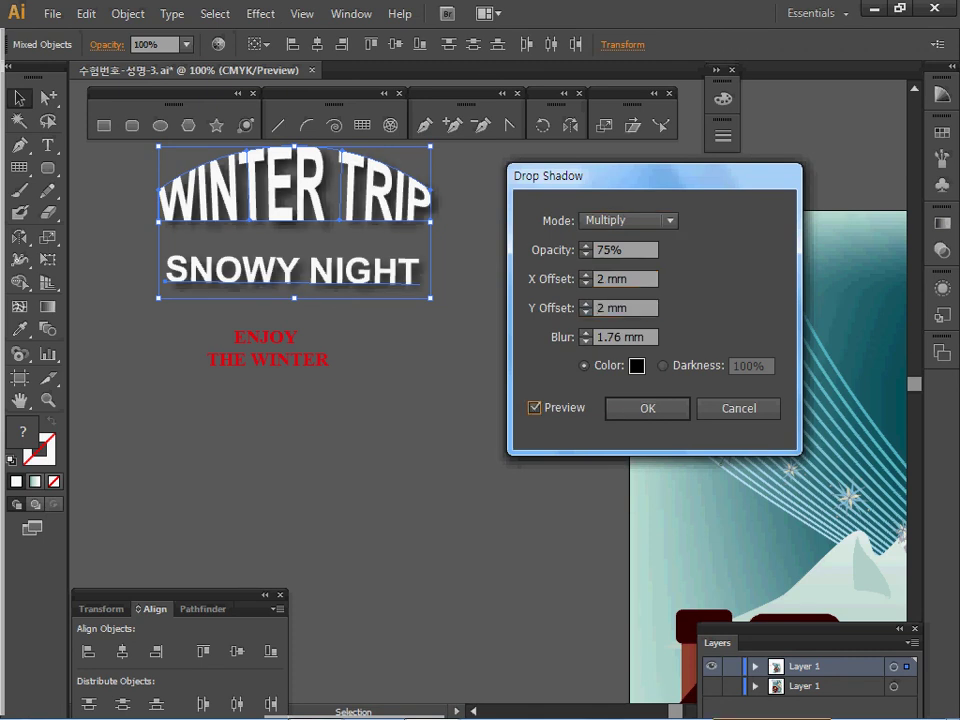
pyautogui.moveTo(647, 337); pyautogui.dragTo(594, 337)
pyautogui.write('1')
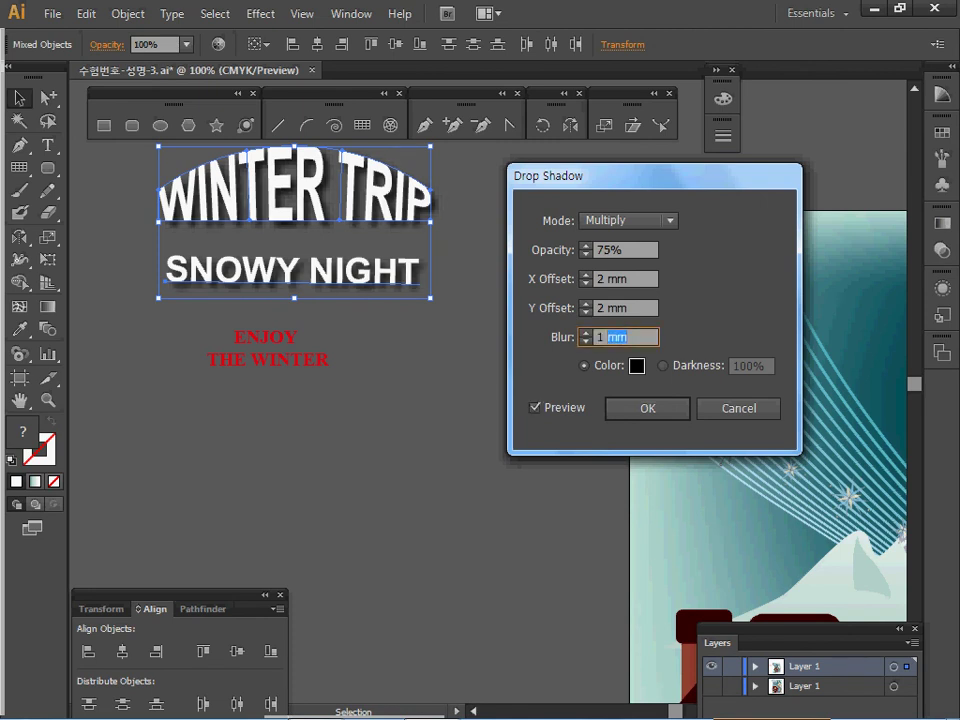
pyautogui.write('.5')
pyautogui.press('Return')
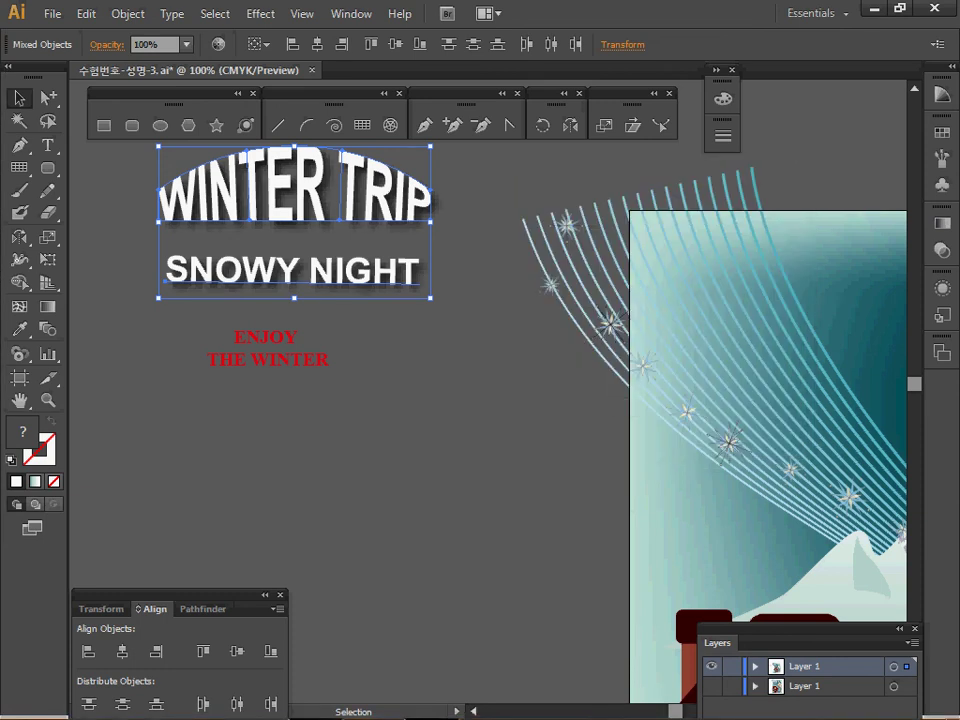
pyautogui.hotkey('ctrl', 'shift', 'a')
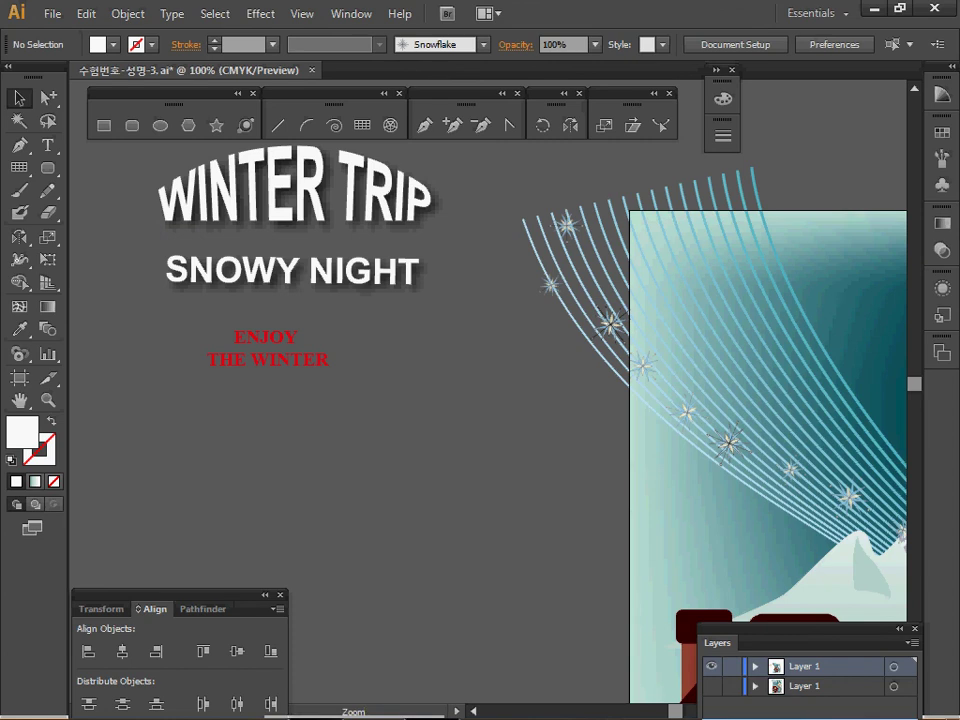
# Move both titles onto the poster's upper sky beside the moon, with SNOWY NIGHT placed closely beneath WINTER TRIP
pyautogui.keyDown('ctrl'); pyautogui.keyDown('alt'); pyautogui.click(597, 380); pyautogui.keyUp('alt'); pyautogui.keyUp('ctrl')
pyautogui.moveTo(597, 380); pyautogui.dragTo(576, 372)
pyautogui.click(297, 240)
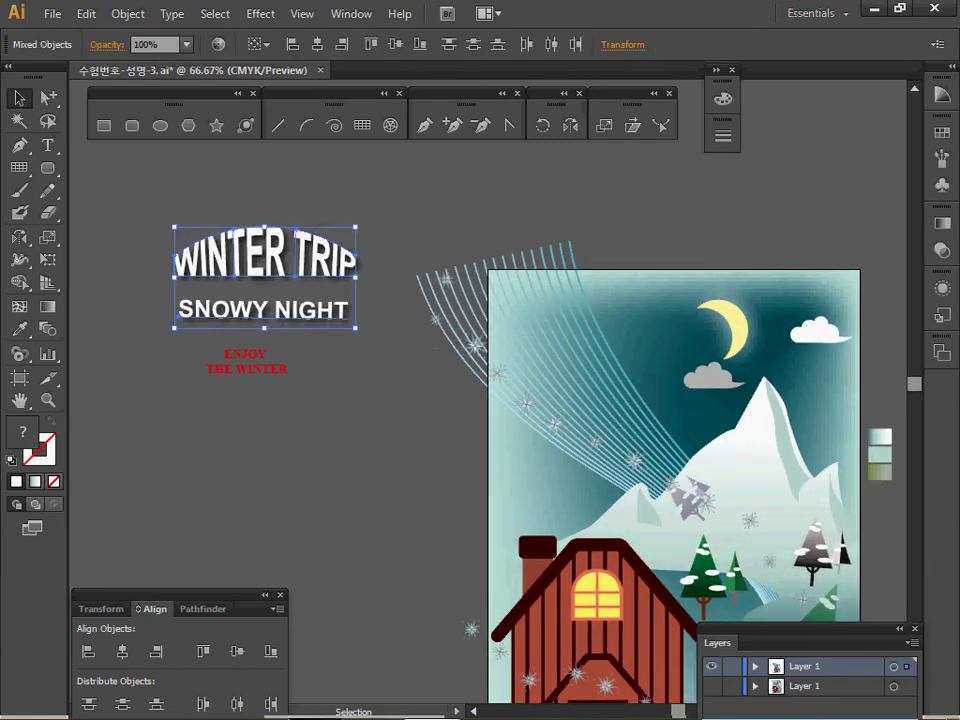
pyautogui.moveTo(297, 233); pyautogui.dragTo(628, 295)
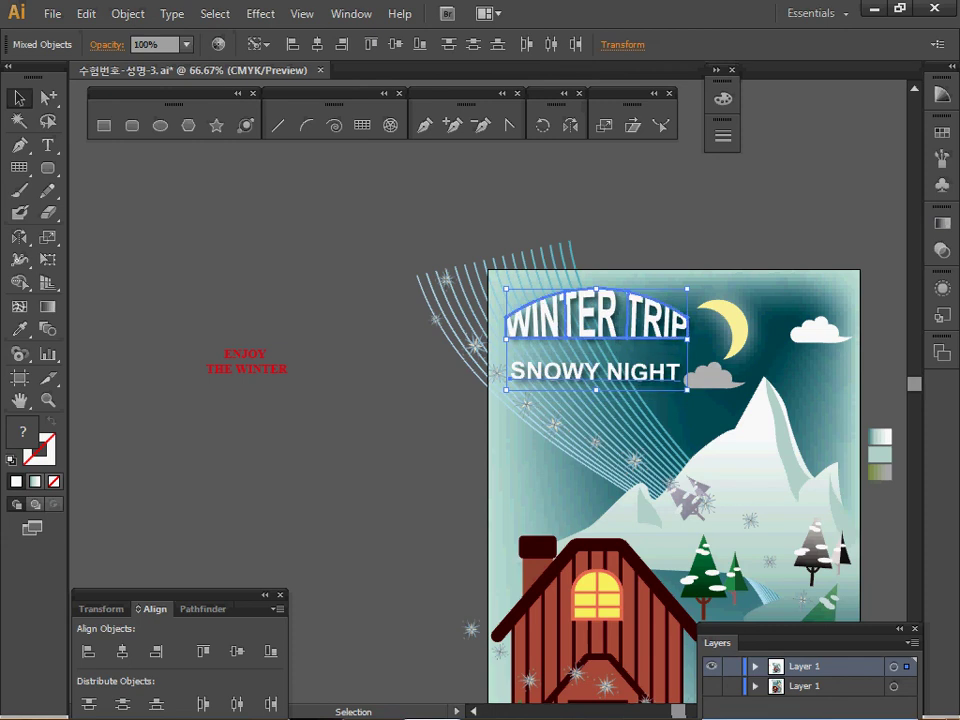
pyautogui.click(627, 225)
pyautogui.moveTo(608, 315); pyautogui.dragTo(608, 318)
pyautogui.moveTo(606, 372); pyautogui.dragTo(597, 362)
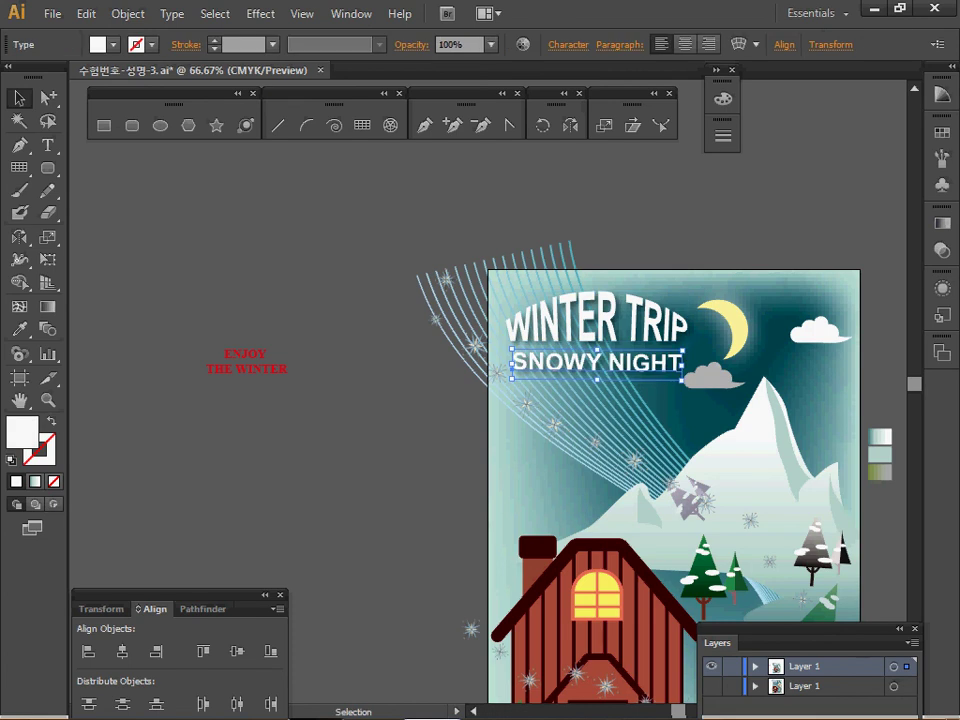
pyautogui.click(627, 225)
# Warp the red ENJOY THE WINTER text with the Flag style and a 20% horizontal bend
pyautogui.moveTo(627, 400); pyautogui.dragTo(571, 261)
pyautogui.click(213, 232)
pyautogui.keyDown('ctrl'); pyautogui.click(215, 238); pyautogui.keyUp('ctrl')
pyautogui.moveTo(460, 370); pyautogui.dragTo(248, 269)
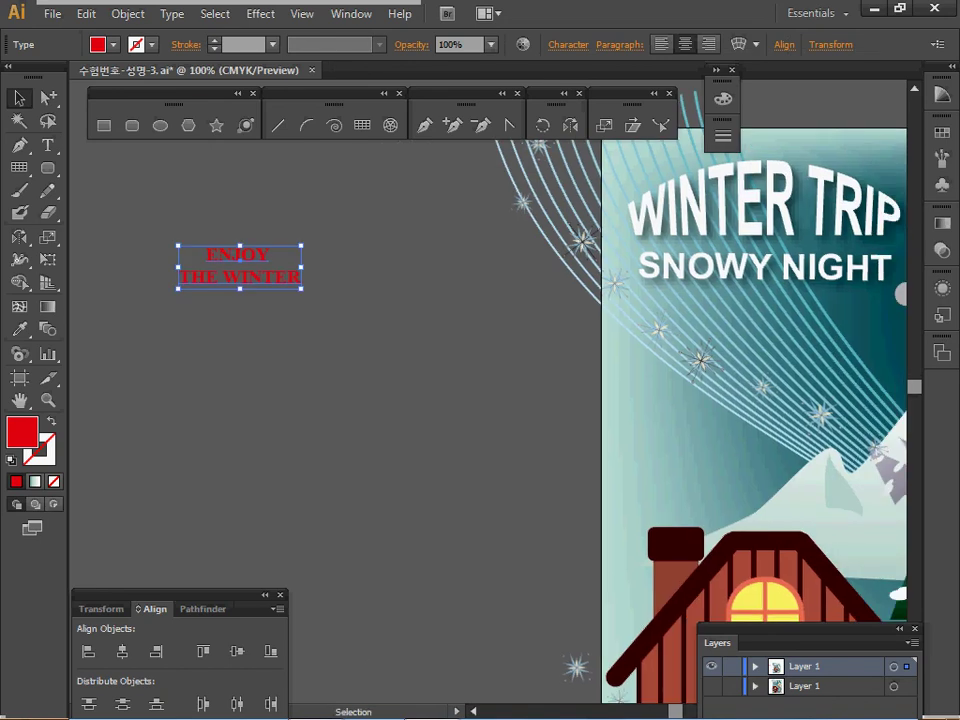
pyautogui.click(127, 14)
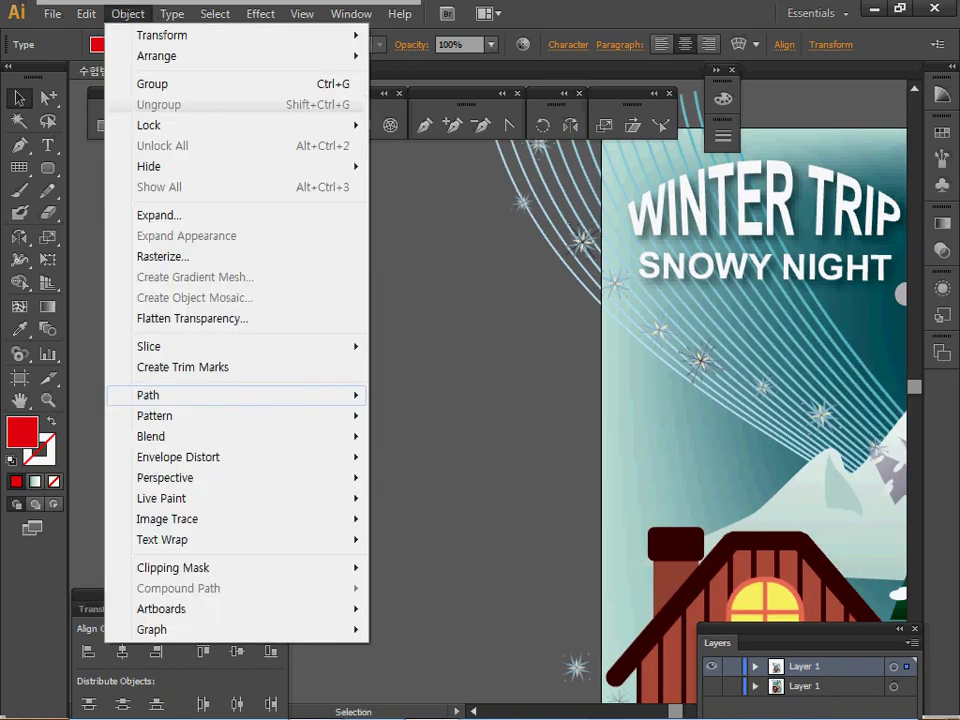
pyautogui.moveTo(200, 457)
pyautogui.click(441, 457)
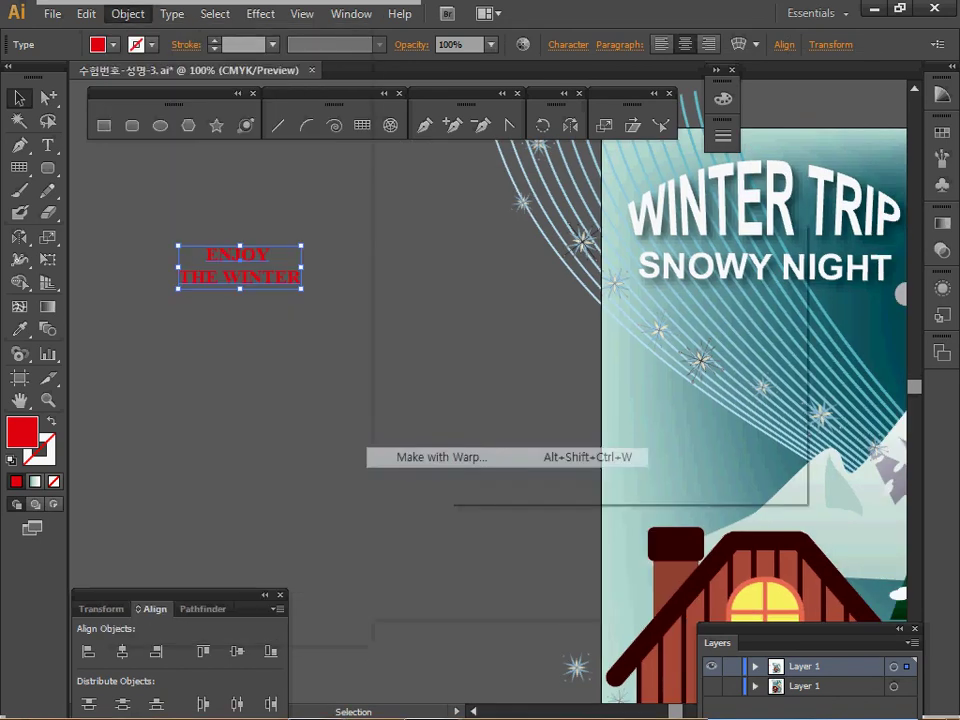
pyautogui.click(602, 274)
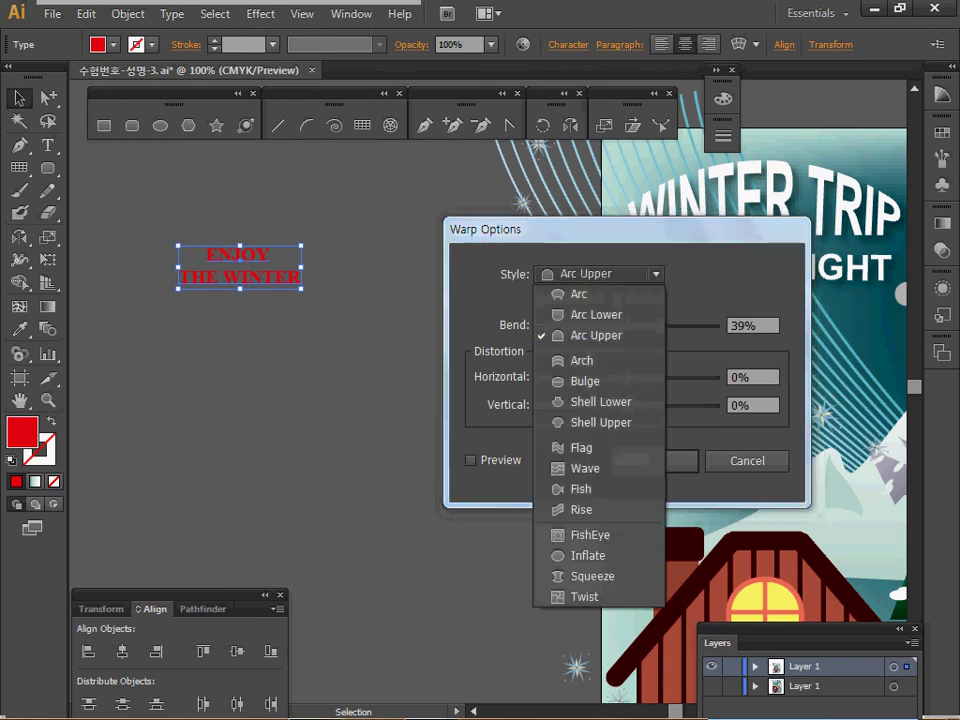
pyautogui.click(596, 336)
pyautogui.click(472, 460)
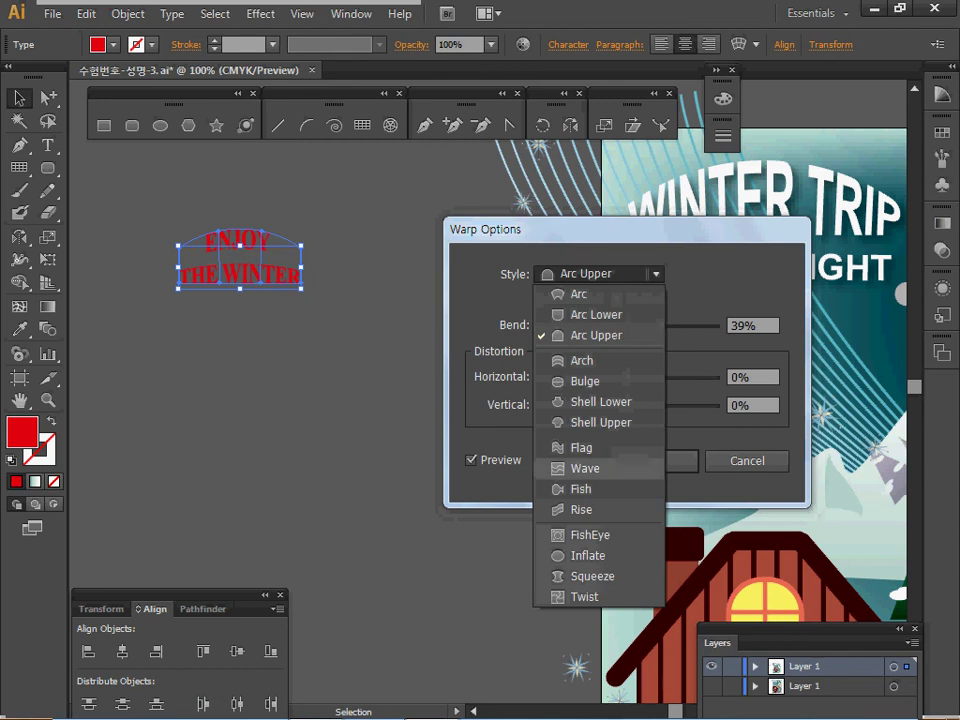
pyautogui.click(582, 448)
pyautogui.press('Tab')
pyautogui.write('20')
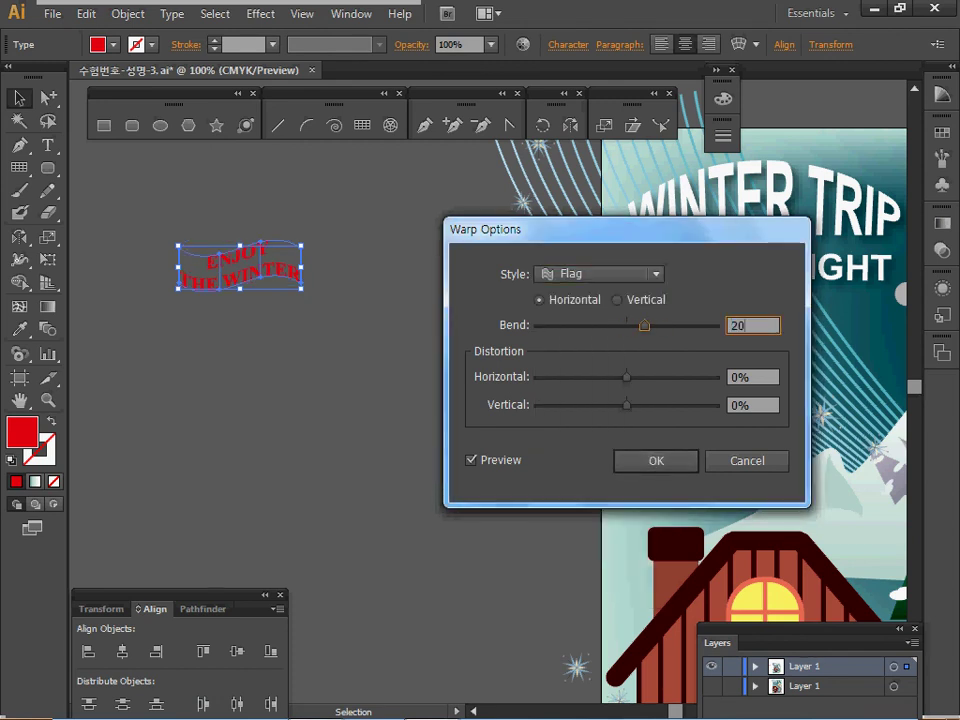
pyautogui.press('Return')
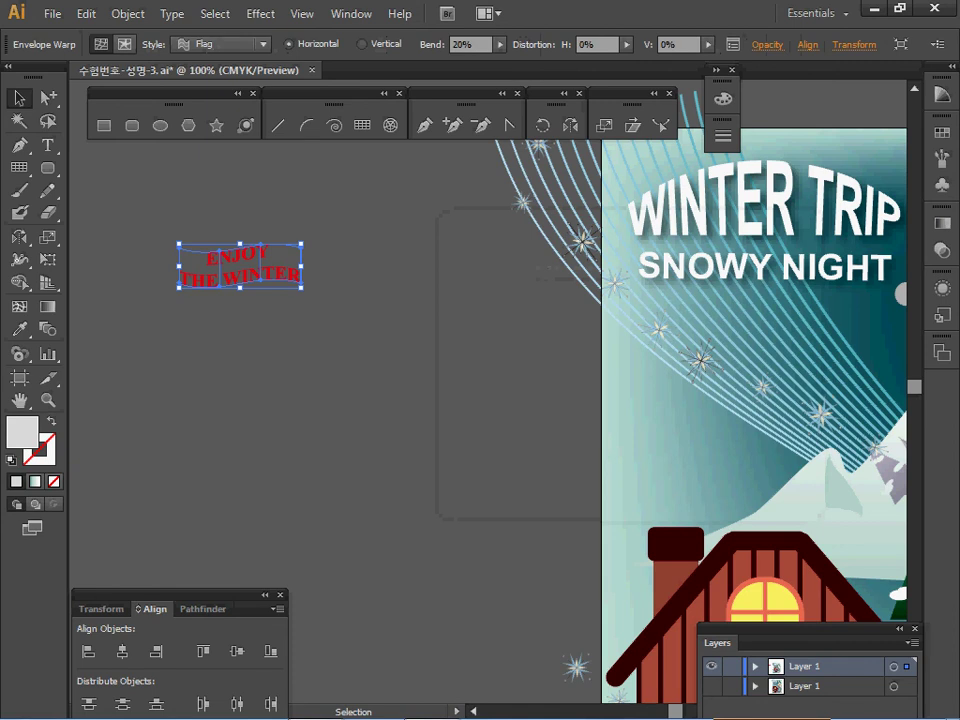
# Cut the warped slogan and paste it onto the poster, over the mountain slope above the grey tree
pyautogui.press('a')
pyautogui.press('ctrl')
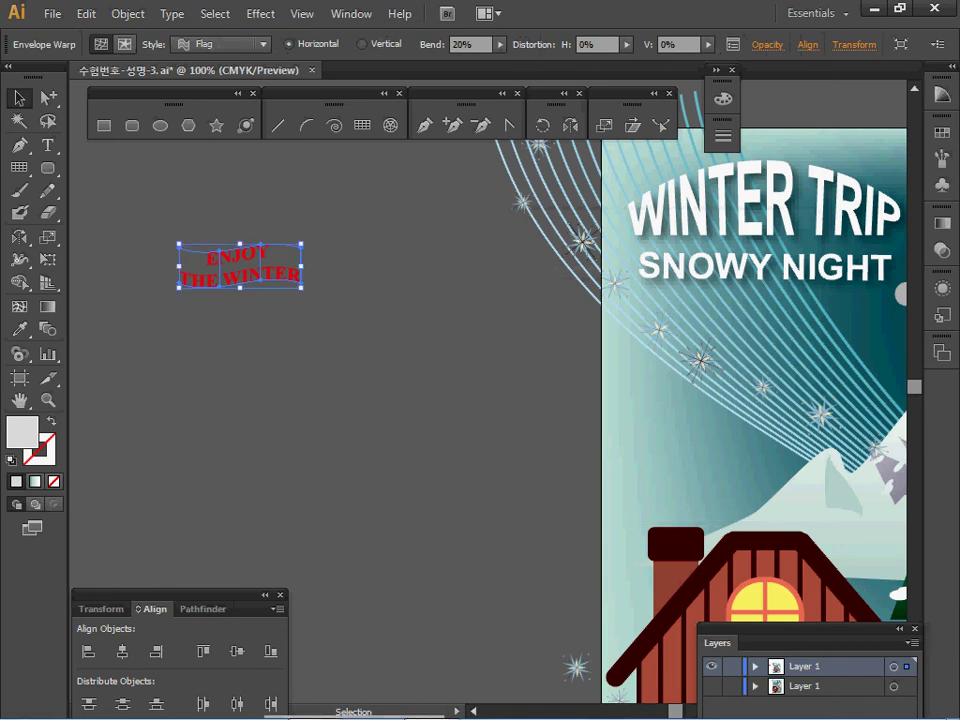
pyautogui.hotkey('ctrl', 'x')
pyautogui.moveTo(750, 430); pyautogui.dragTo(156, 293)
pyautogui.hotkey('ctrl', 'v')
pyautogui.moveTo(487, 383); pyautogui.dragTo(466, 346)
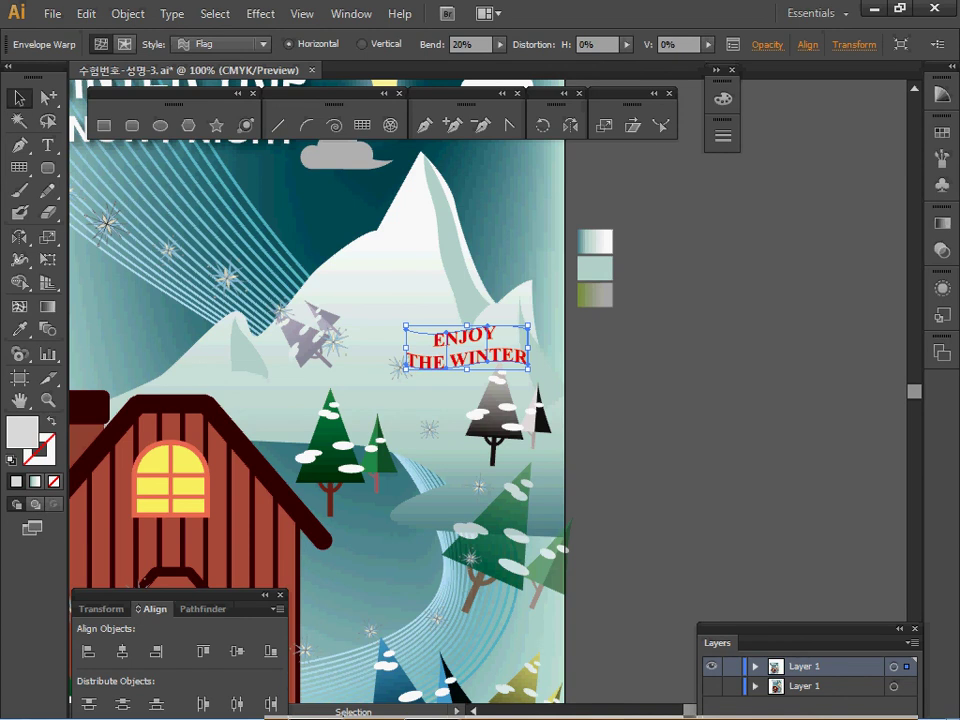
# Copy the green-to-white gradient ellipse from the lower reference layer and paste it in place on the upper poster layer
pyautogui.hotkey('ctrl', 'y')
pyautogui.keyDown('ctrl'); pyautogui.click(712, 686); pyautogui.keyUp('ctrl')
pyautogui.click(732, 686)
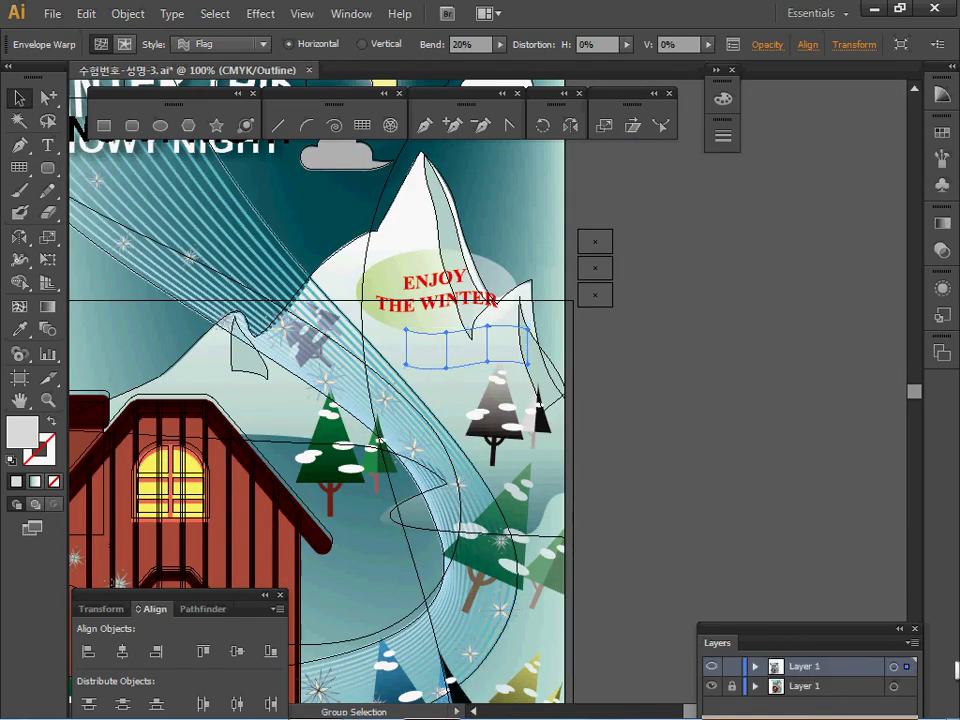
pyautogui.hotkey('ctrl', 'shift', 'a')
pyautogui.click(732, 686)
pyautogui.keyDown('ctrl'); pyautogui.click(430, 318); pyautogui.keyUp('ctrl')
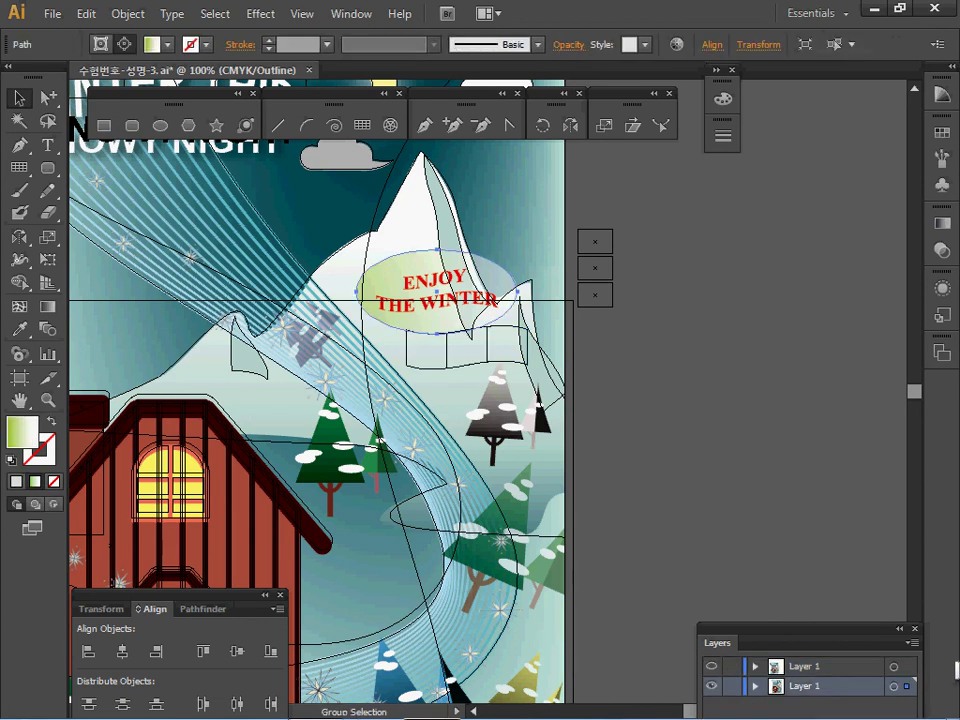
pyautogui.click(732, 686)
pyautogui.click(711, 686)
pyautogui.hotkey('ctrl', 'y')
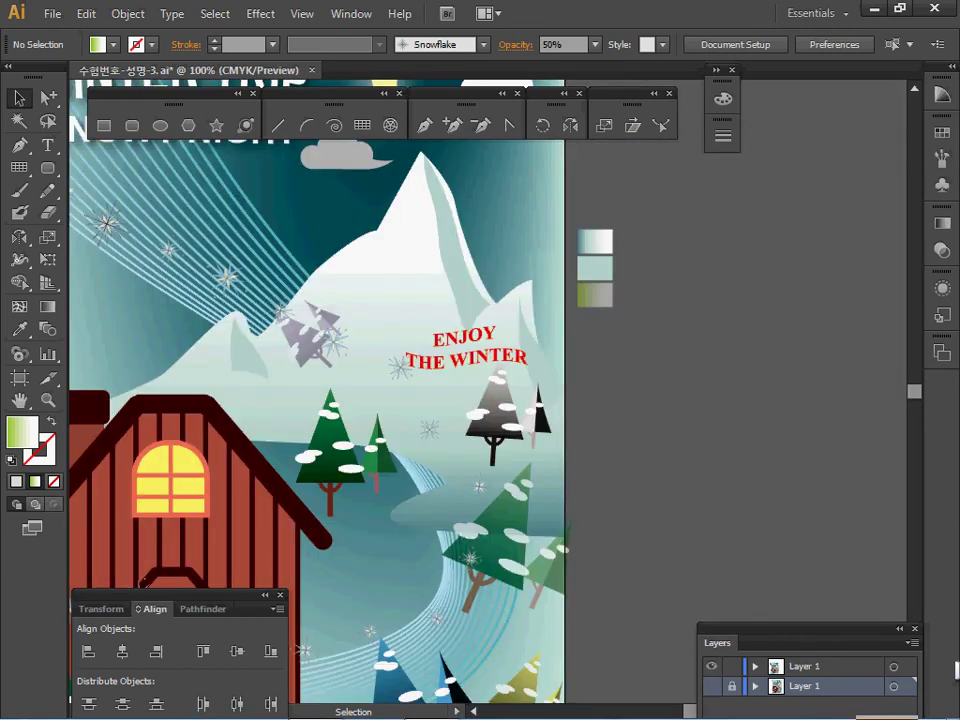
pyautogui.click(804, 666)
pyautogui.hotkey('ctrl', 'f')
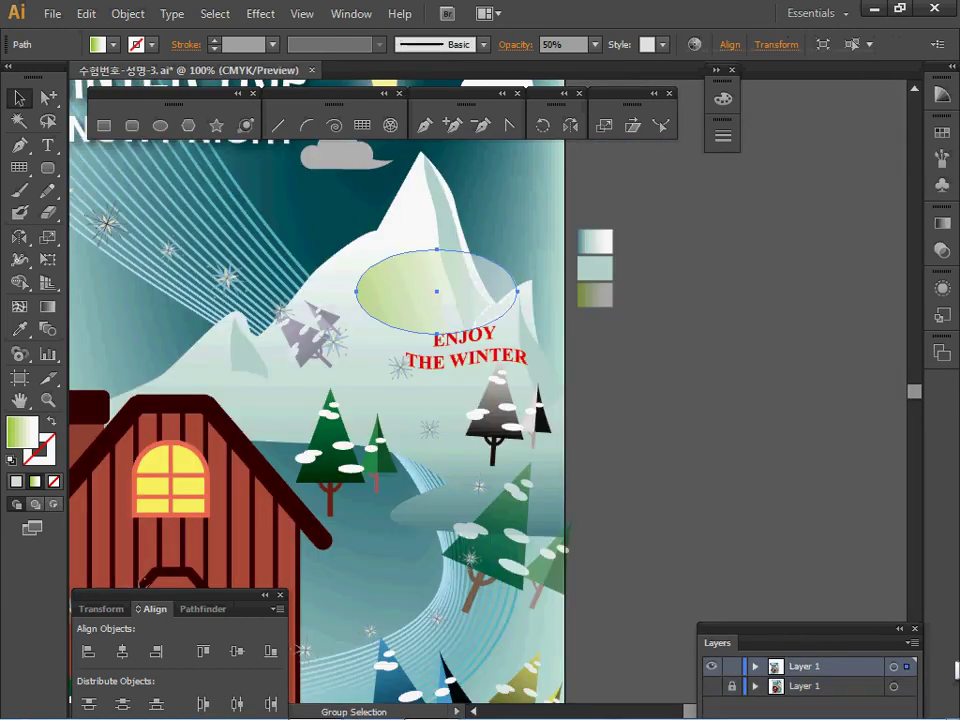
# Check the pasted ellipse's gradient stop colours and locations, plus its blending mode and opacity
pyautogui.moveTo(438, 294); pyautogui.dragTo(468, 300)
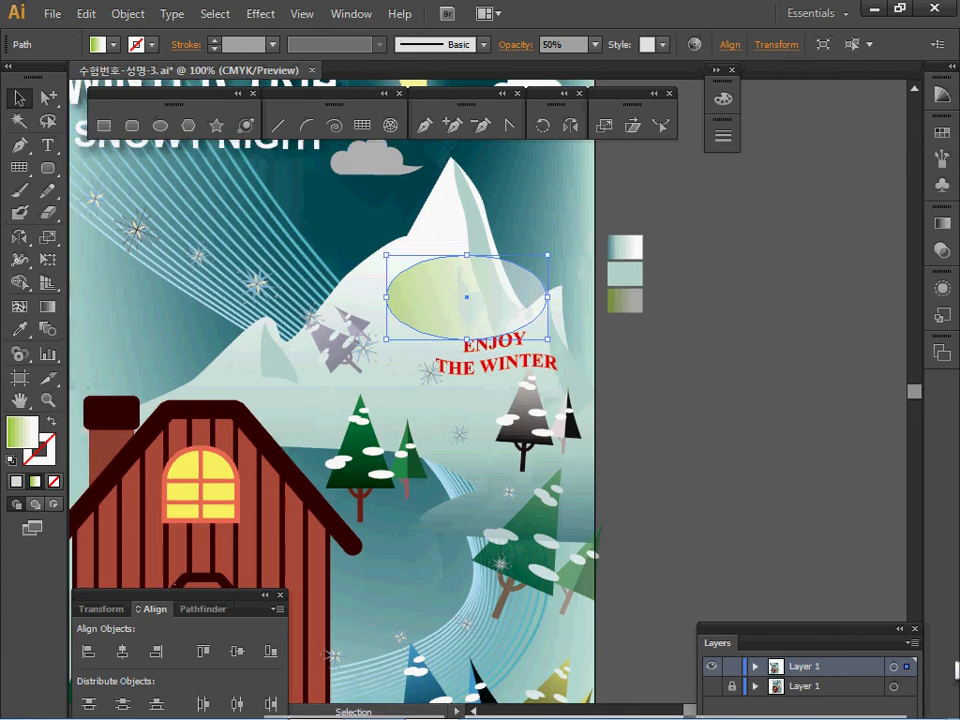
pyautogui.click(942, 223)
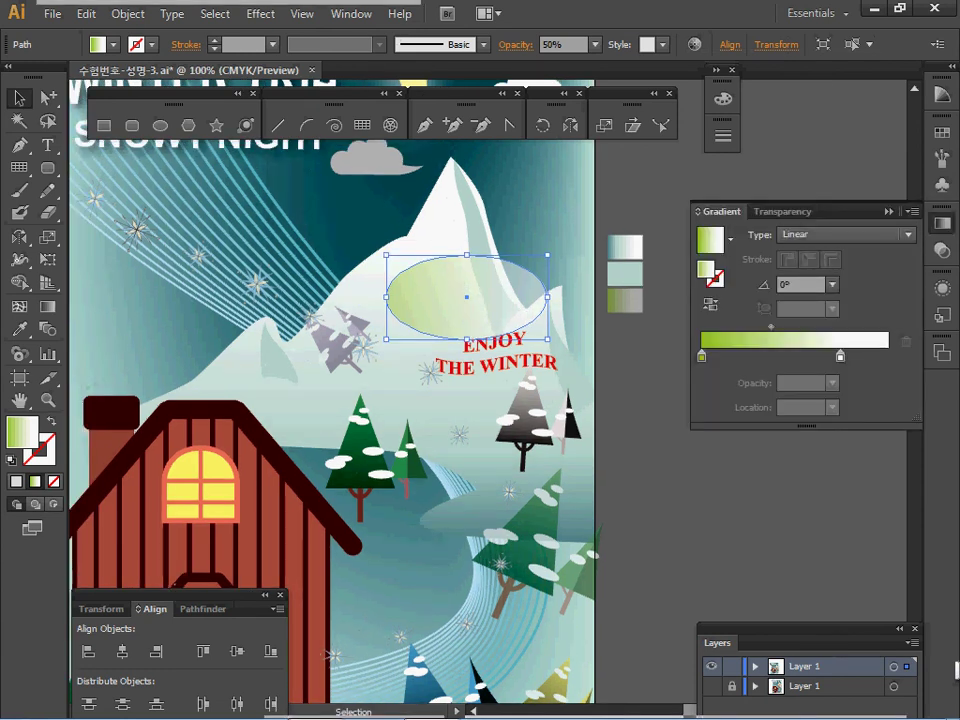
pyautogui.click(702, 356)
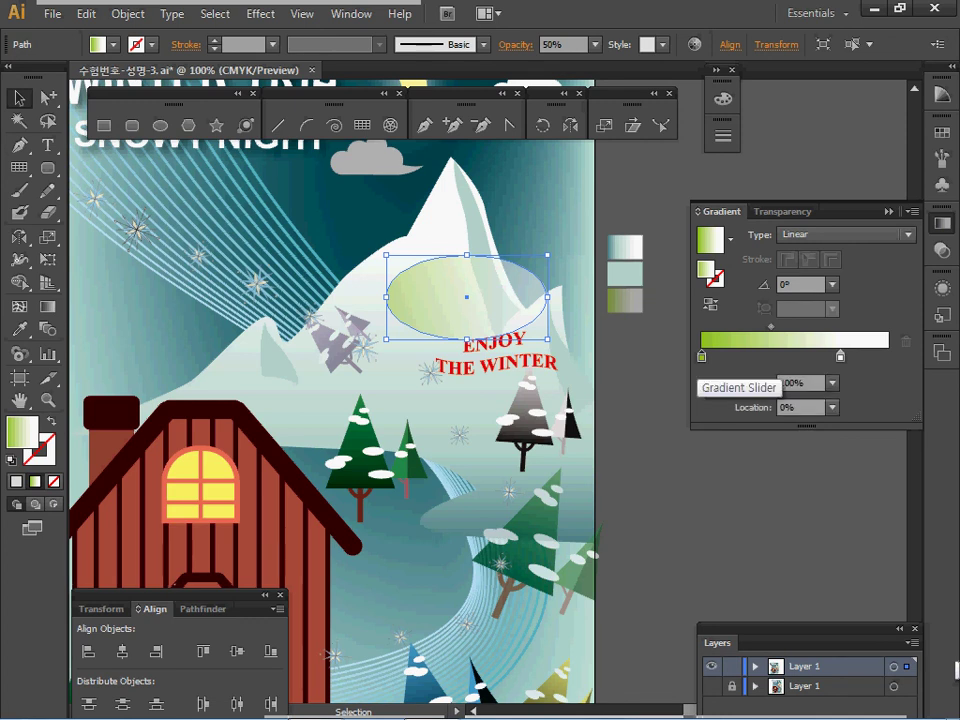
pyautogui.click(840, 355)
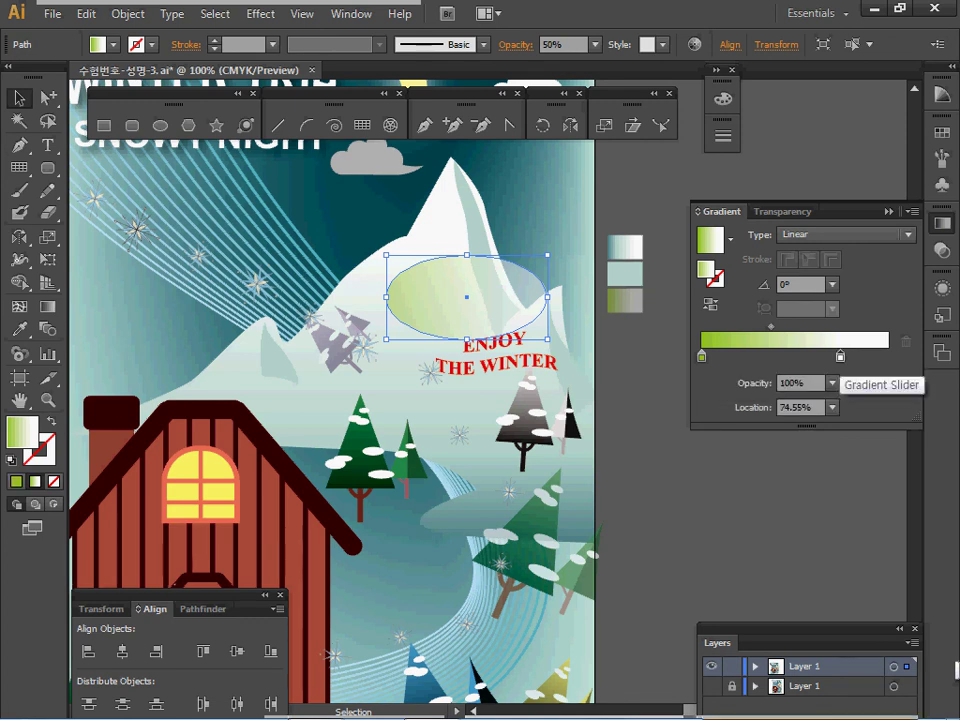
pyautogui.doubleClick(840, 355)
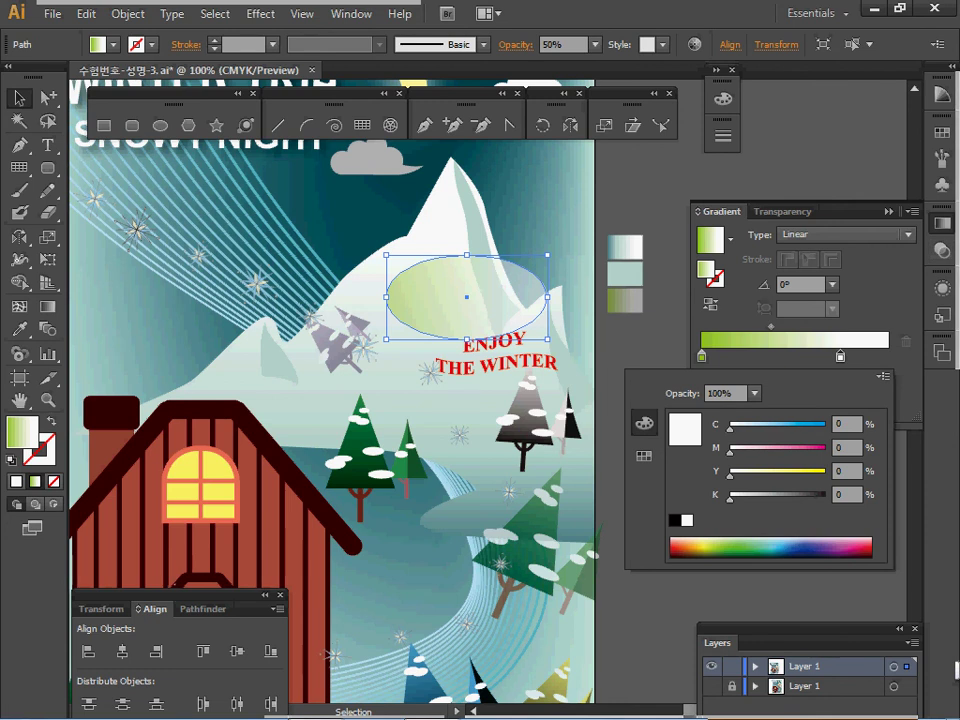
pyautogui.press('Escape')
pyautogui.click(942, 223)
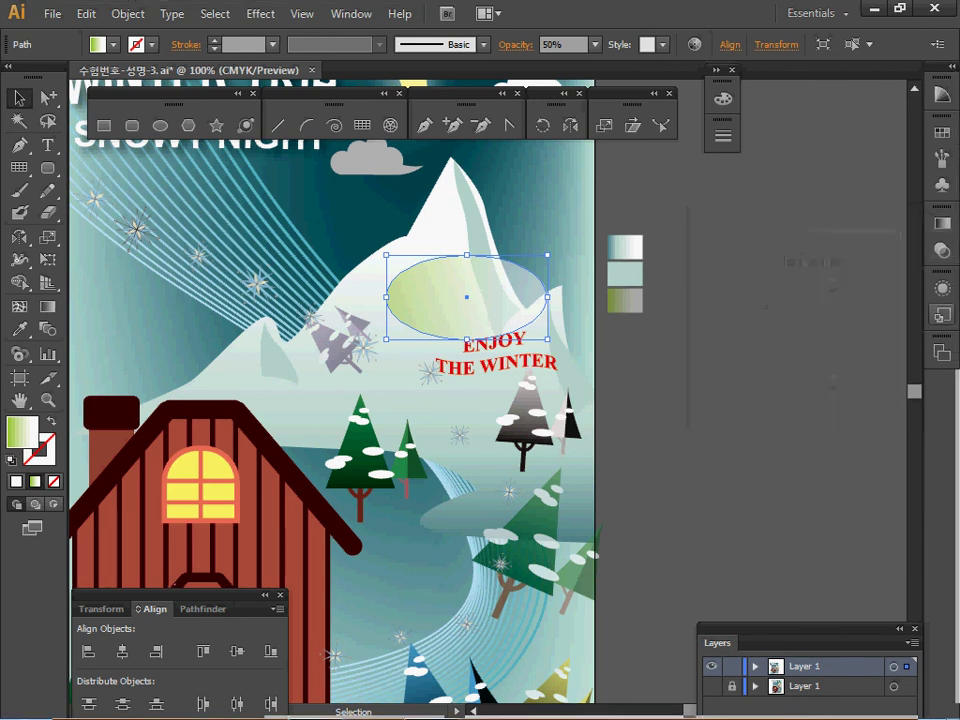
pyautogui.click(942, 250)
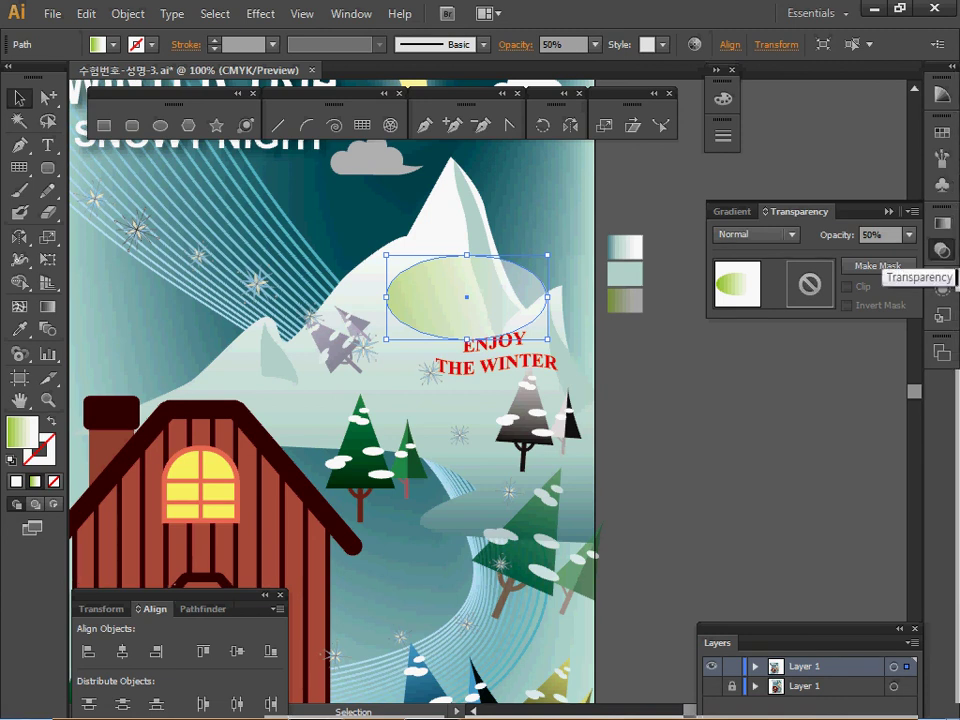
pyautogui.click(942, 250)
# Move the warped ENJOY THE WINTER slogan onto the gradient ellipse and nudge it upward to centre it
pyautogui.click(497, 358)
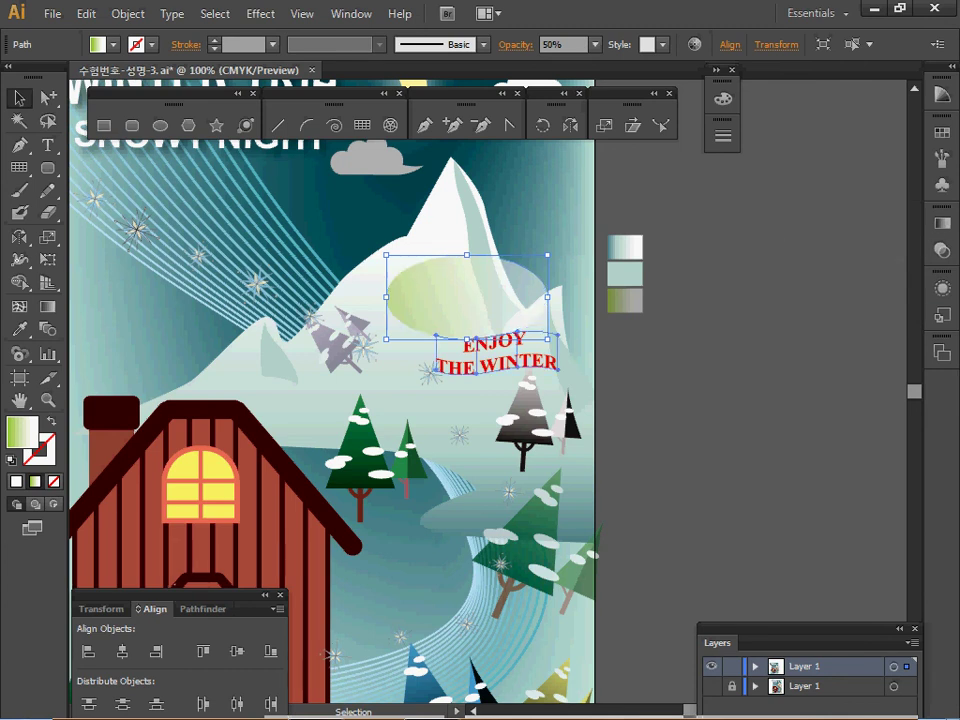
pyautogui.click(496, 352)
pyautogui.moveTo(496, 352); pyautogui.dragTo(471, 301)
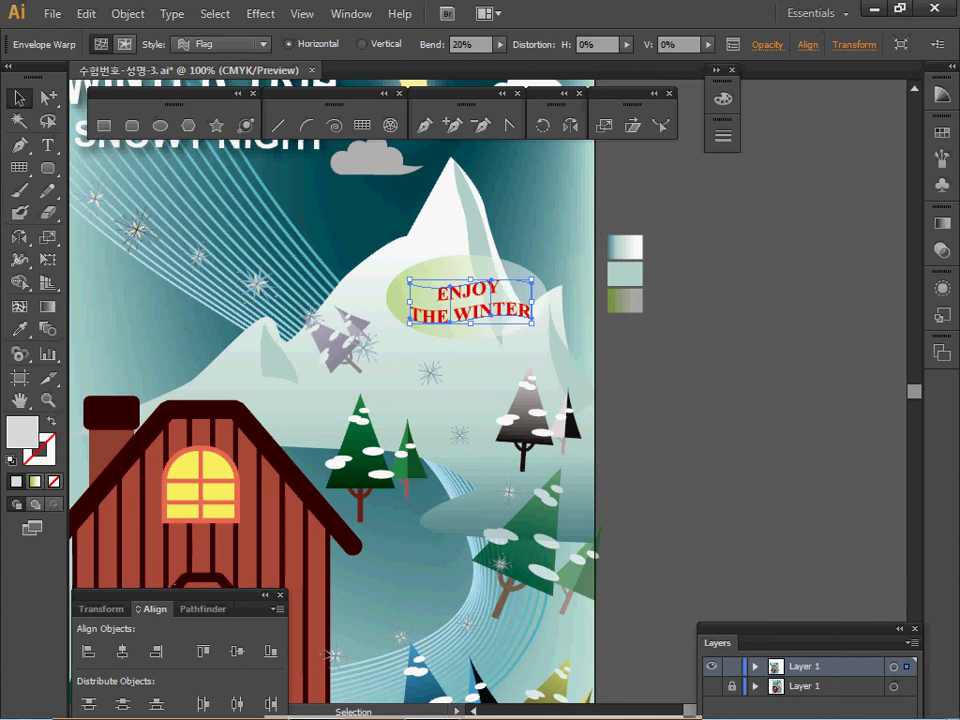
pyautogui.press('Up')
pyautogui.press('Up')
pyautogui.press('Up')
pyautogui.press('Up')
pyautogui.press('Up')
pyautogui.press('Up')
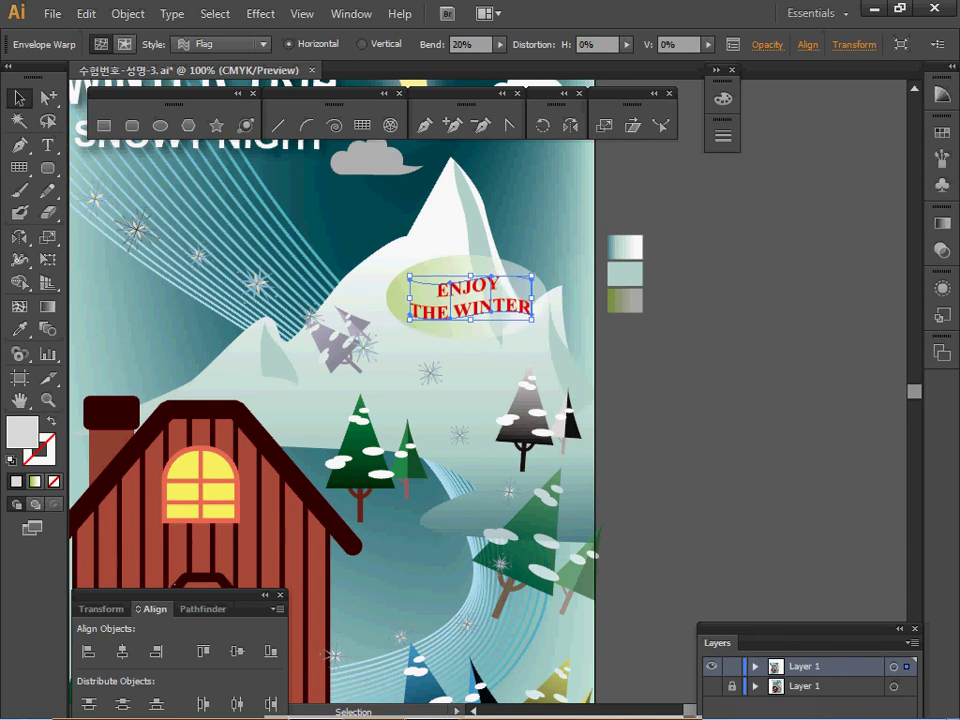
# Delete the three gradient and colour sample squares beside the poster
pyautogui.hotkey('ctrl', '-')
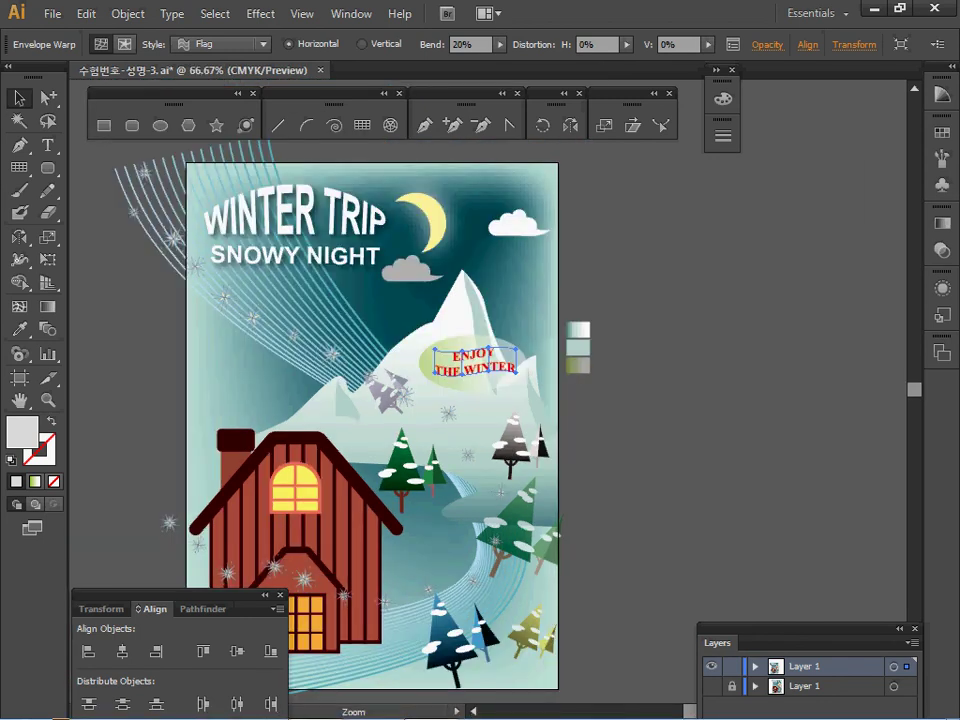
pyautogui.hotkey('ctrl', '-')
pyautogui.moveTo(638, 287); pyautogui.dragTo(594, 338)
pyautogui.press('Delete')
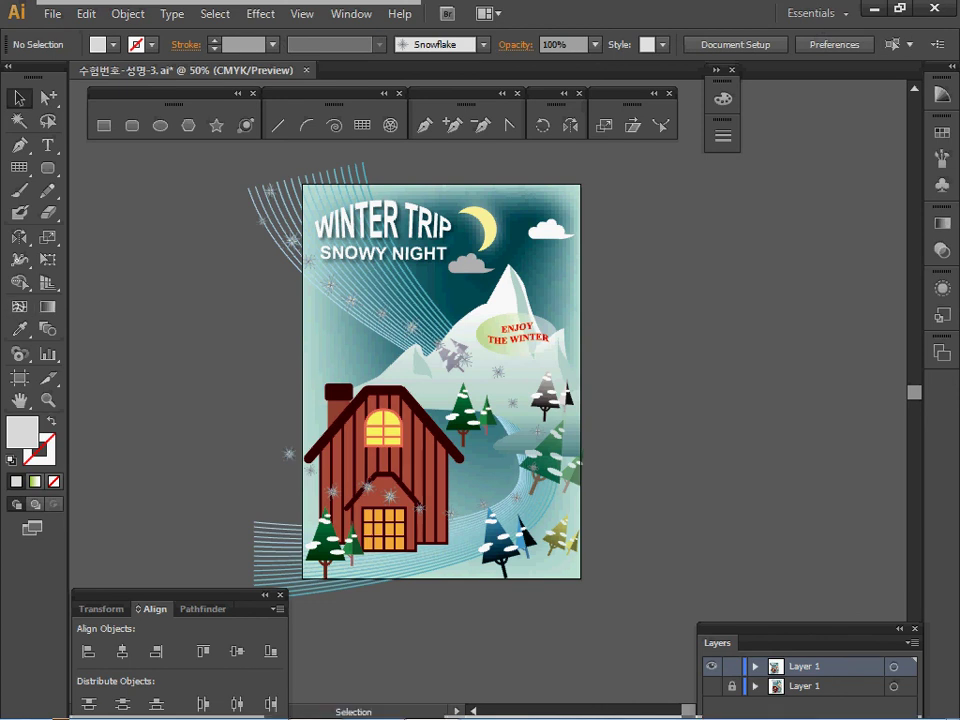
# Create a 210 × 297 mm rectangle from the artboard's upper-left corner, covering the whole poster
pyautogui.click(47, 167)
pyautogui.hotkey('ctrl', '+')
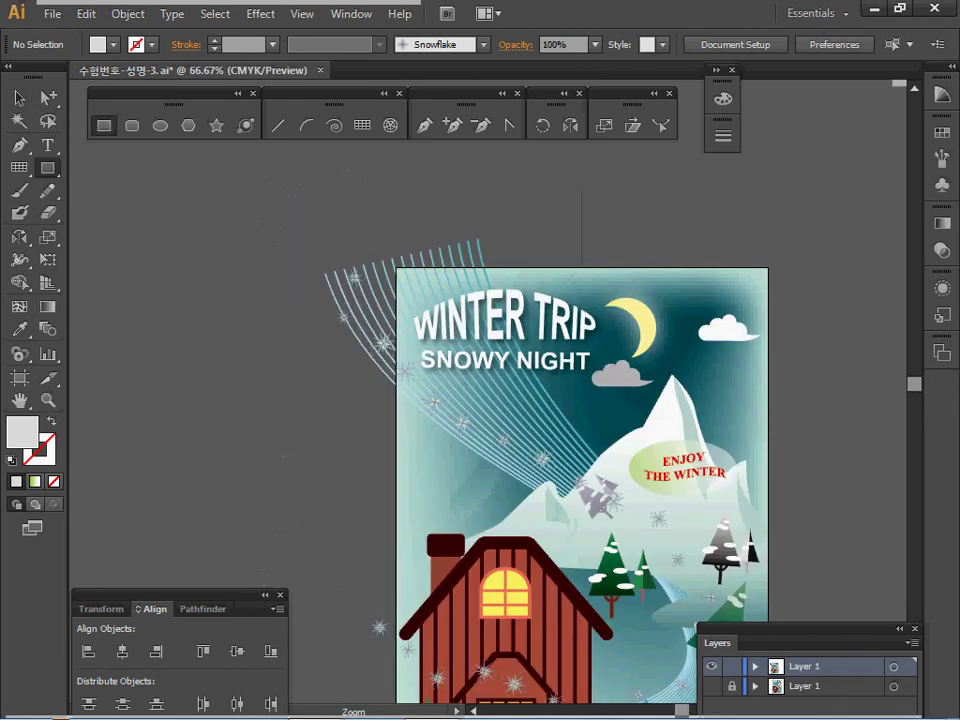
pyautogui.moveTo(365, 370); pyautogui.dragTo(284, 280)
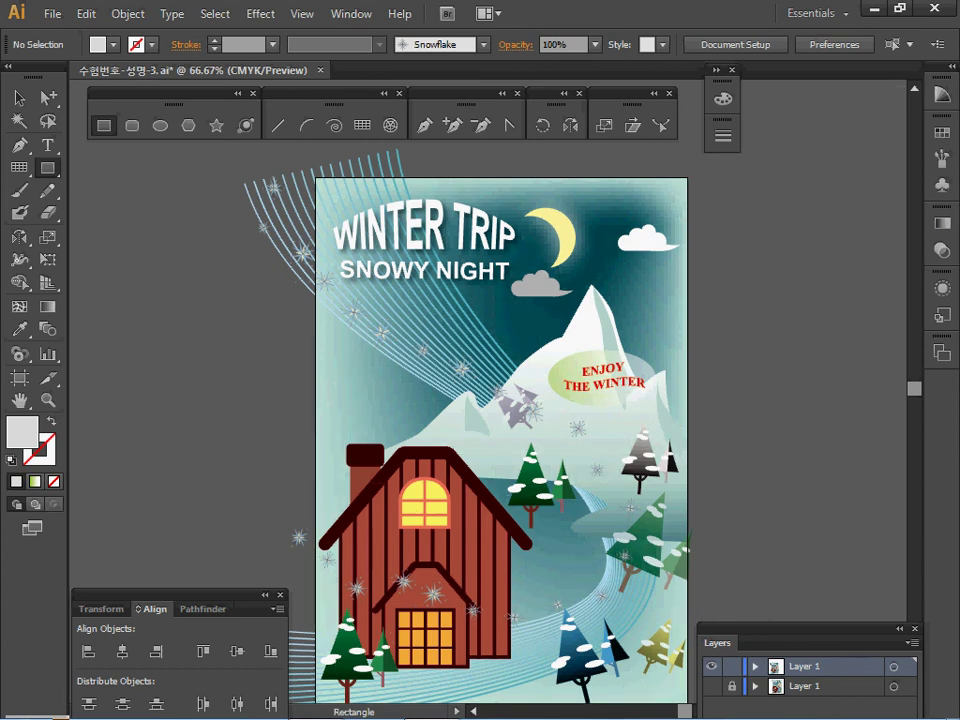
pyautogui.click(316, 179)
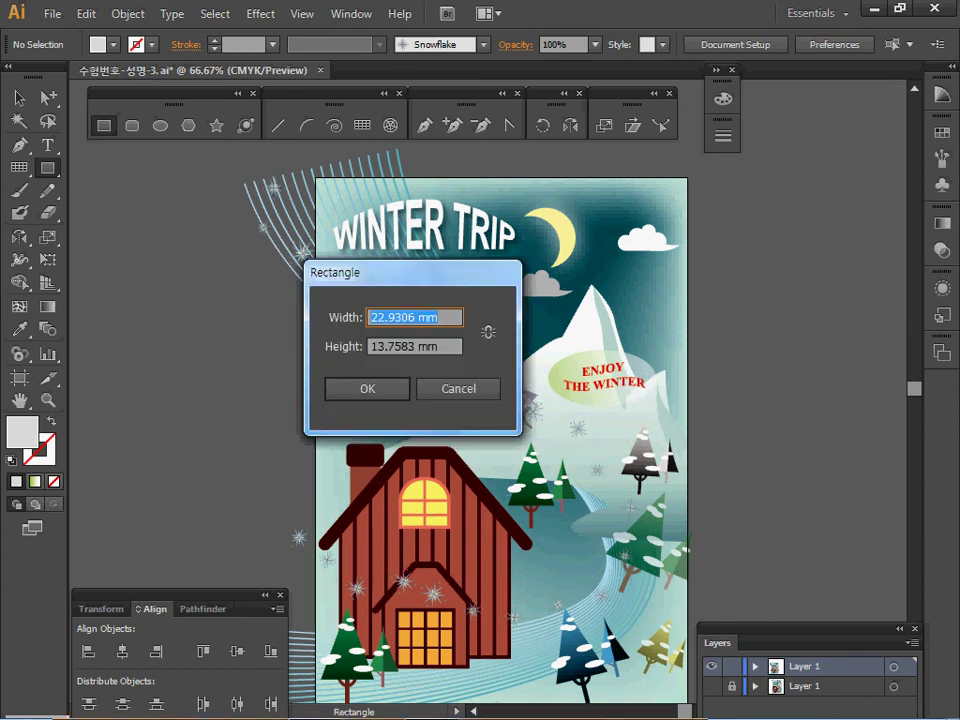
pyautogui.write('210')
pyautogui.press('Tab')
pyautogui.write('2')
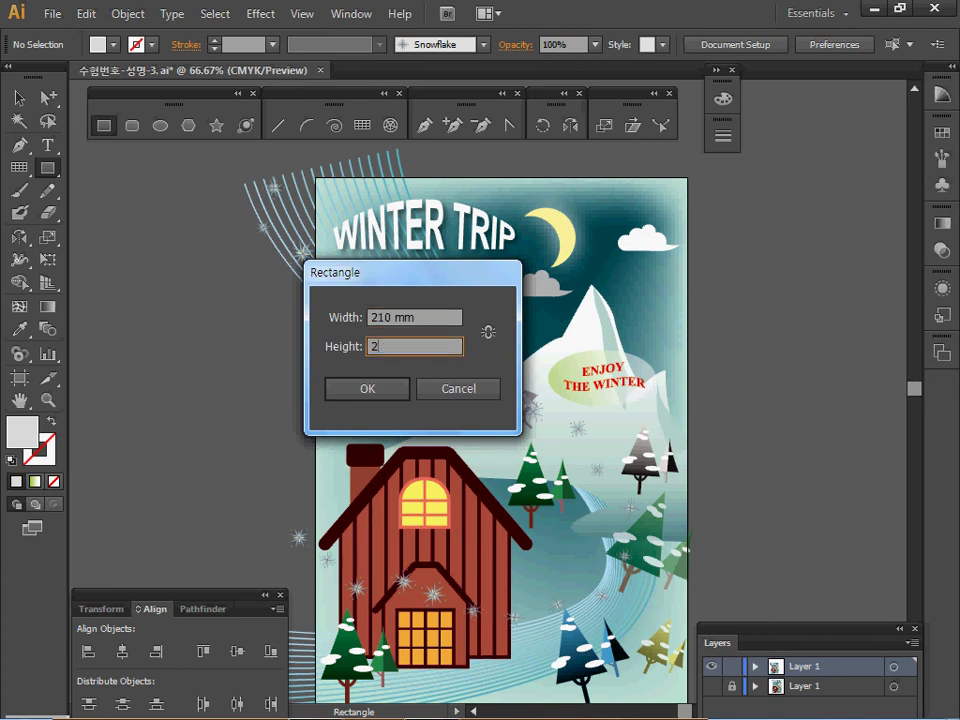
pyautogui.write('97')
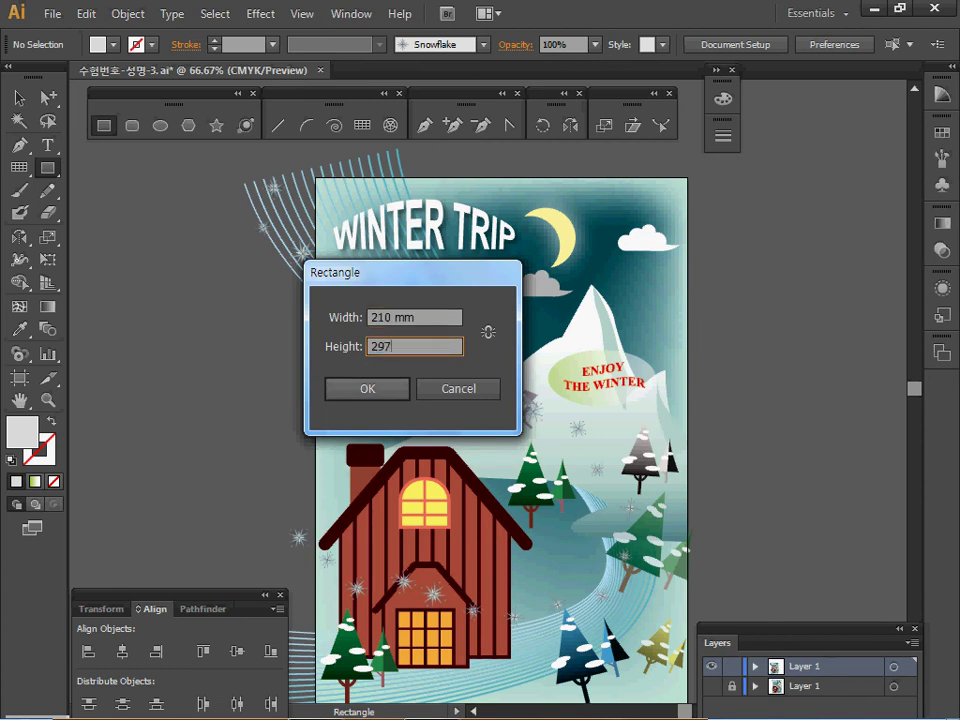
pyautogui.press('Return')
# Select all the artwork with the covering rectangle and make a clipping mask that trims everything to the artboard
pyautogui.press('v')
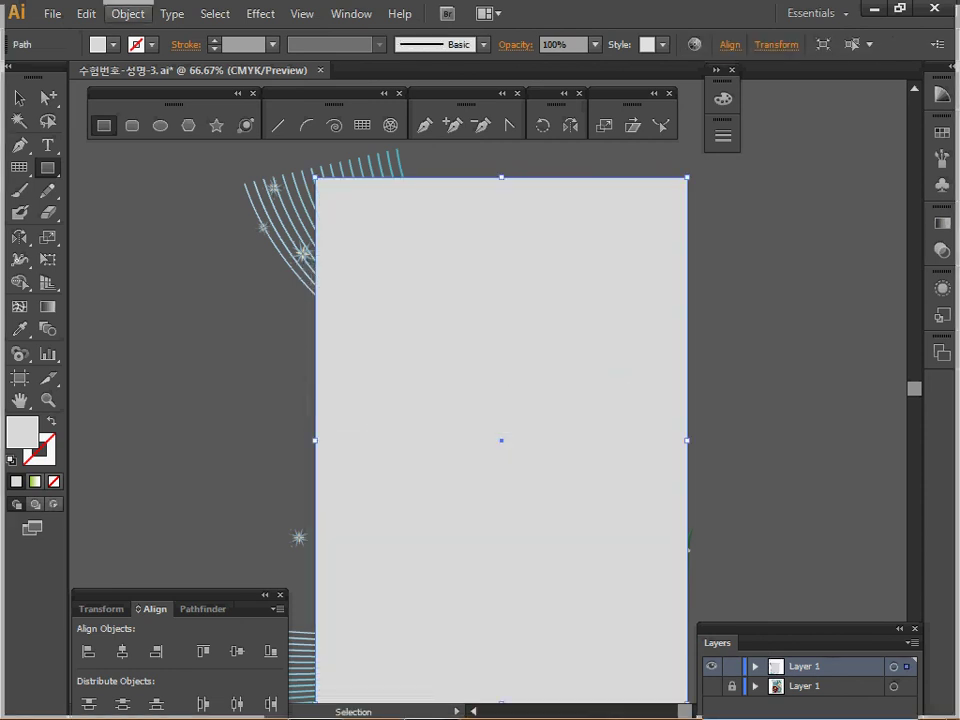
pyautogui.hotkey('ctrl', 'a')
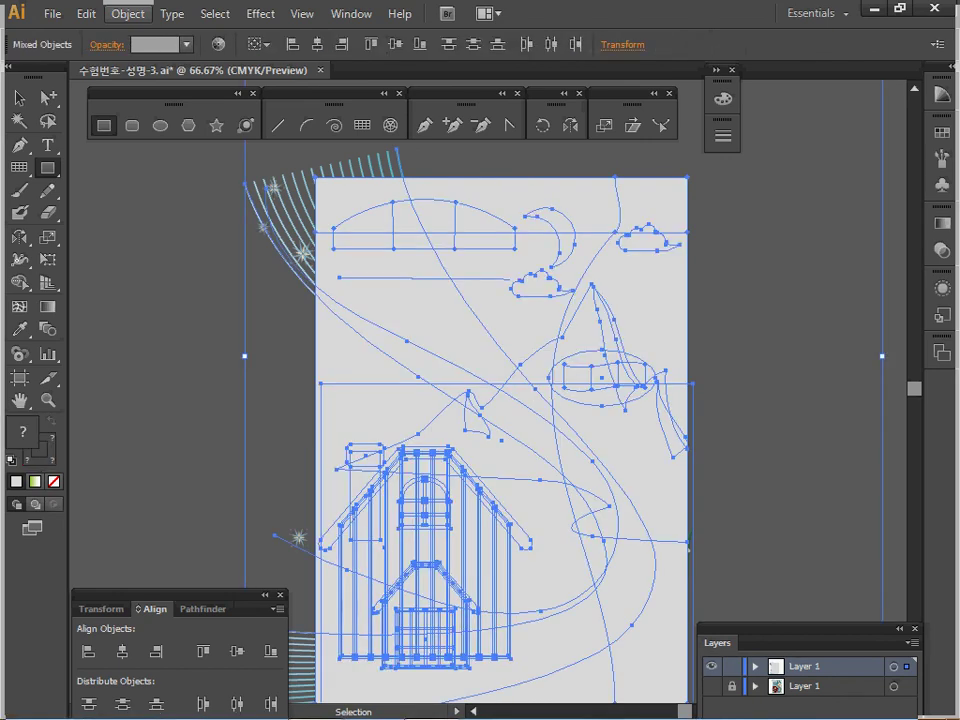
pyautogui.press('m')
pyautogui.rightClick(357, 214)
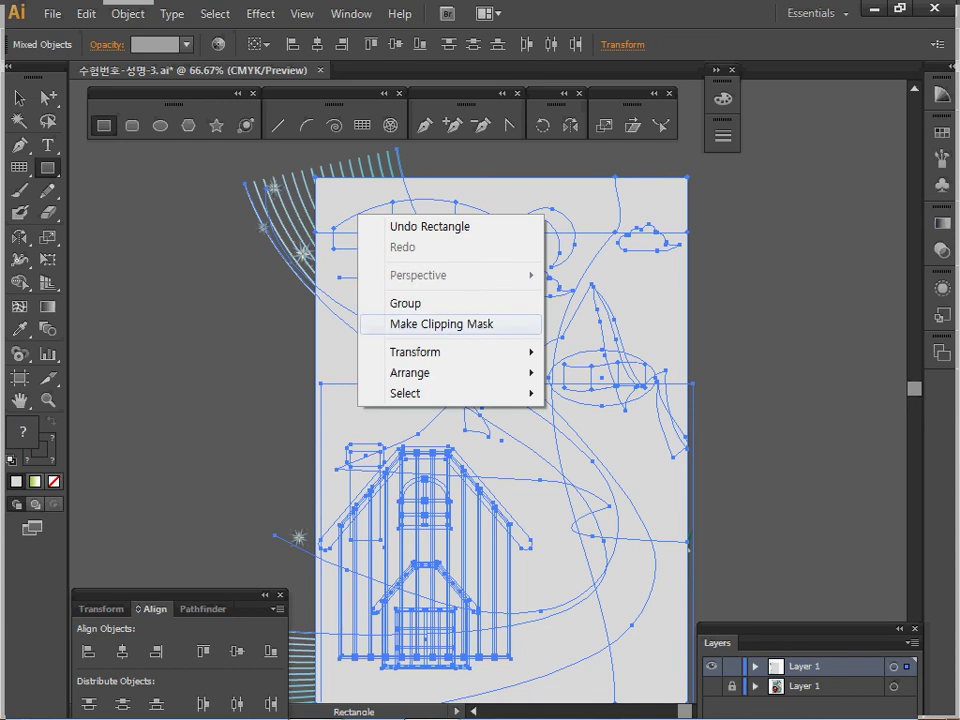
pyautogui.click(441, 323)
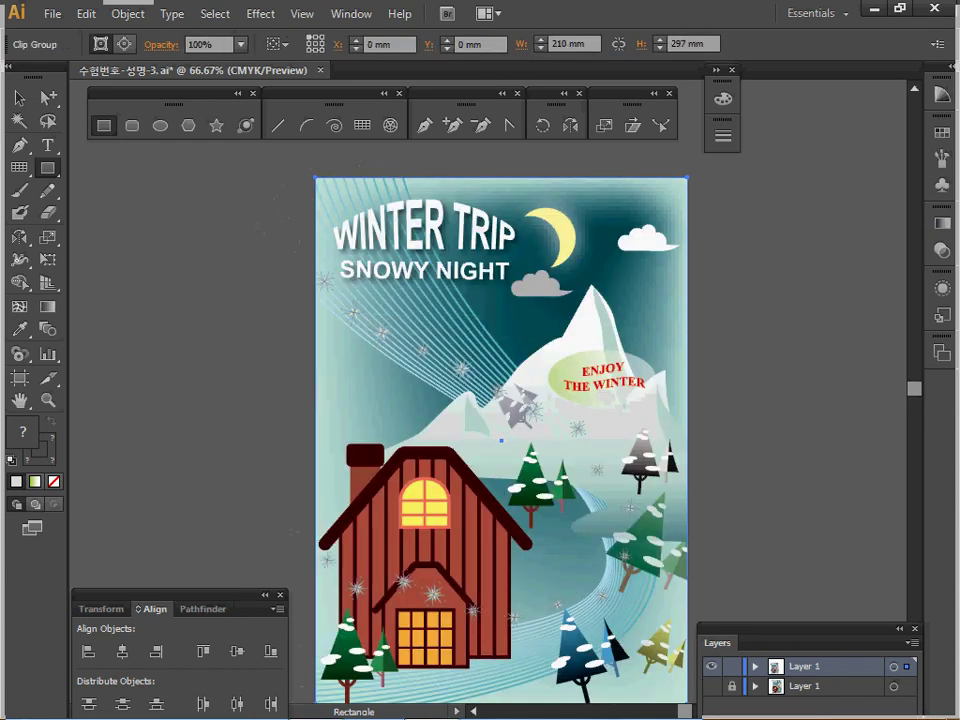